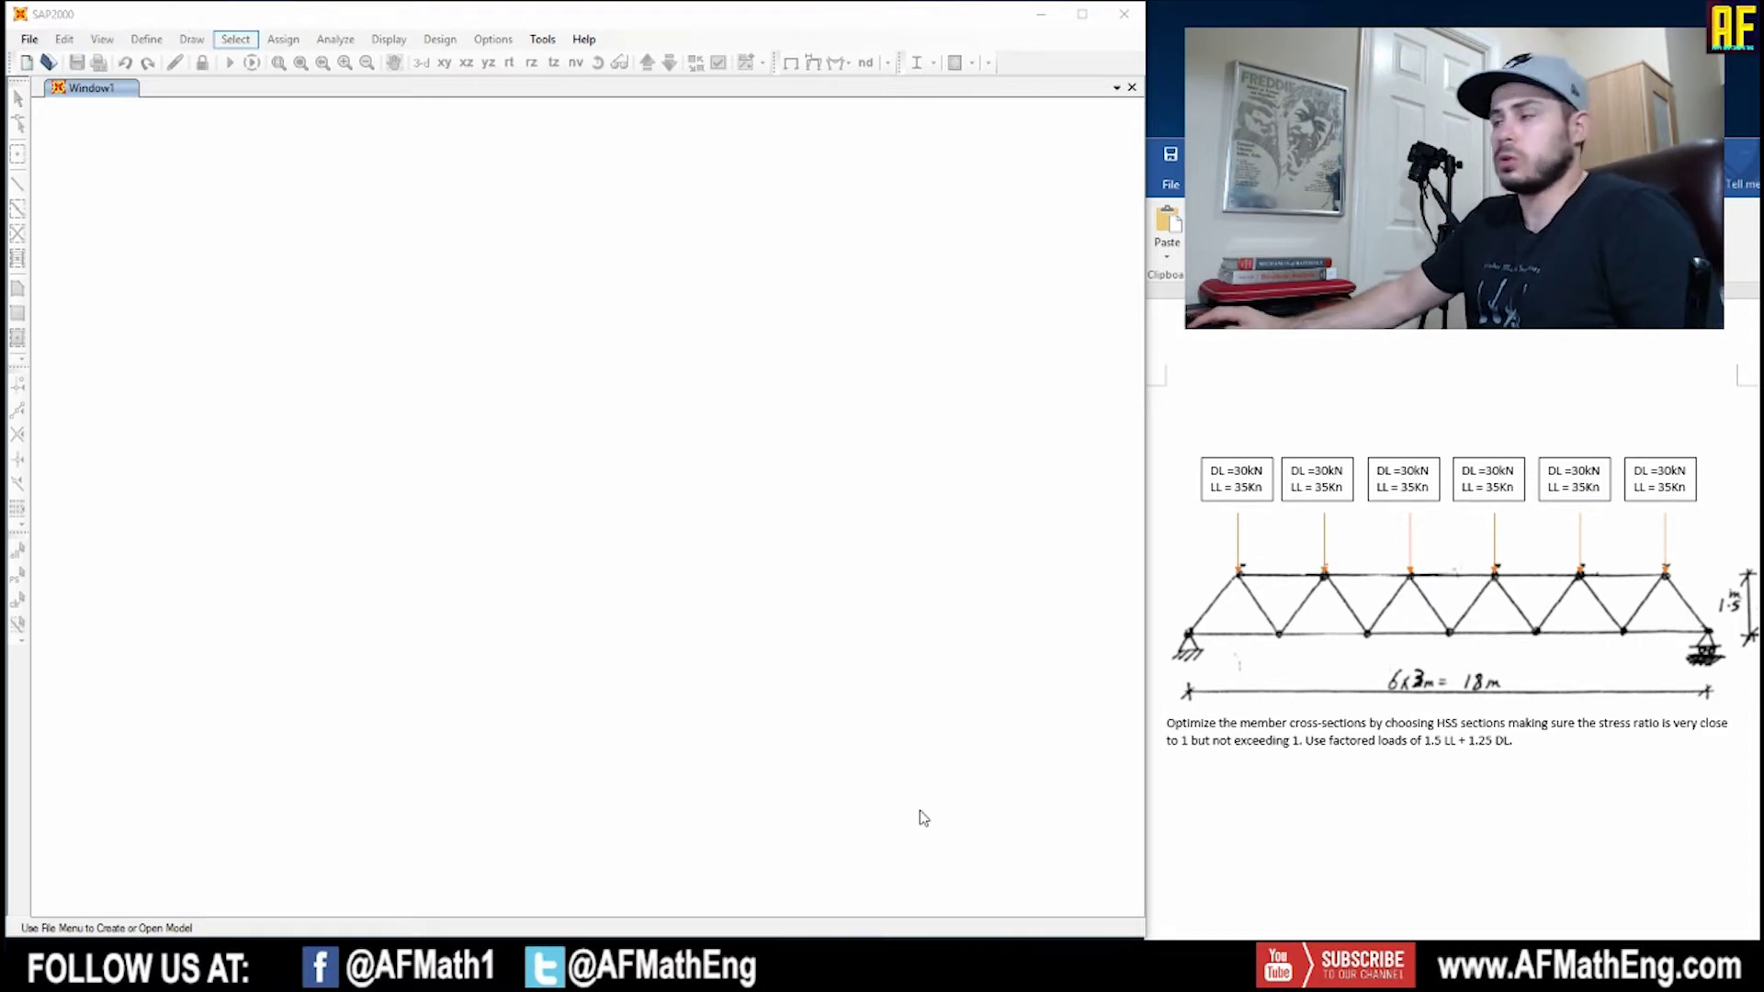
Start a new SAP2000 model from the Grid Only template.
left_click(40, 39)
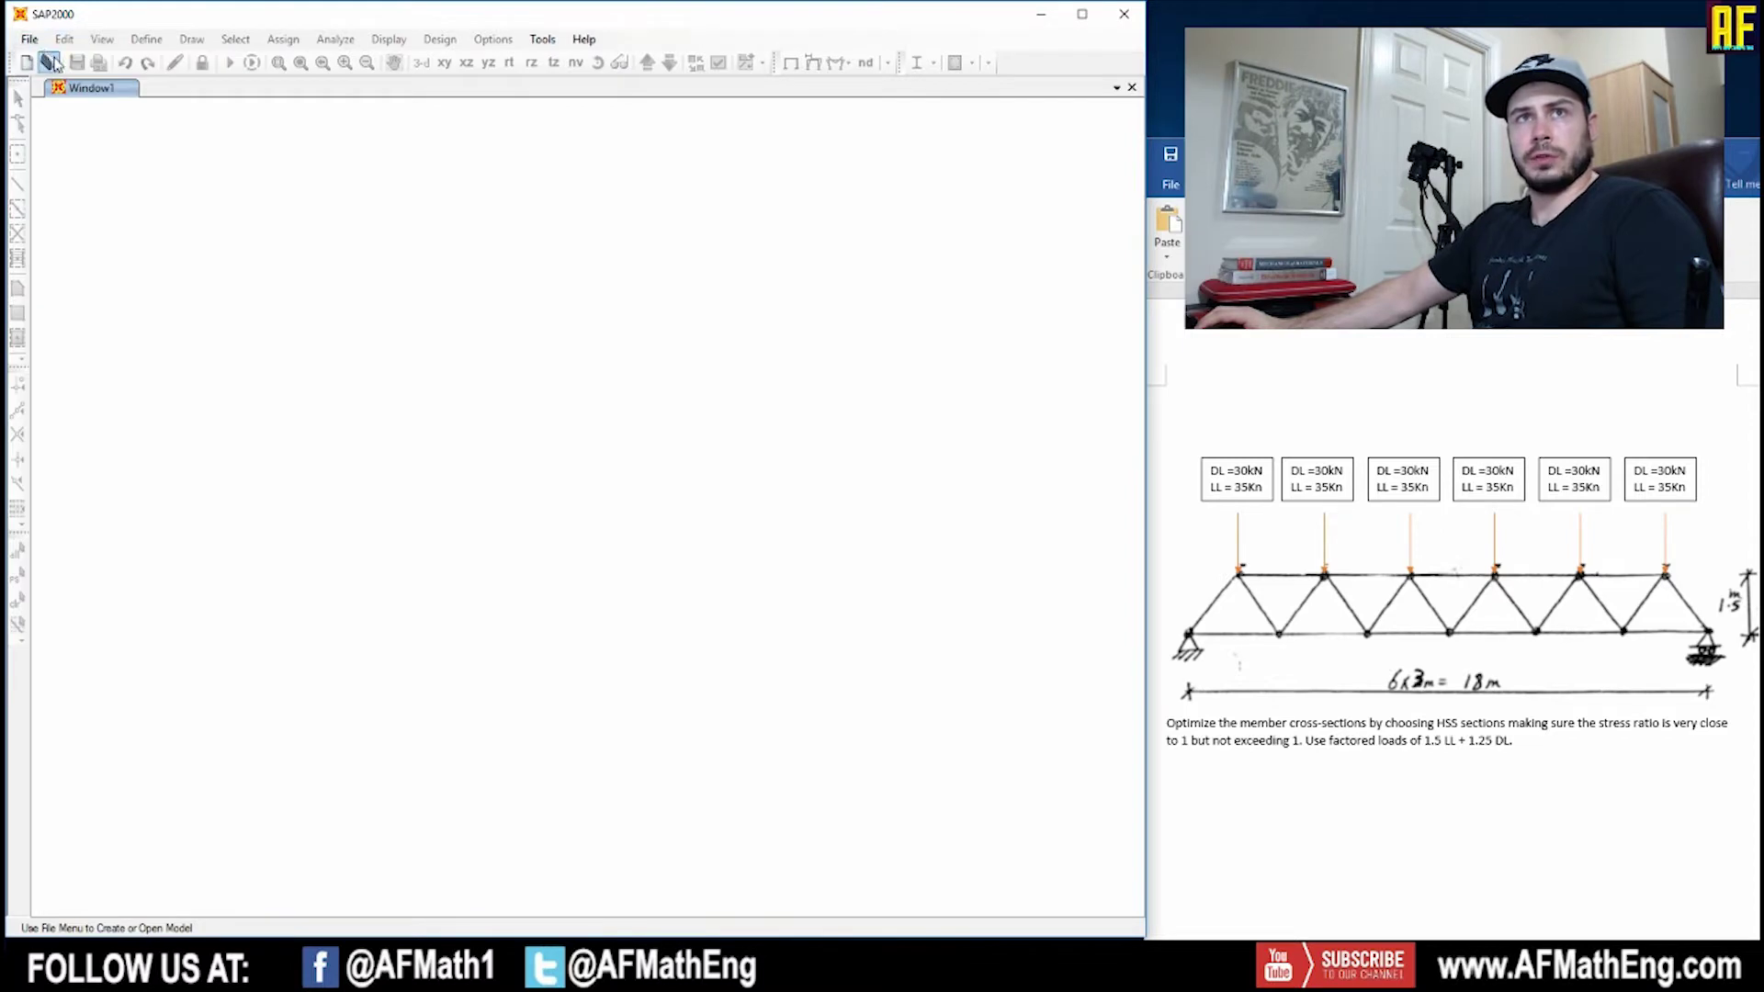
left_click(31, 38)
left_click(81, 61)
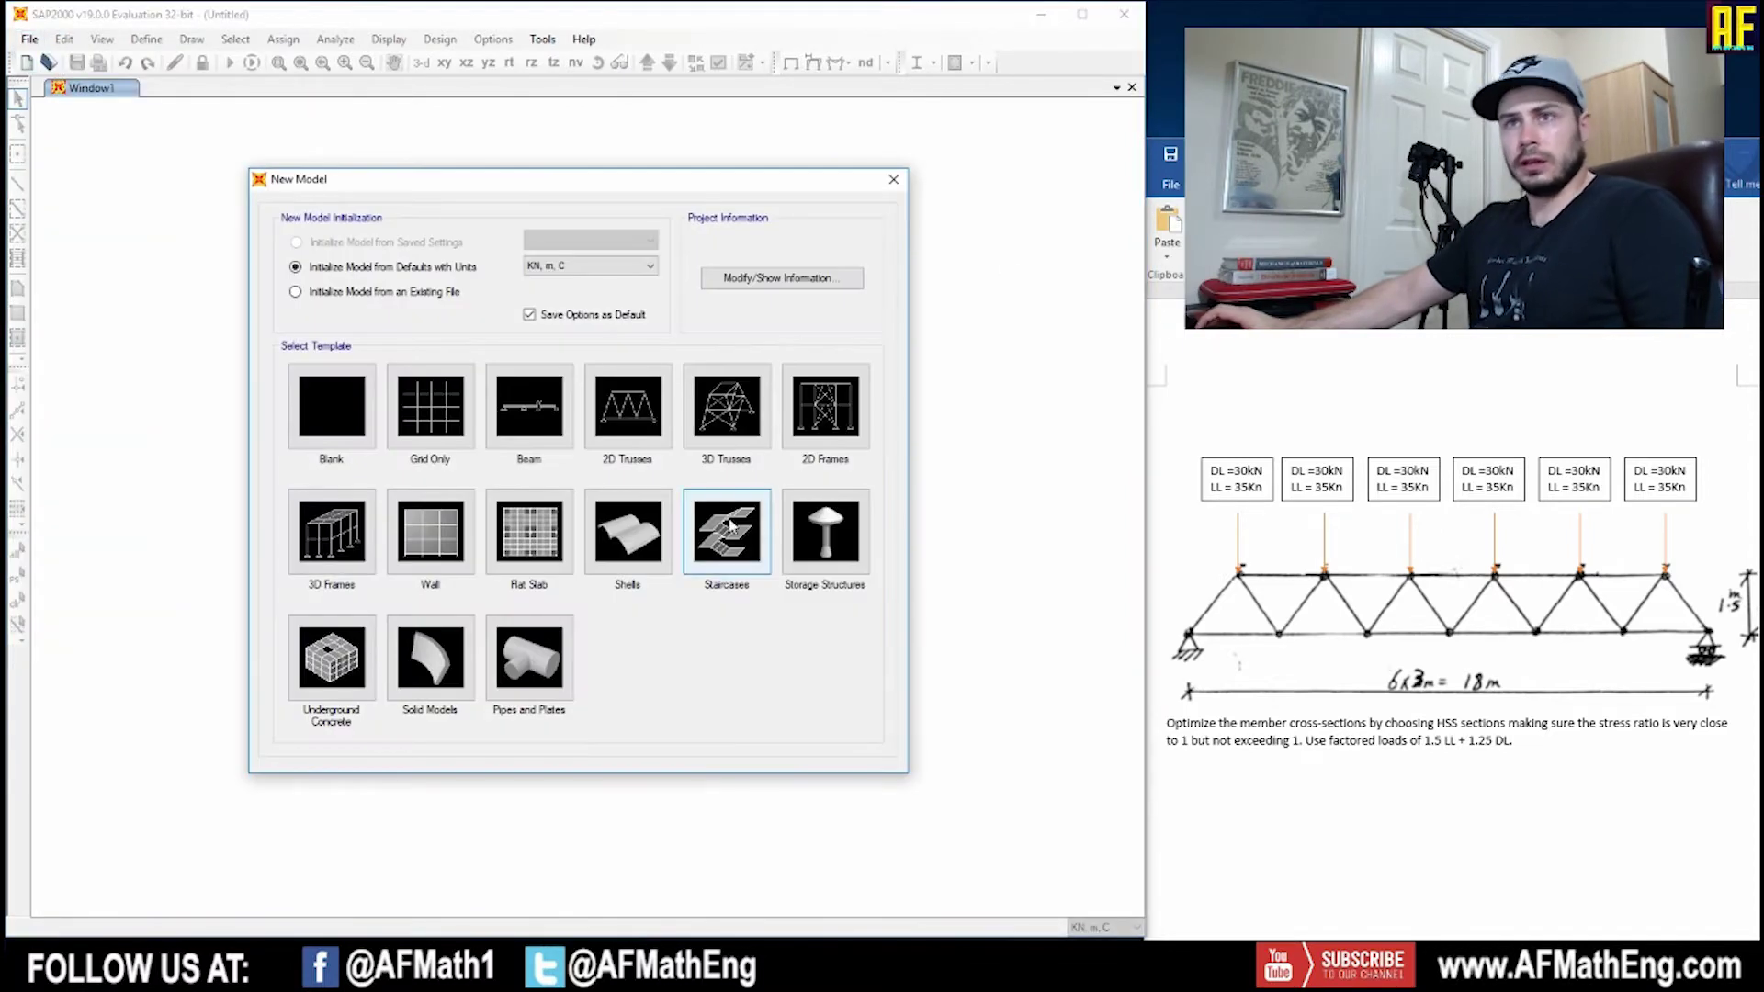
left_click(423, 418)
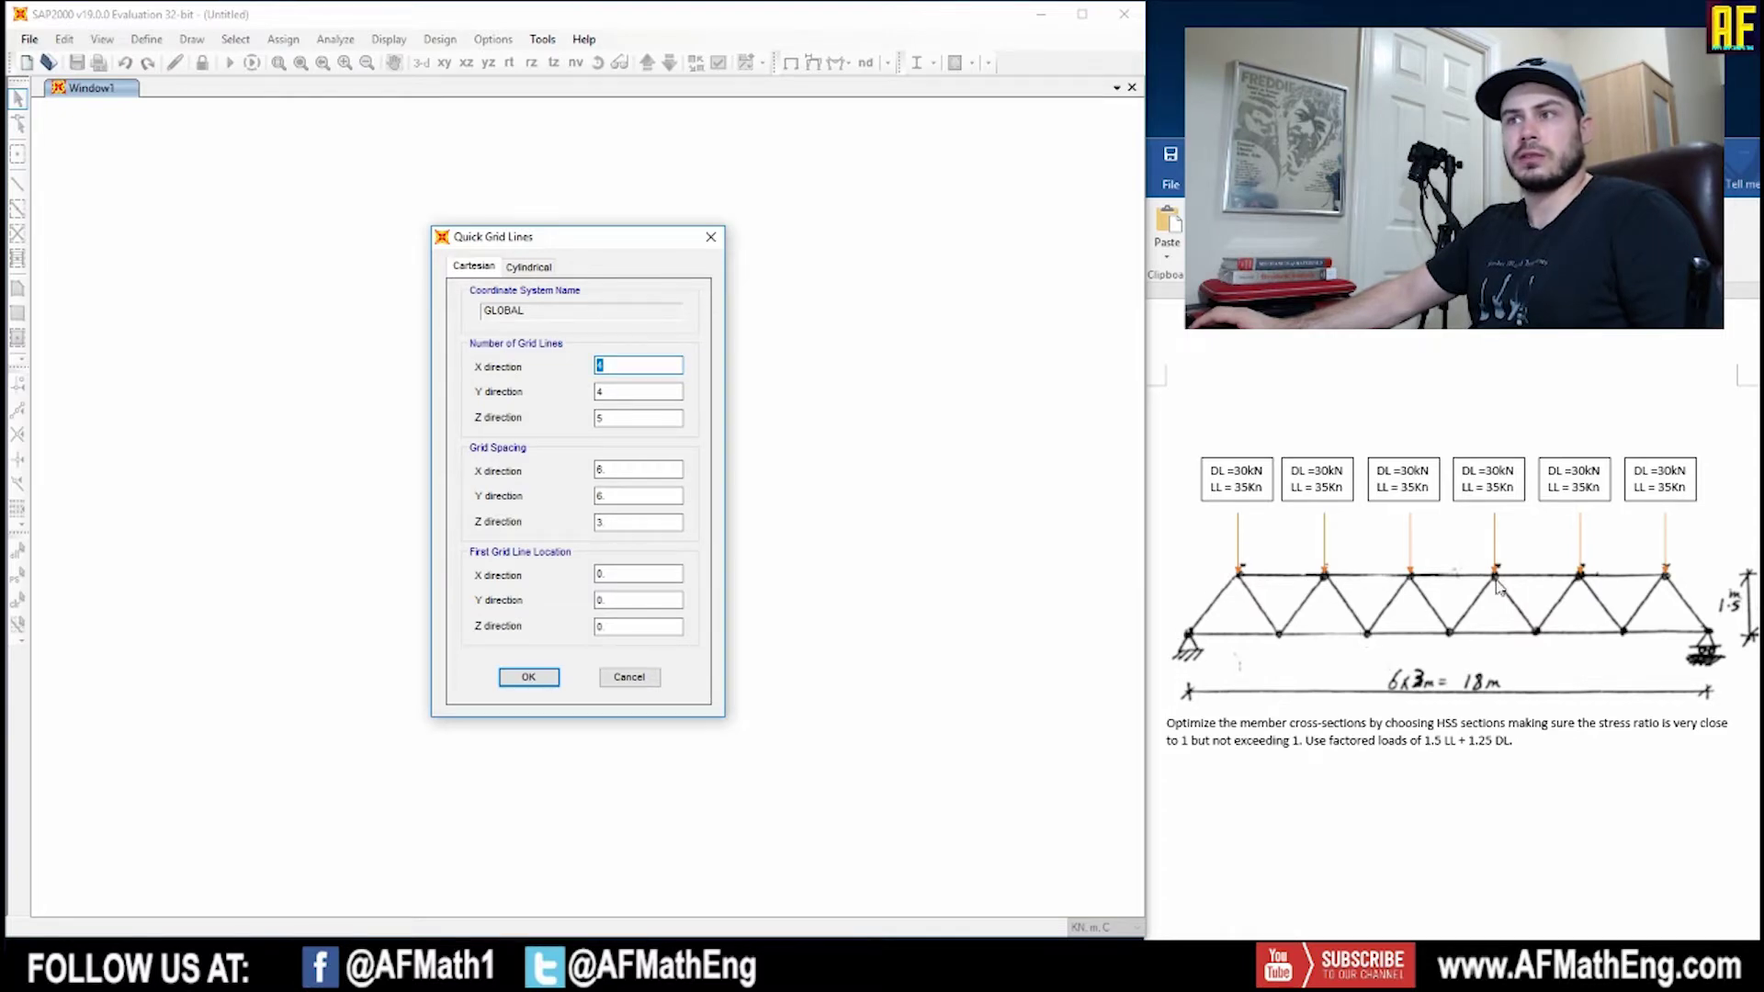
Set the grid to 13 X lines, 1 Y line and 2 Z lines at 1.5 m spacing.
type("13")
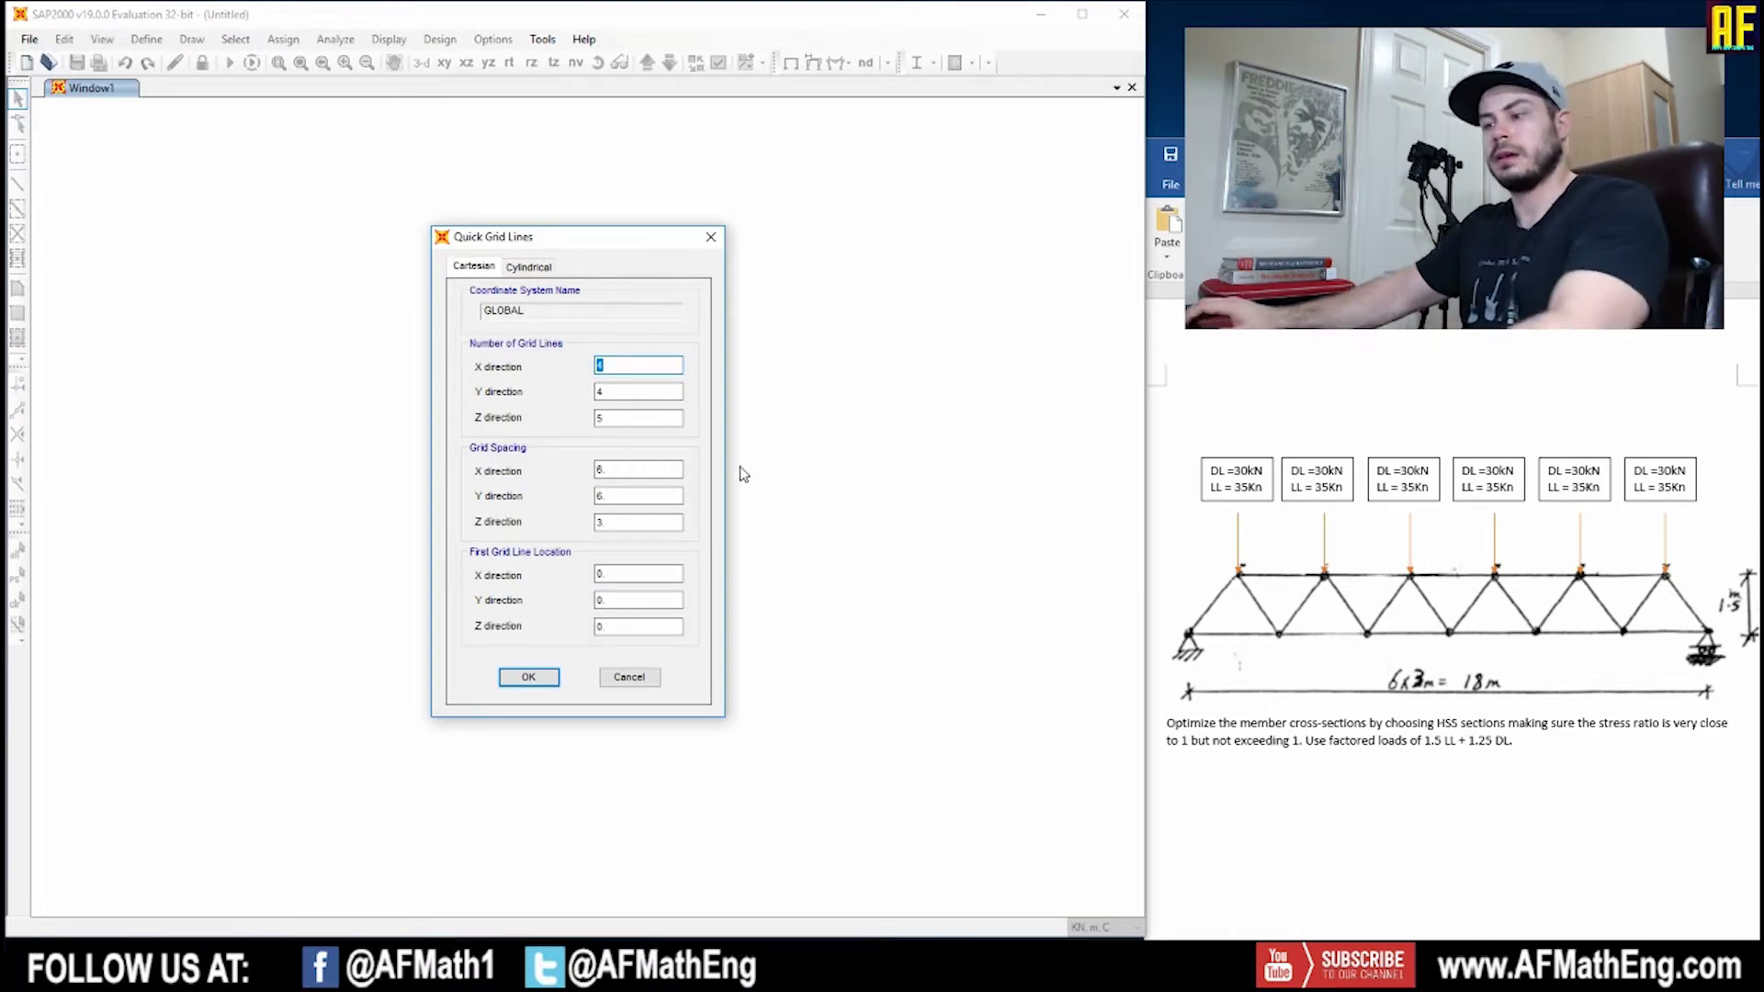
double_click(641, 418)
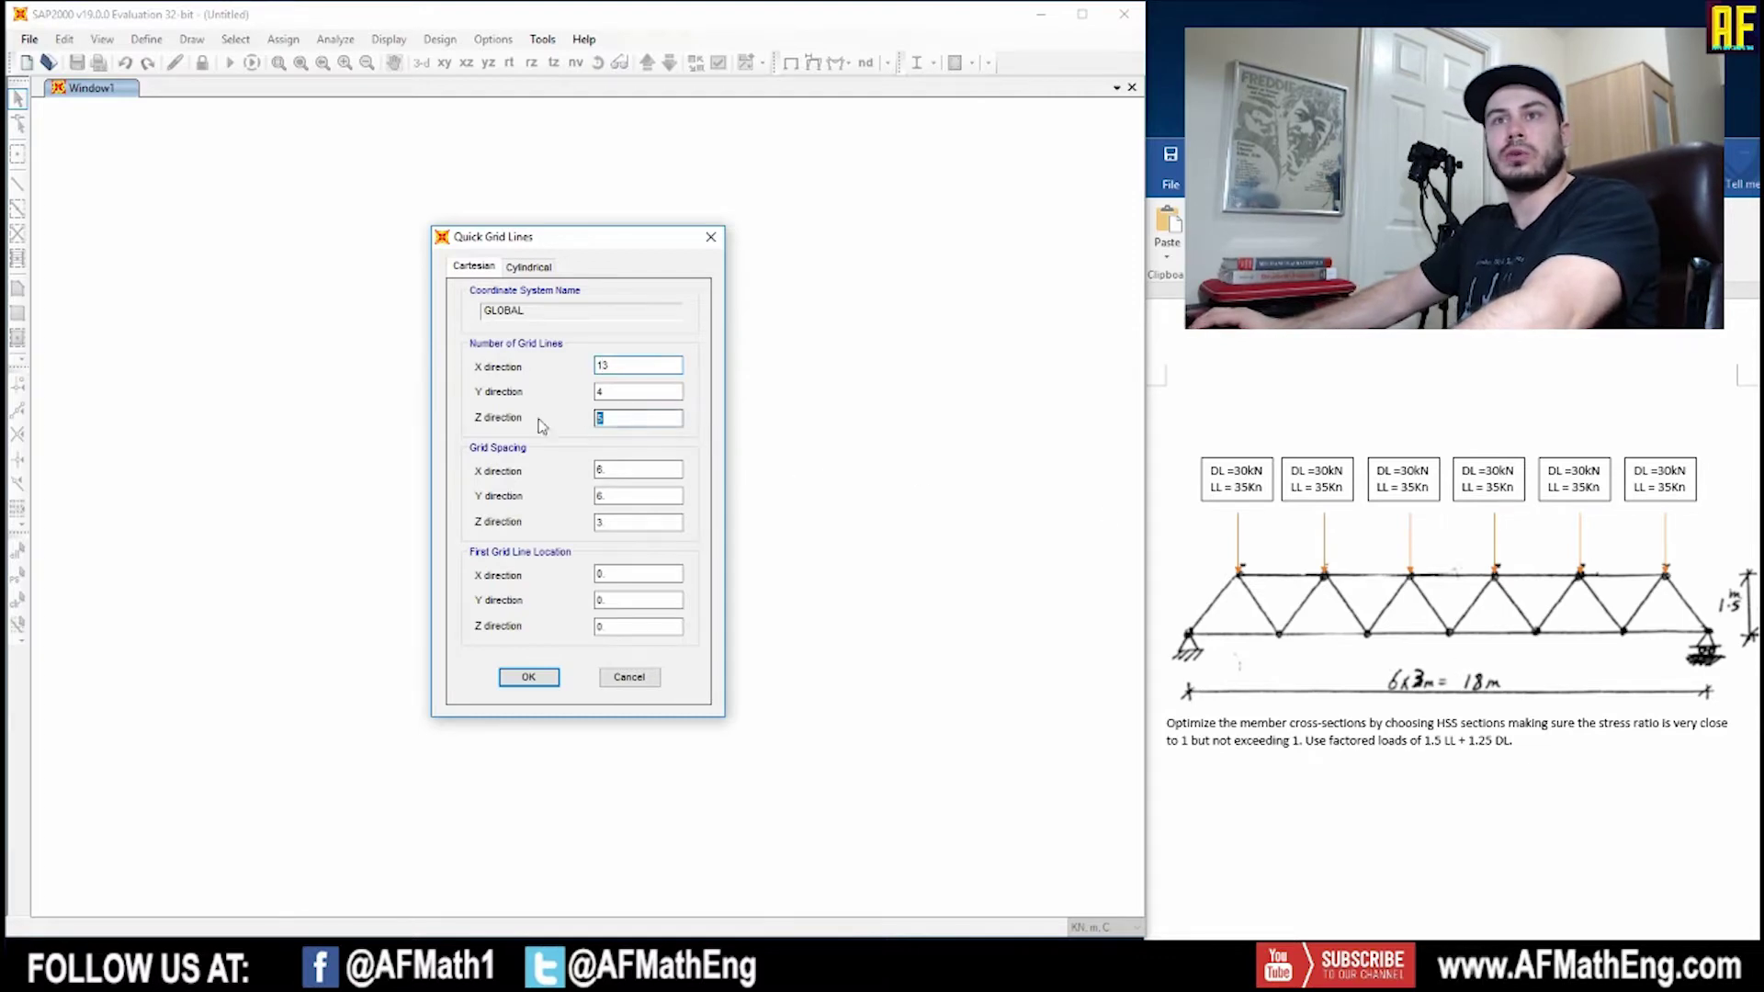
type("2")
double_click(634, 392)
type("1")
double_click(643, 470)
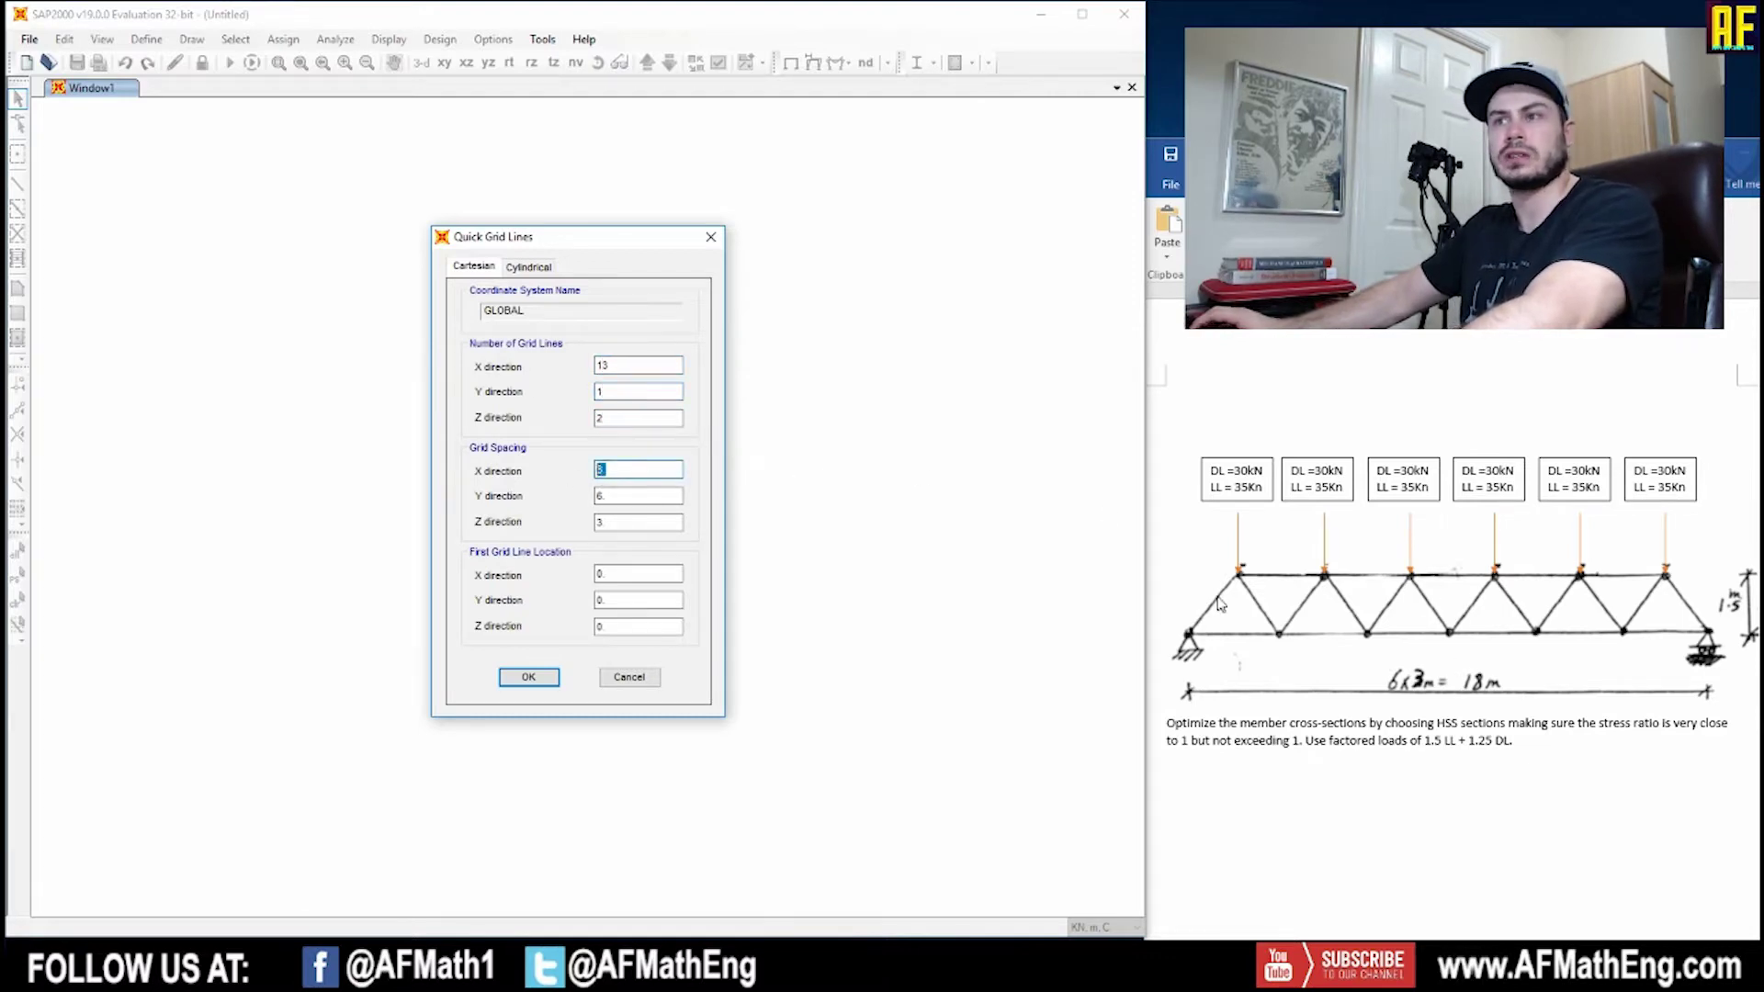
type("1.5")
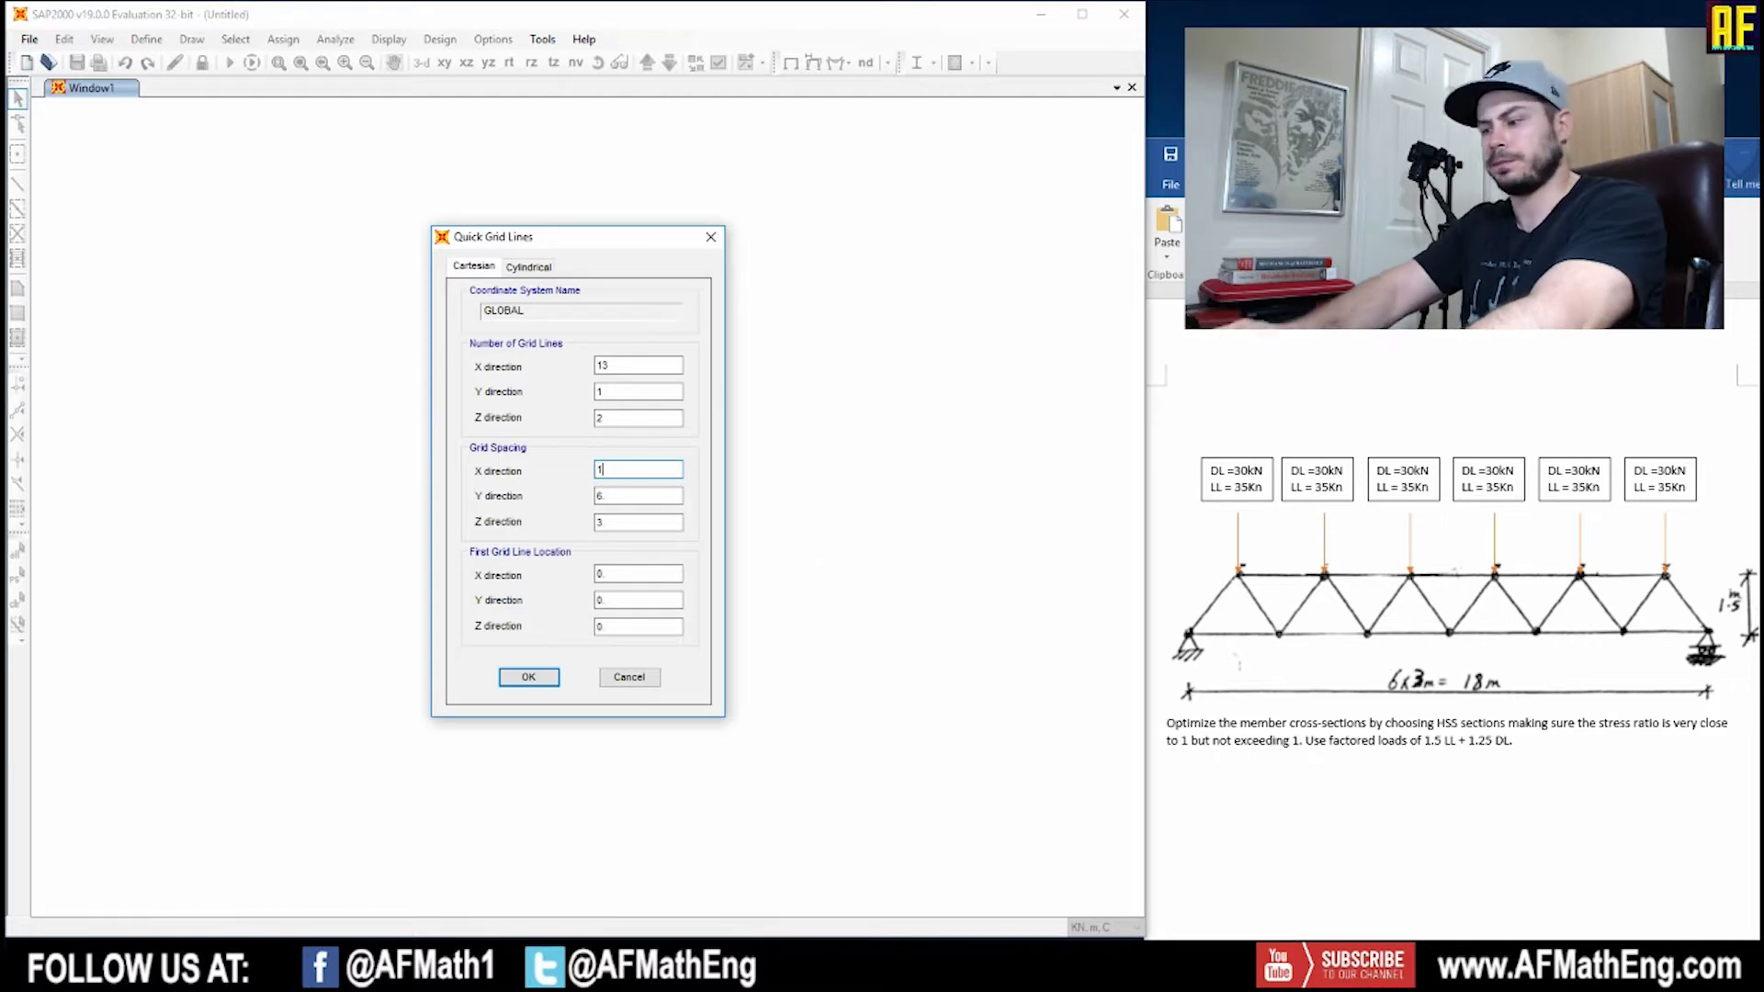
key("Tab")
key("Tab")
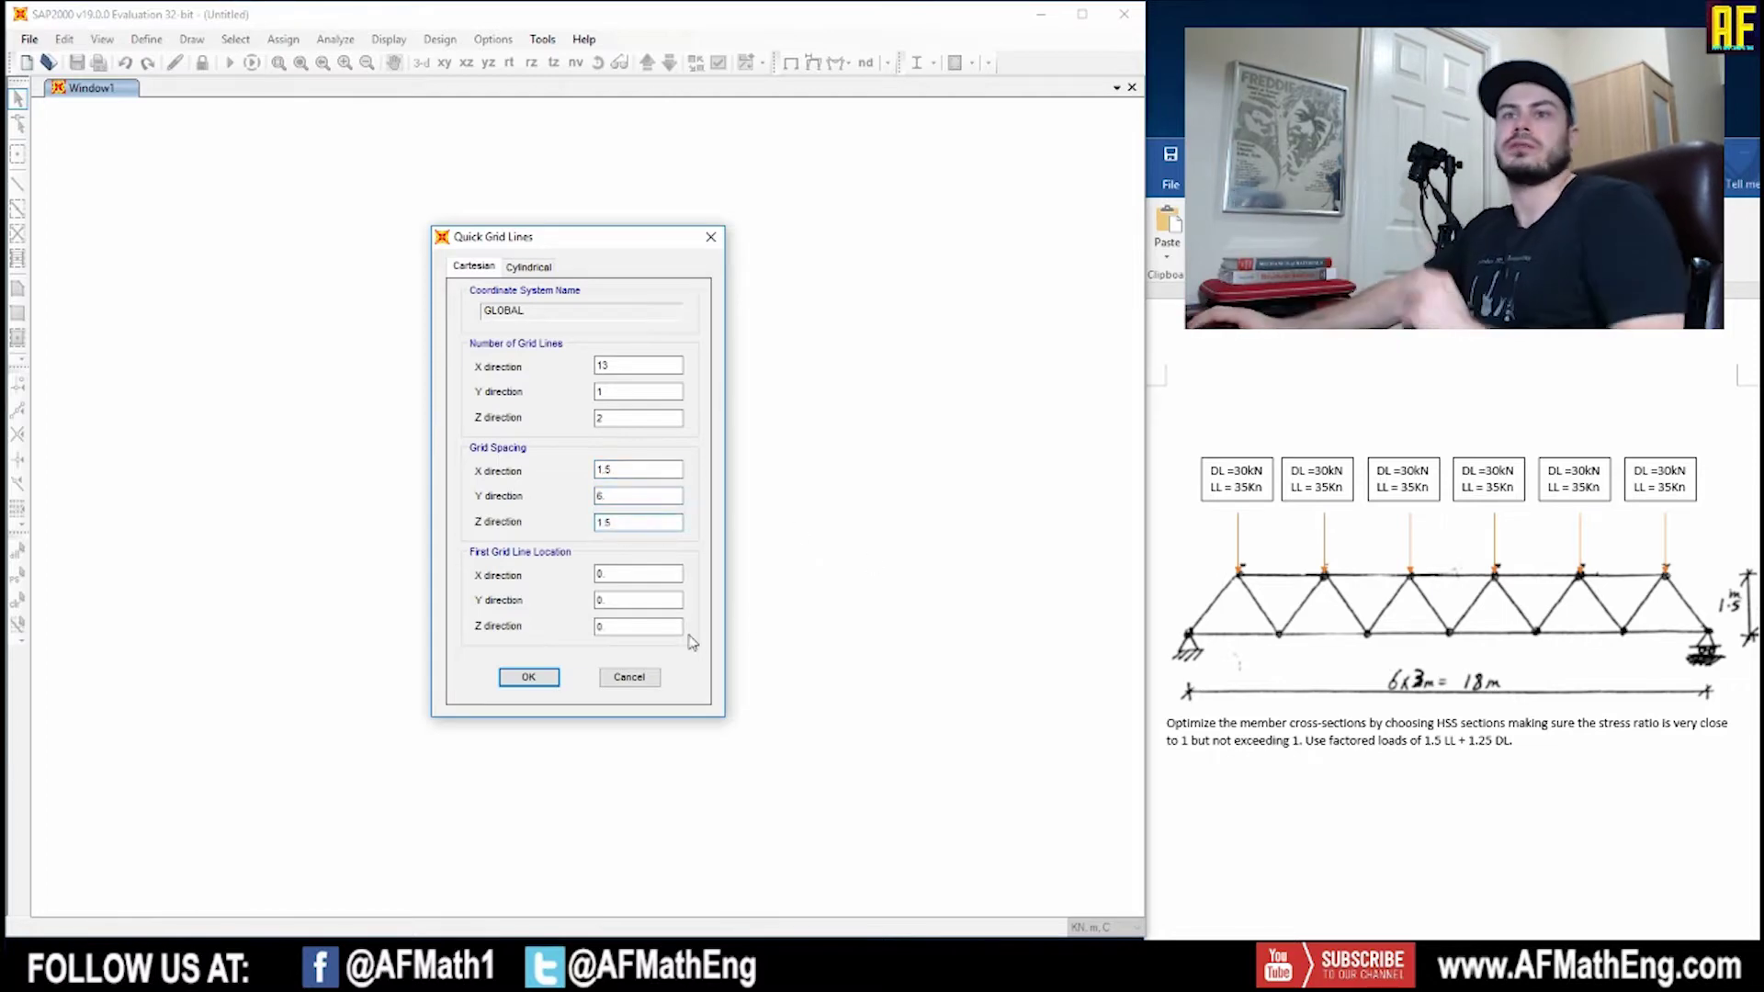
left_click(528, 677)
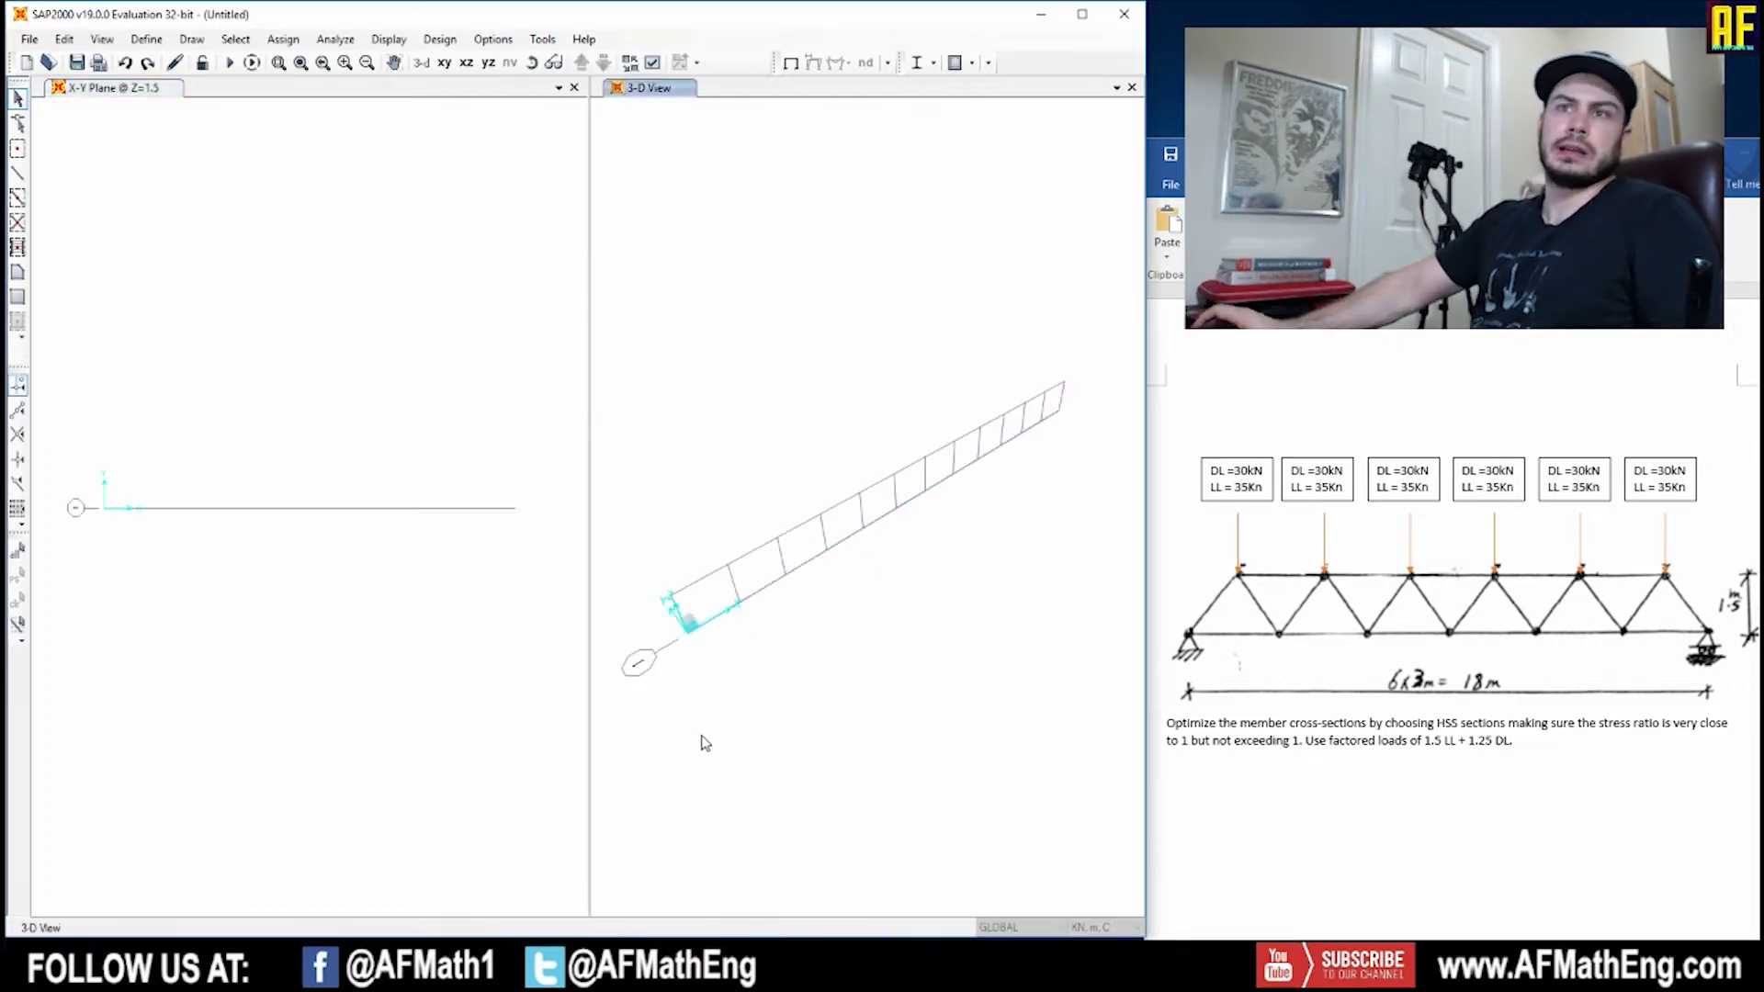
Close the 3-D view and show the X-Z plane at Y=0 full width.
left_click(1131, 87)
left_click(466, 62)
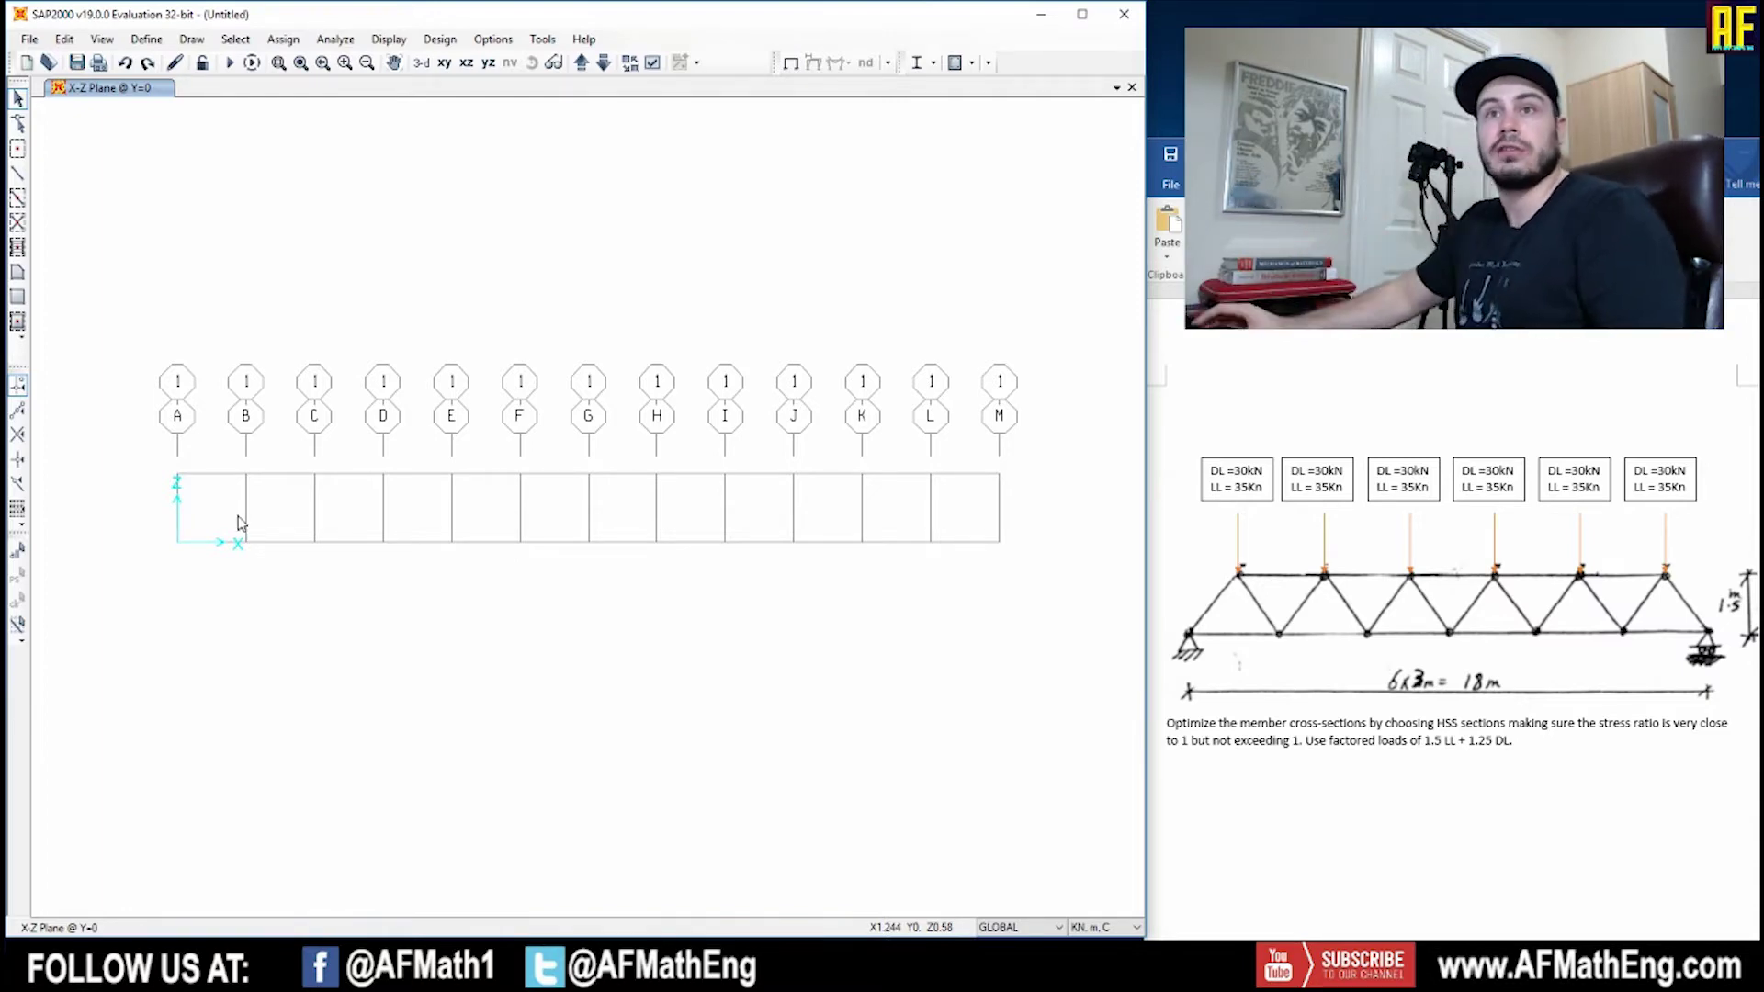
Review the existing 4000Psi material's properties in the materials list.
left_click(149, 39)
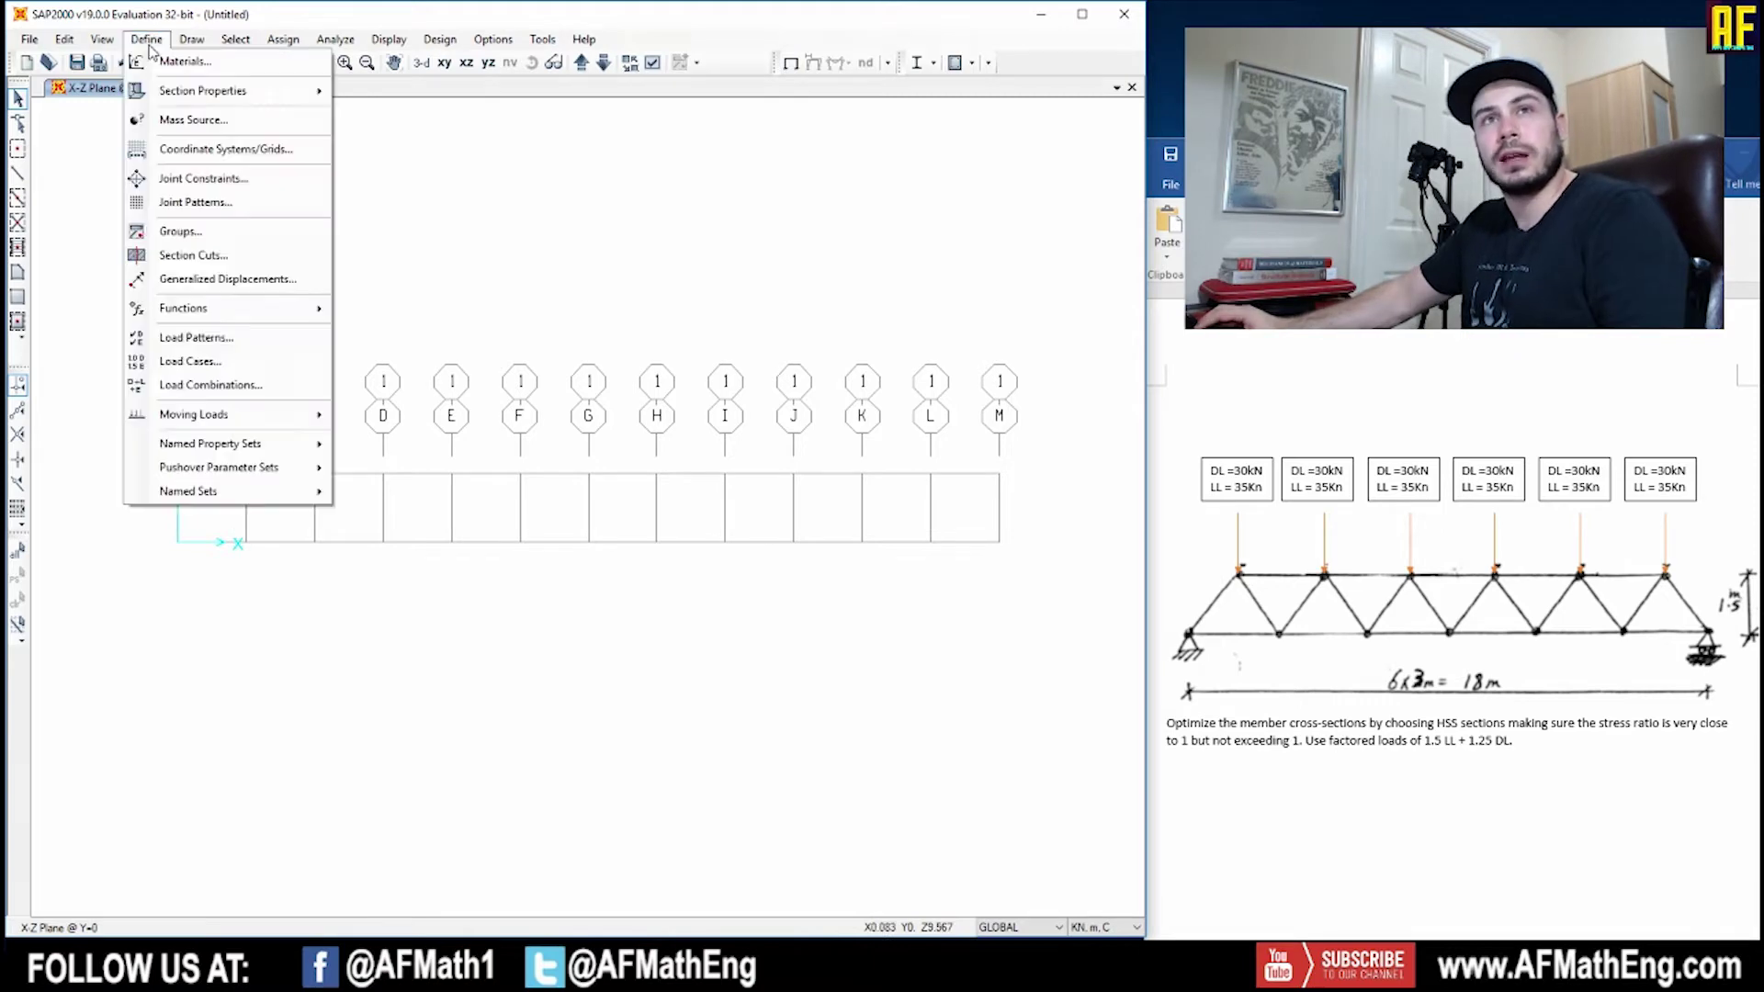
left_click(172, 56)
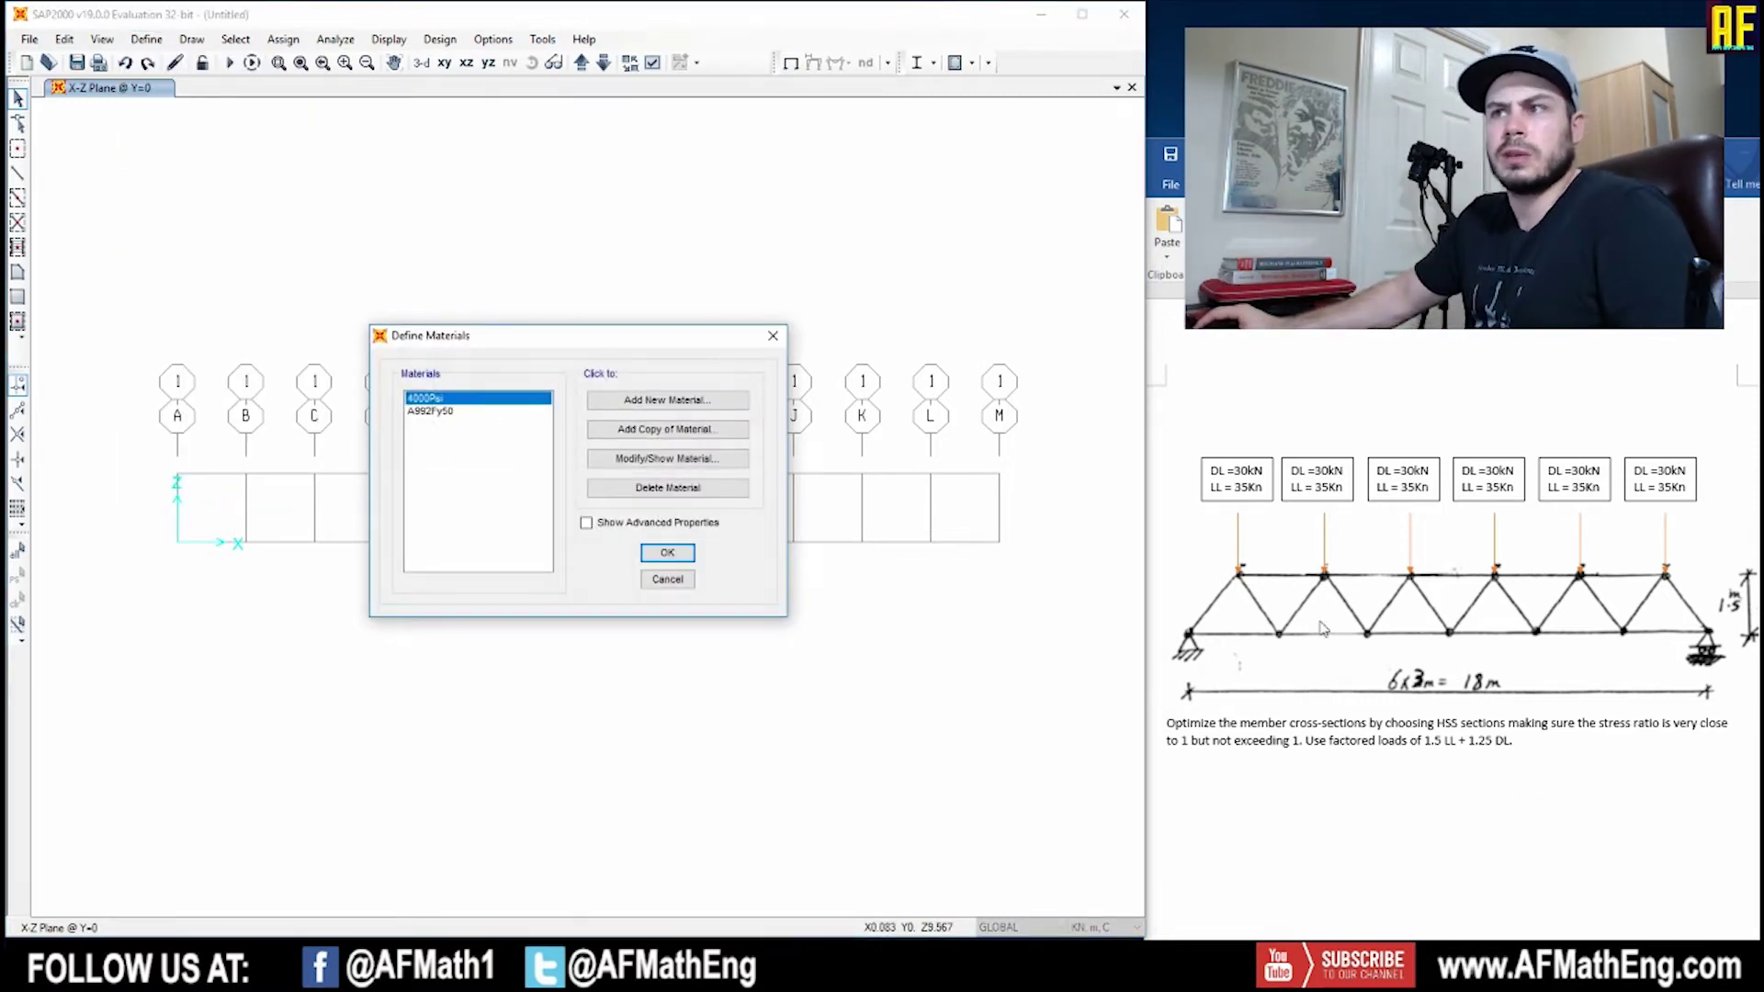
left_click(625, 458)
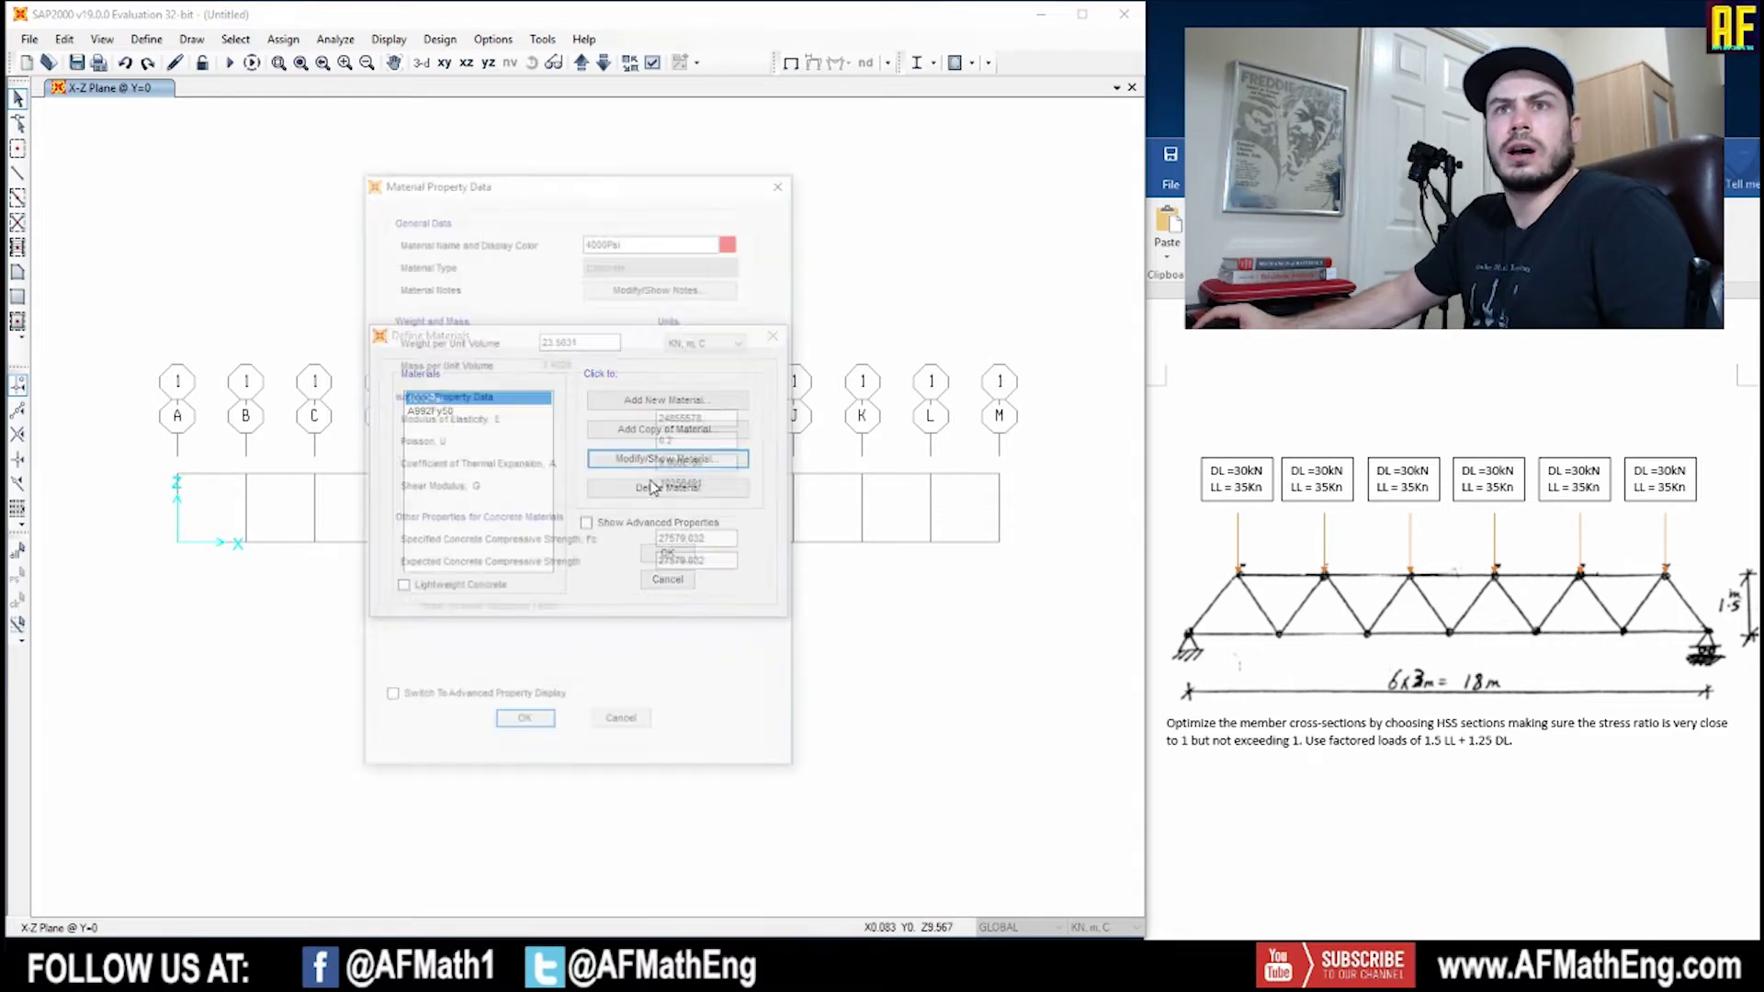
left_click(624, 726)
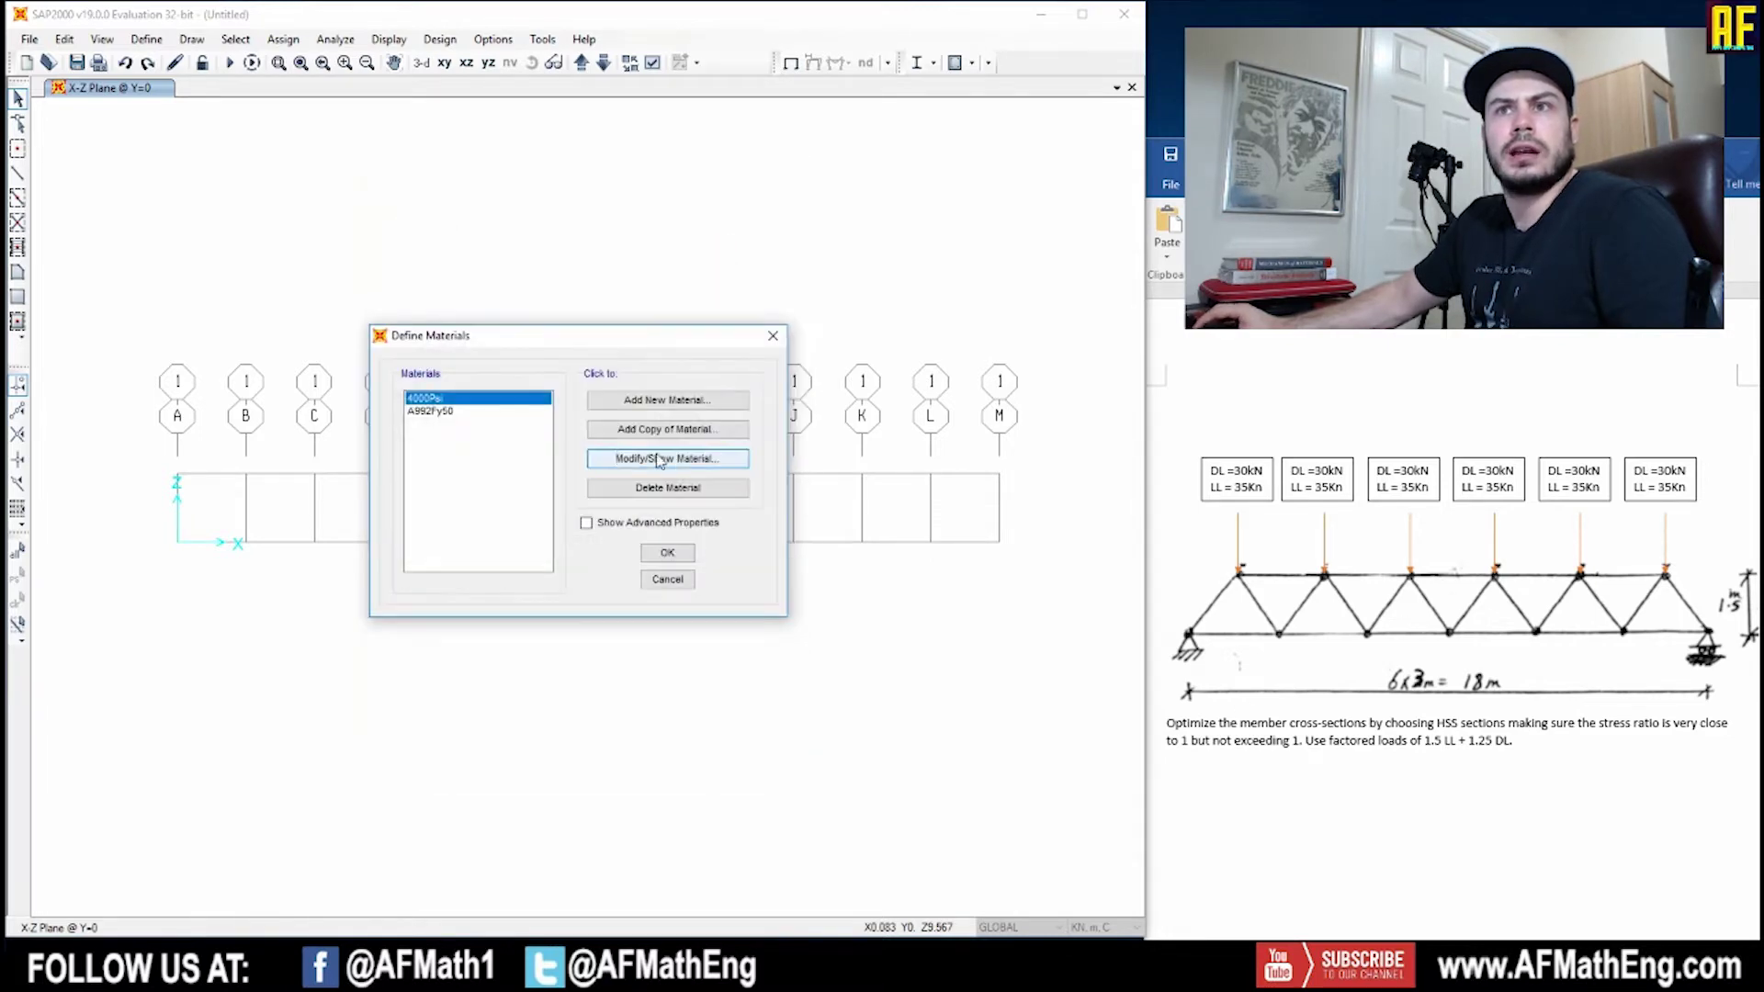
Add a new ASTM A992 Grade 50 steel material.
left_click(625, 393)
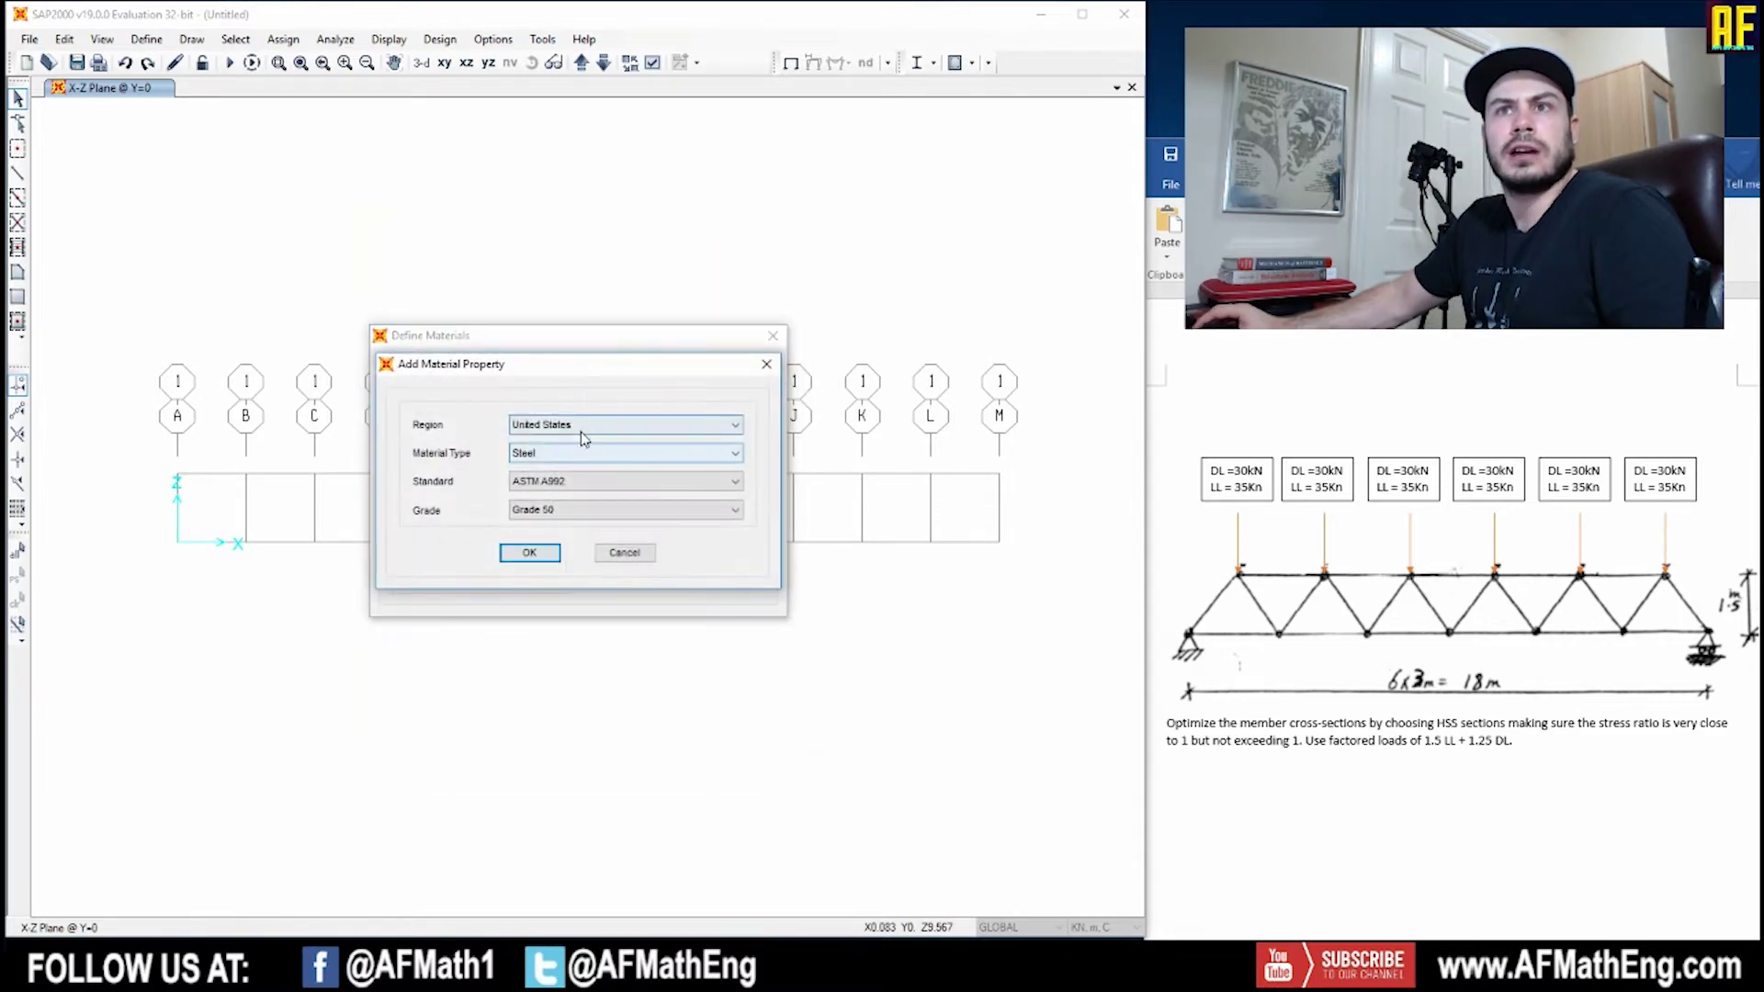
left_click(542, 487)
left_click(555, 485)
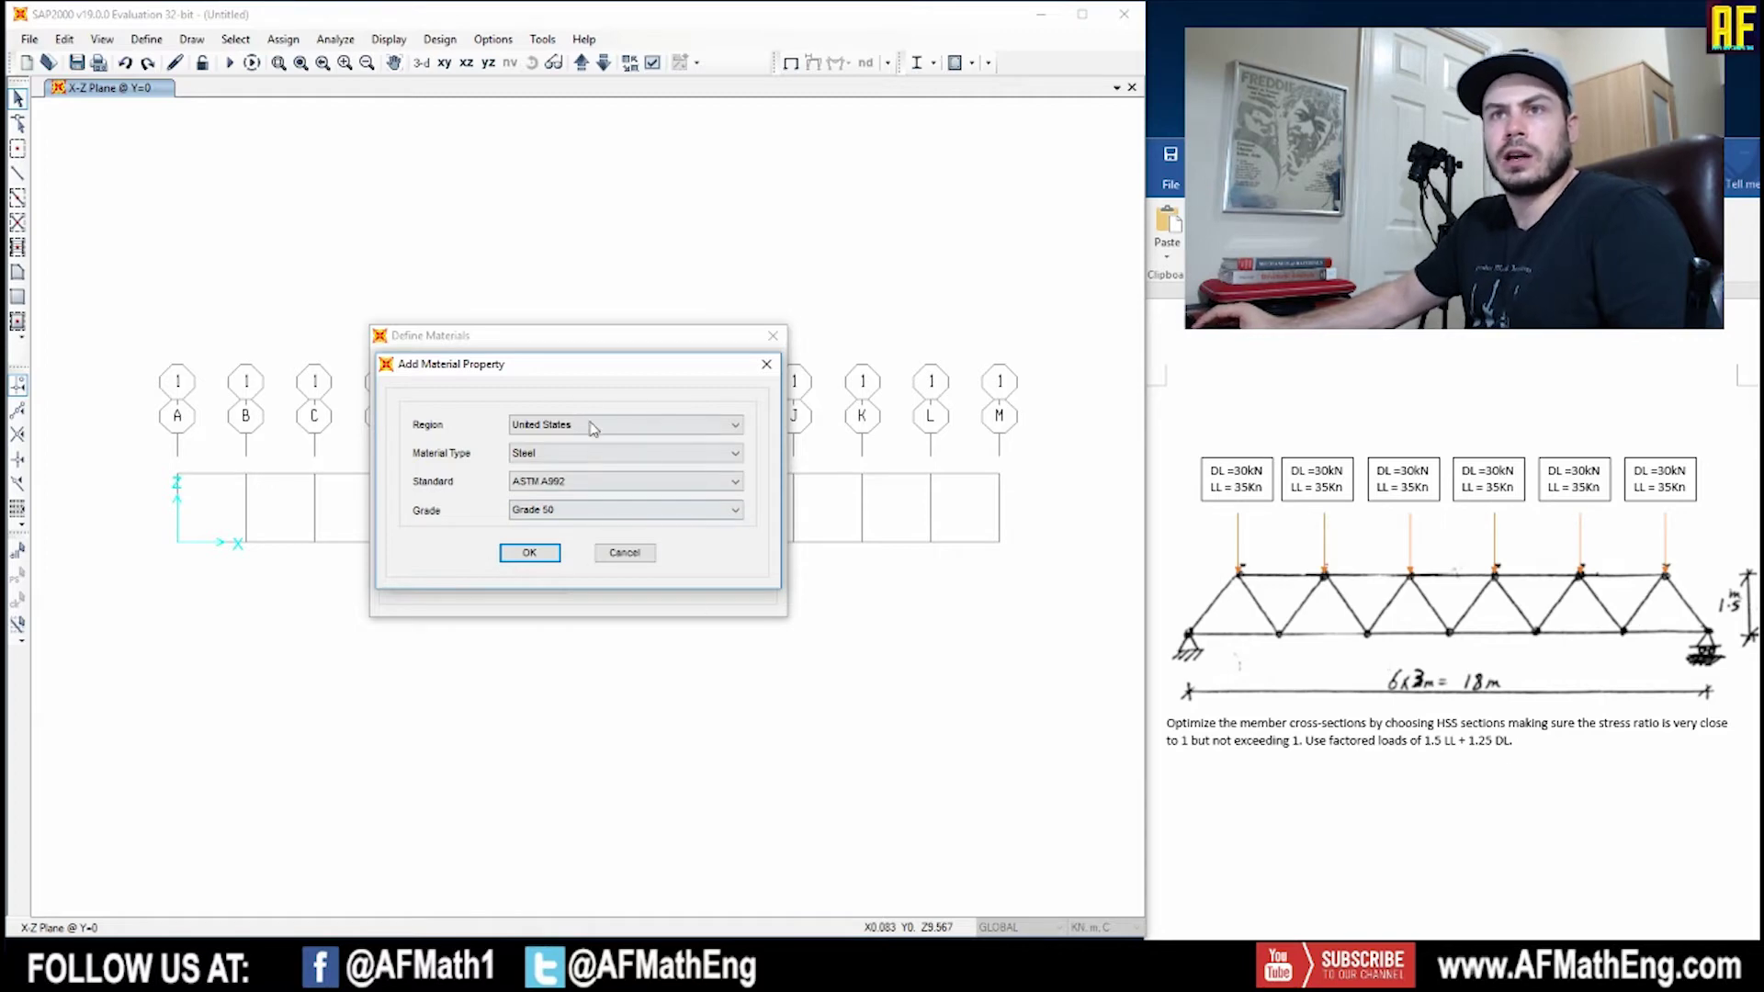
left_click(529, 552)
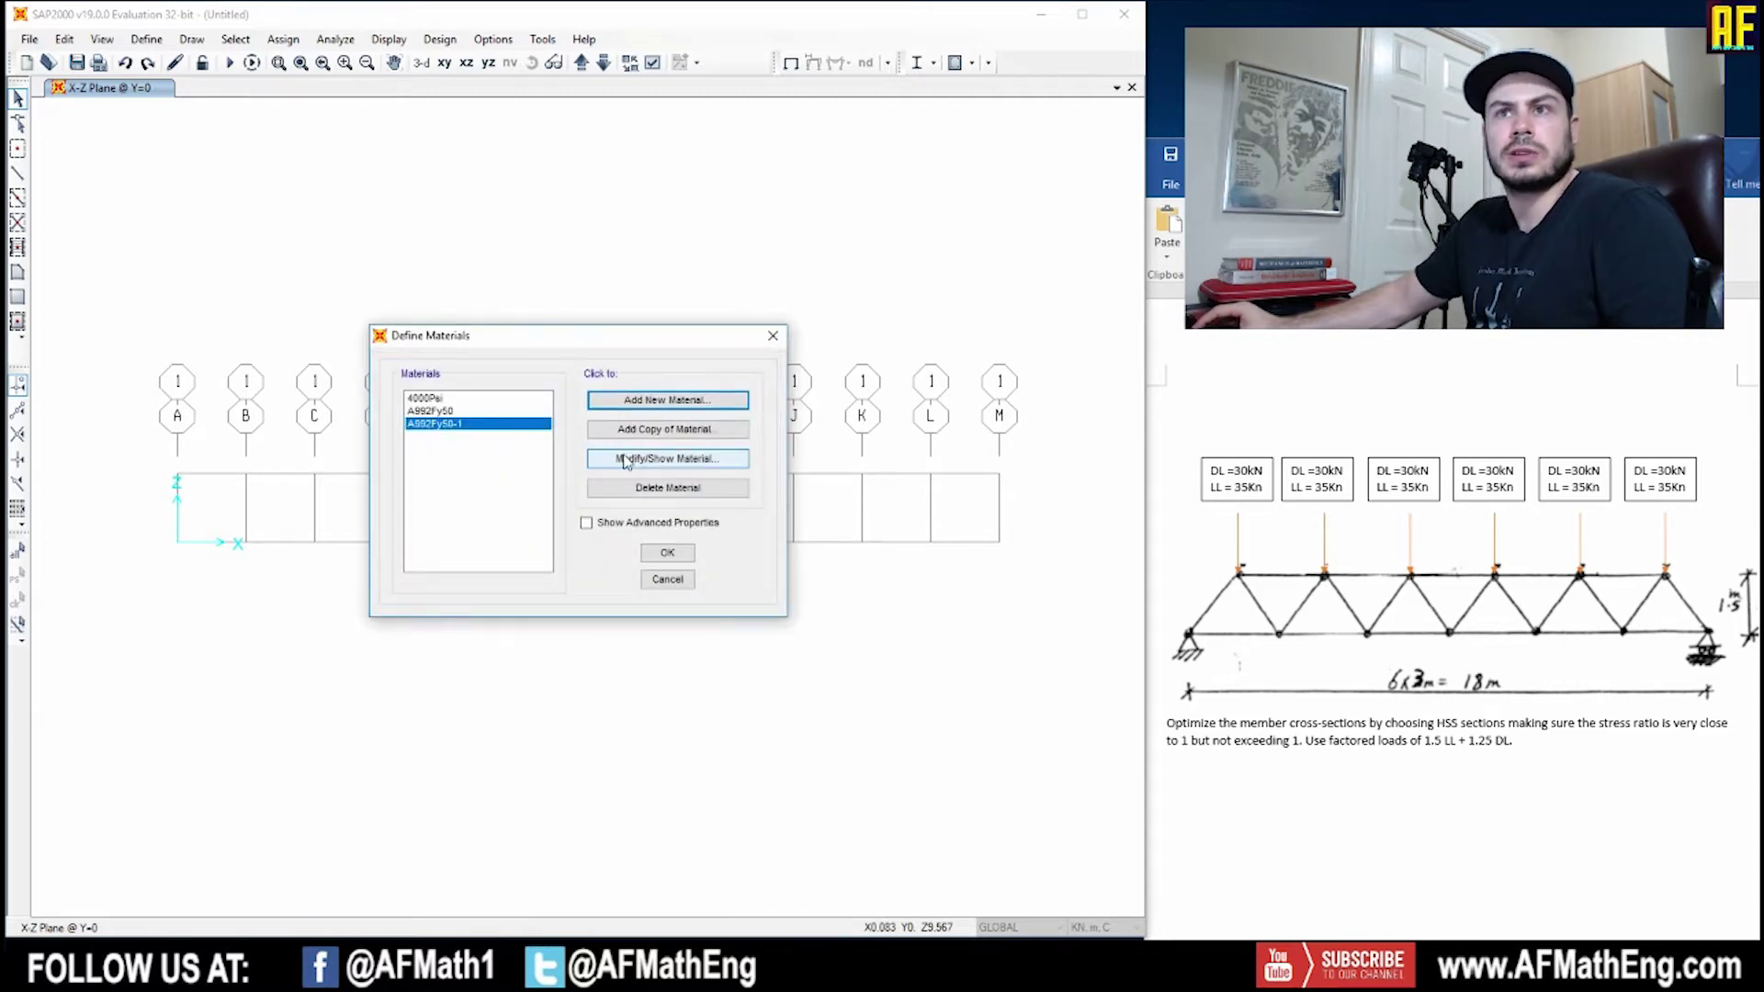
Rename the new A992Fy50 material to 'Steel'.
left_click(663, 458)
double_click(643, 246)
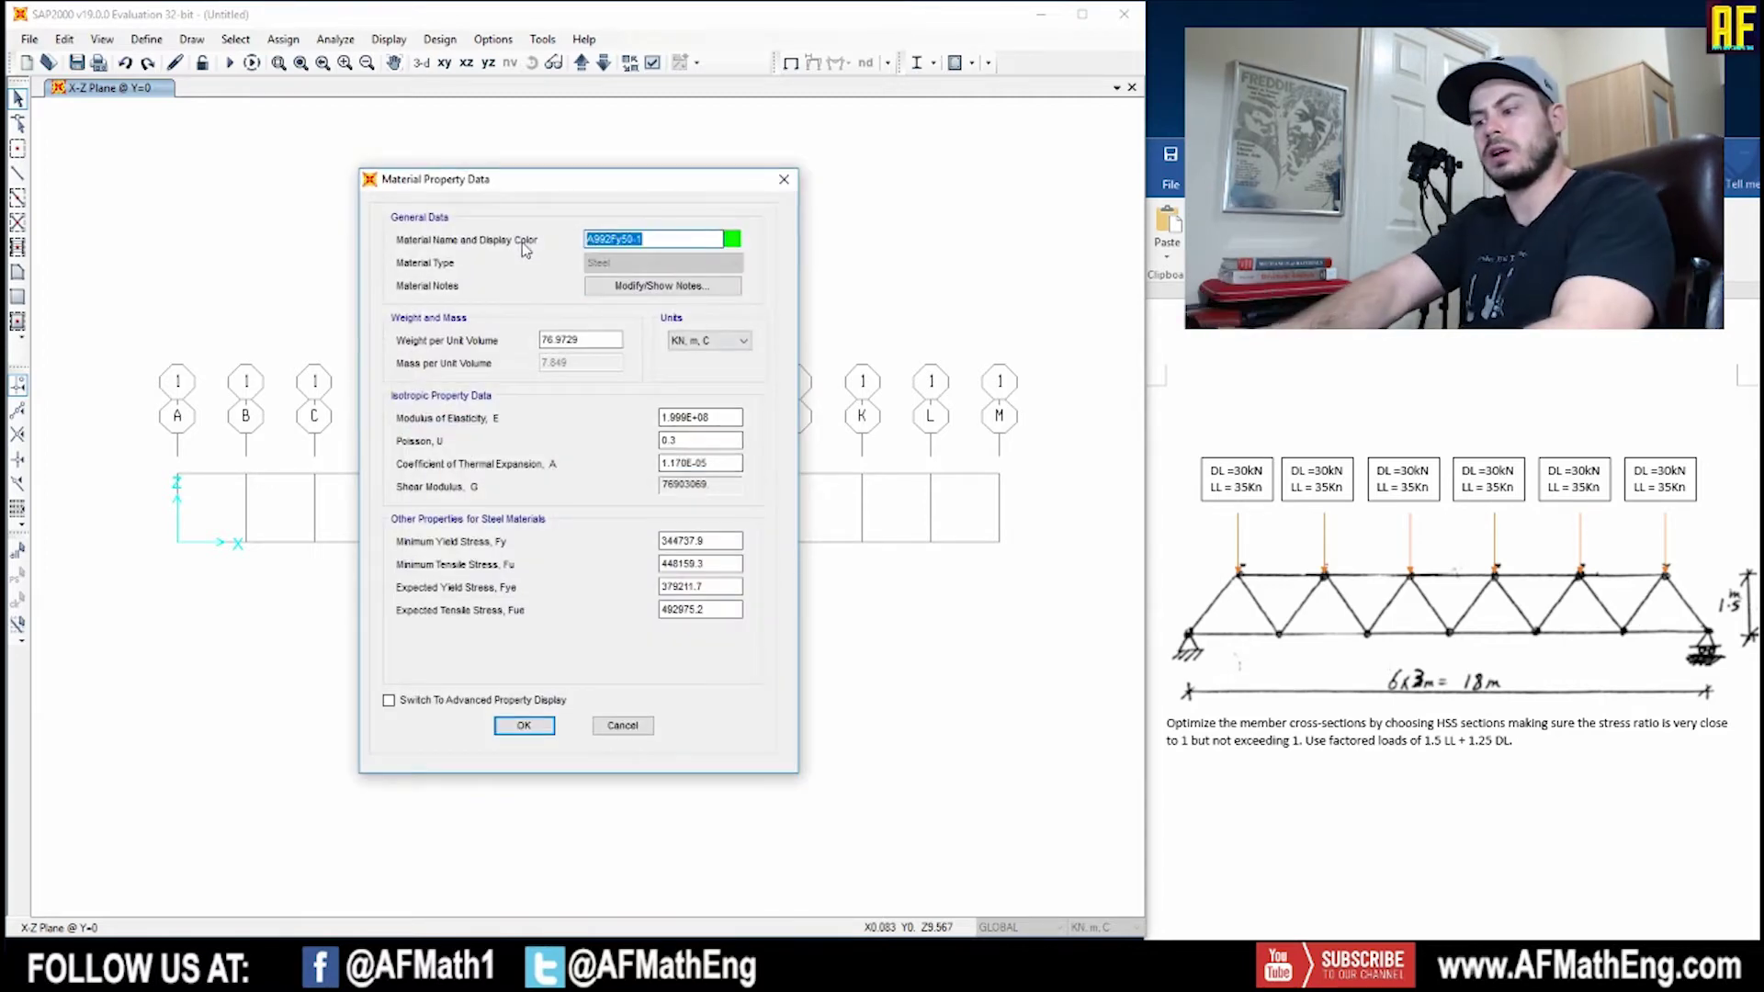
type("Steel")
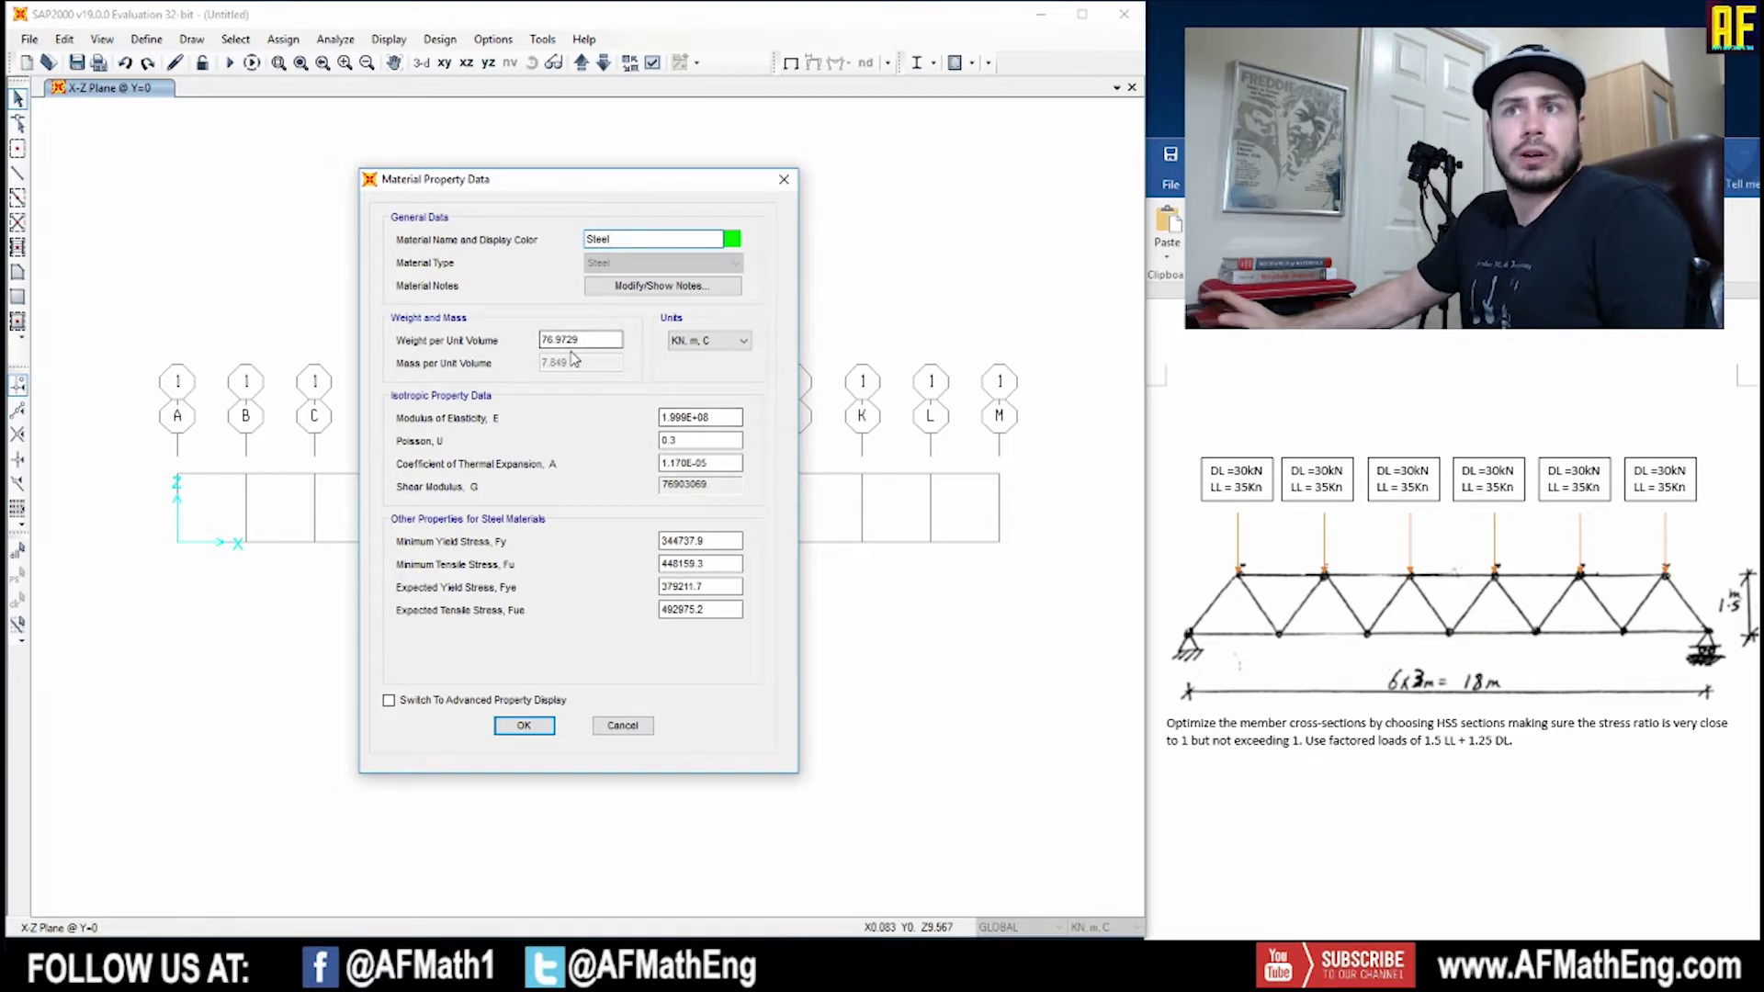
left_click(524, 725)
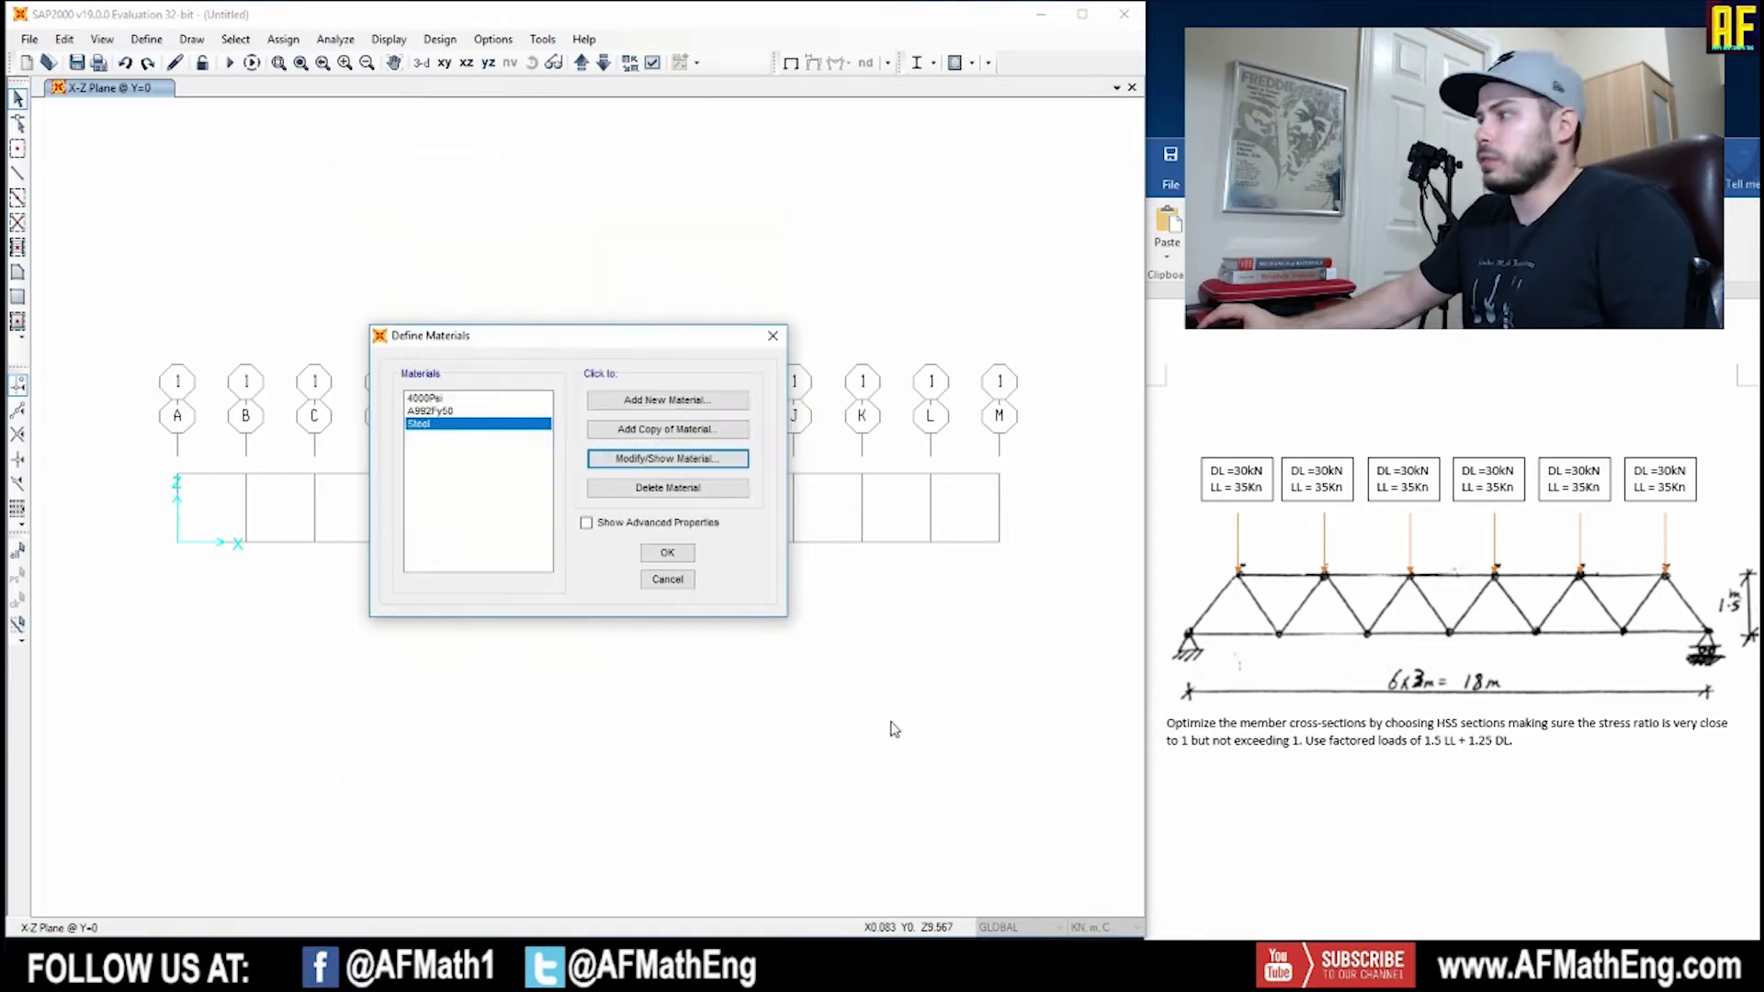
left_click(667, 552)
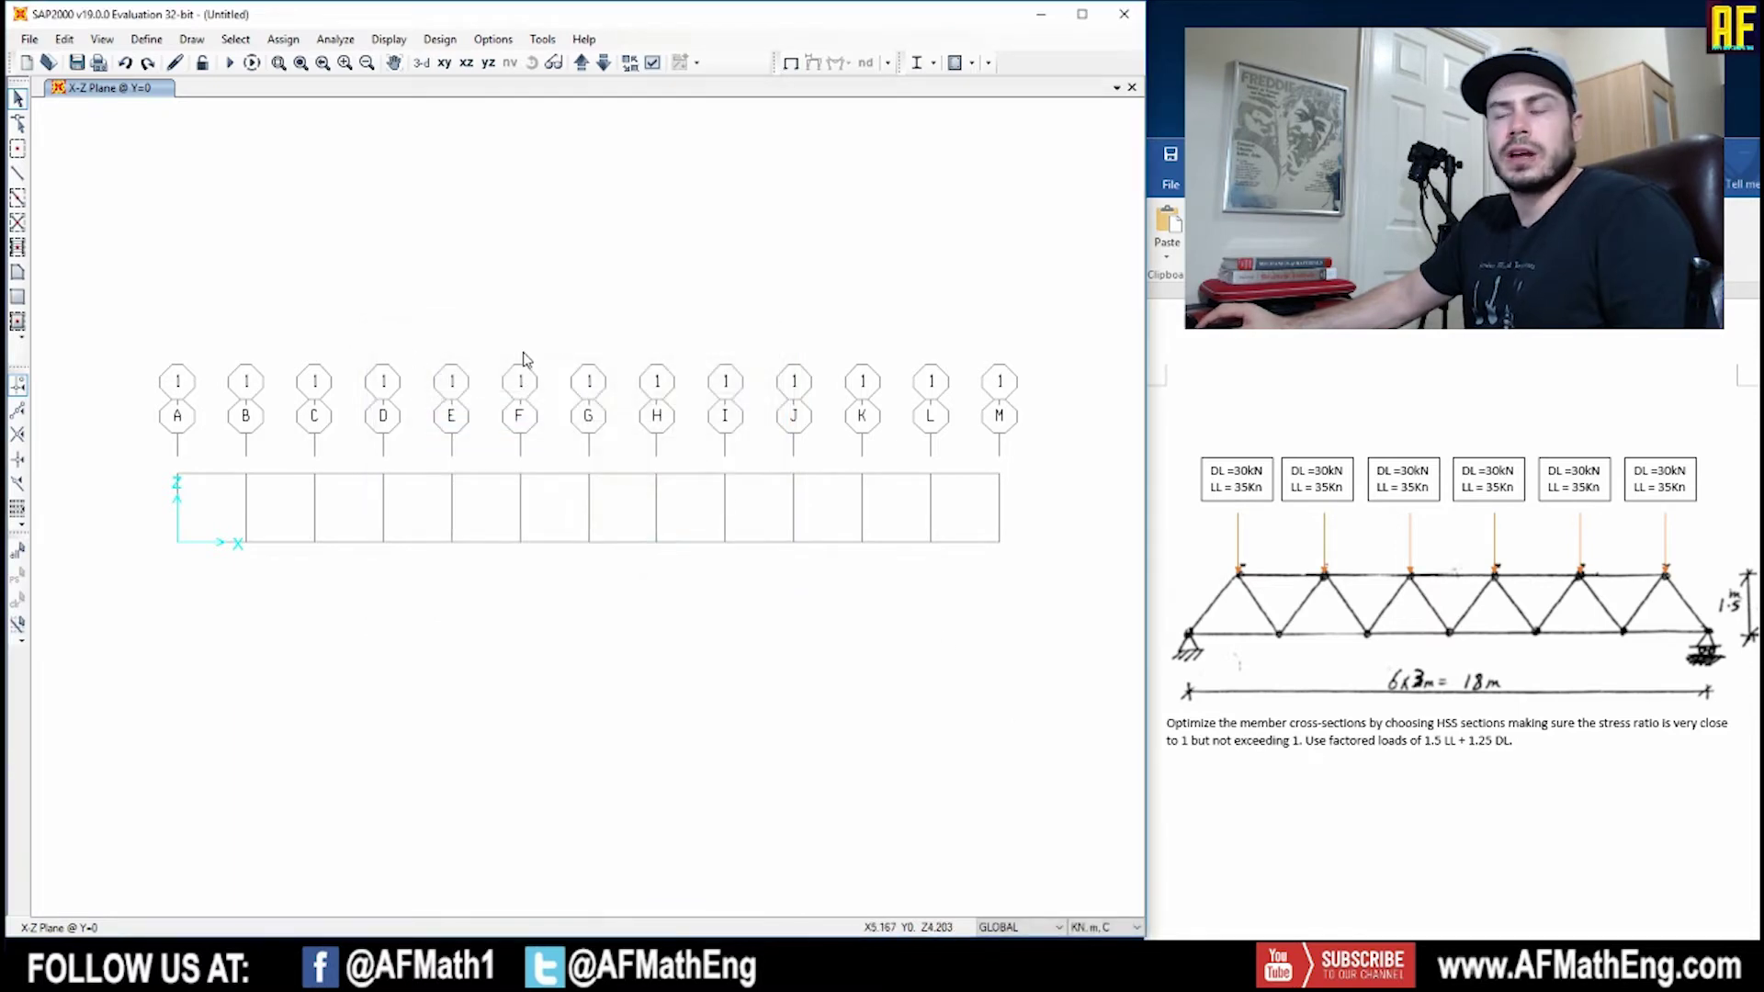
Begin importing a steel Tube frame section, bringing up the .pro file browser.
left_click(146, 38)
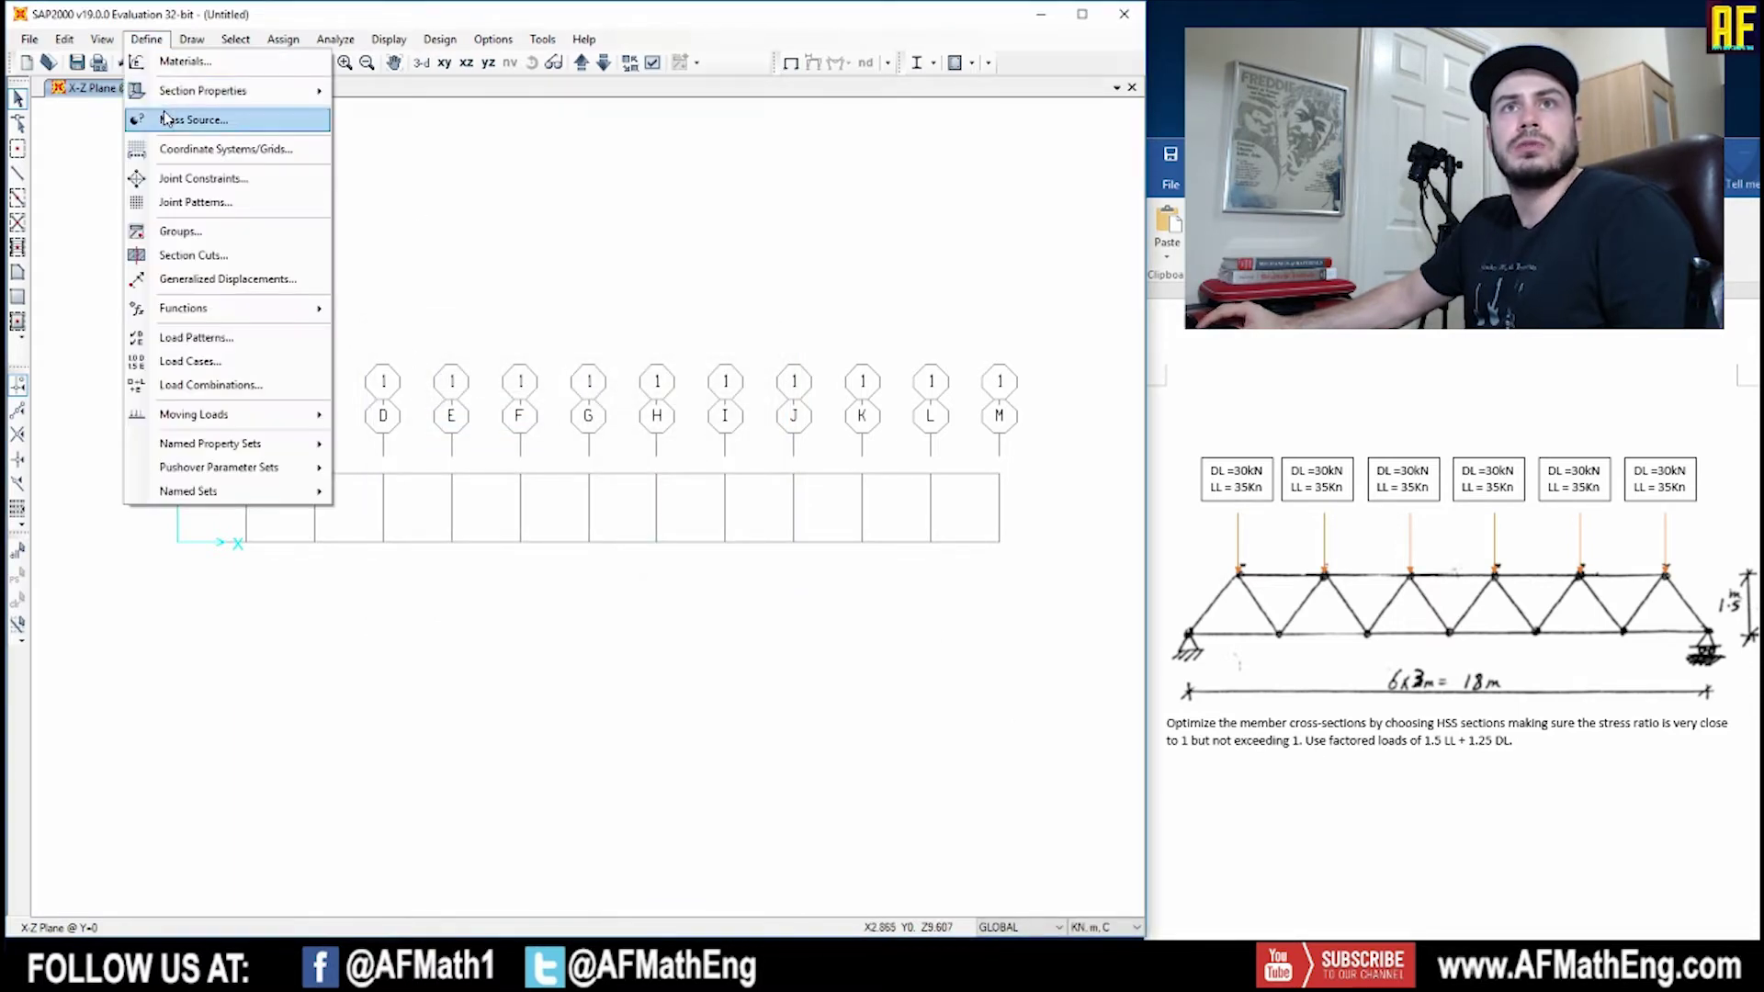
mouse_move(297, 96)
left_click(405, 92)
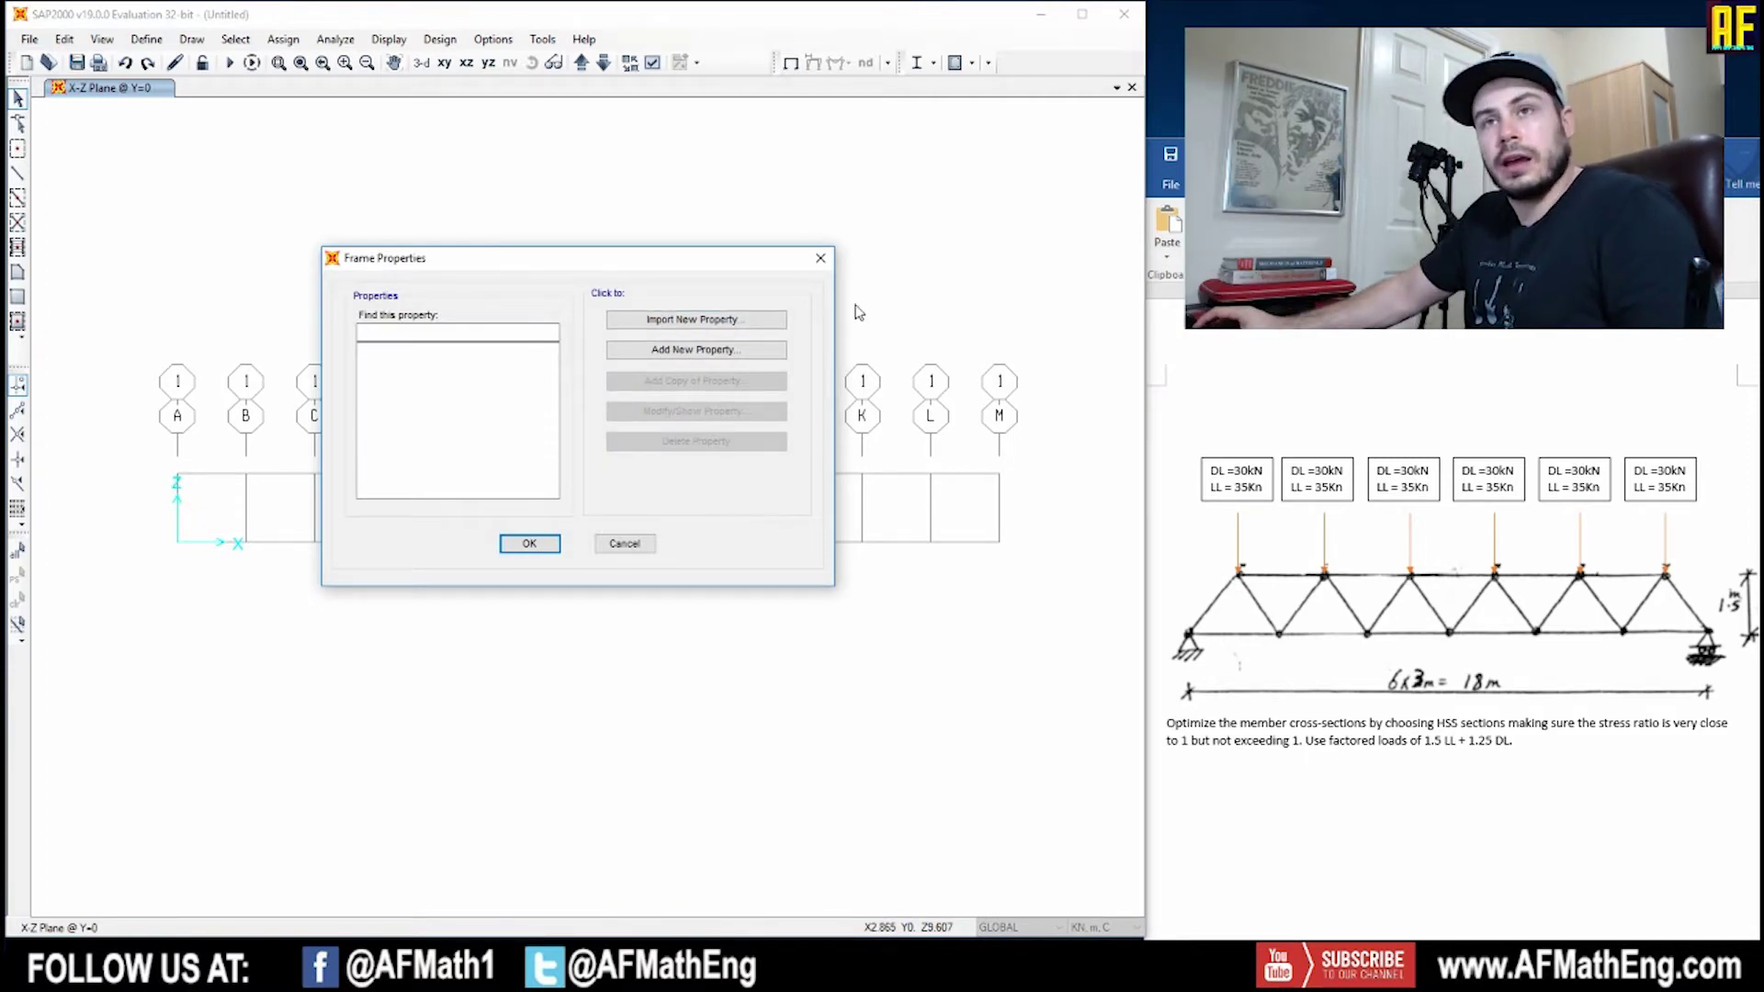
left_click(682, 322)
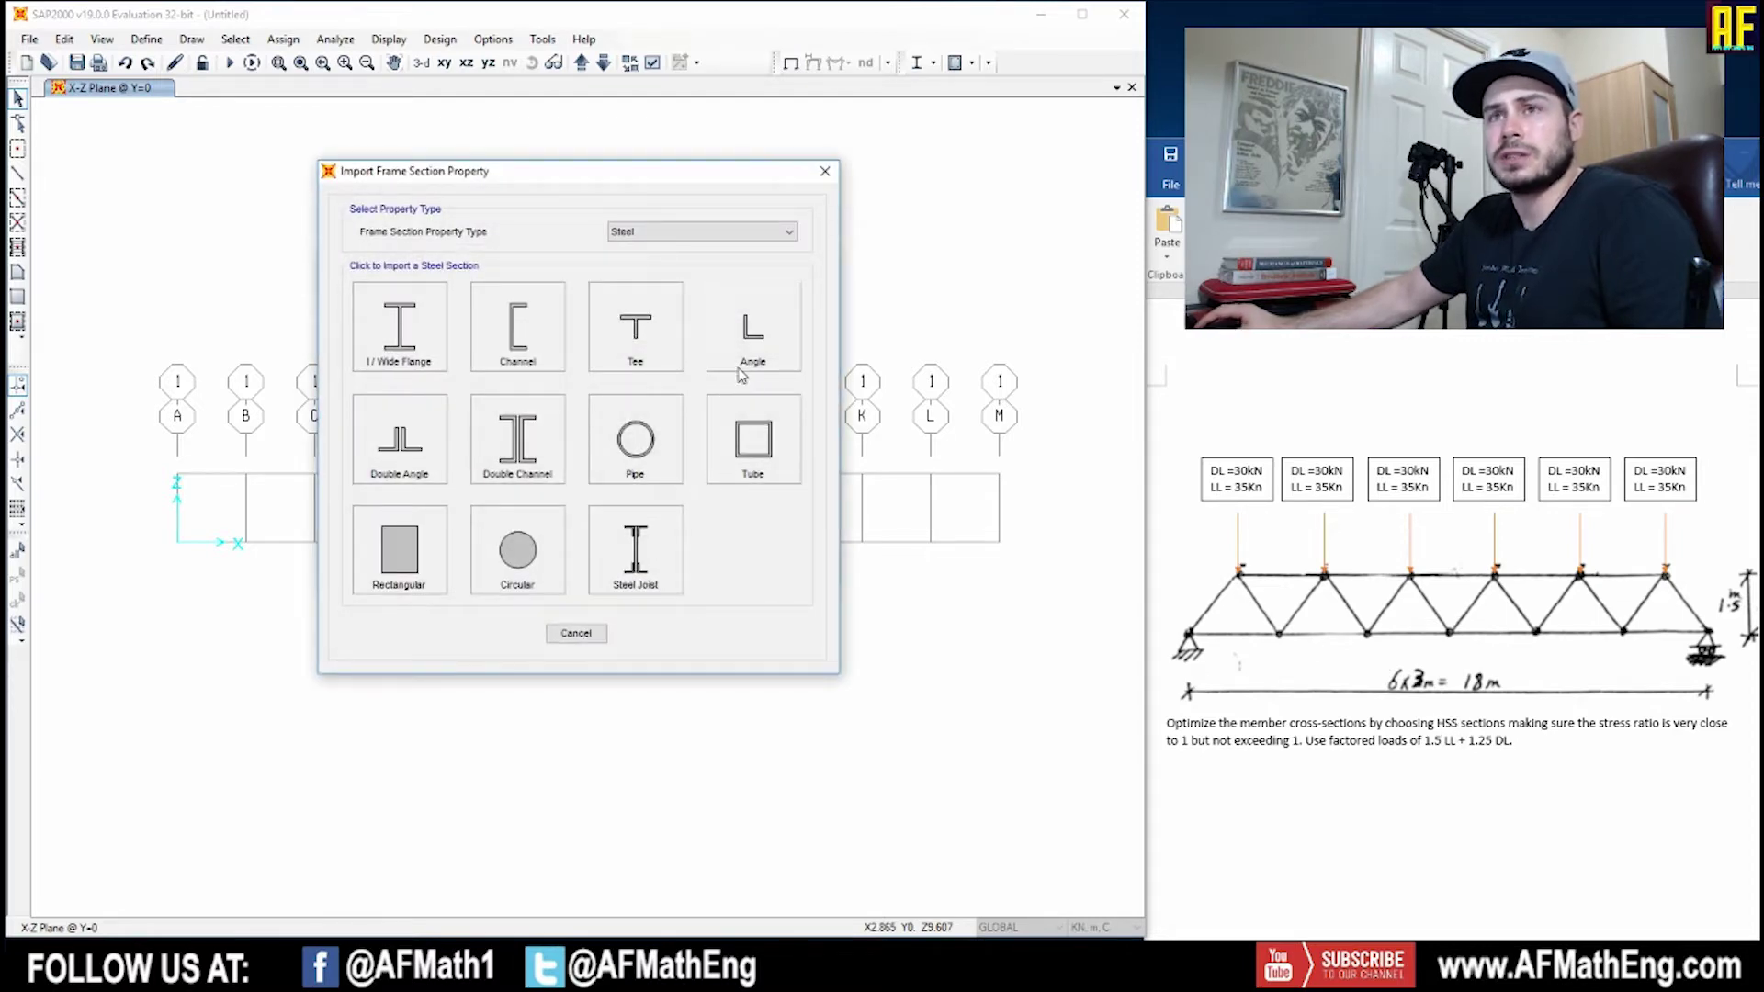
left_click(753, 443)
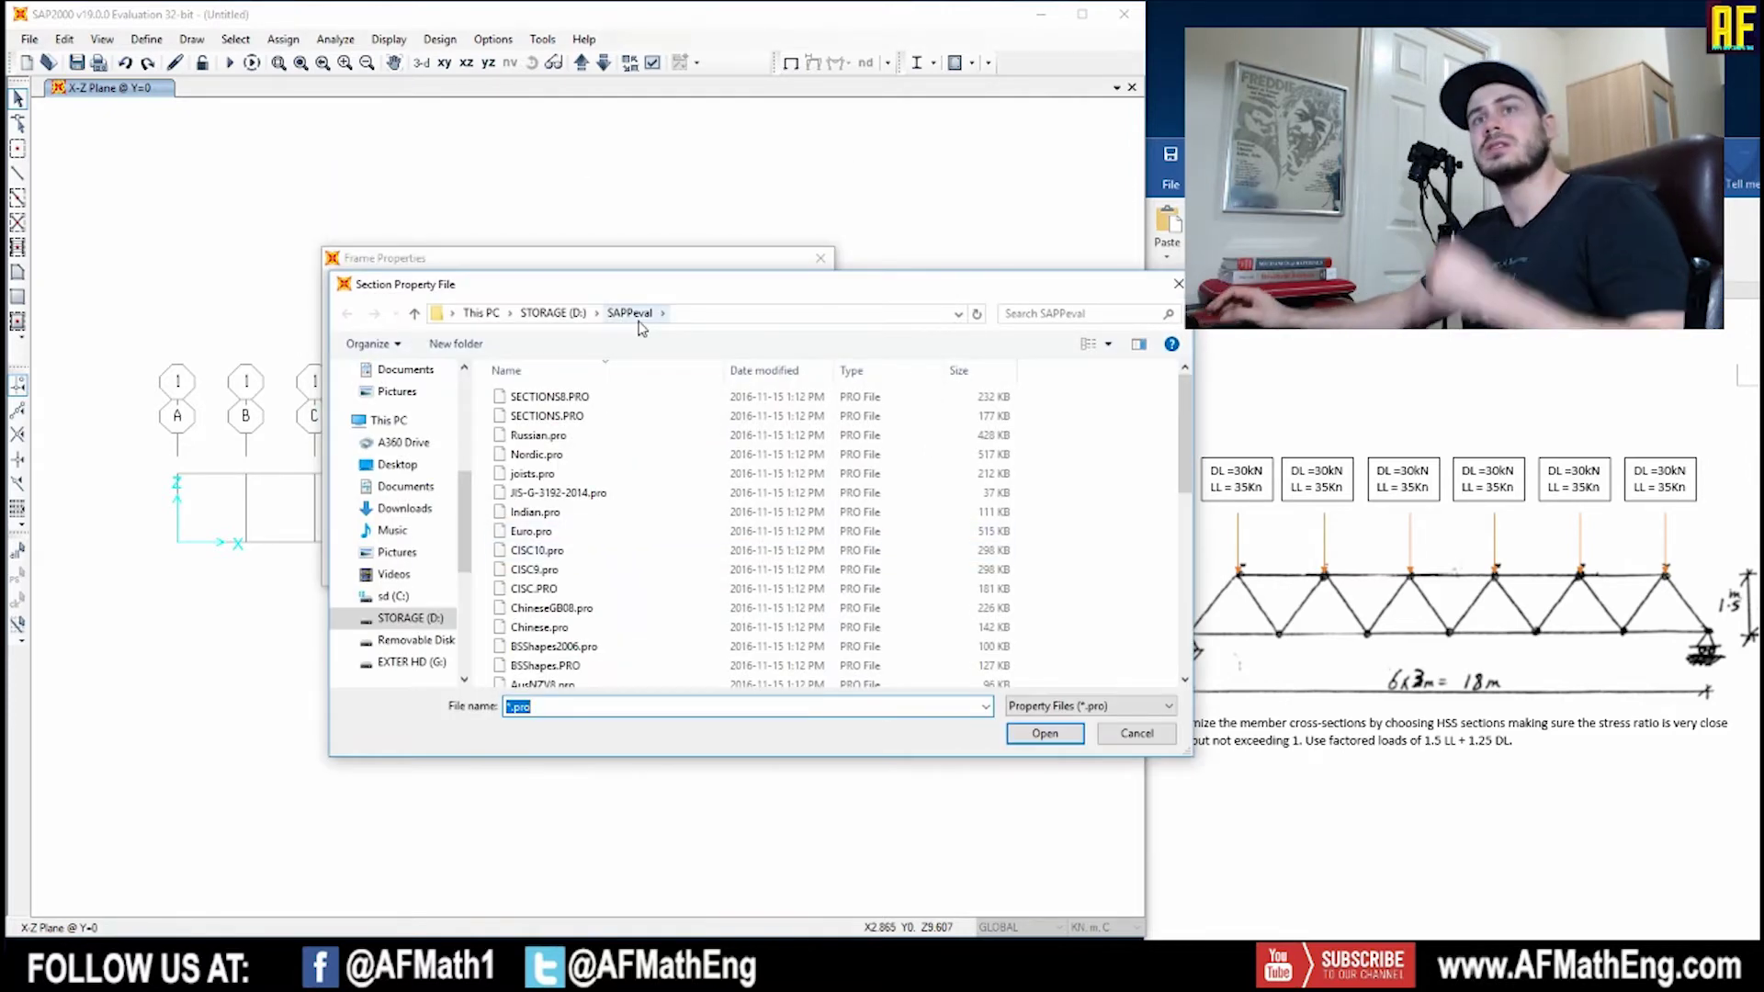
Browse the .pro section files, then bring up the Frame Section Databases help page.
scroll(646, 588, "down", 5)
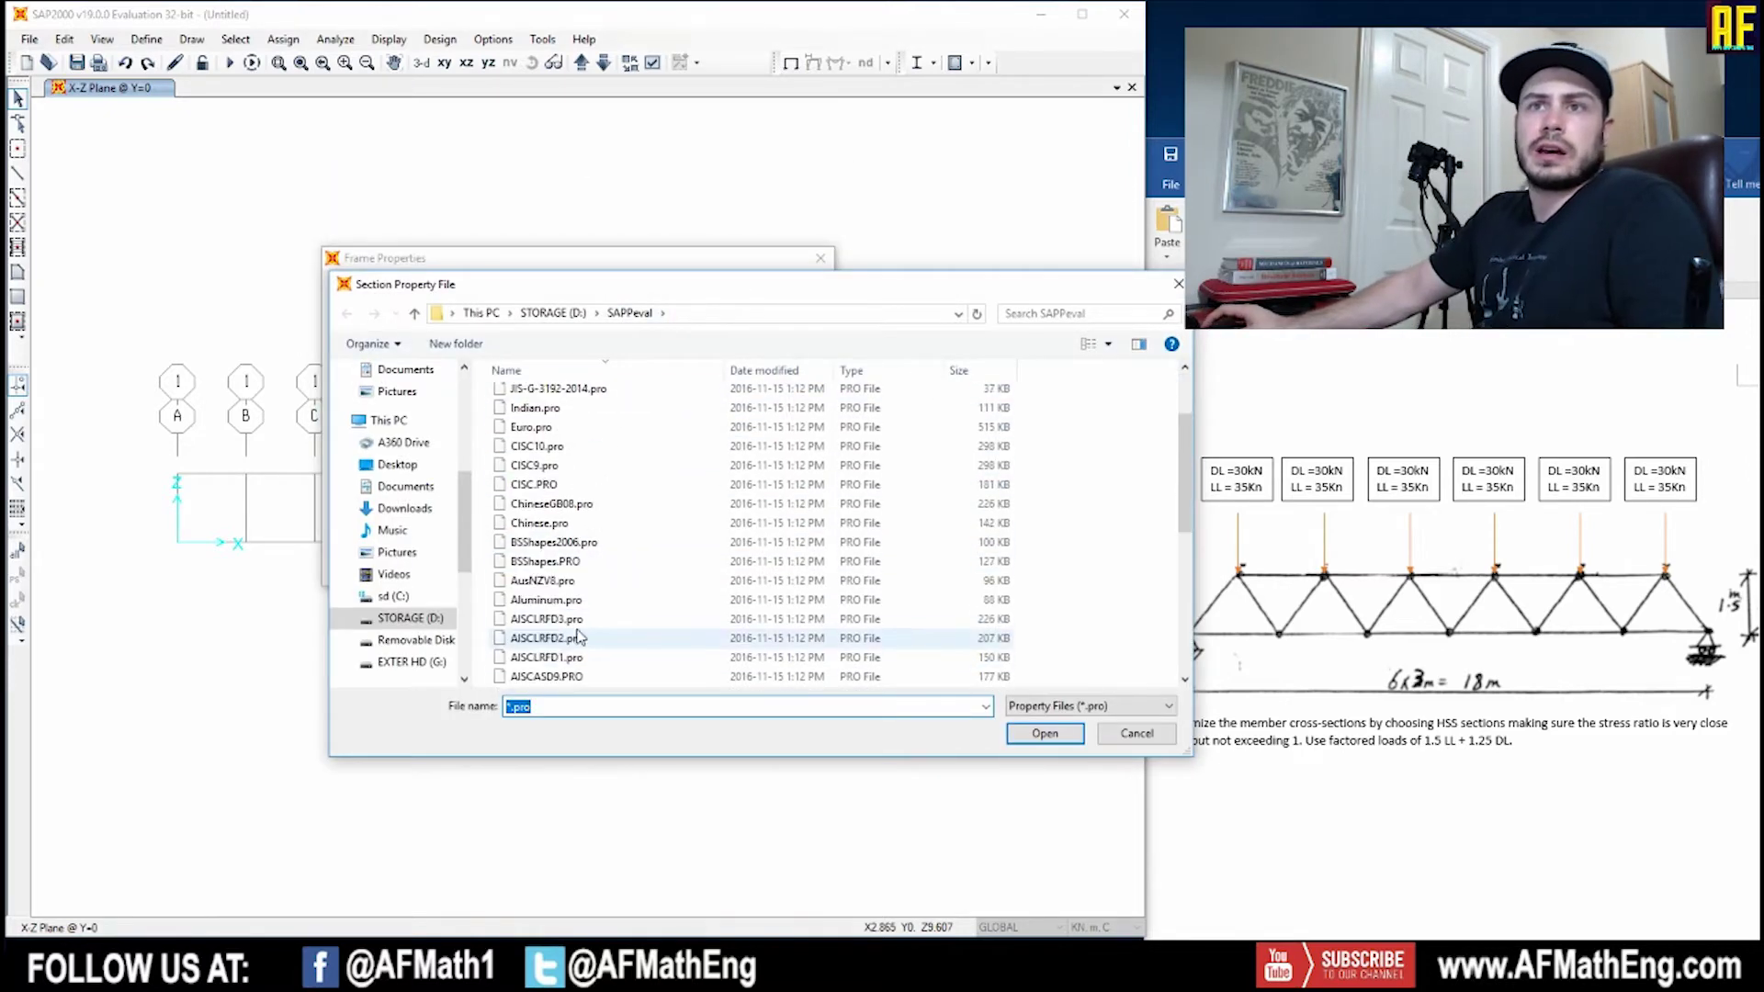
scroll(625, 597, "up", 7)
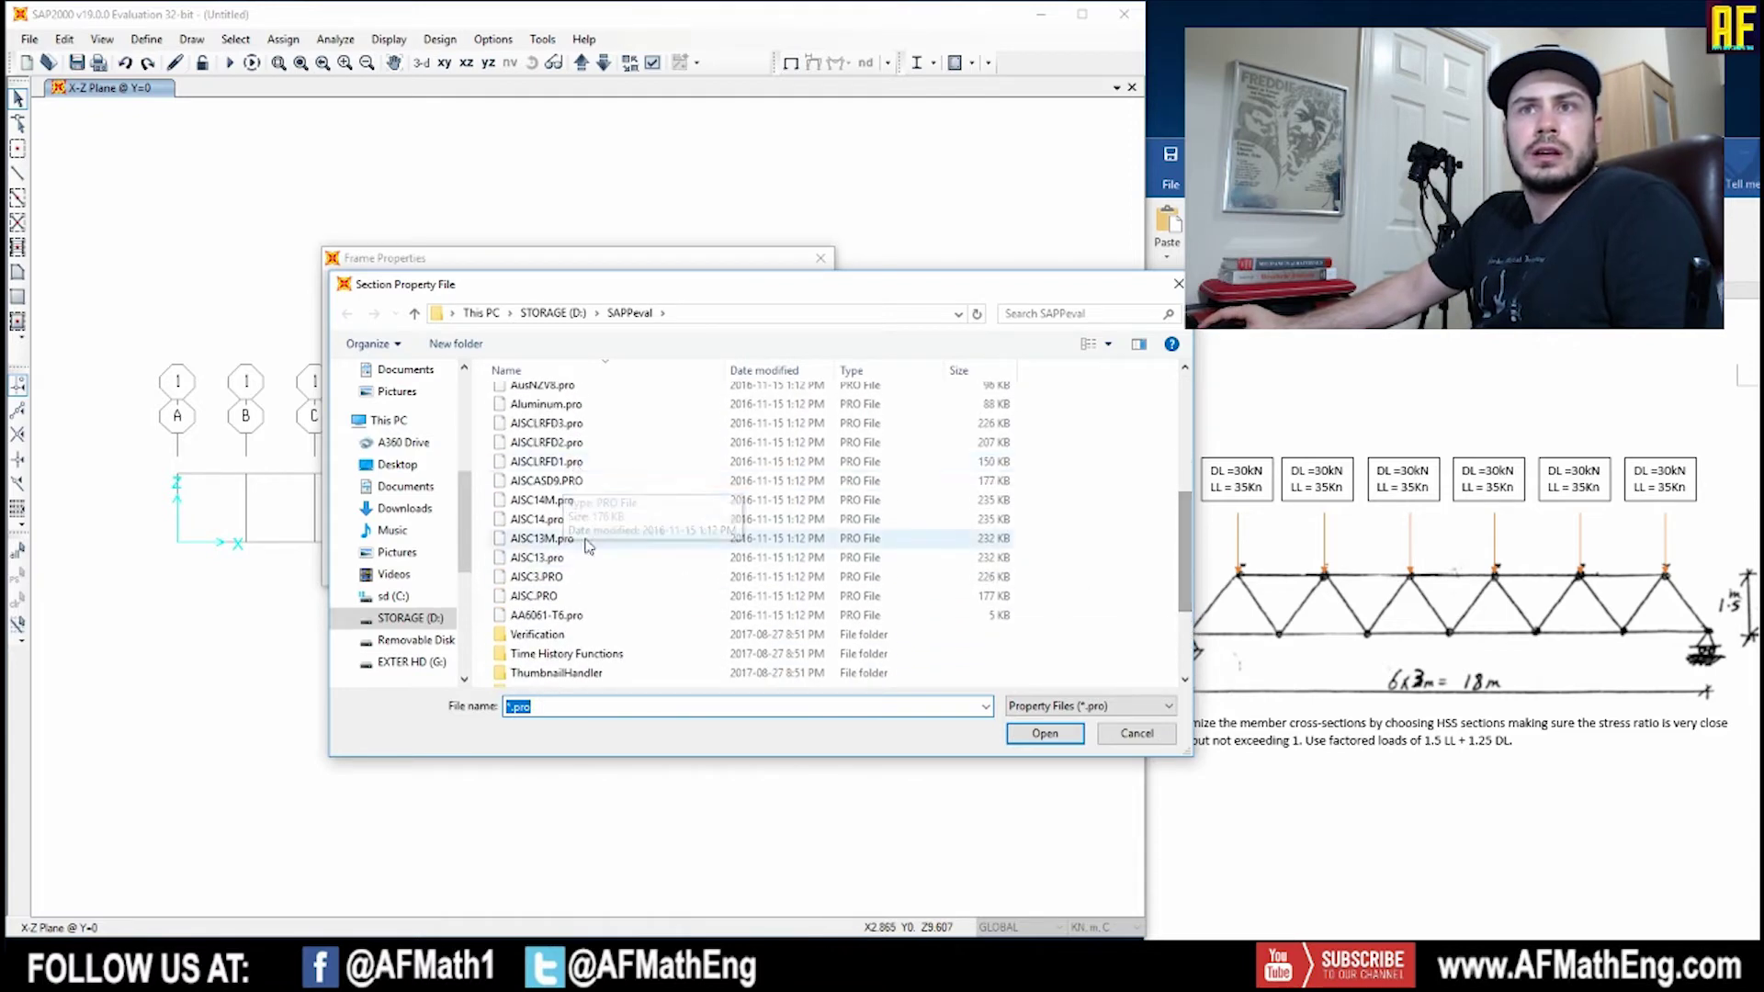
scroll(586, 591, "up", 3)
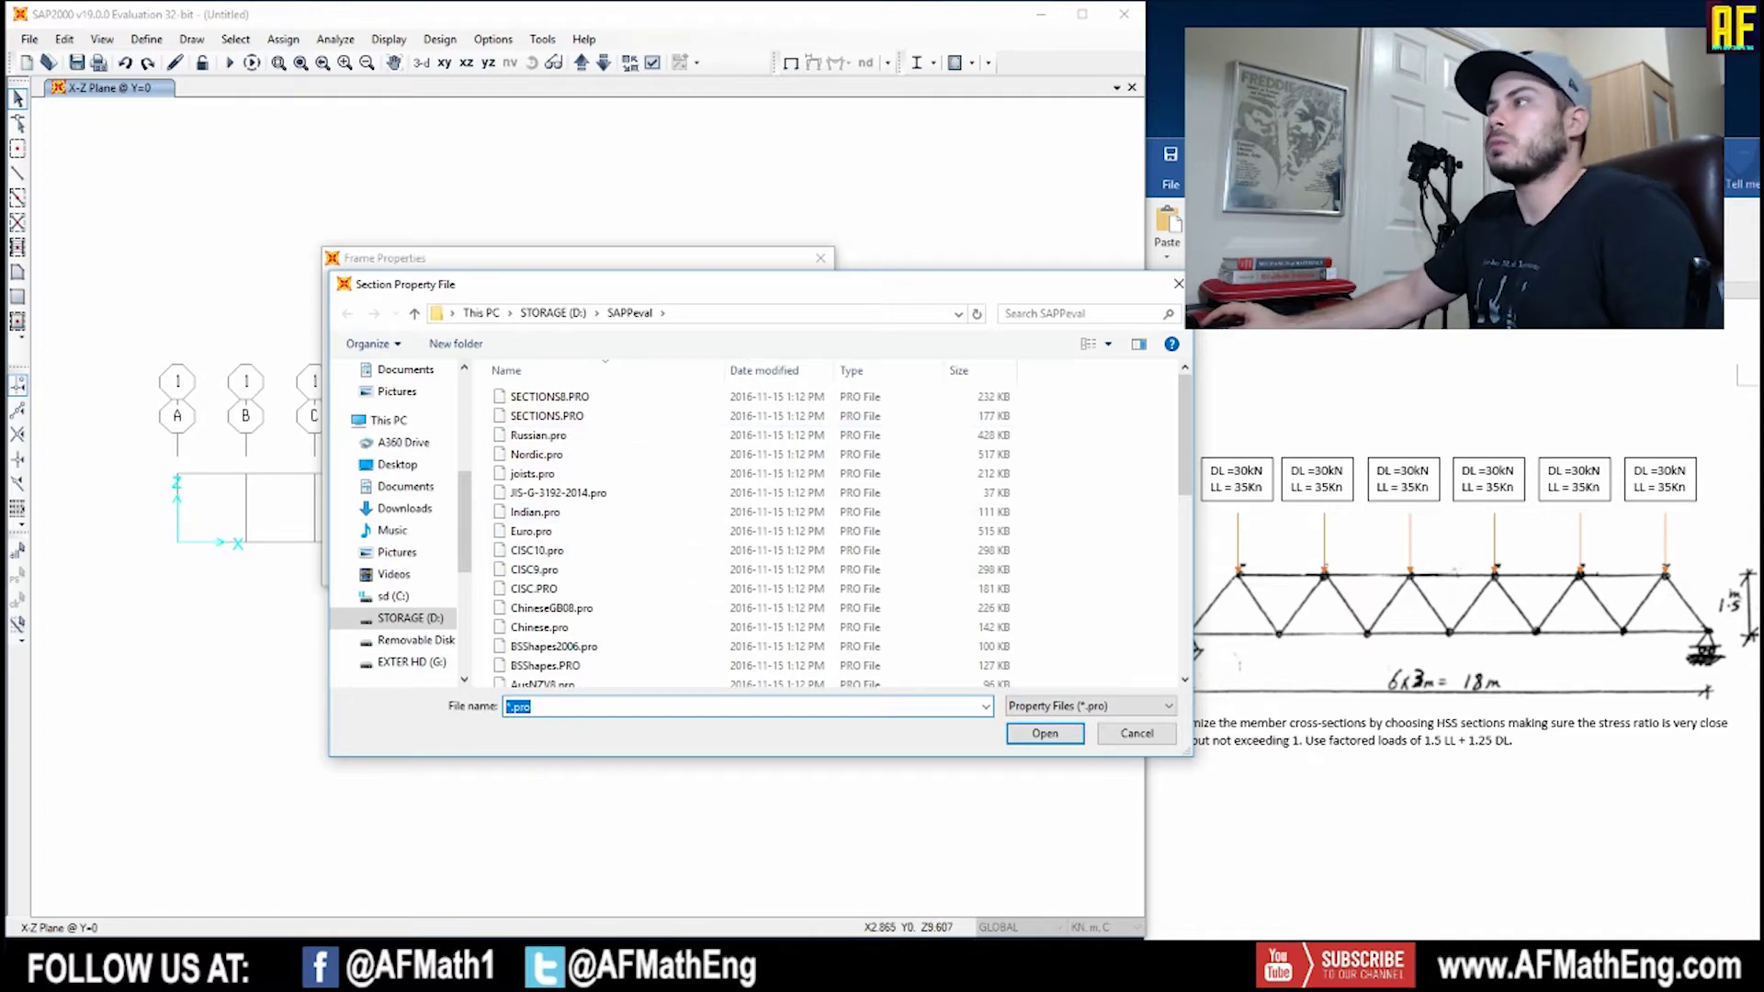
key("alt+Tab")
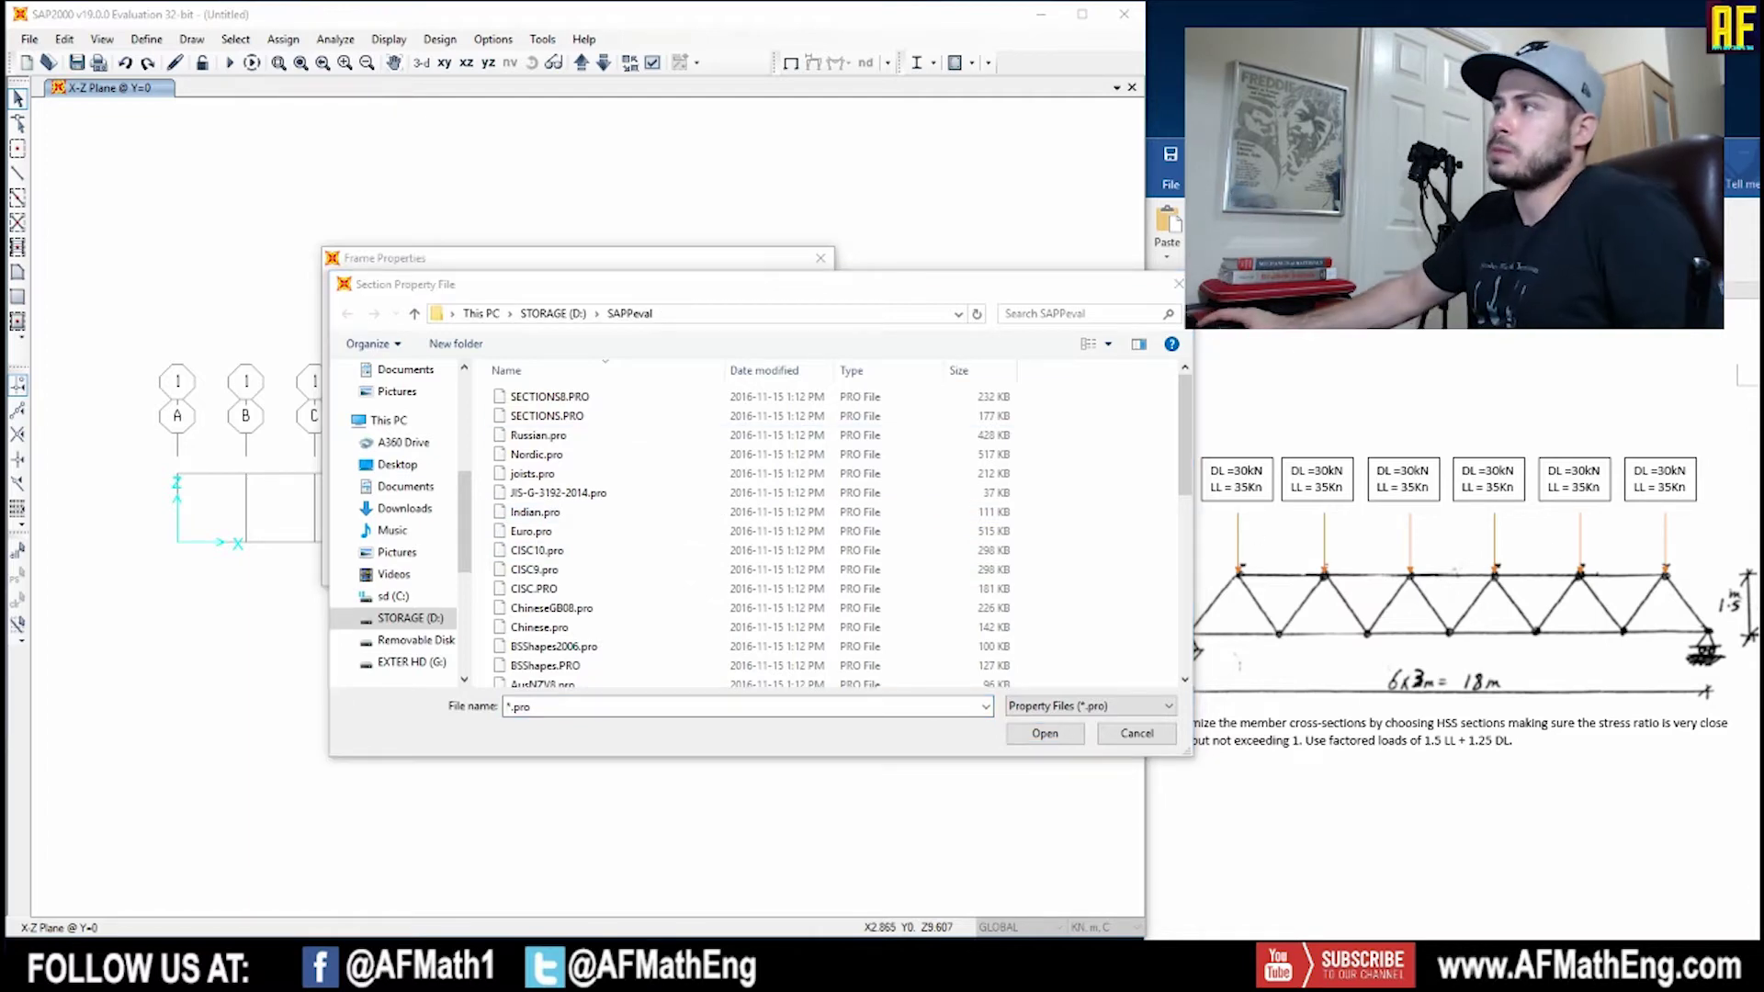
key("alt+Tab")
Read the European and CISC.pro descriptions on the help page, then return to SAP2000.
double_click(885, 31)
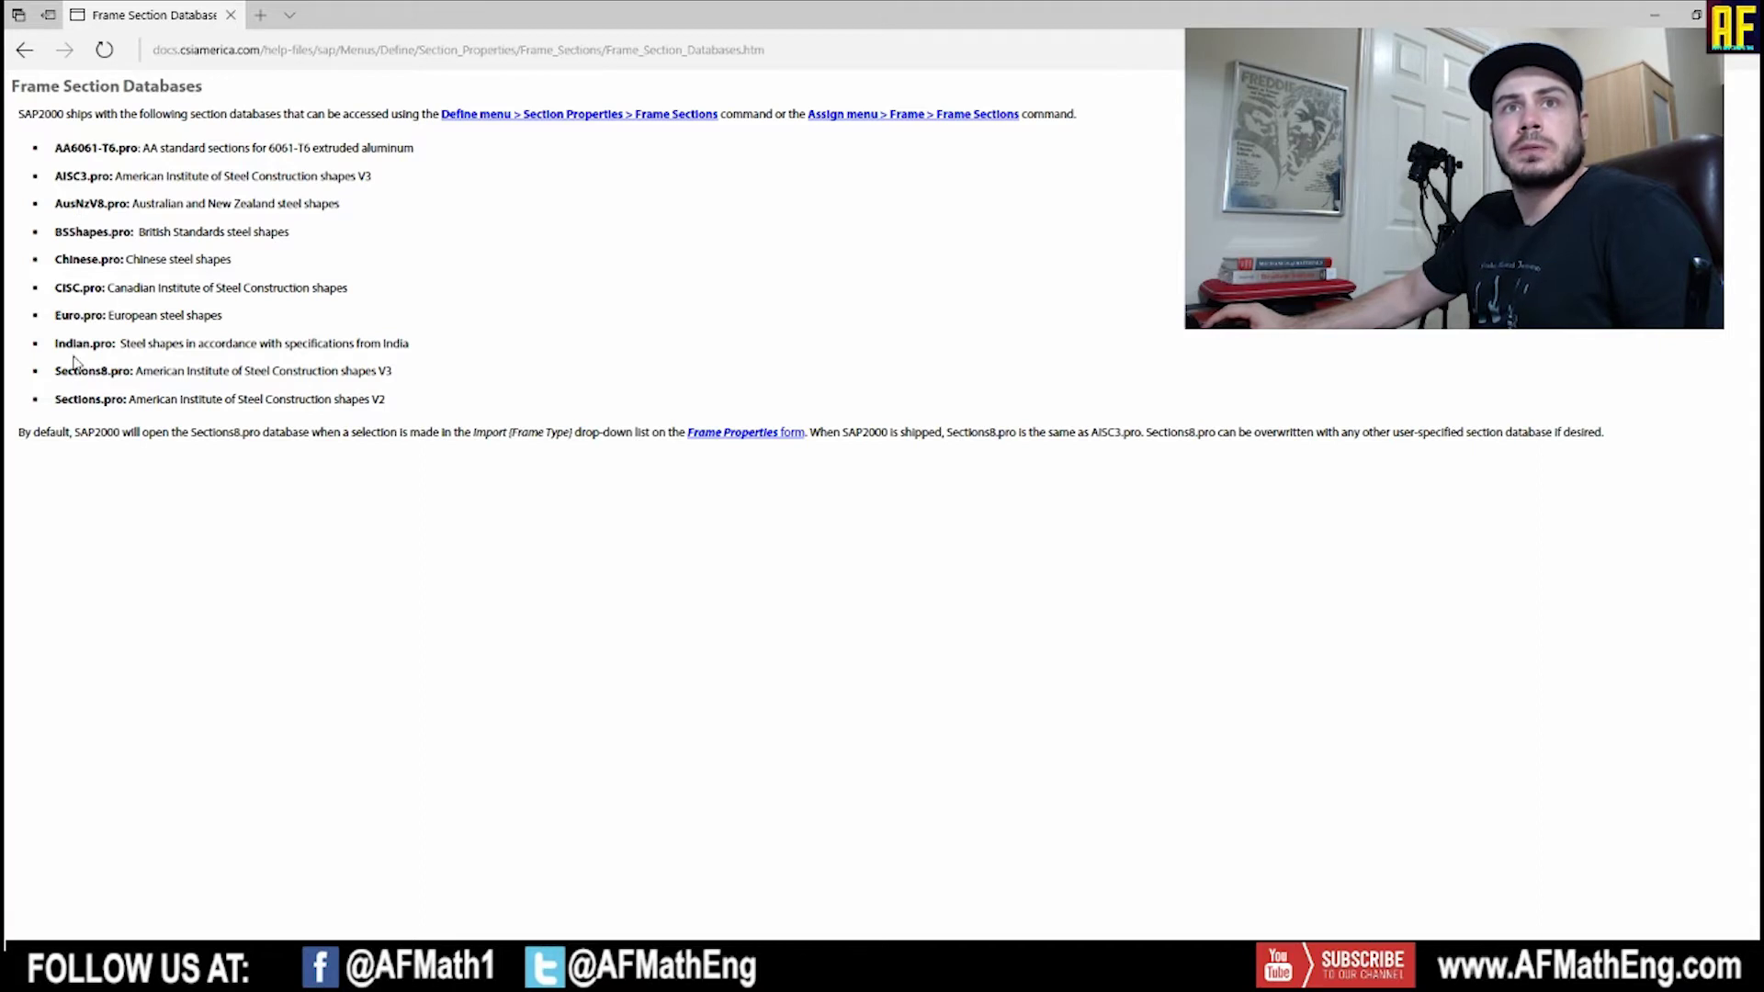
left_click_drag(222, 315, 320, 287)
left_click(123, 309)
left_click(317, 287)
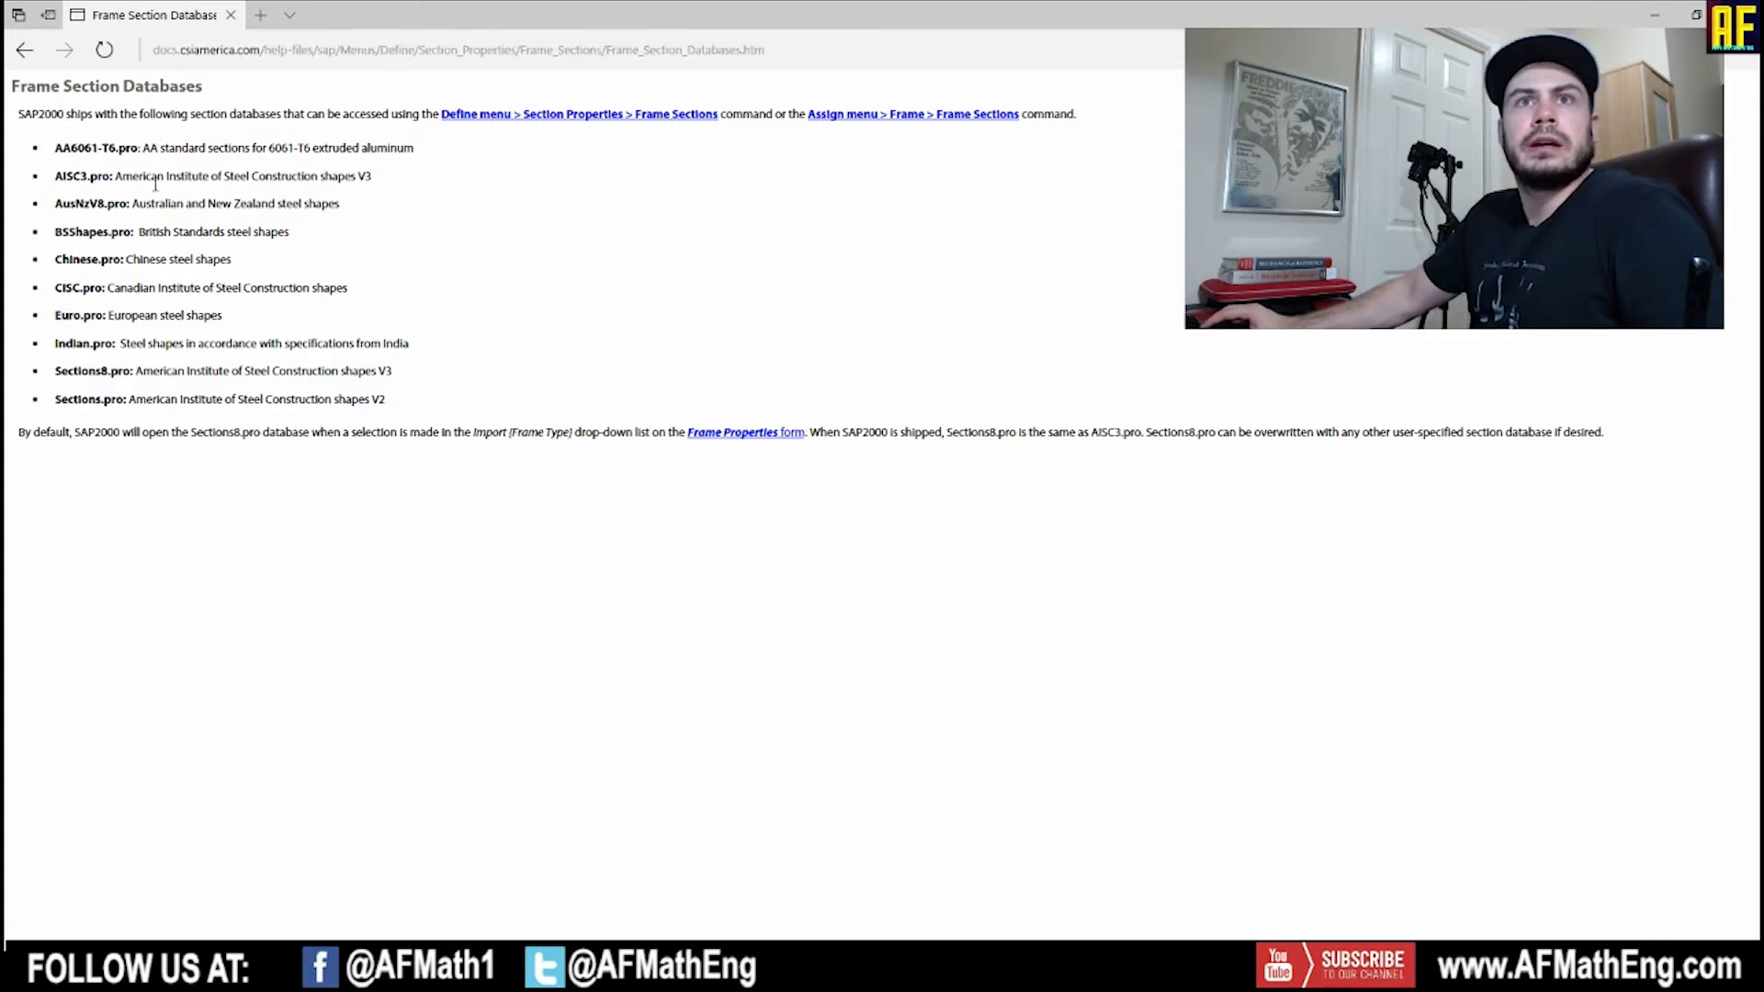
key("alt+Tab")
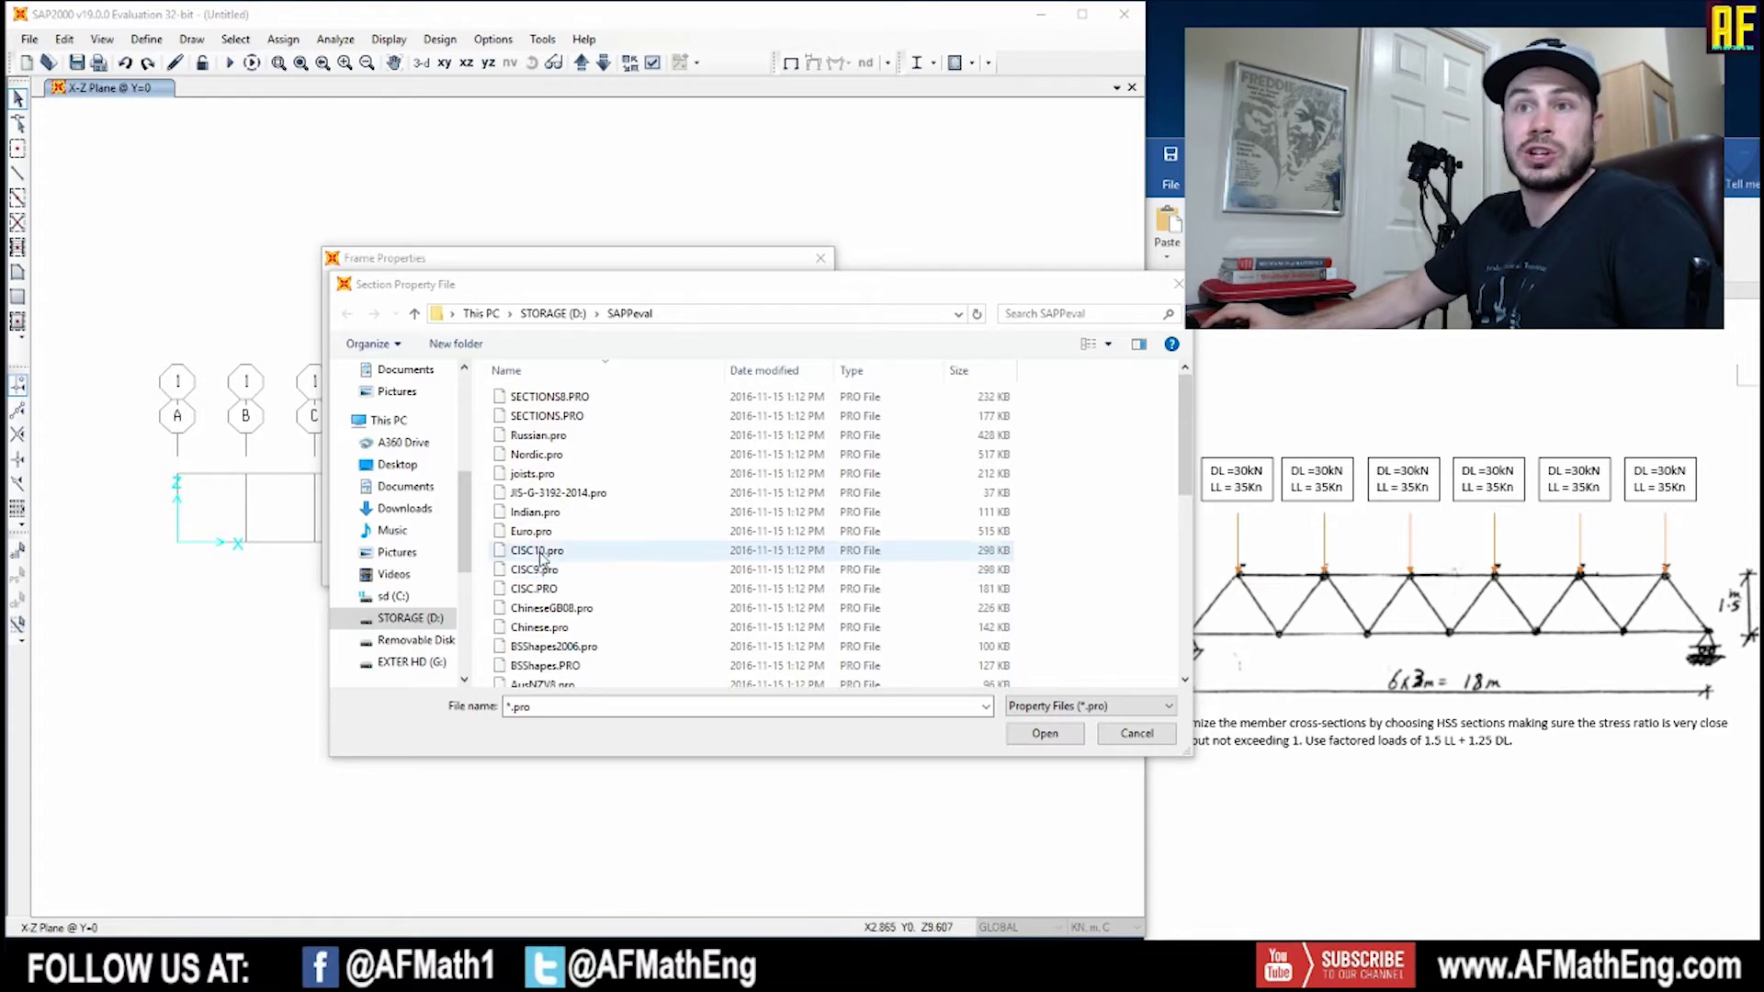
Open the CISC.PRO database and set the import material to Steel.
left_click(535, 591)
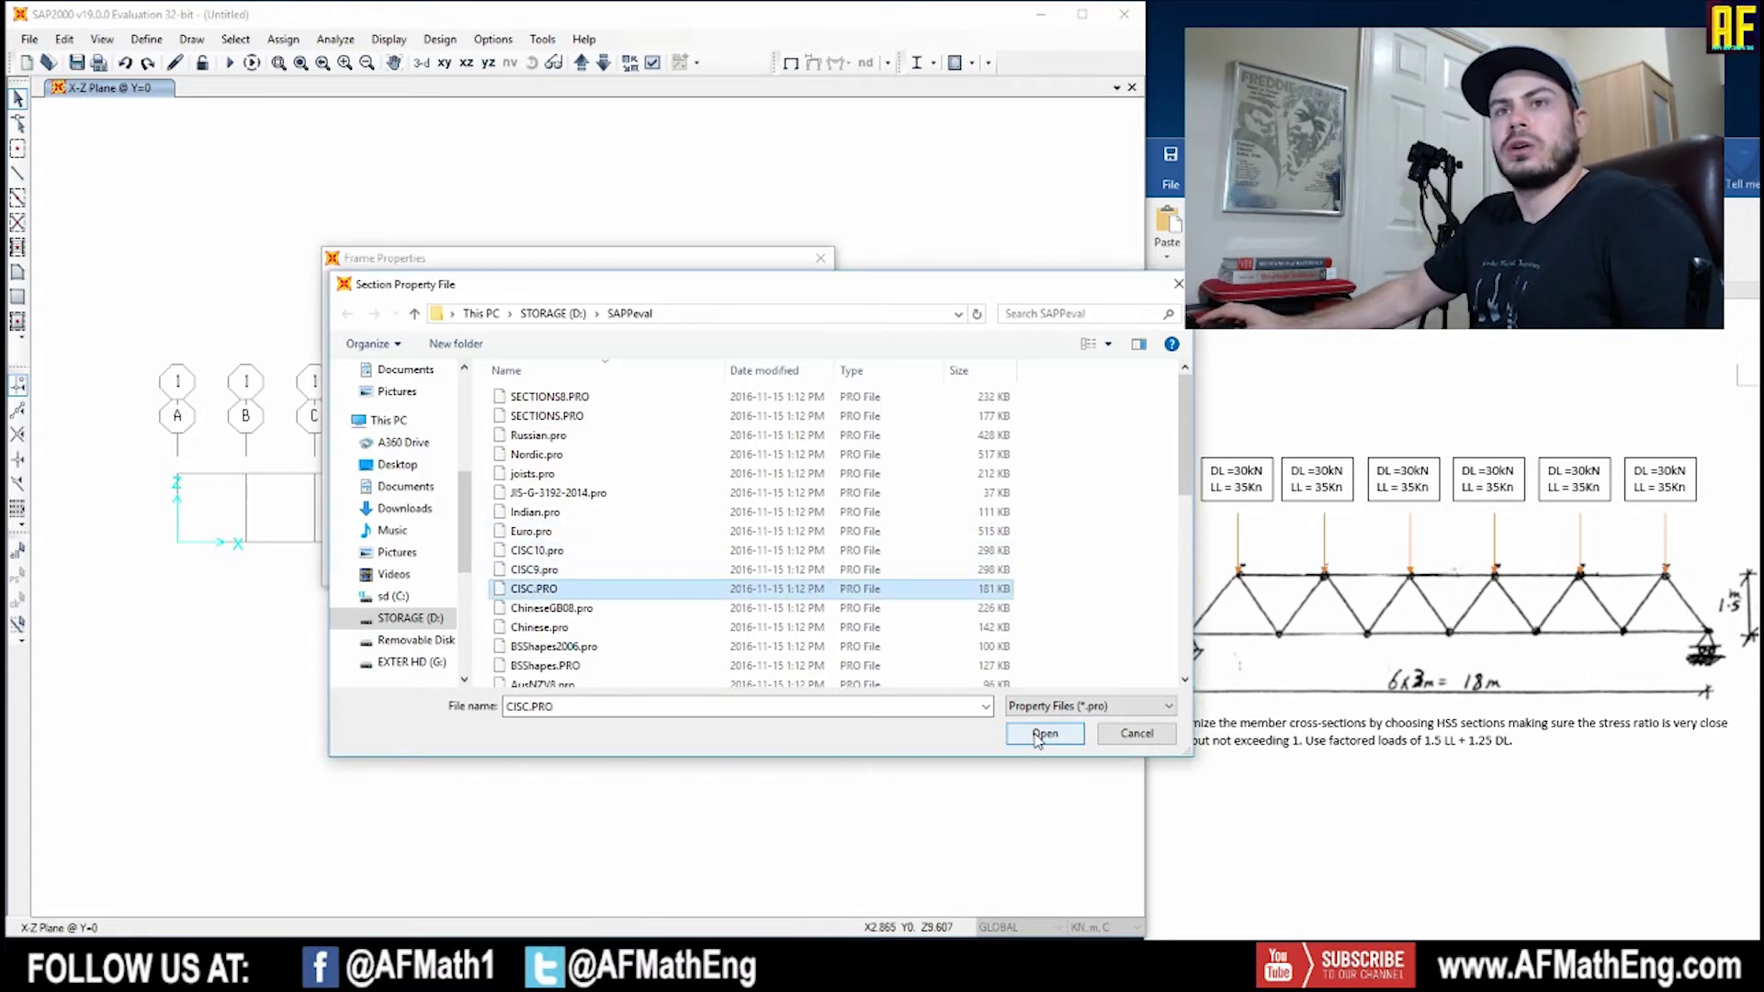
key("Return")
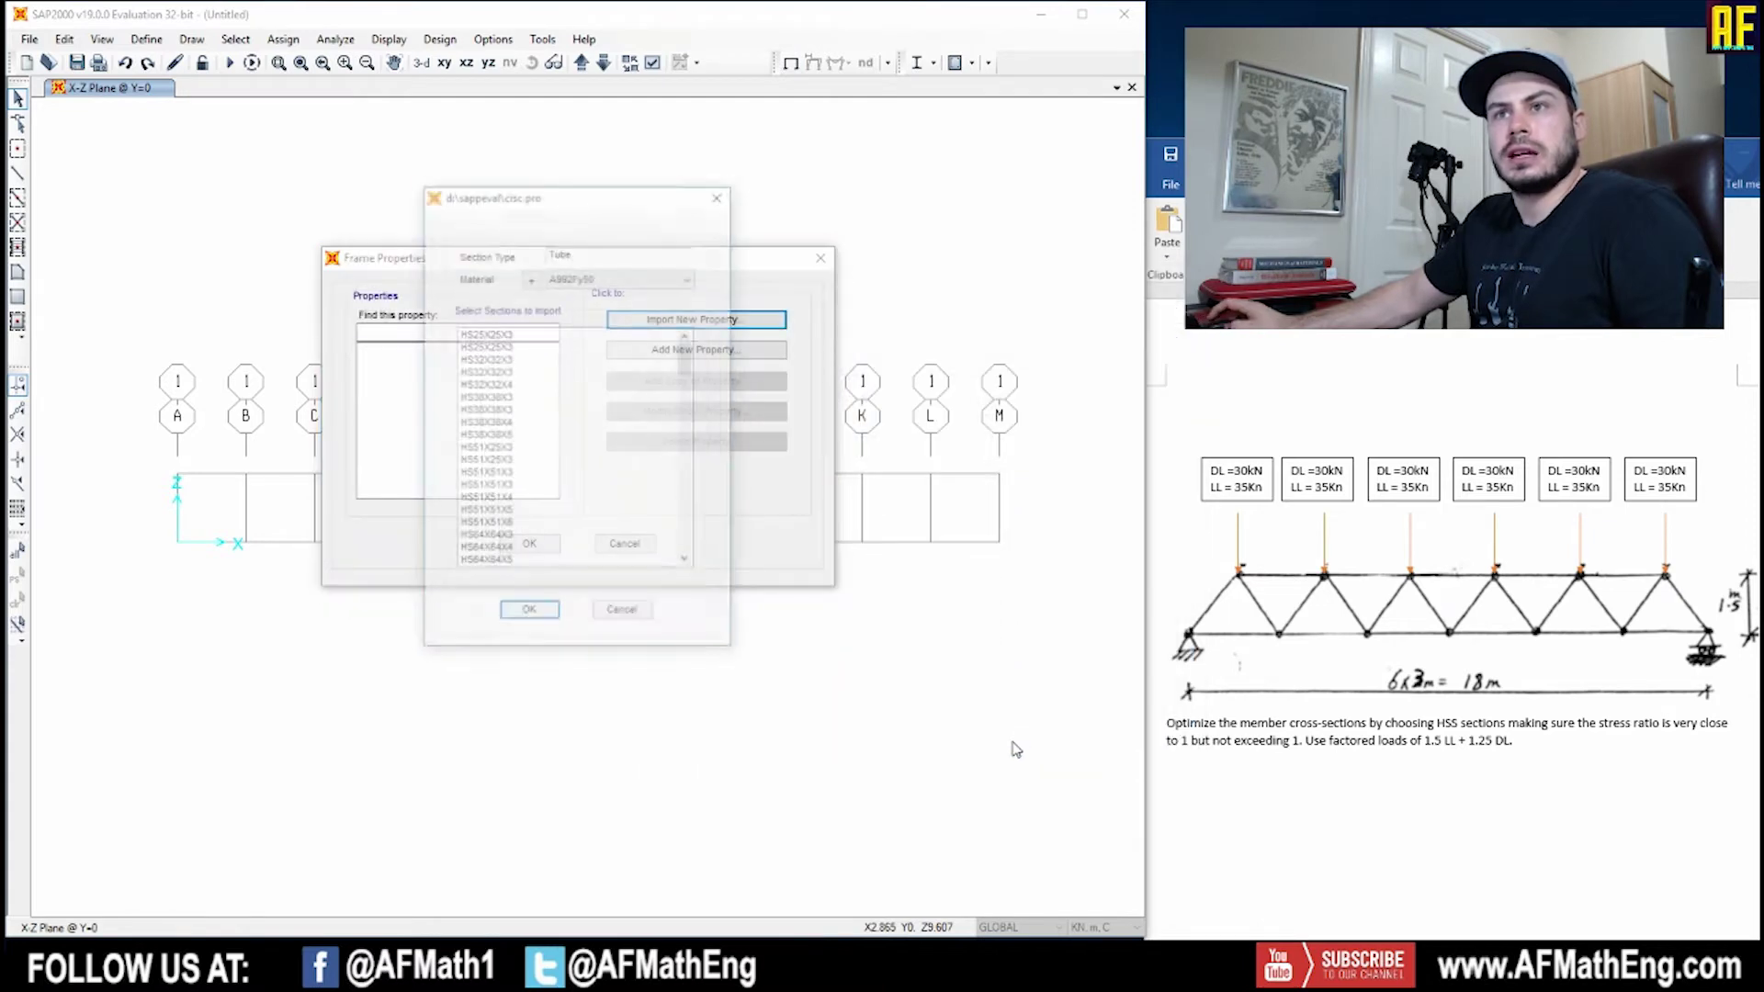
left_click(644, 277)
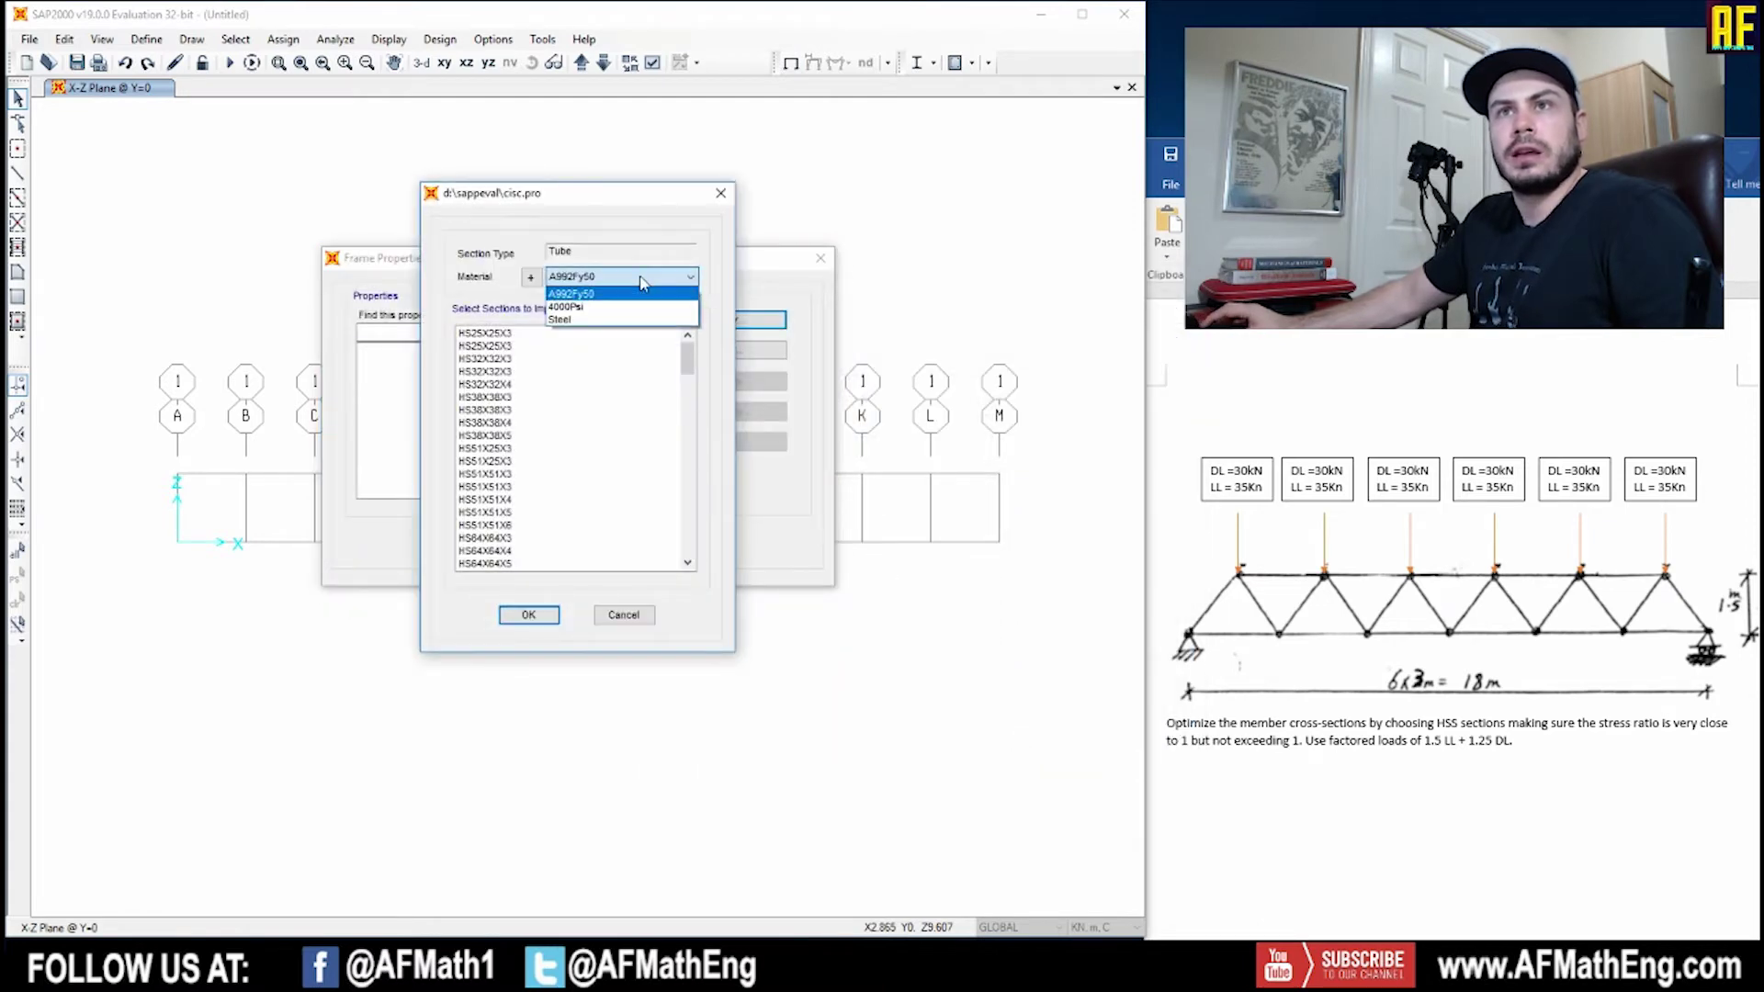
left_click(566, 320)
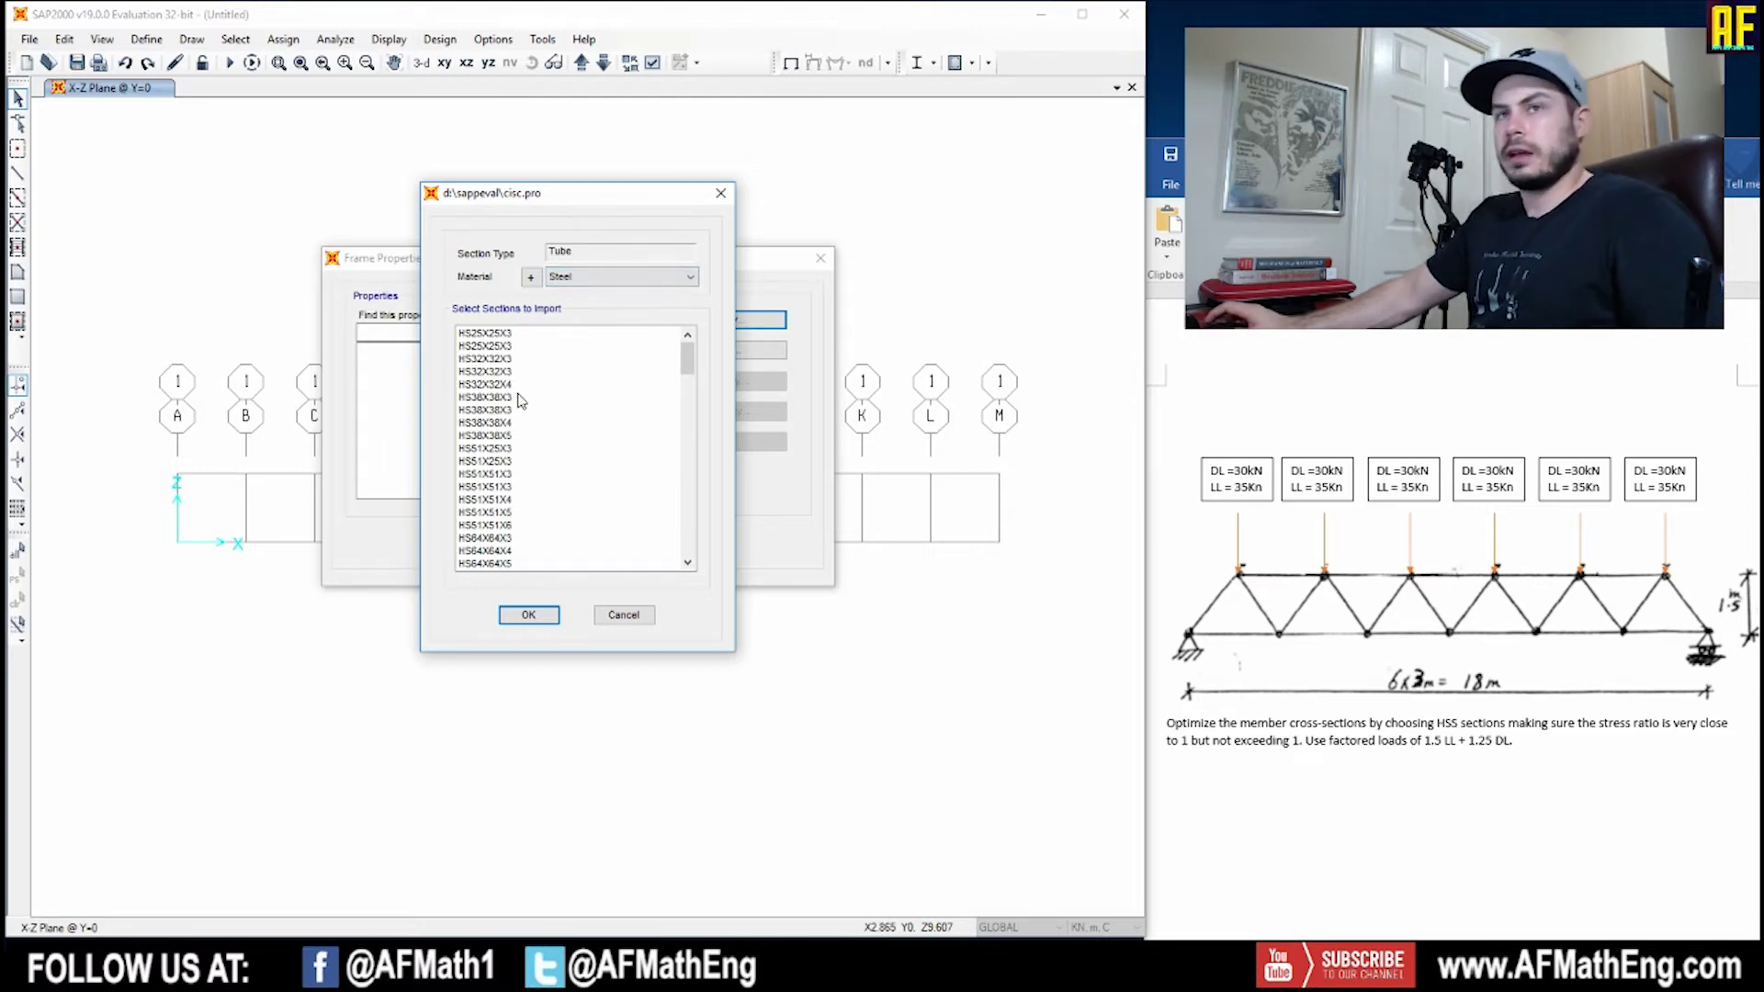
Import all tube sections from HS25X25X3 through HS305X305X13.
left_click(619, 347)
key("Up")
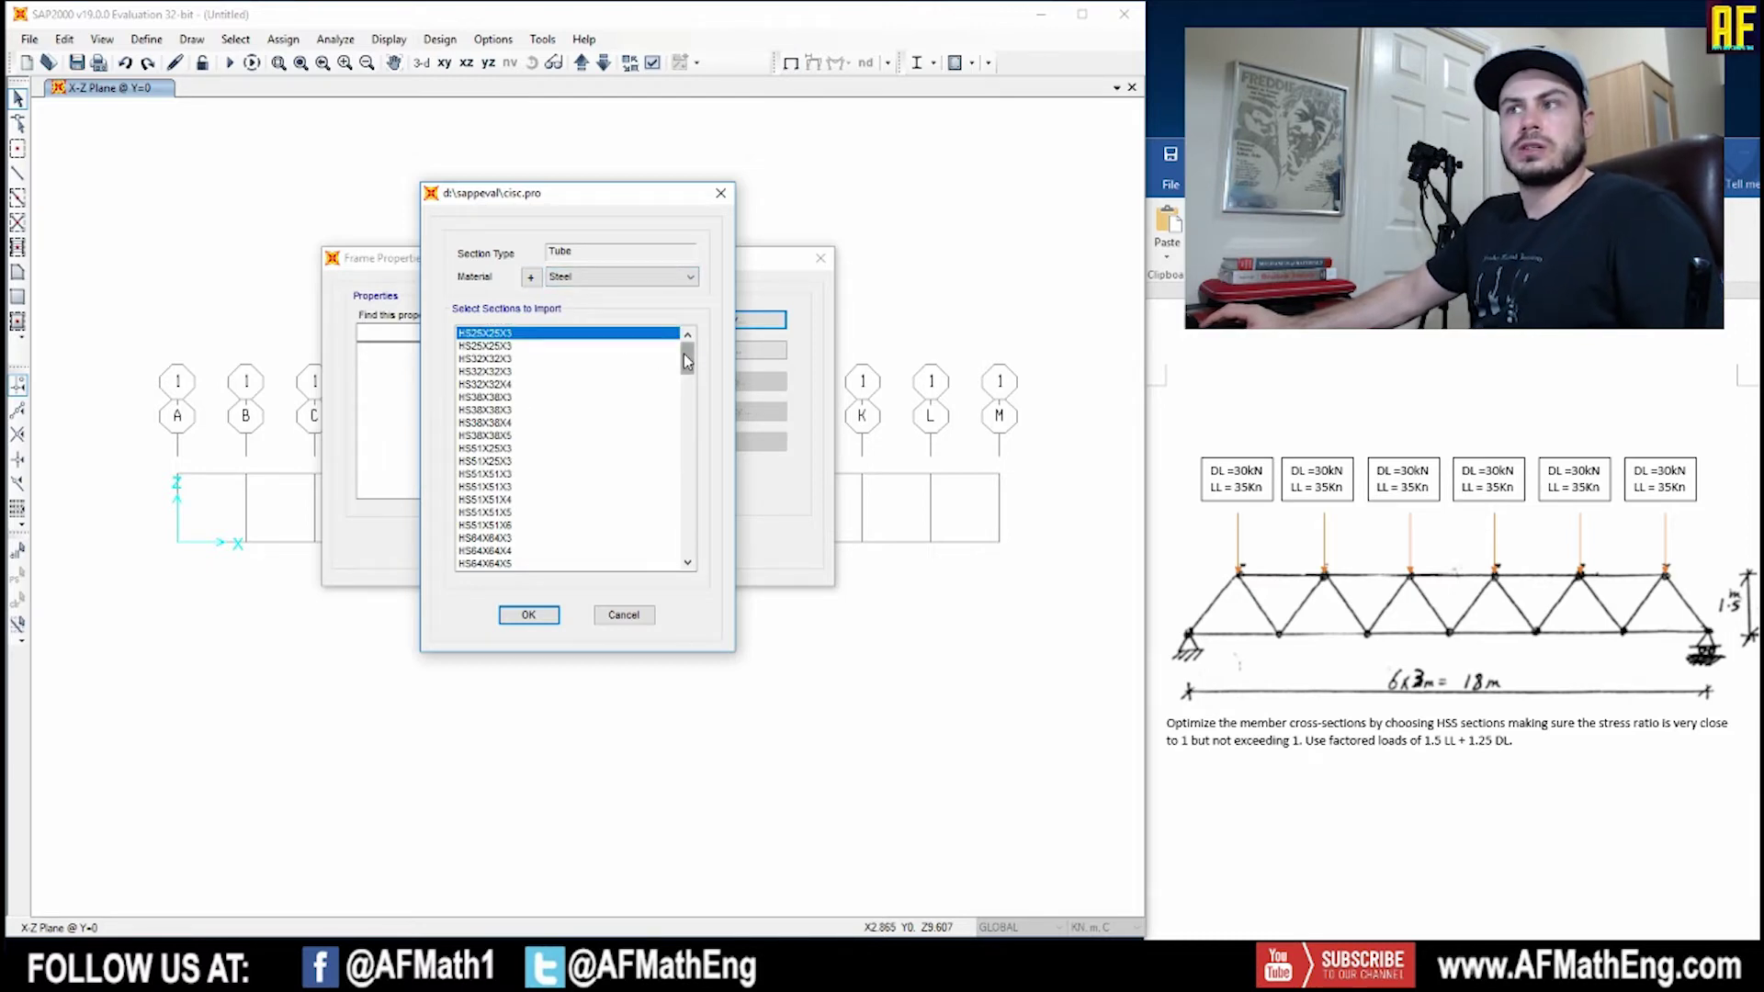
scroll(541, 537, "down", 10)
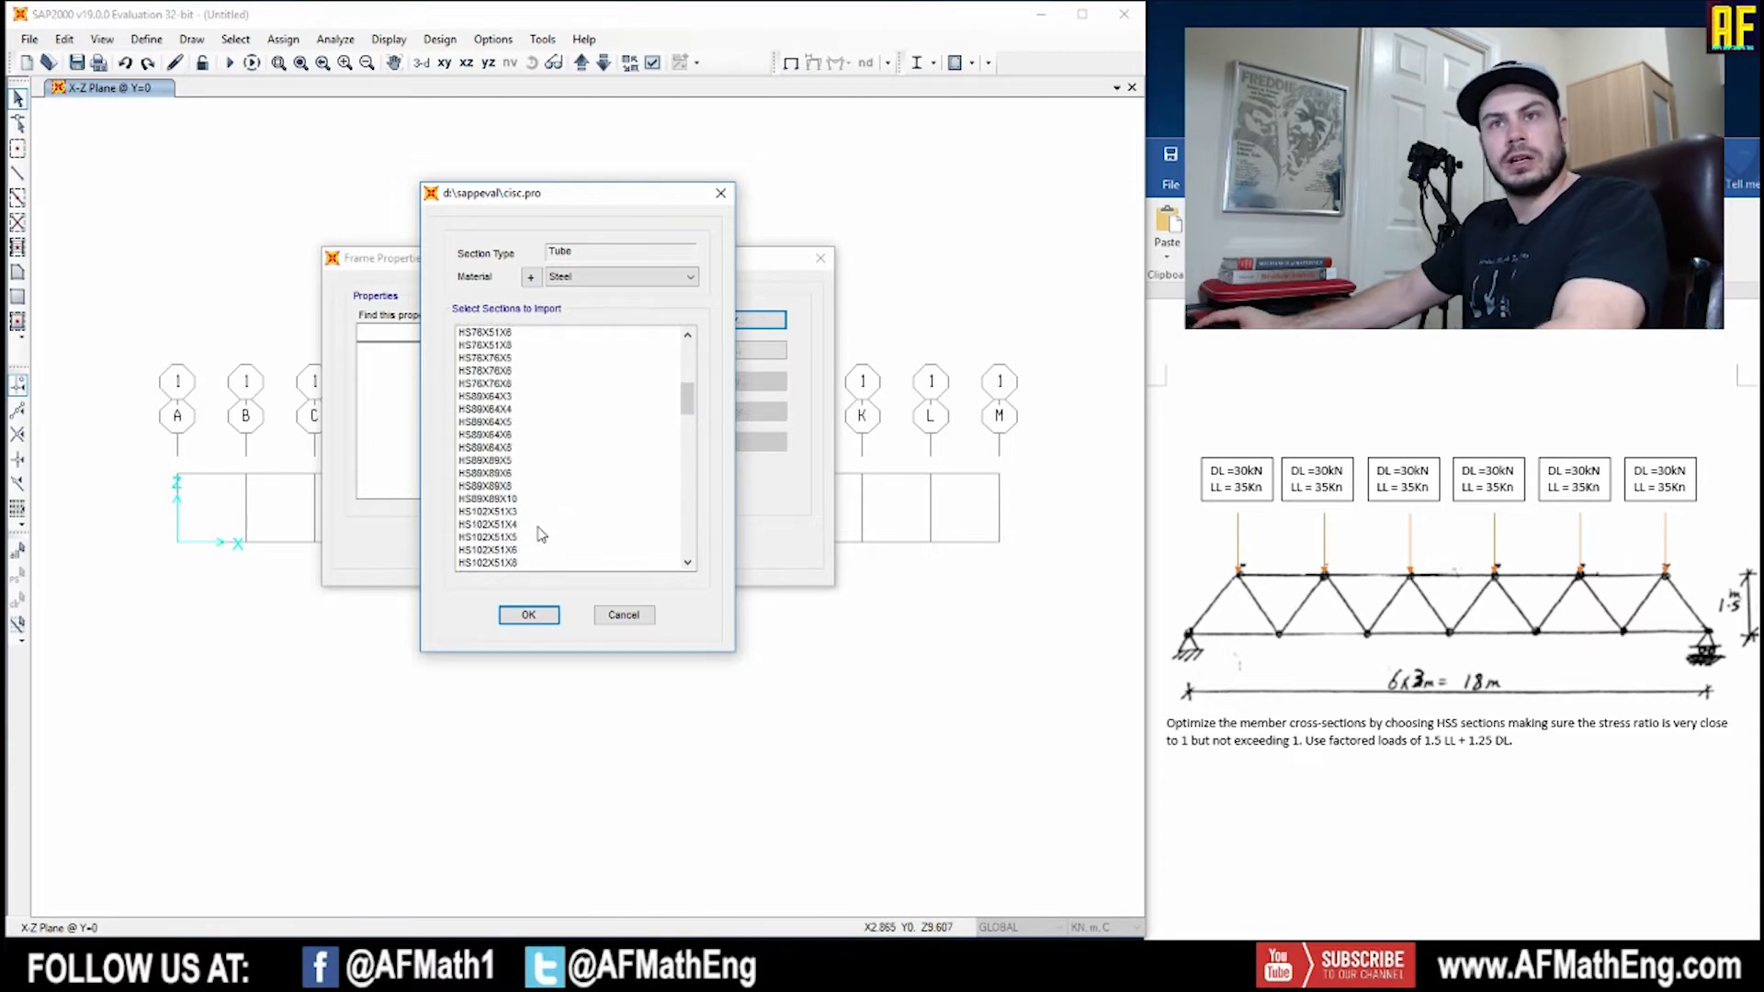
scroll(542, 535, "up", 10)
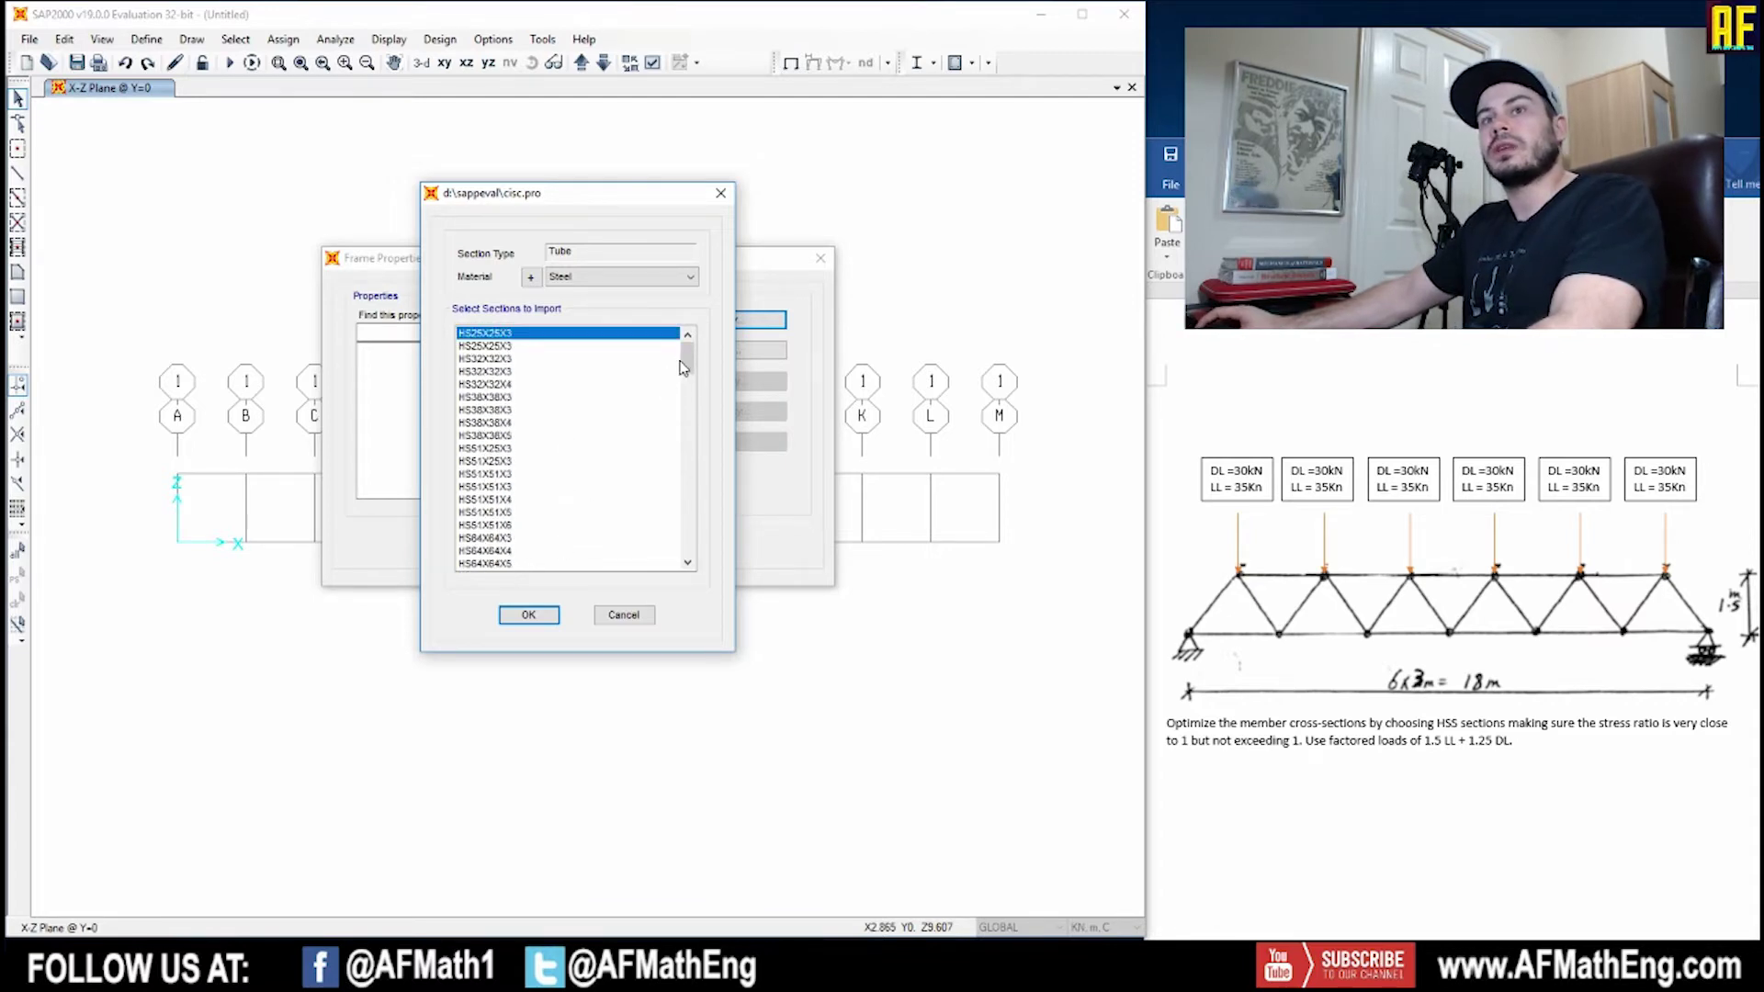
left_click_drag(691, 363, 690, 424)
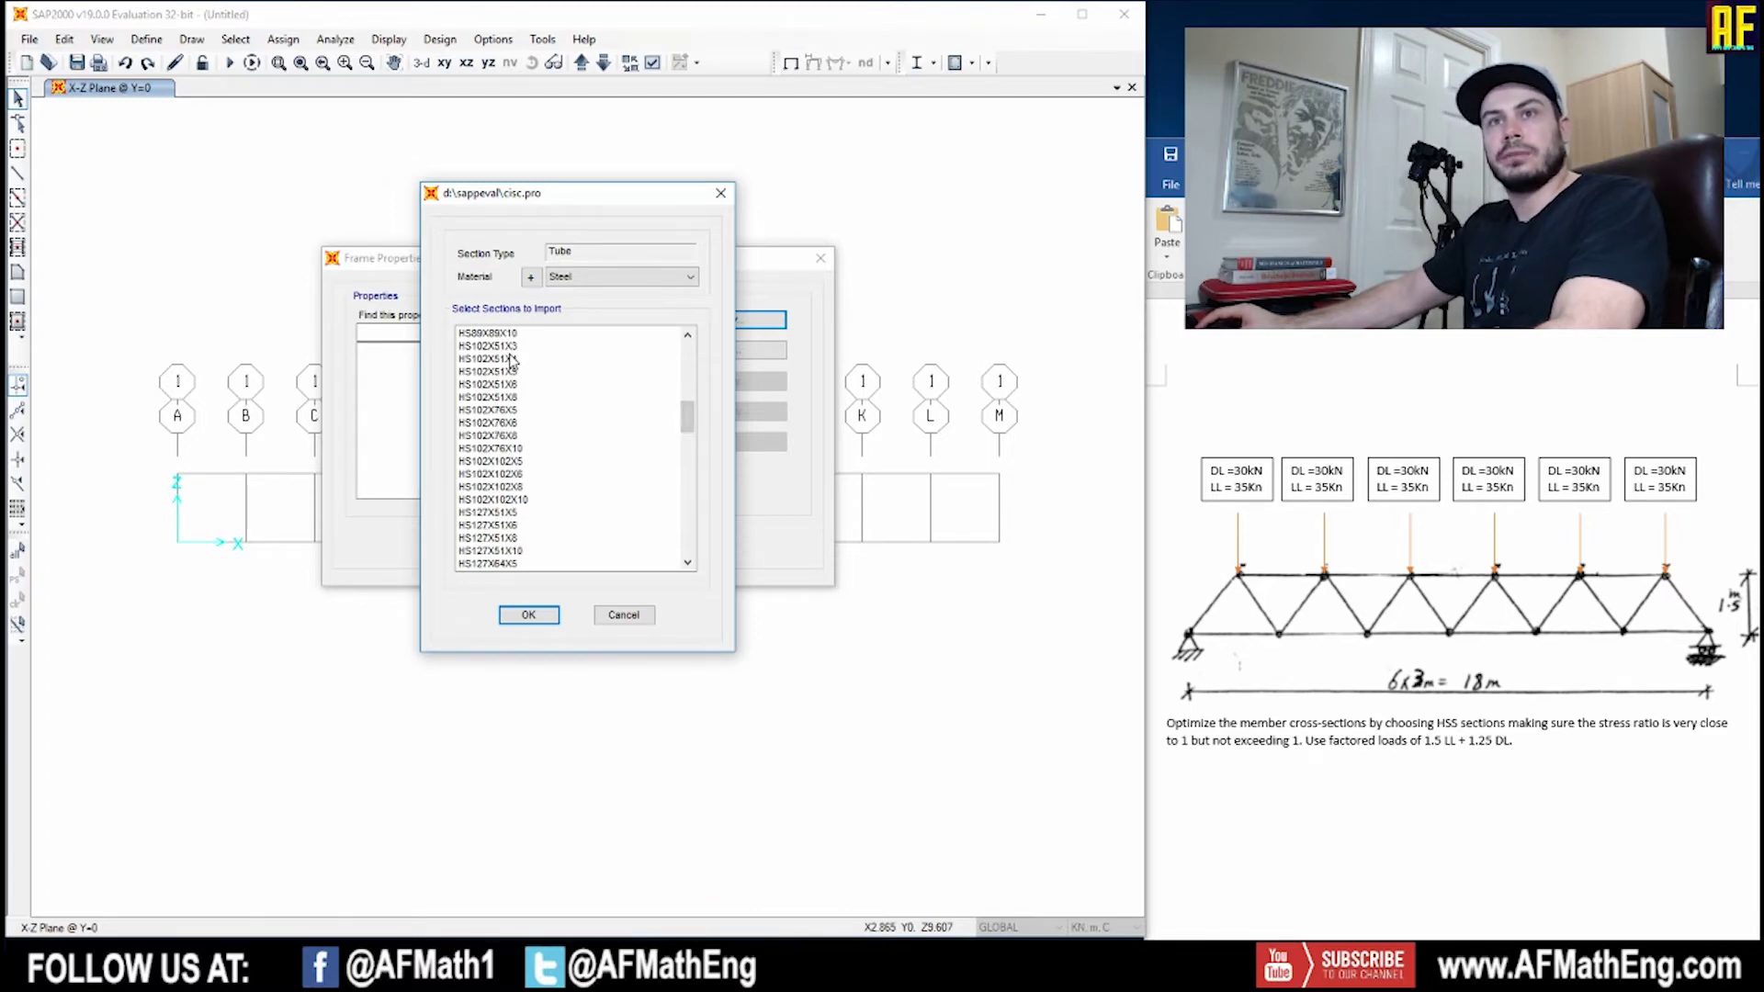
scroll(618, 484, "up", 10)
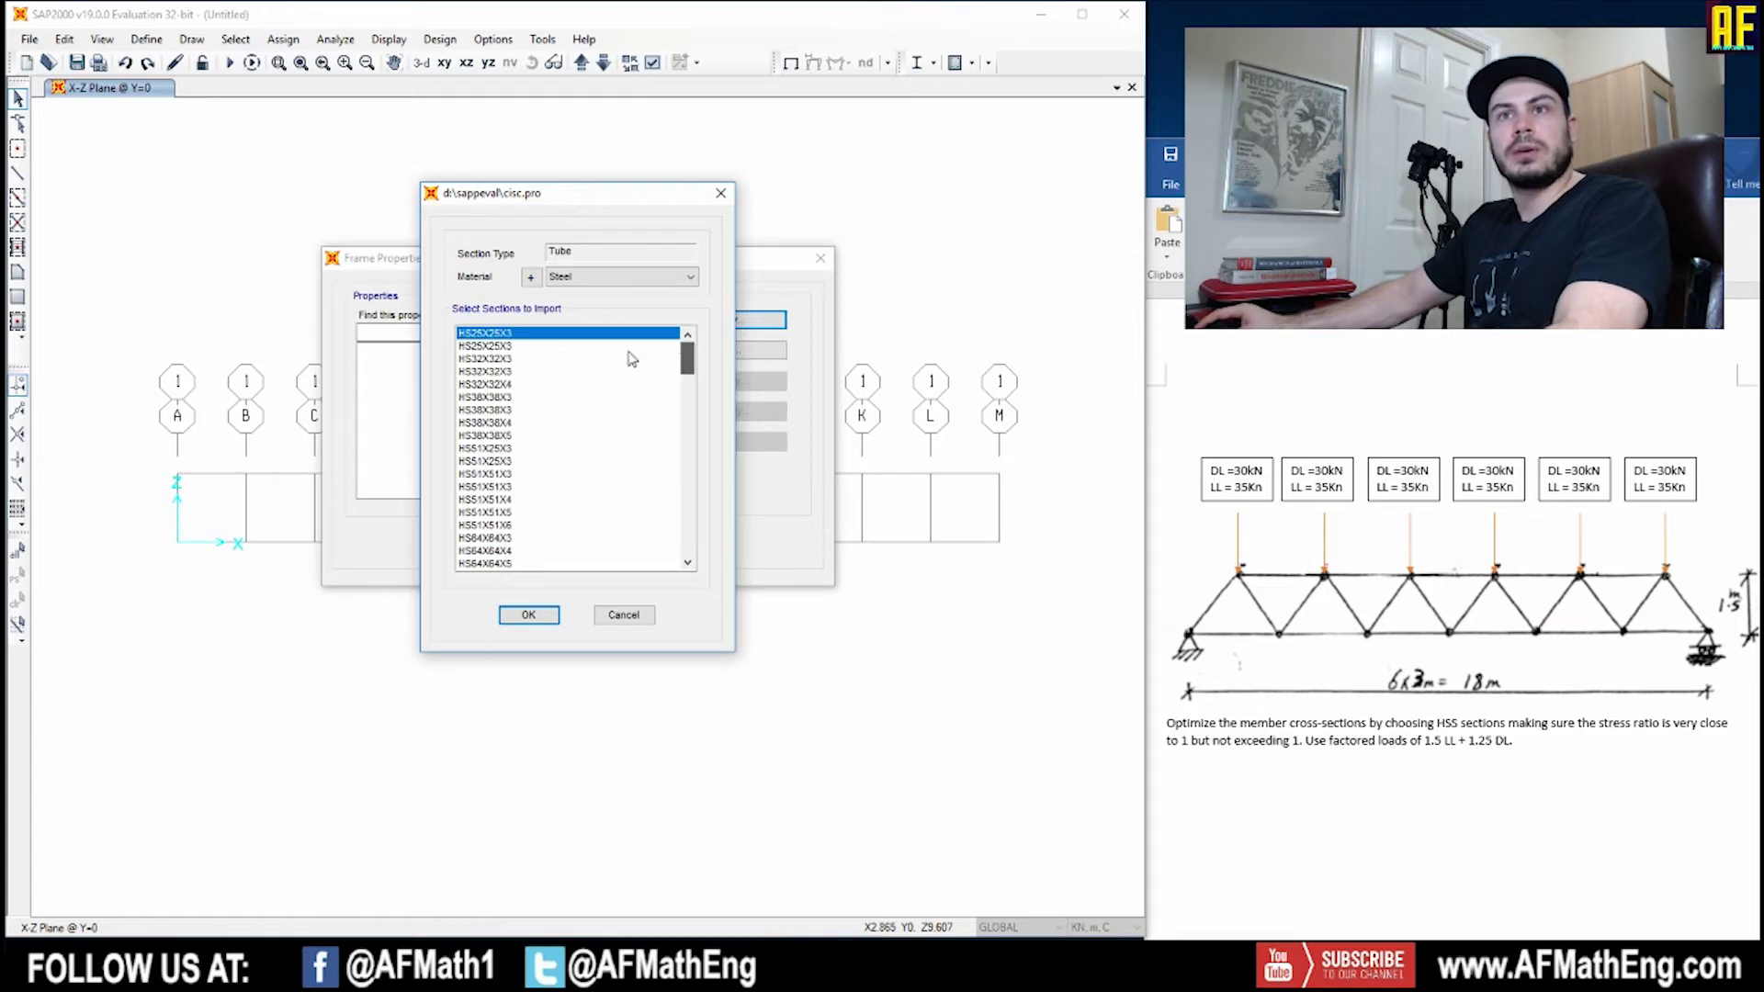
left_click_drag(687, 363, 683, 579)
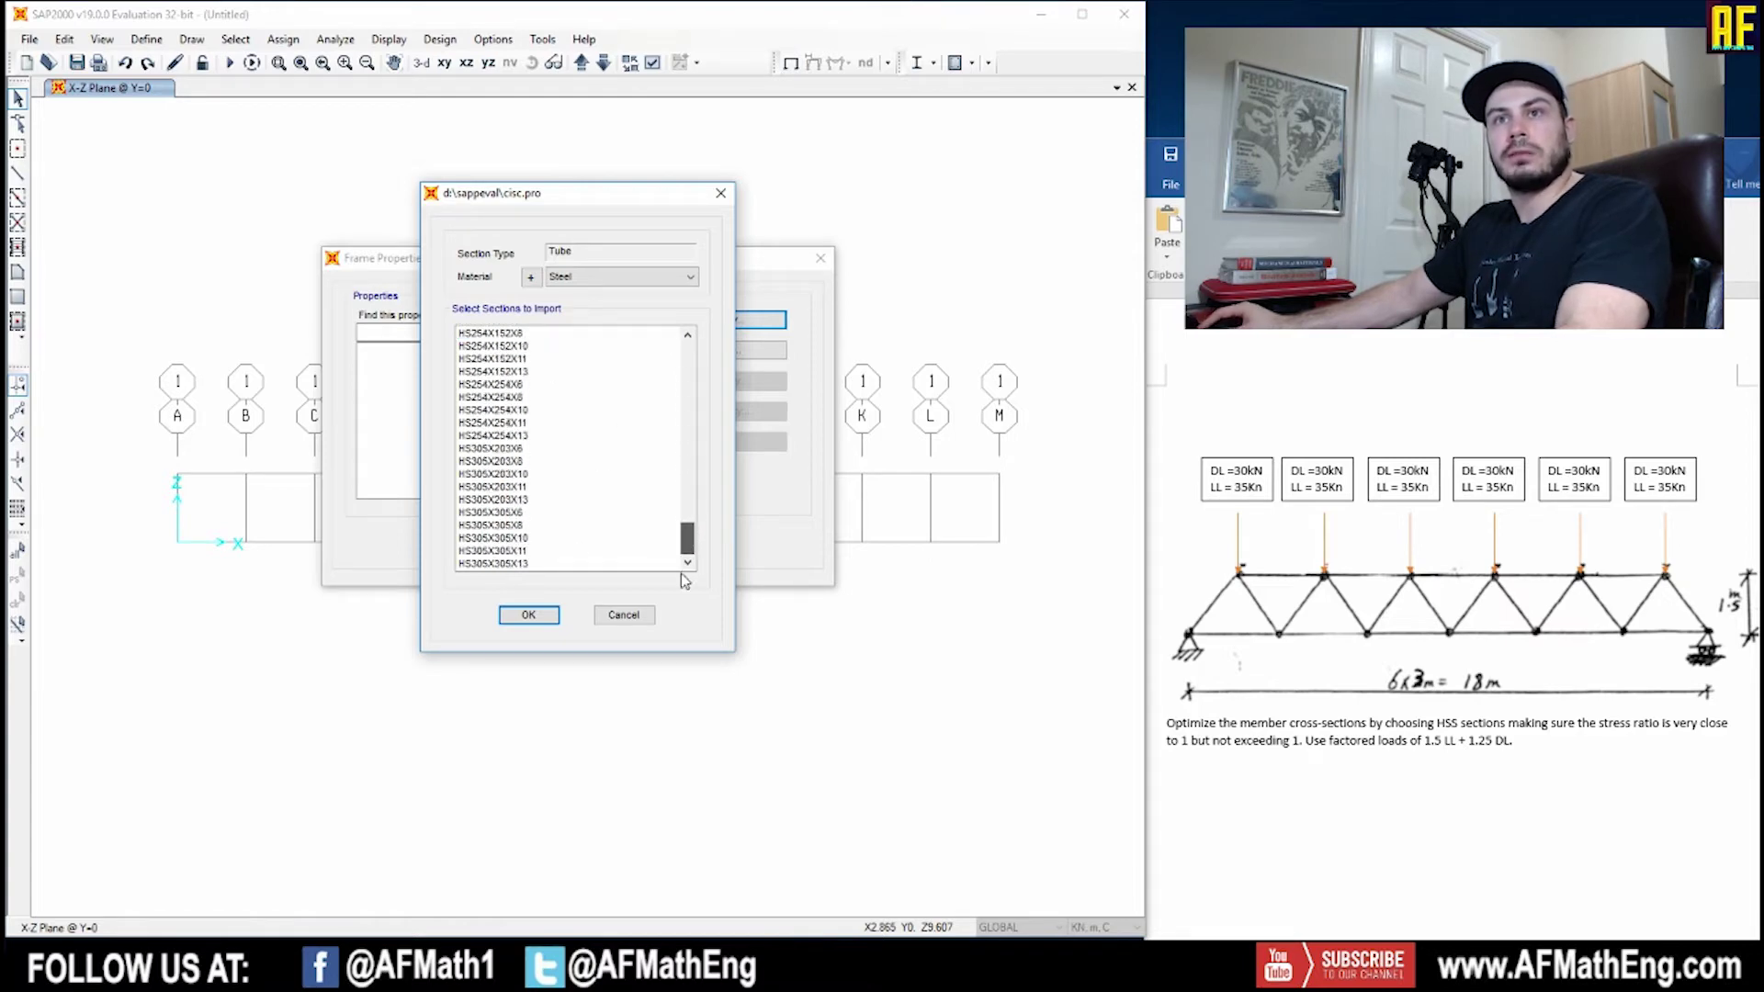
left_click(516, 562, "shift")
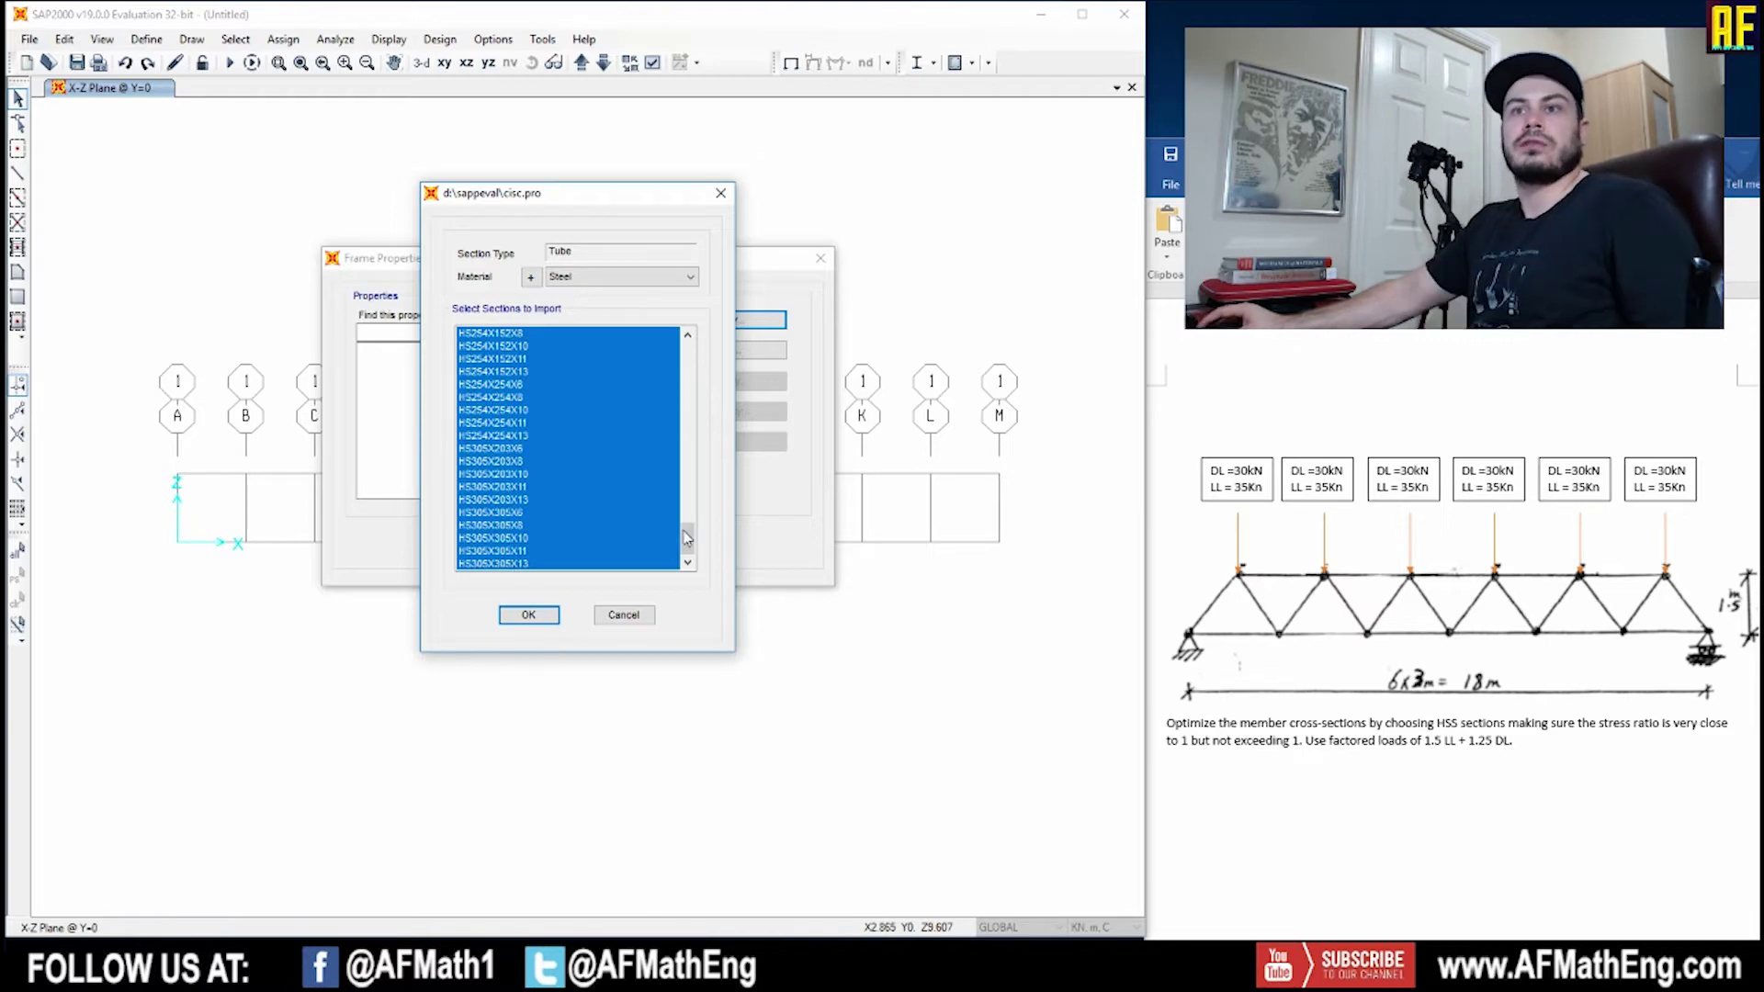
left_click(528, 614)
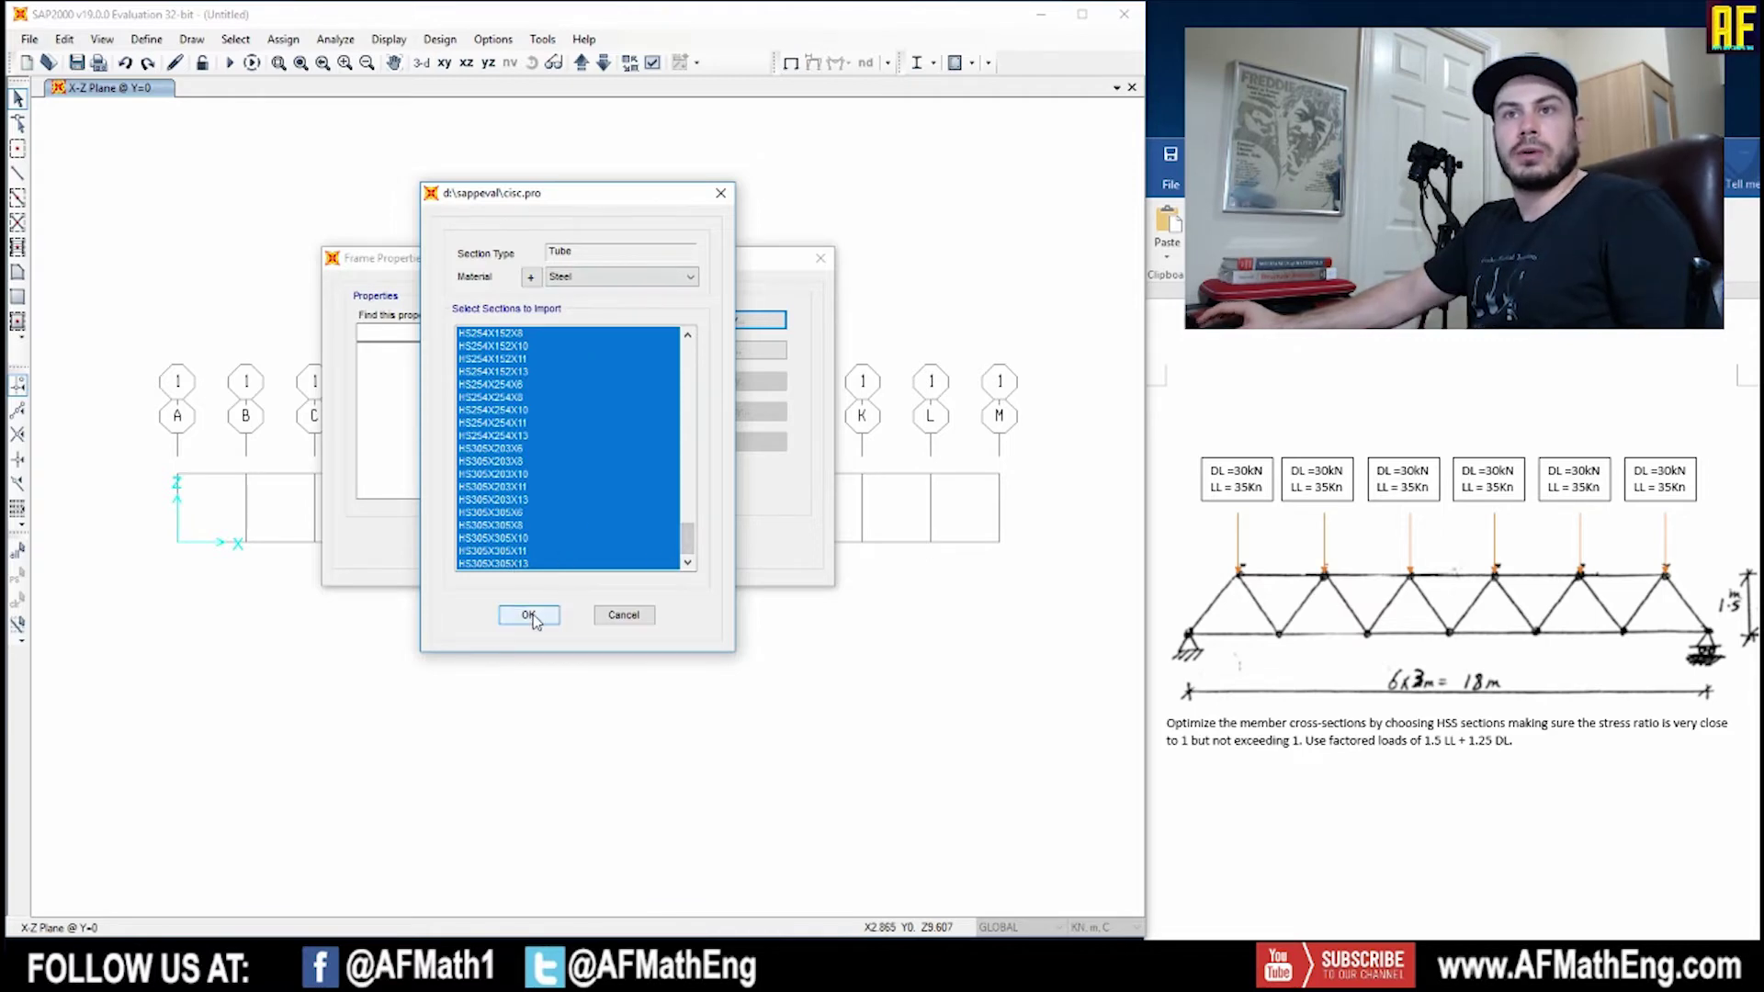
key("Return")
left_click(610, 579)
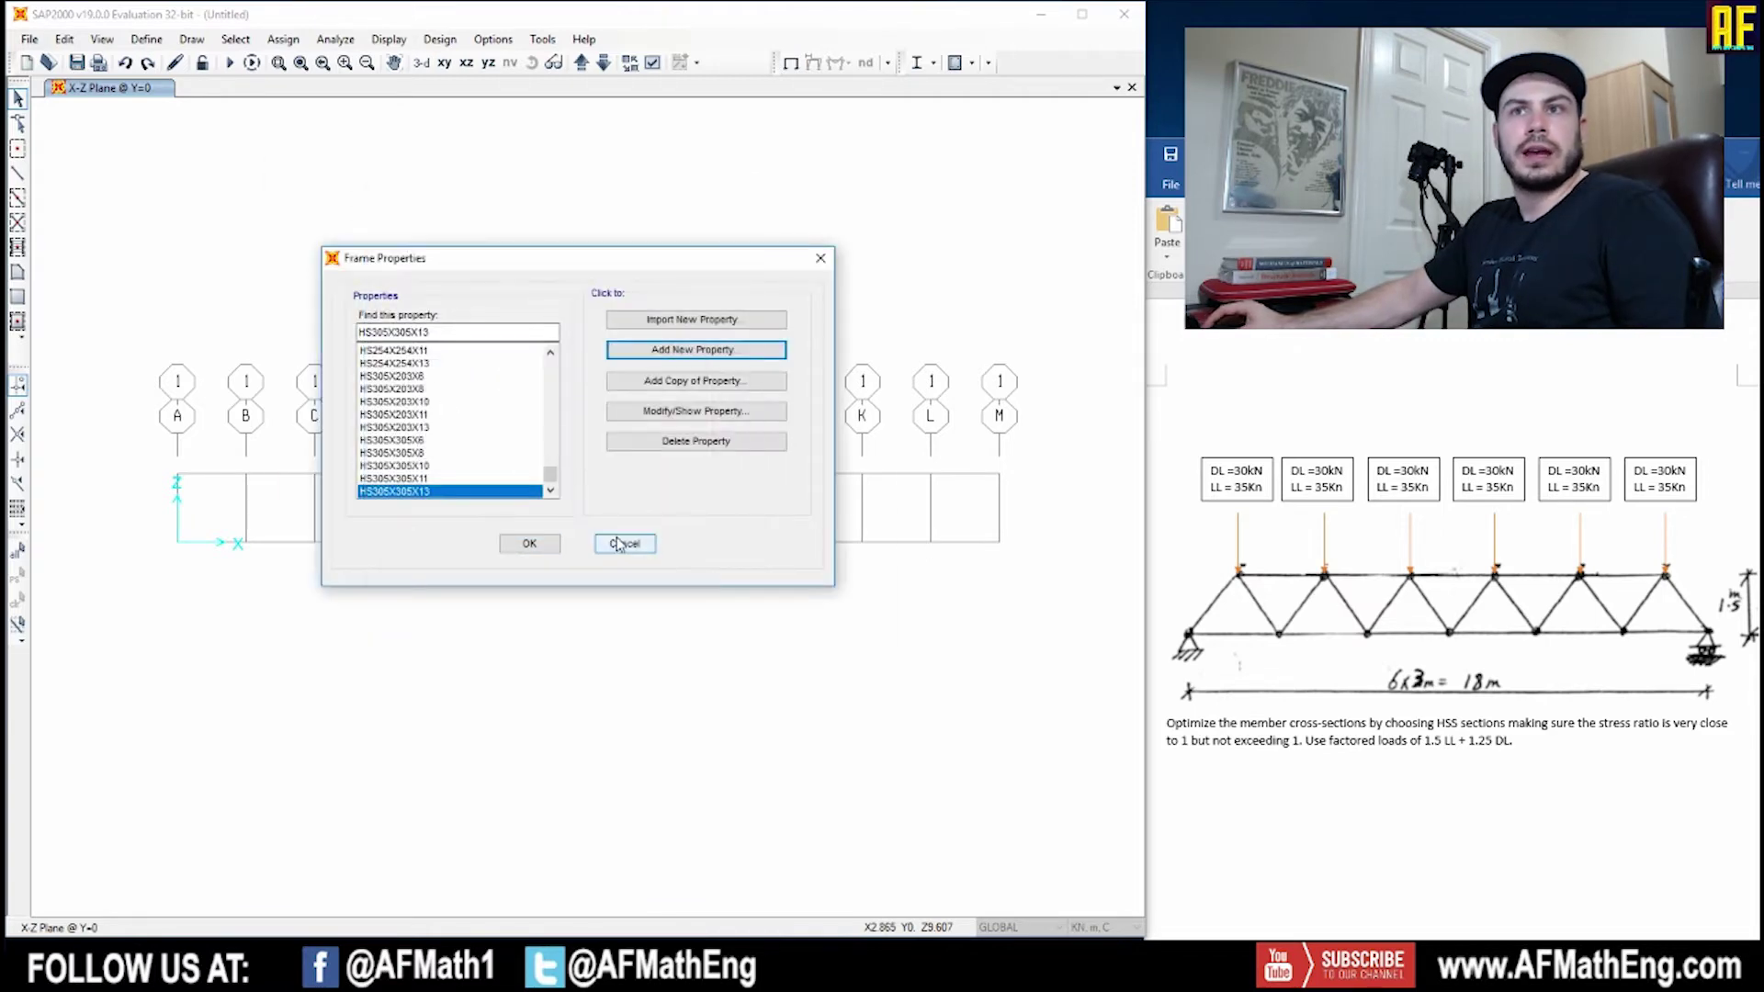
left_click_drag(552, 472, 554, 368)
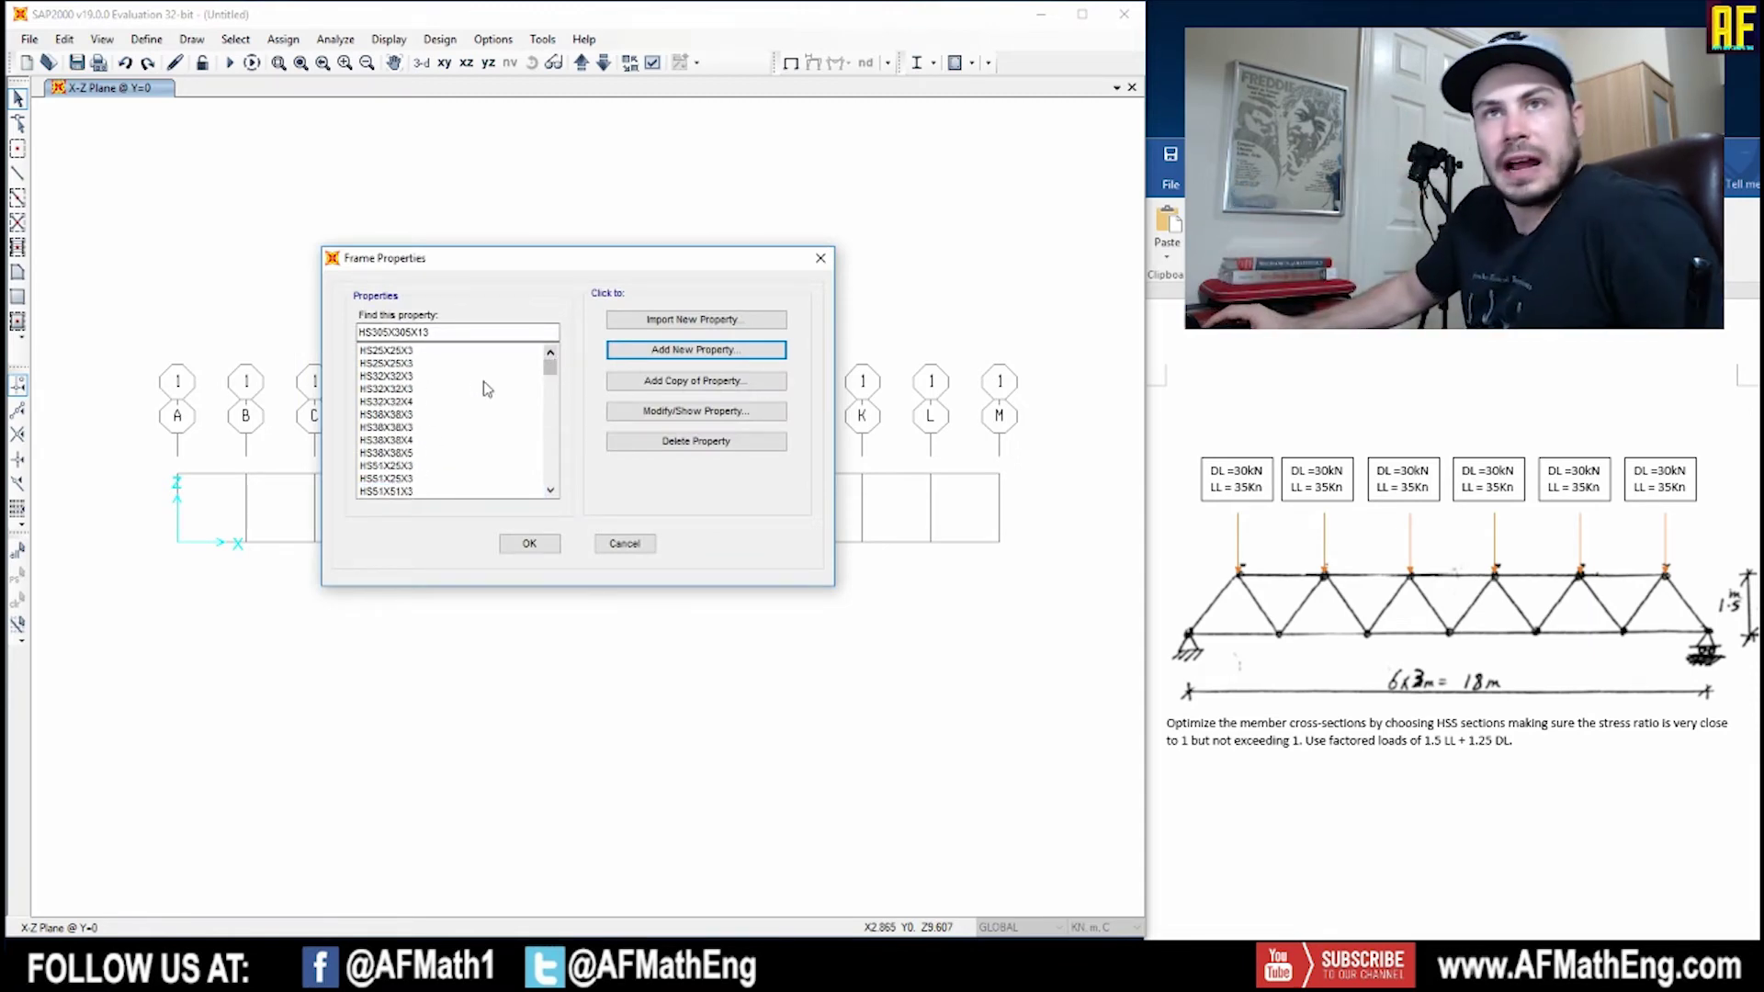
Create an auto-select list 'Frame Members' holding every imported HSS section from HS25X25X3 on.
left_click(697, 352)
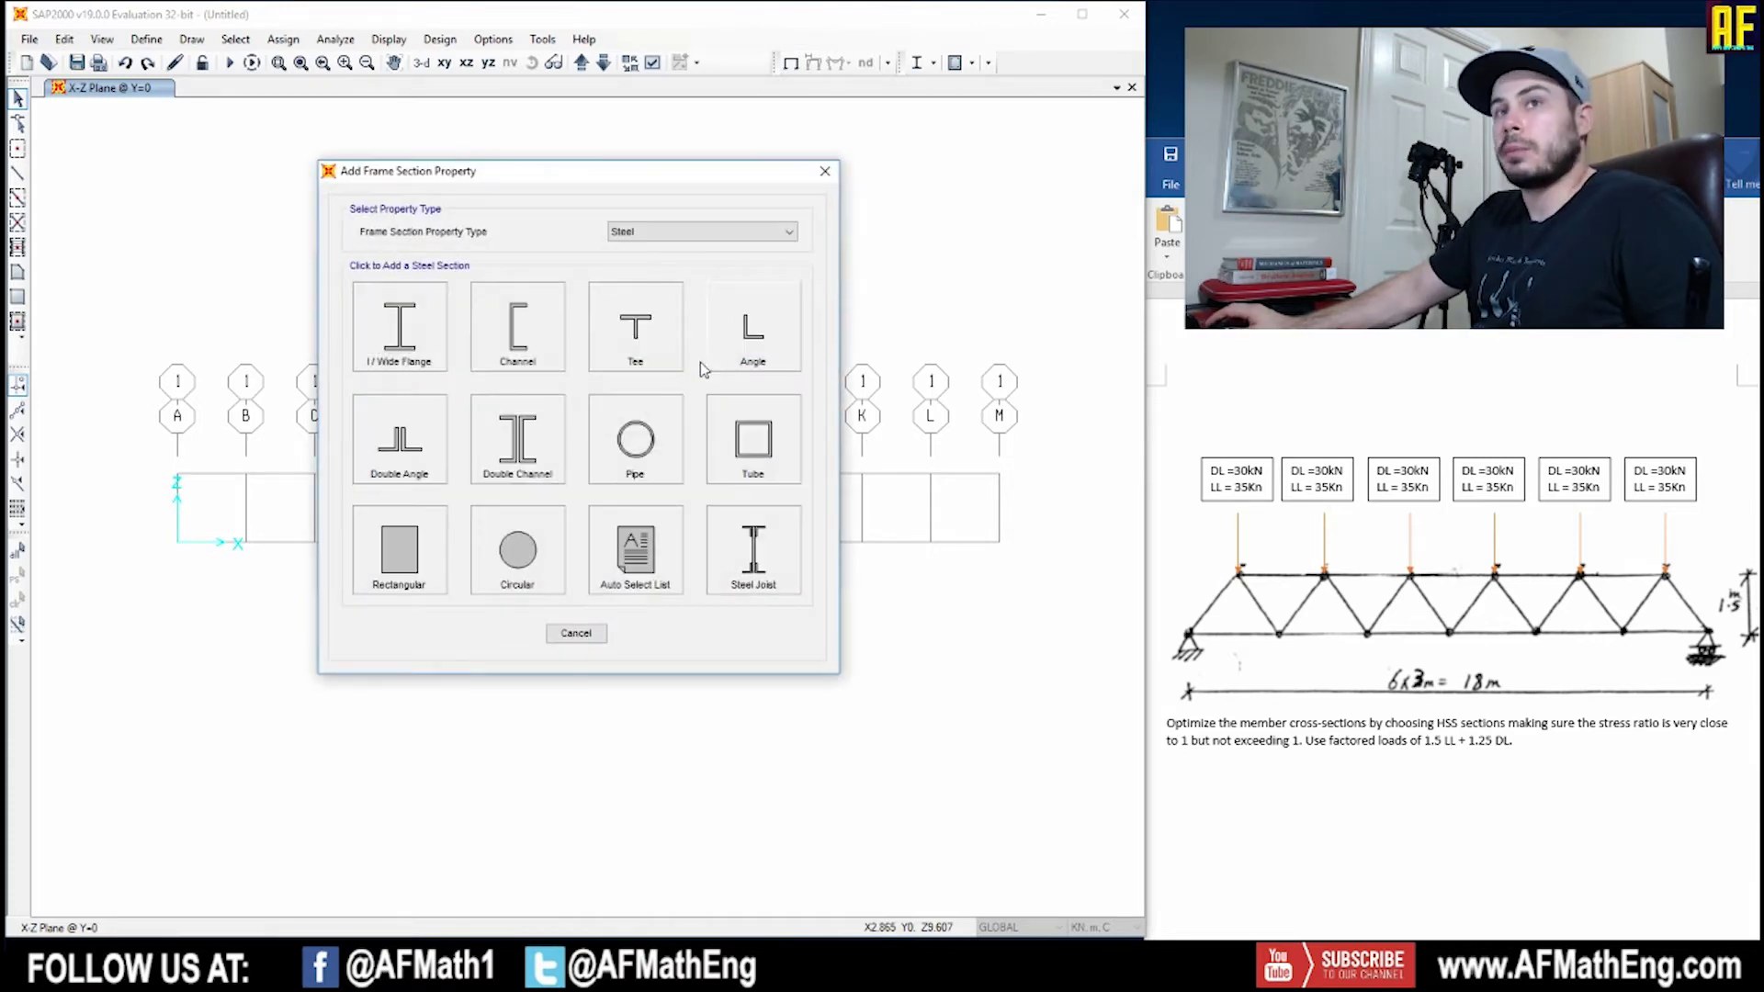
left_click(636, 551)
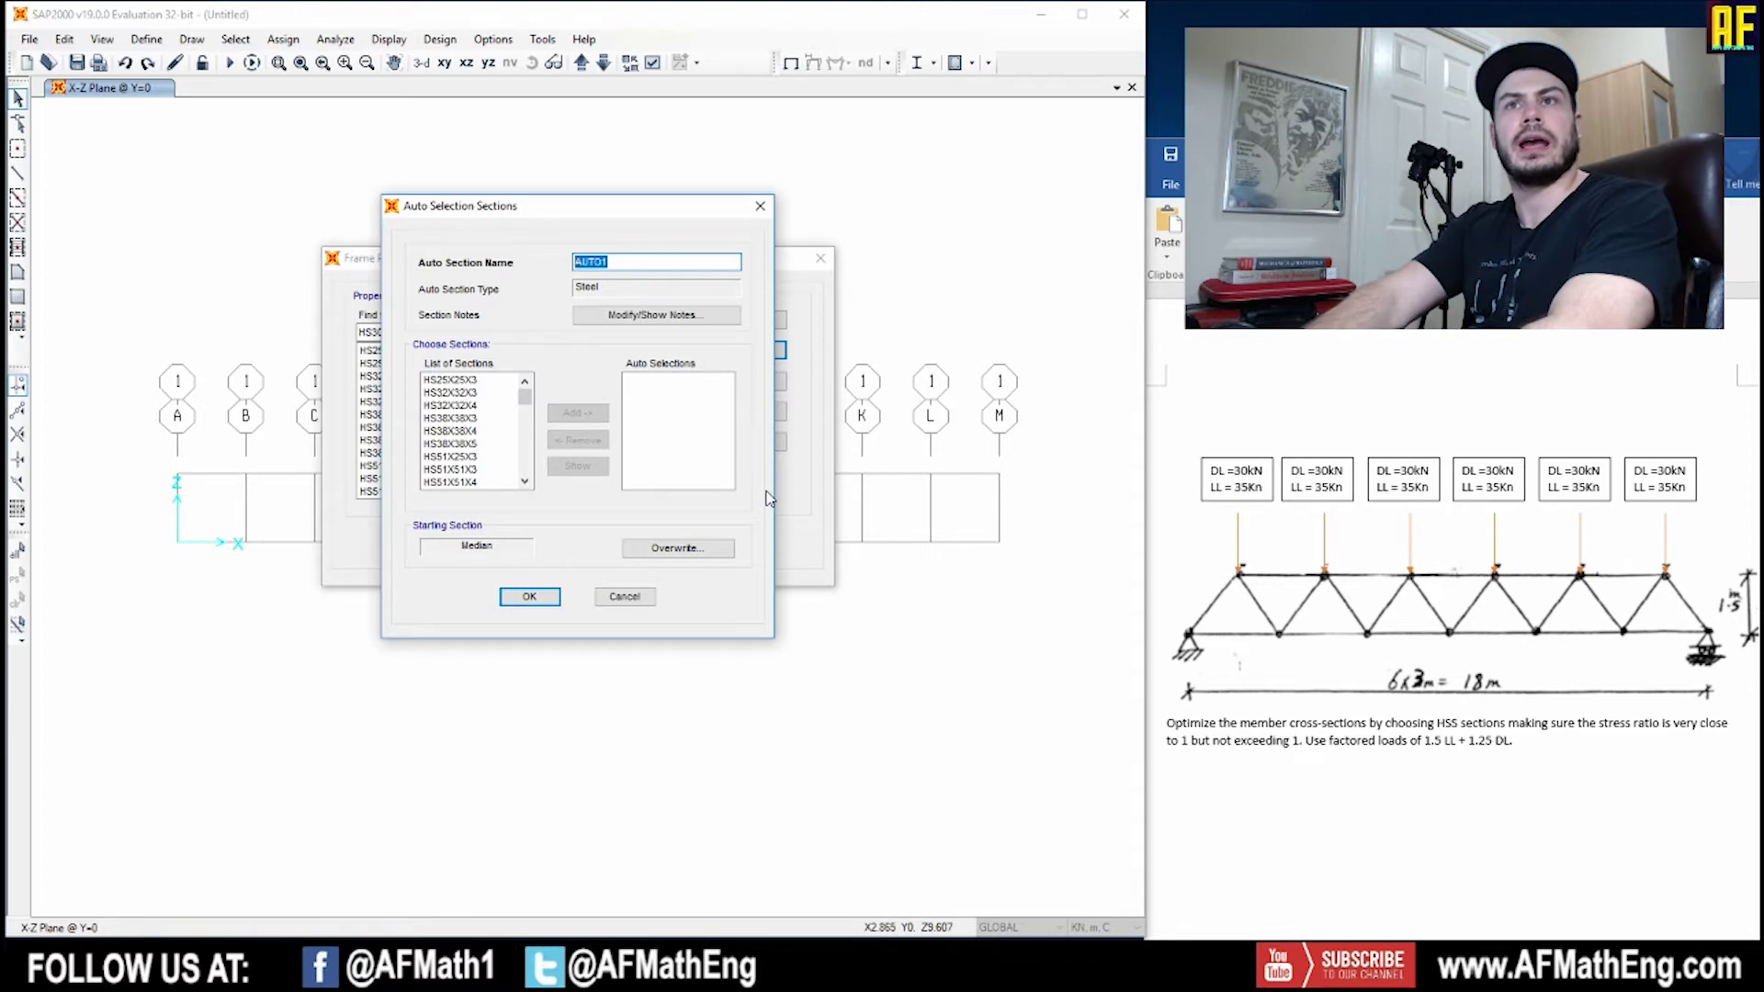
type("Frame ")
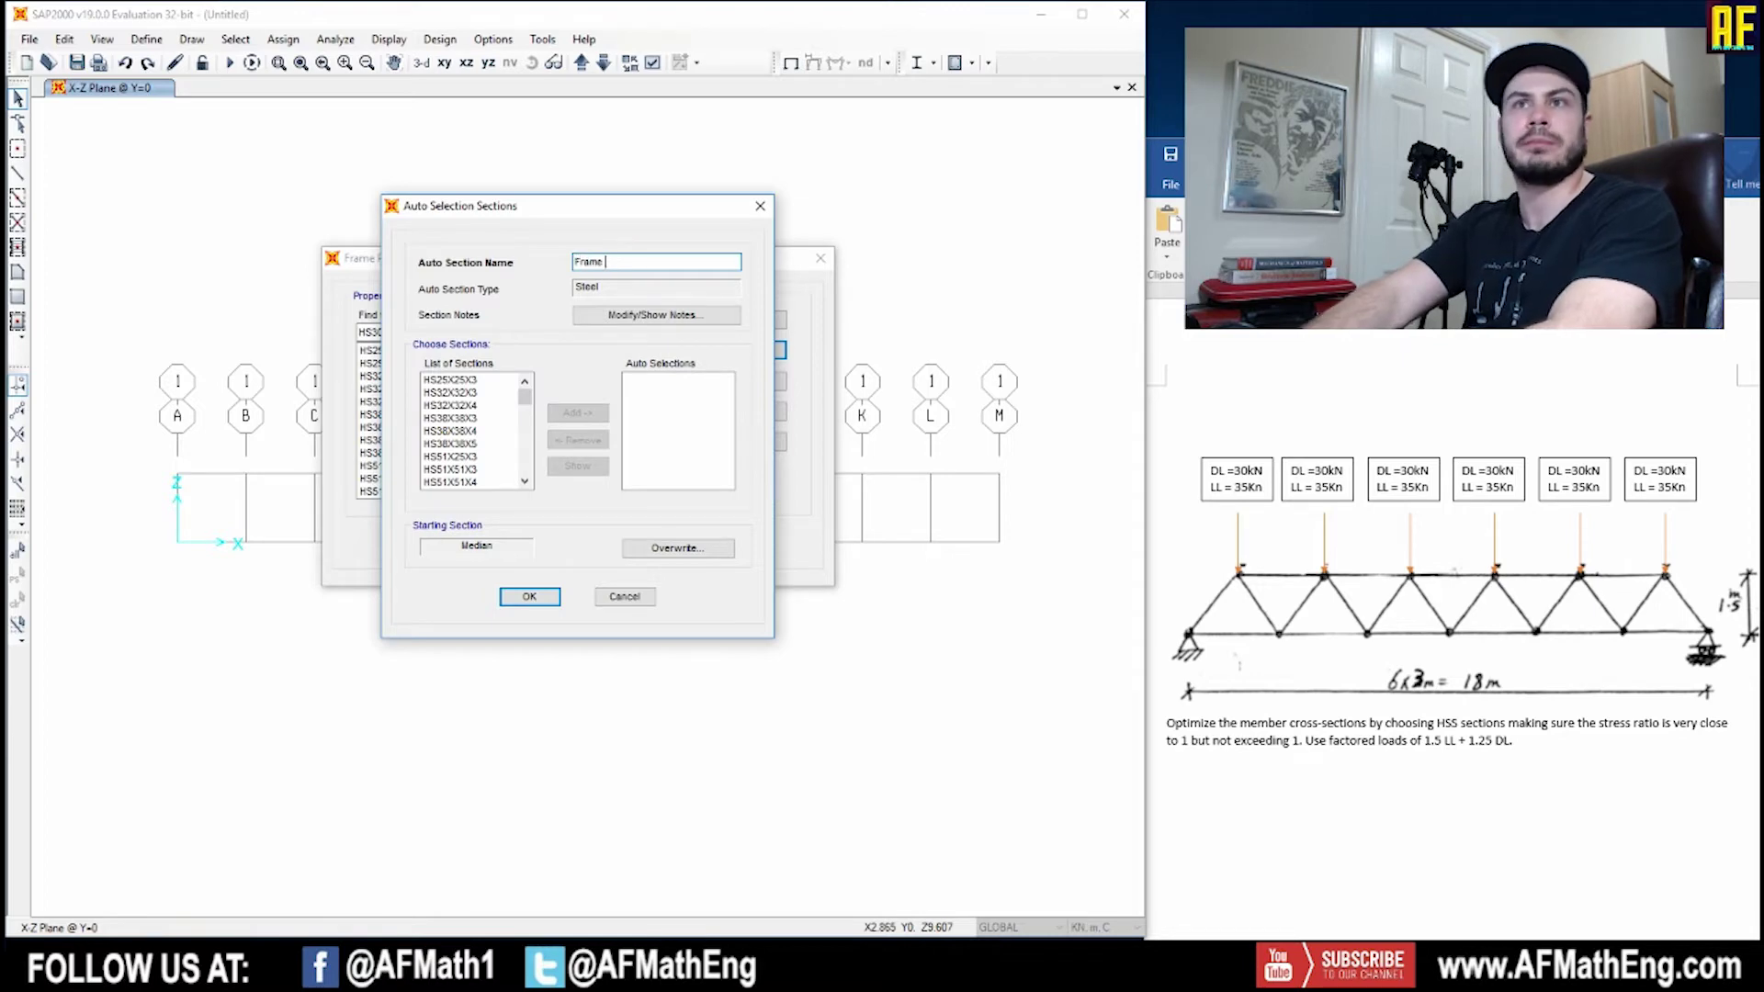
type("Members")
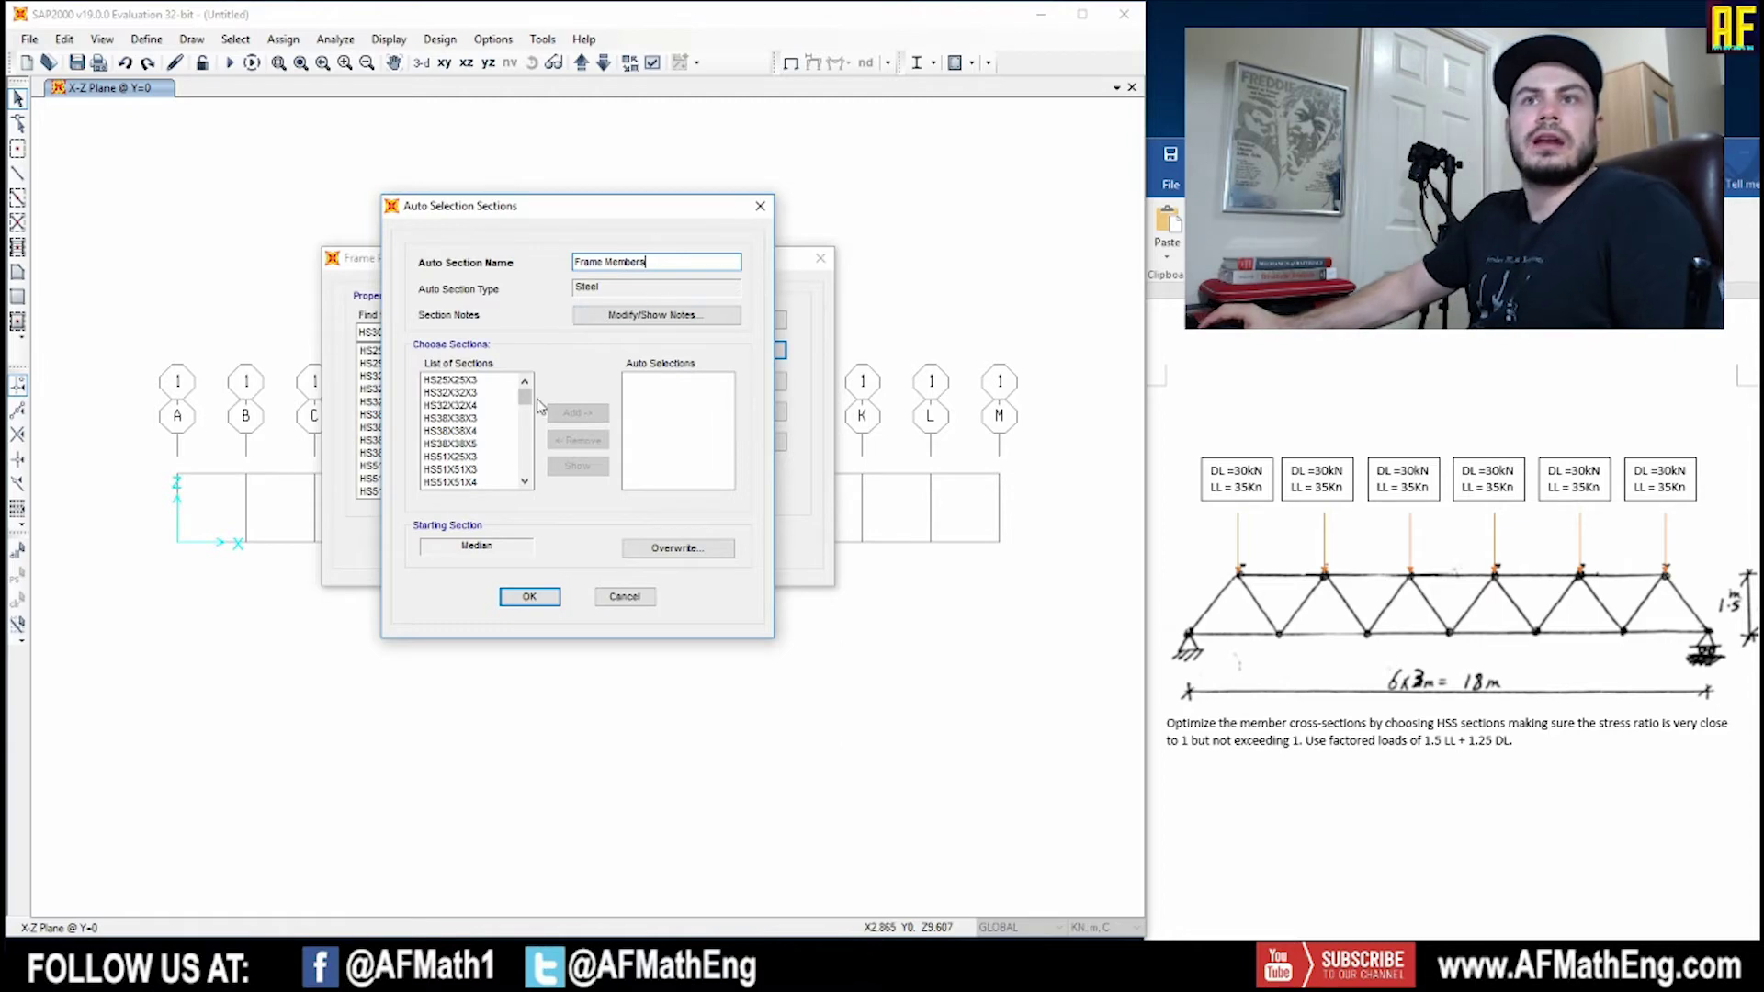
scroll(477, 465, "down", 10)
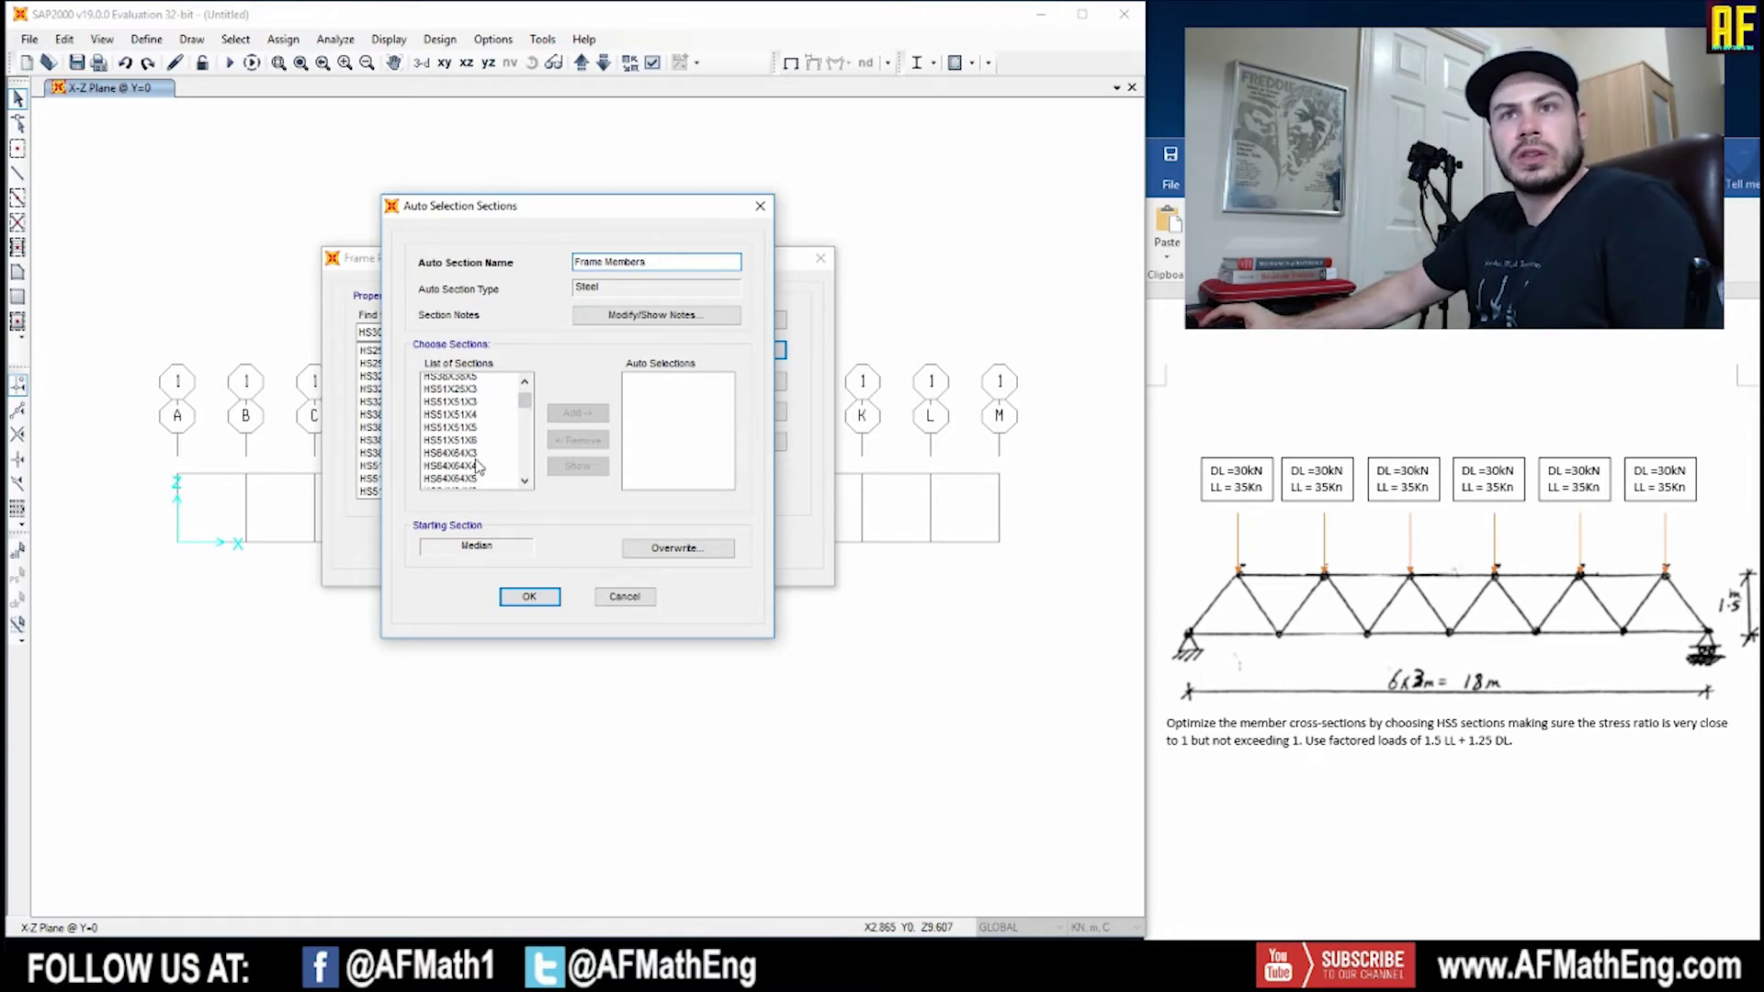
left_click_drag(529, 441, 537, 372)
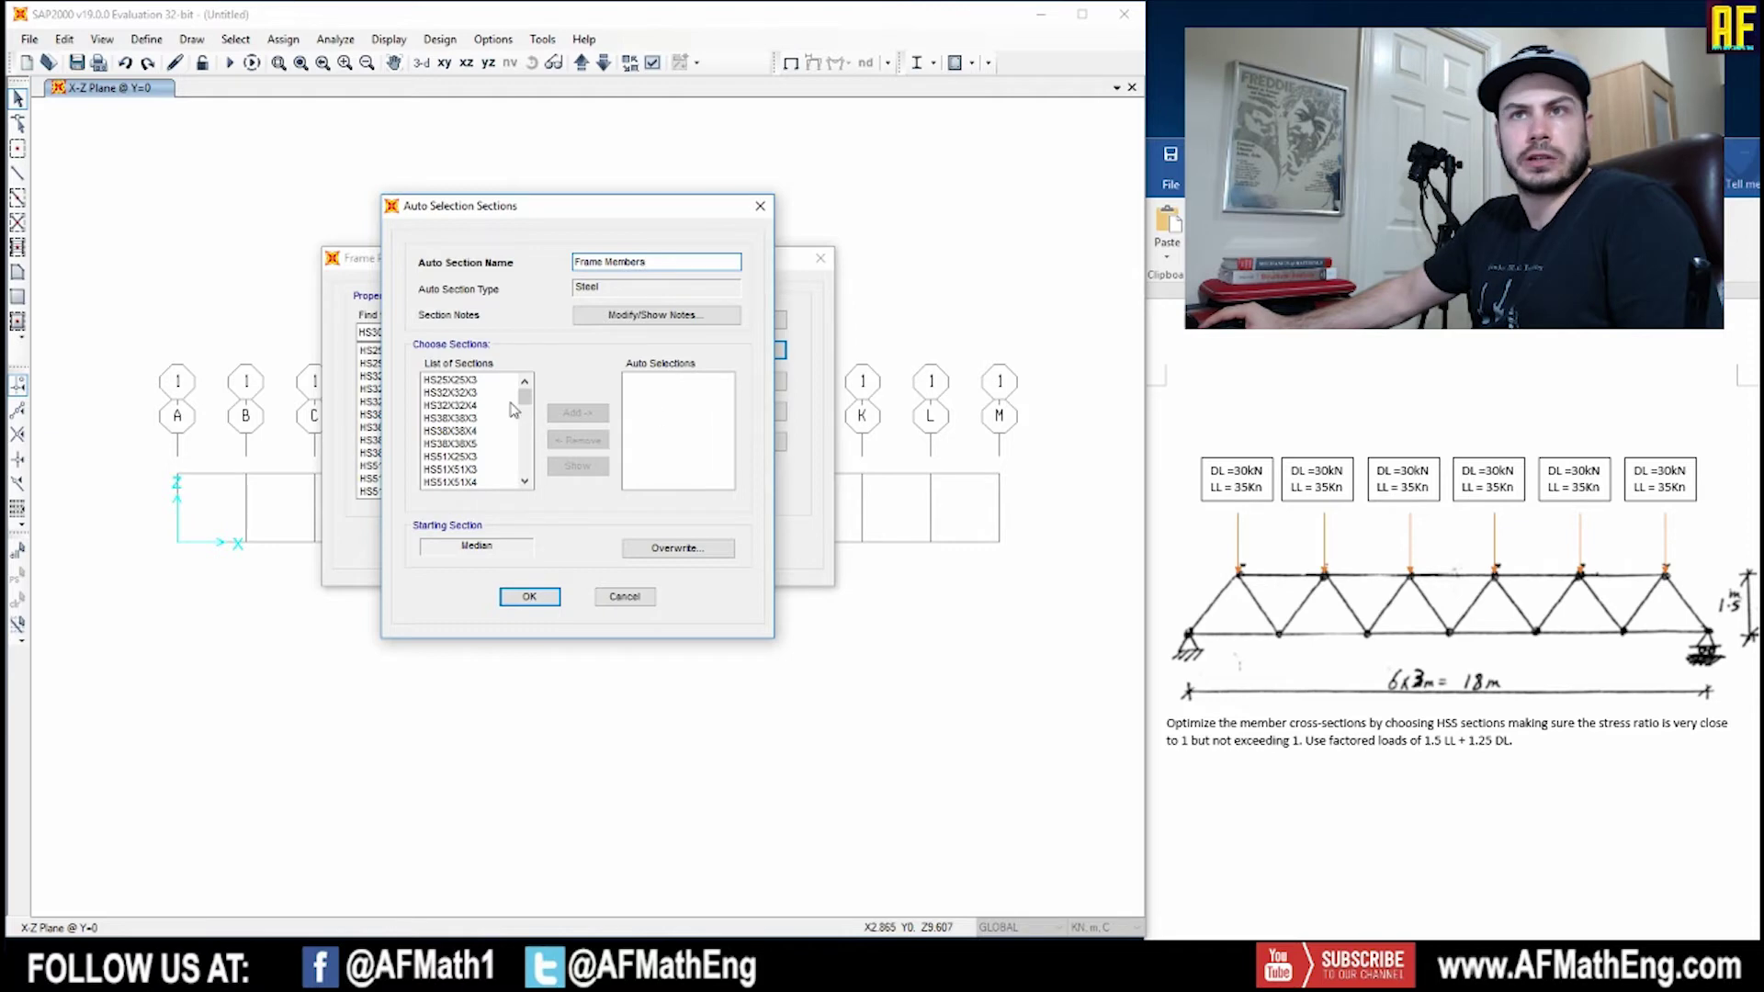
left_click(473, 379)
scroll(485, 403, "down", 15)
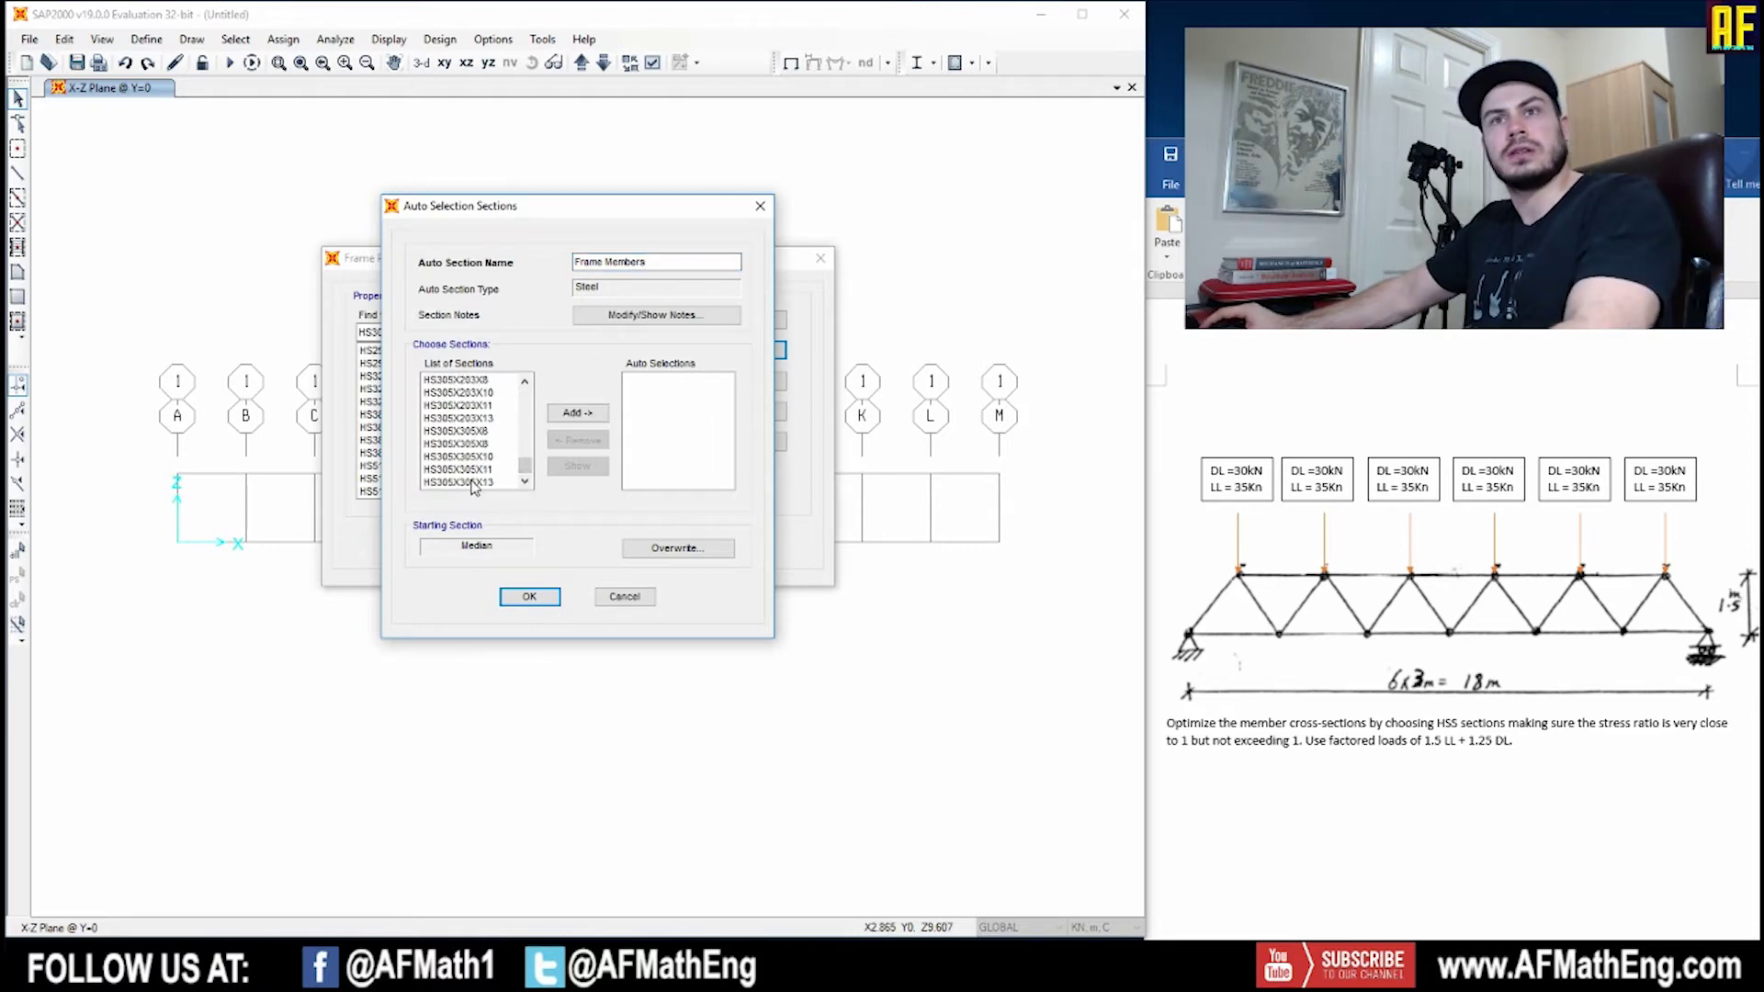
left_click(464, 481, "shift")
left_click(578, 412)
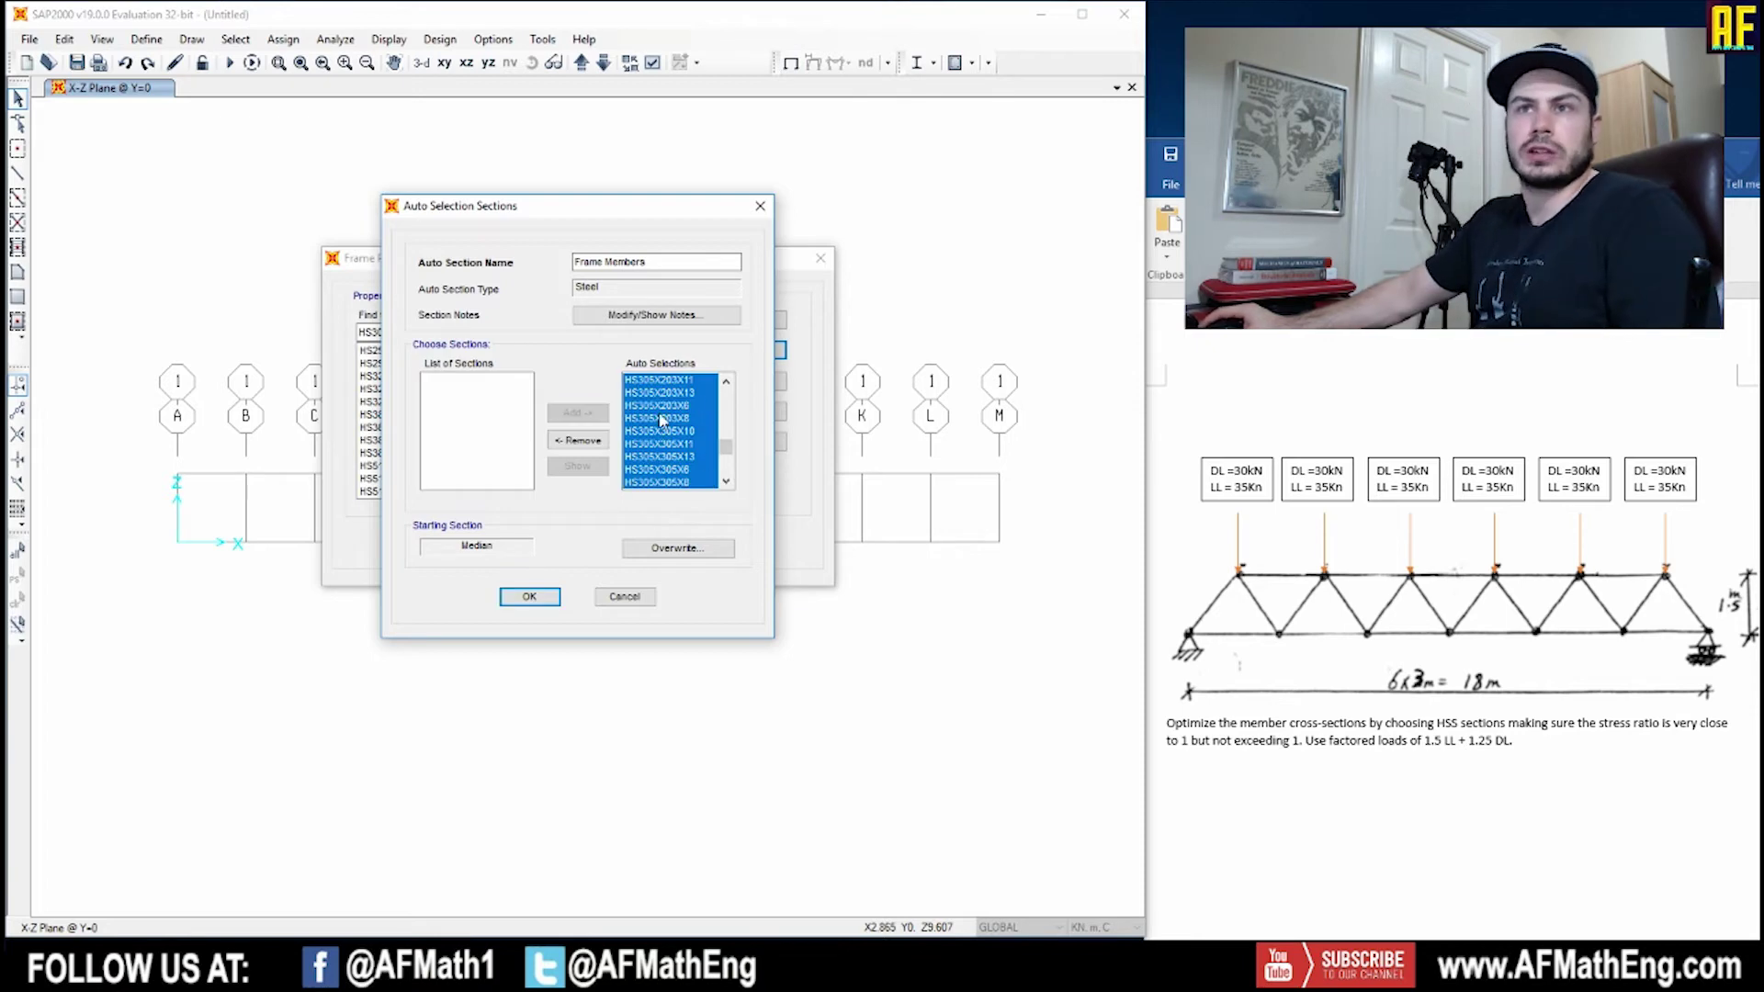
scroll(680, 404, "up", 15)
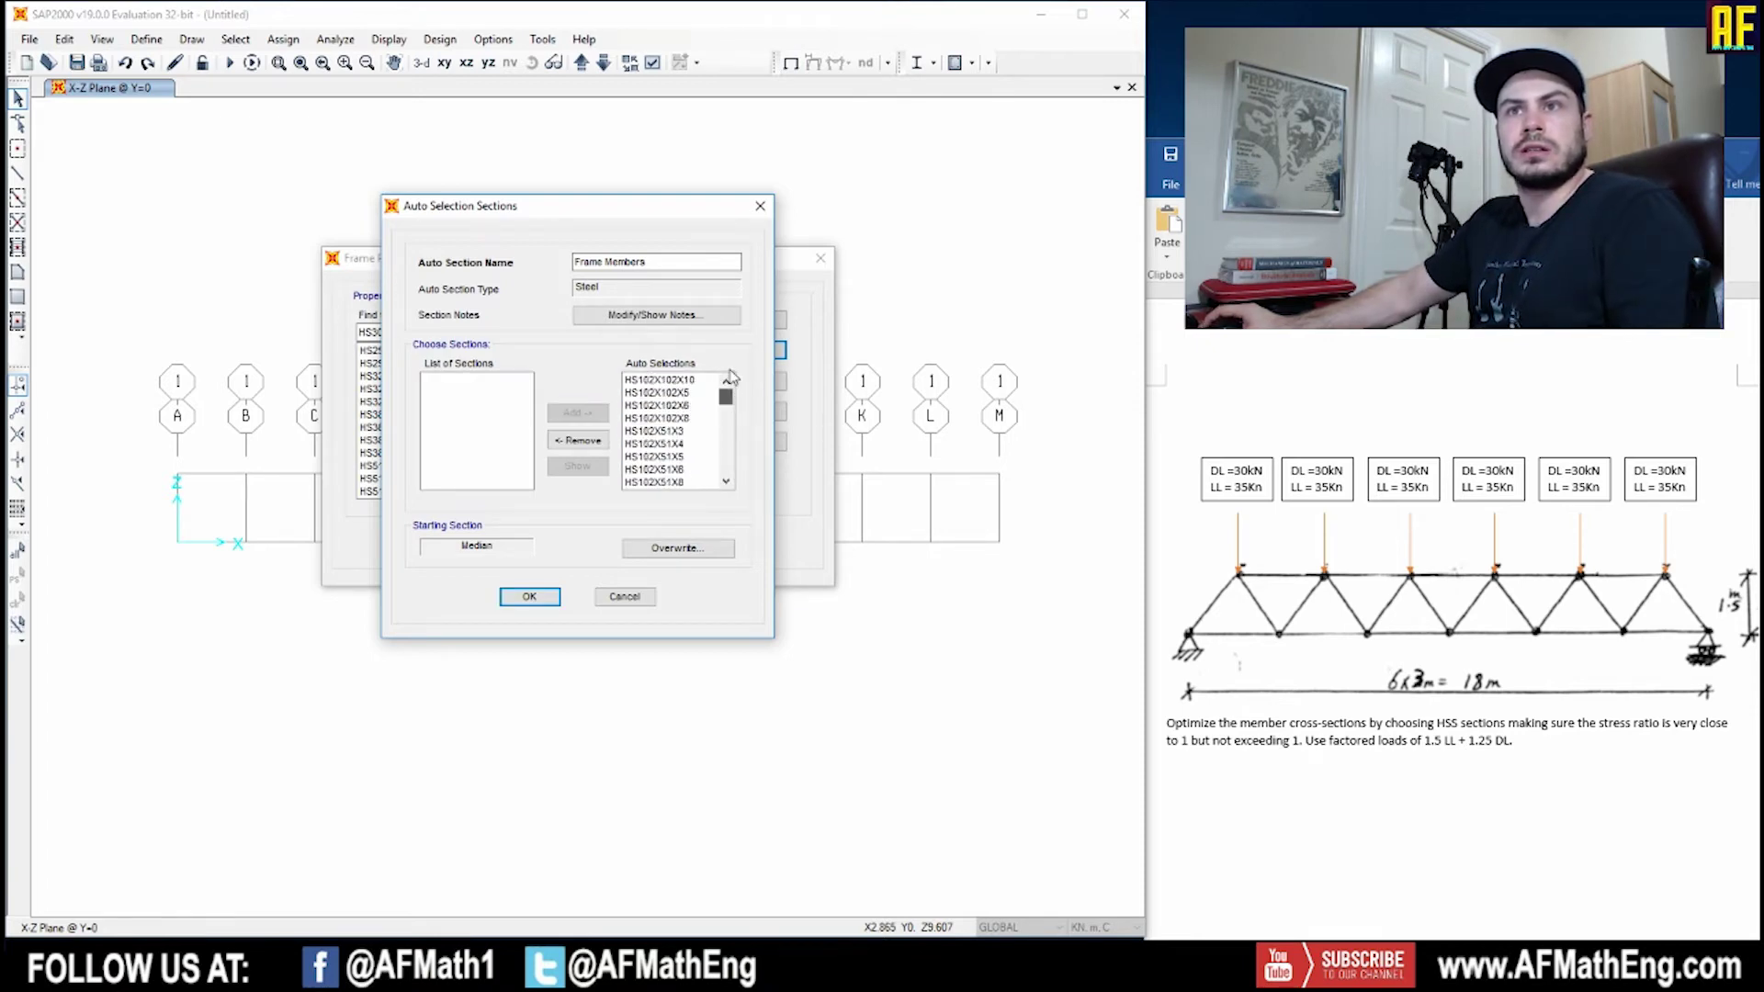
left_click_drag(725, 397, 735, 496)
scroll(711, 433, "up", 5)
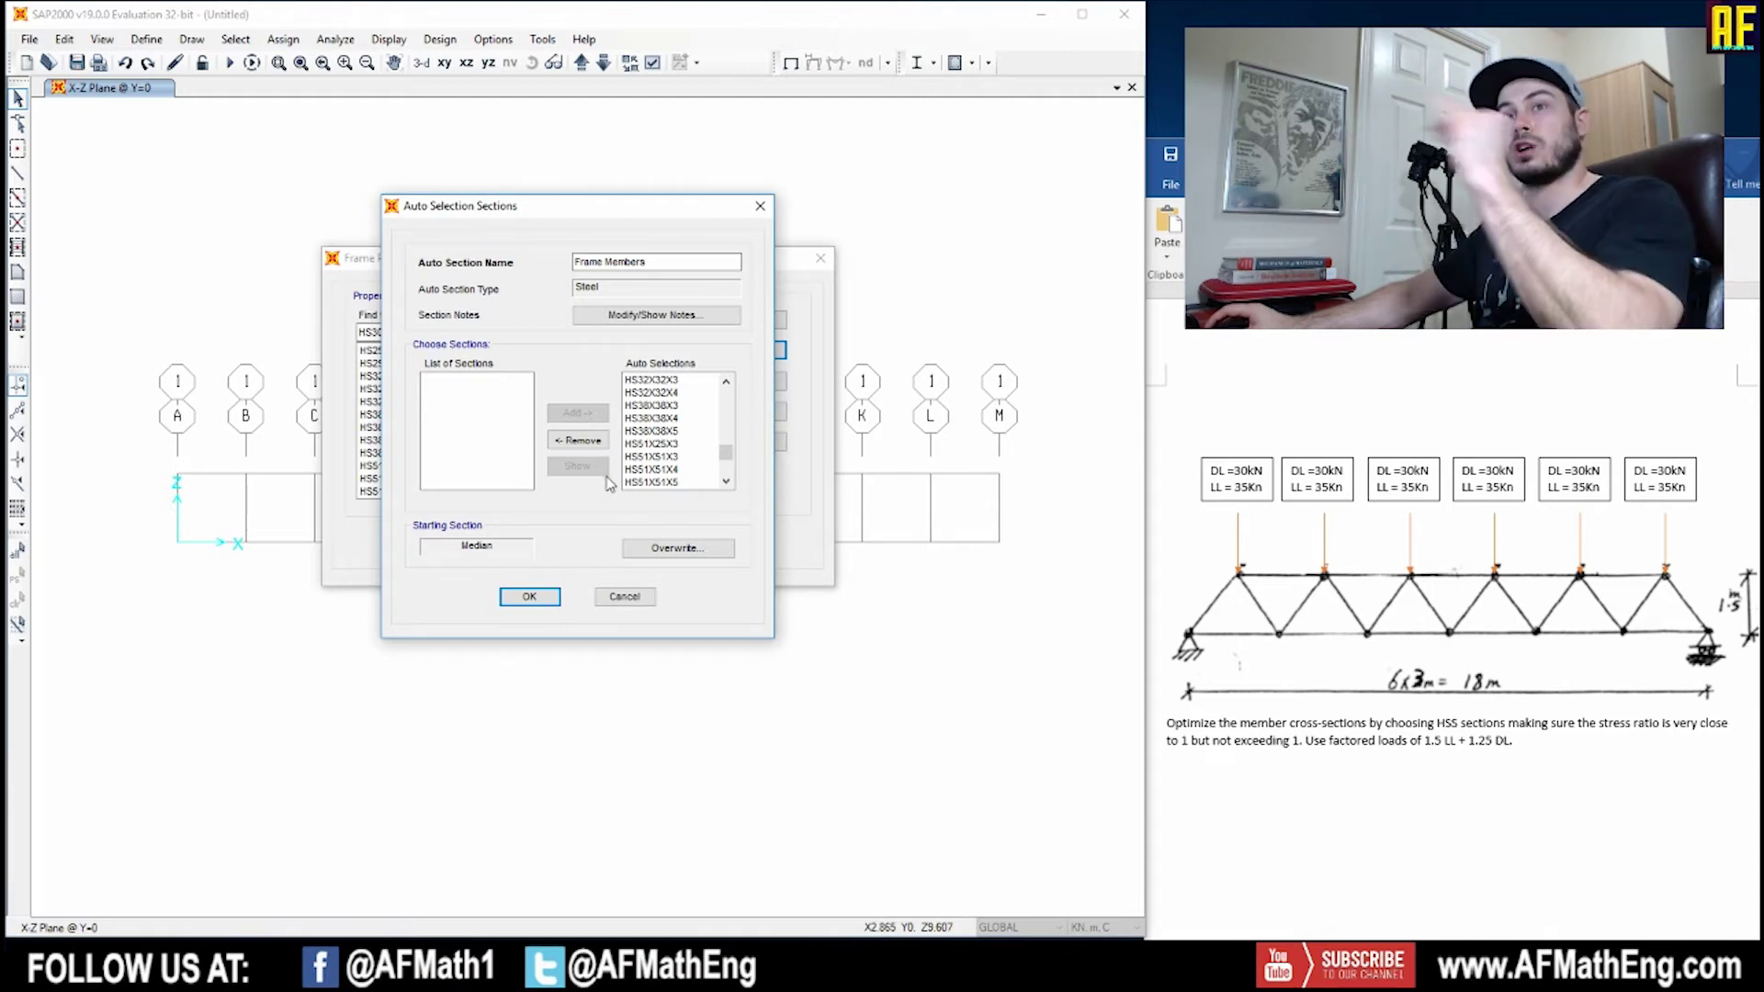
Set HS32X32X3 as Frame Members' starting section and save the frame properties.
left_click(697, 549)
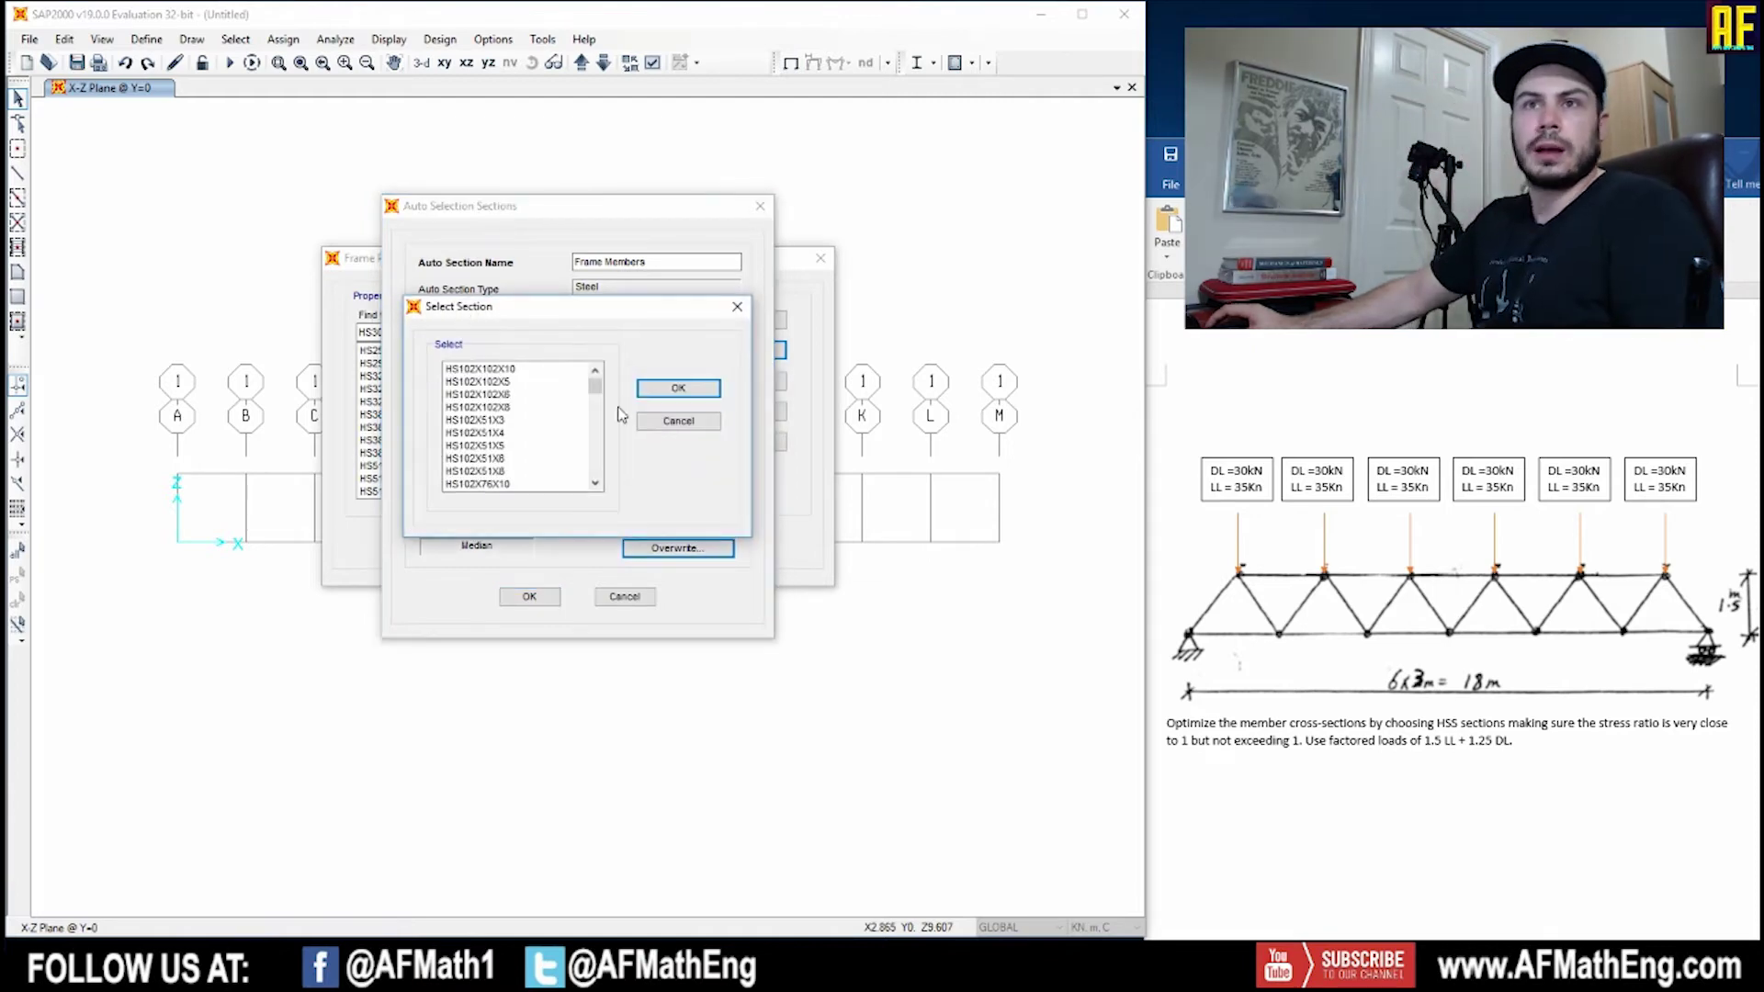
left_click_drag(596, 388, 589, 454)
left_click(520, 448)
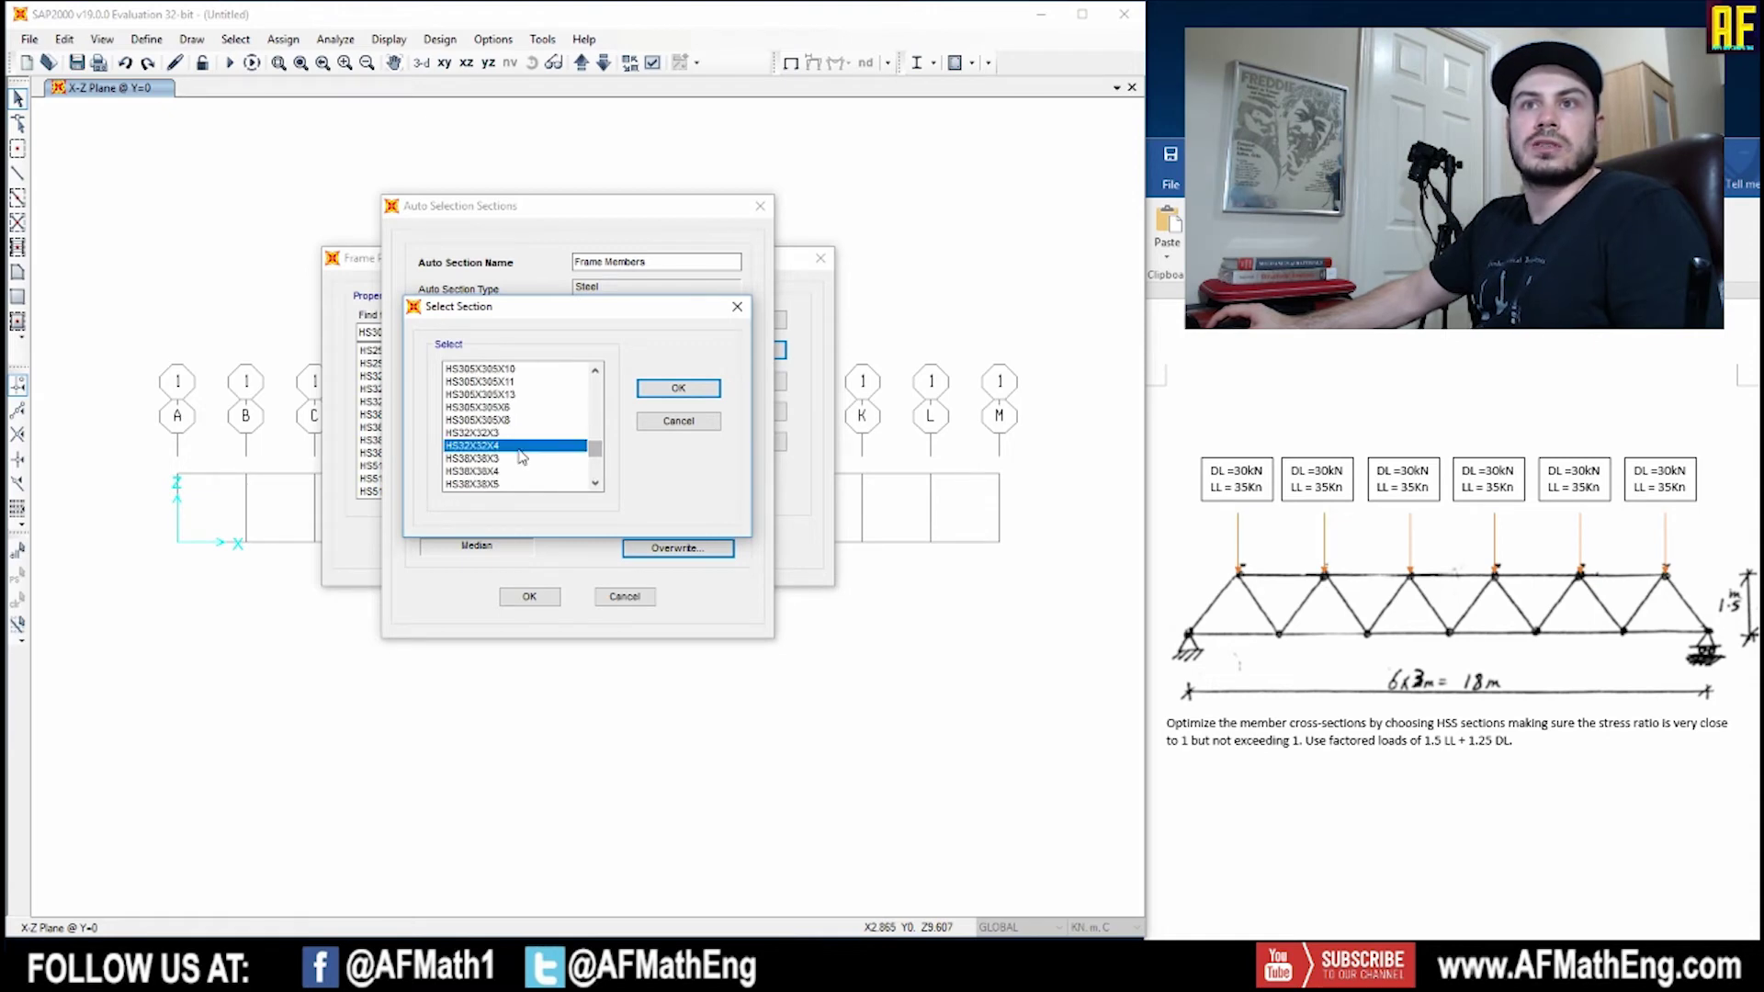
left_click(535, 434)
left_click(678, 388)
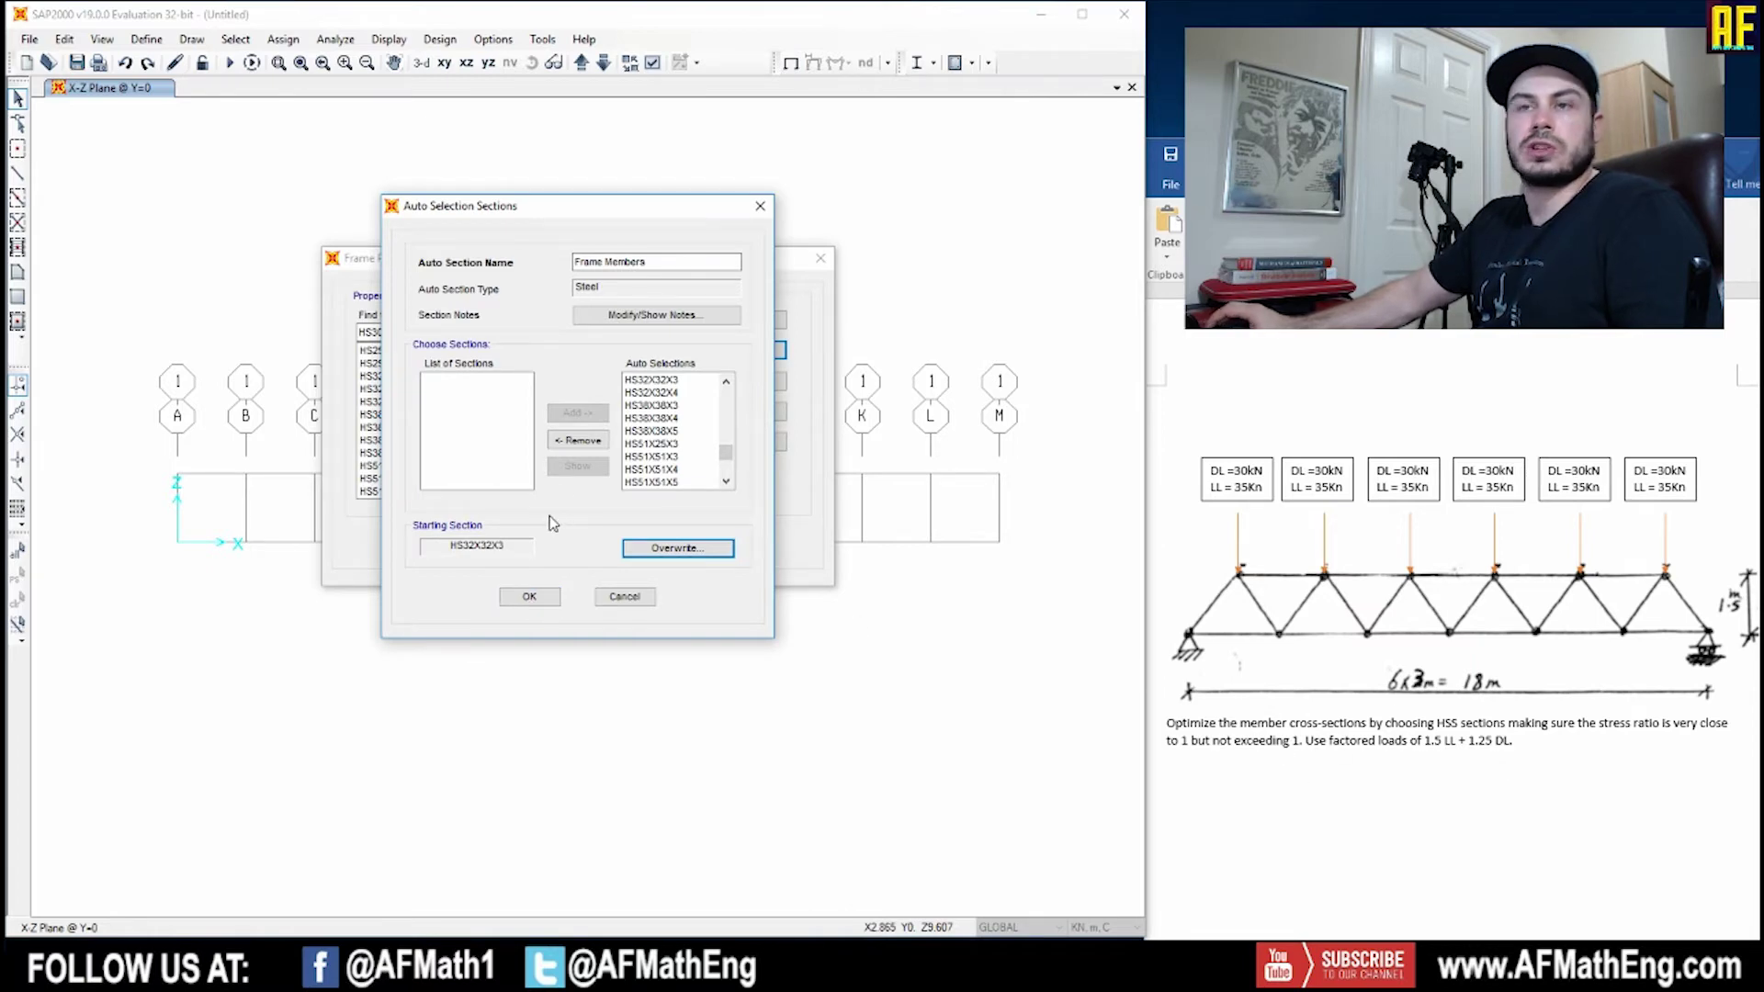
left_click(530, 596)
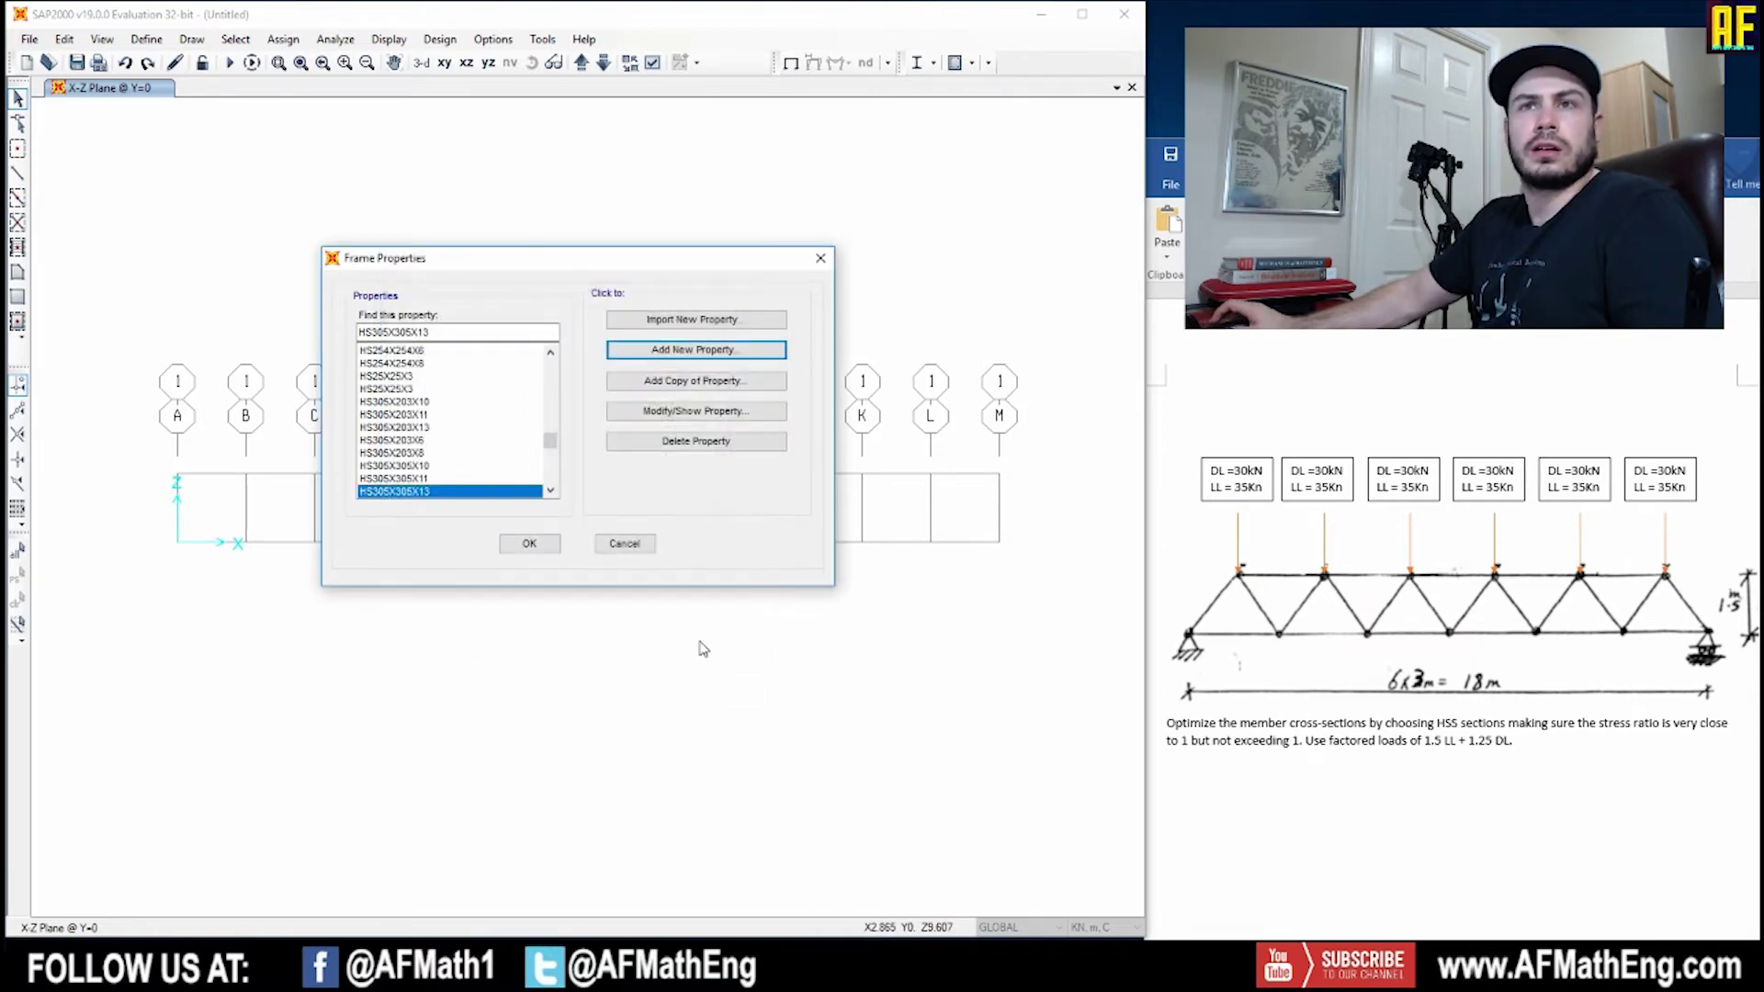
left_click(527, 543)
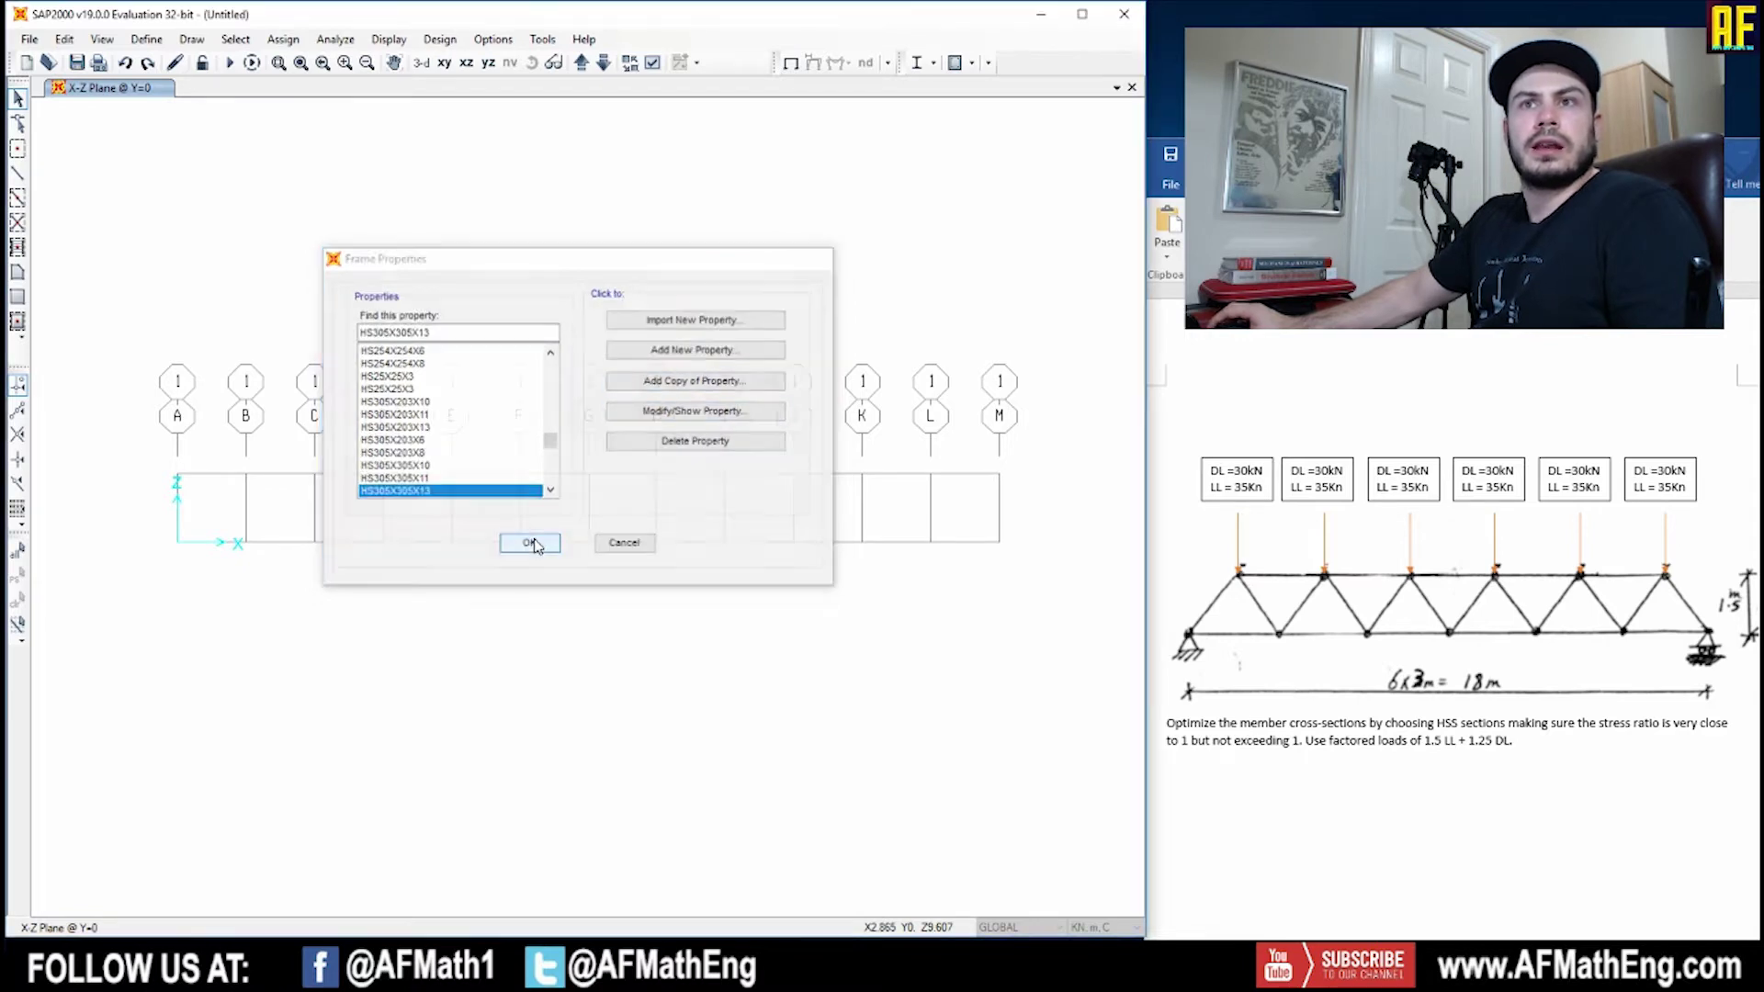
Set the Draw Frame section to Frame Members.
left_click(18, 173)
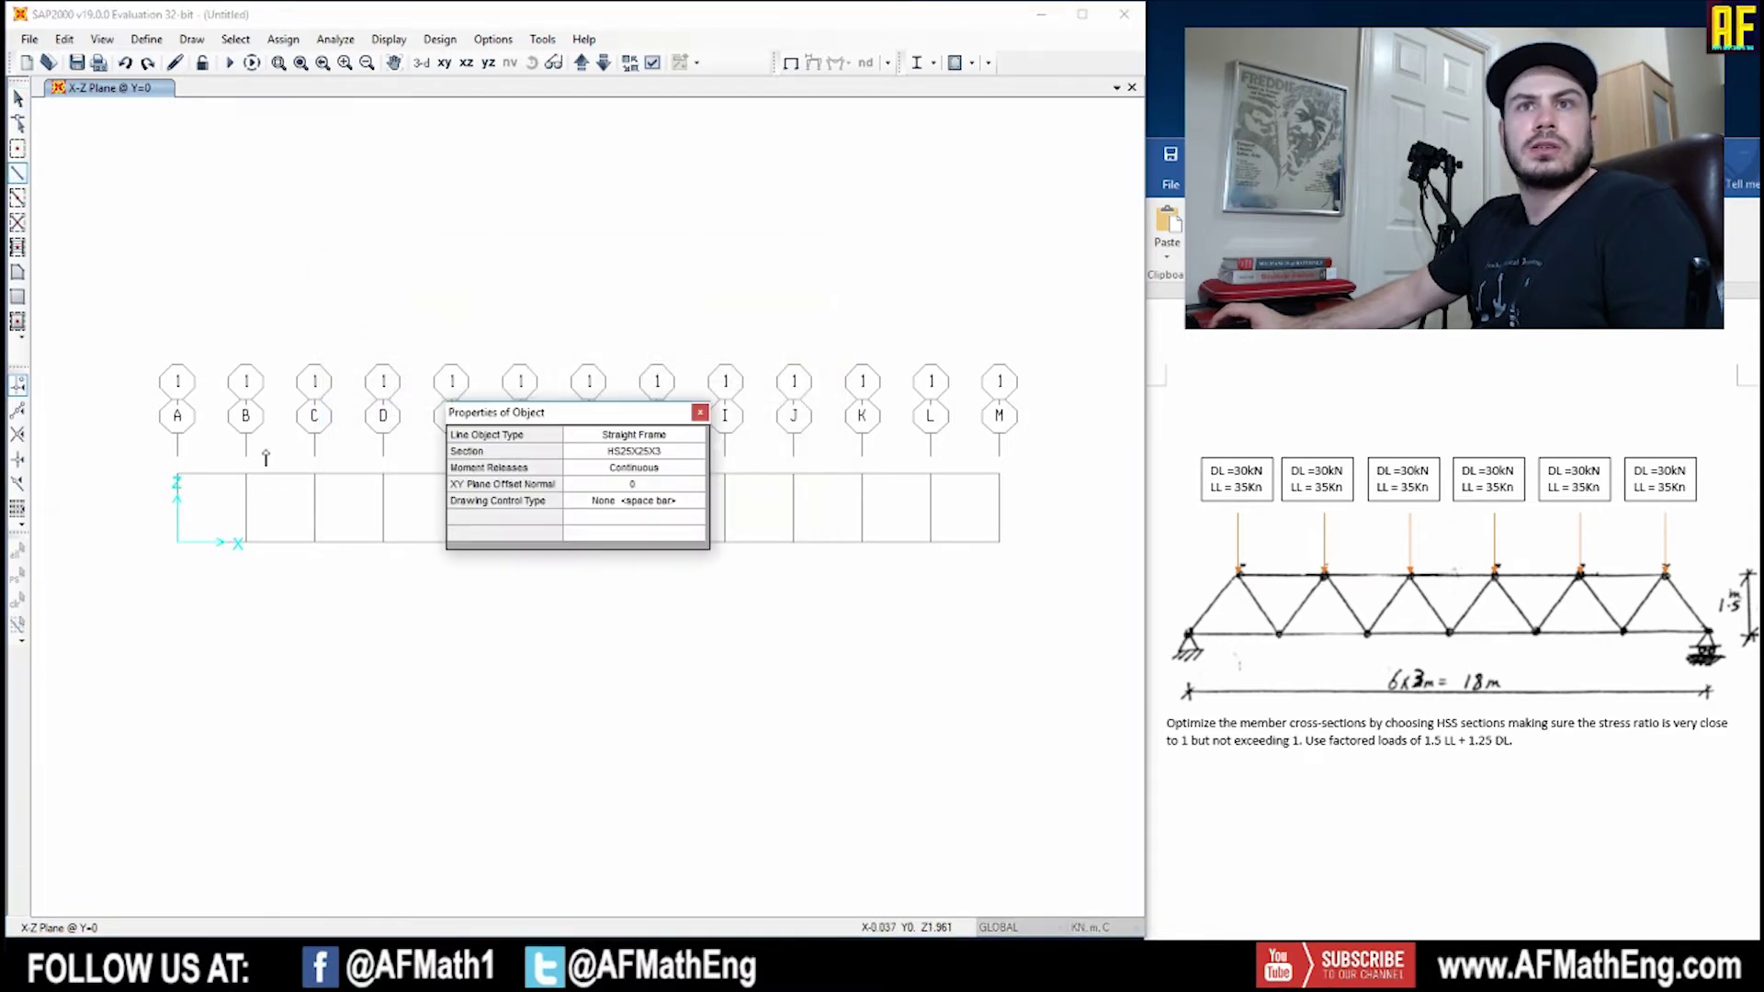
left_click(678, 452)
left_click(698, 453)
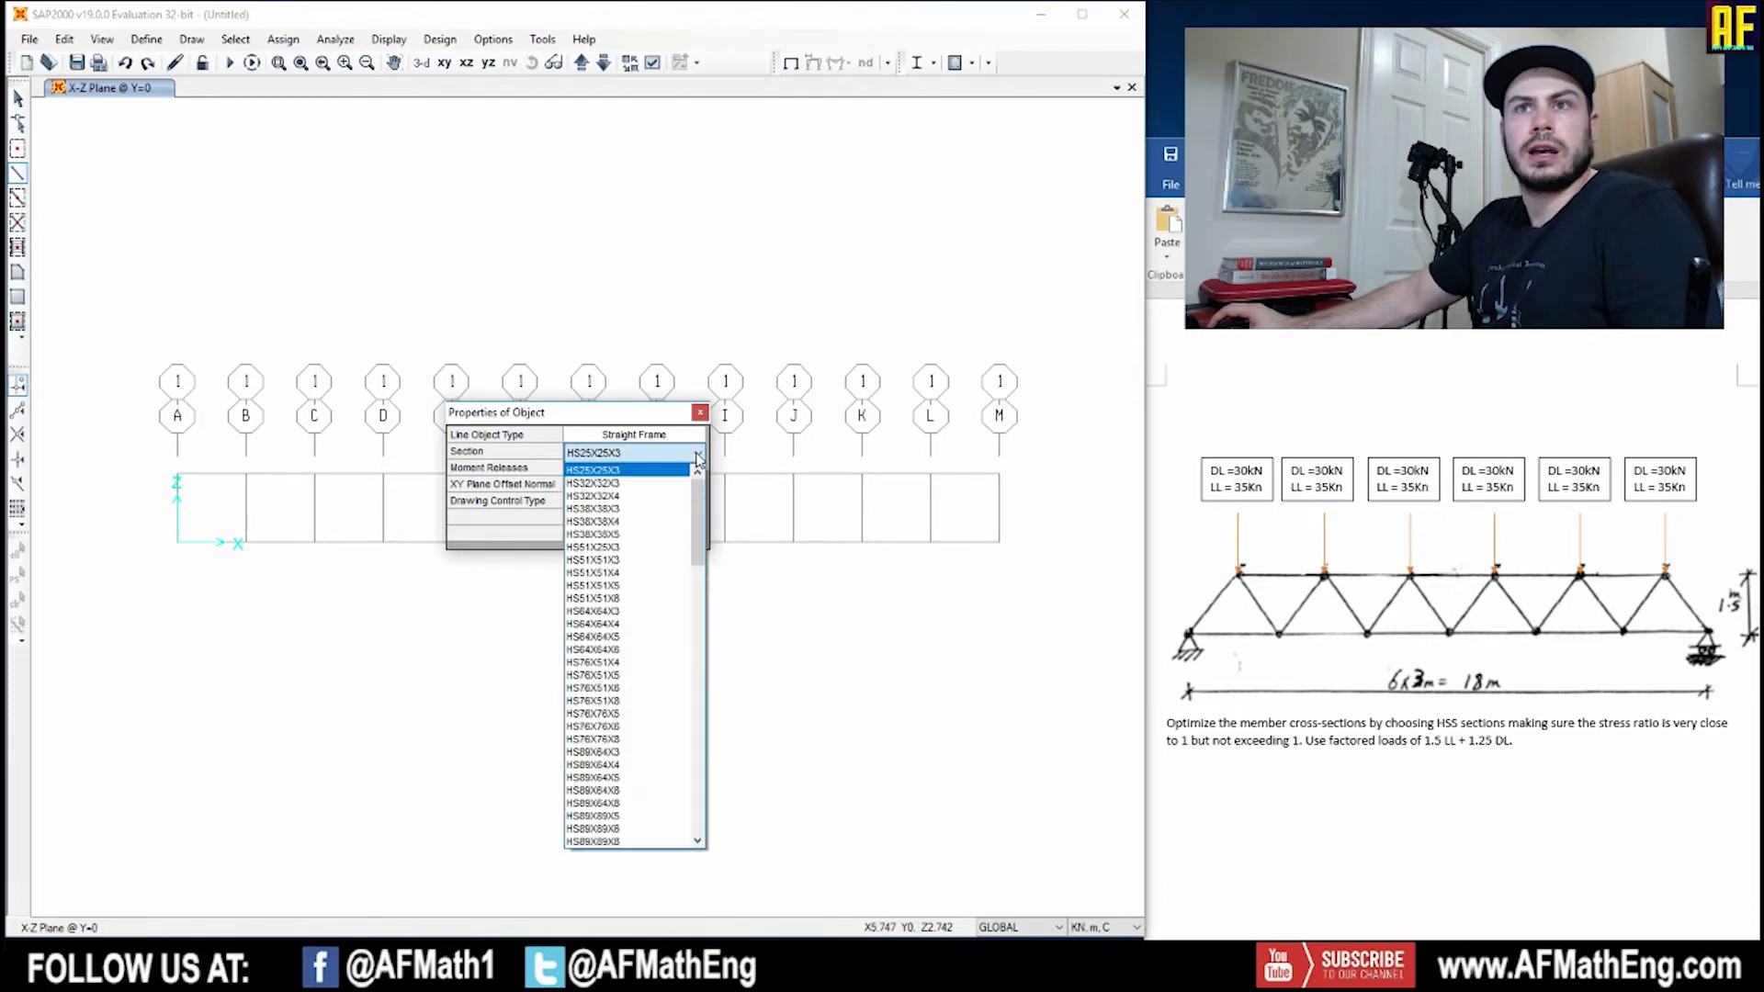
left_click_drag(703, 500, 703, 795)
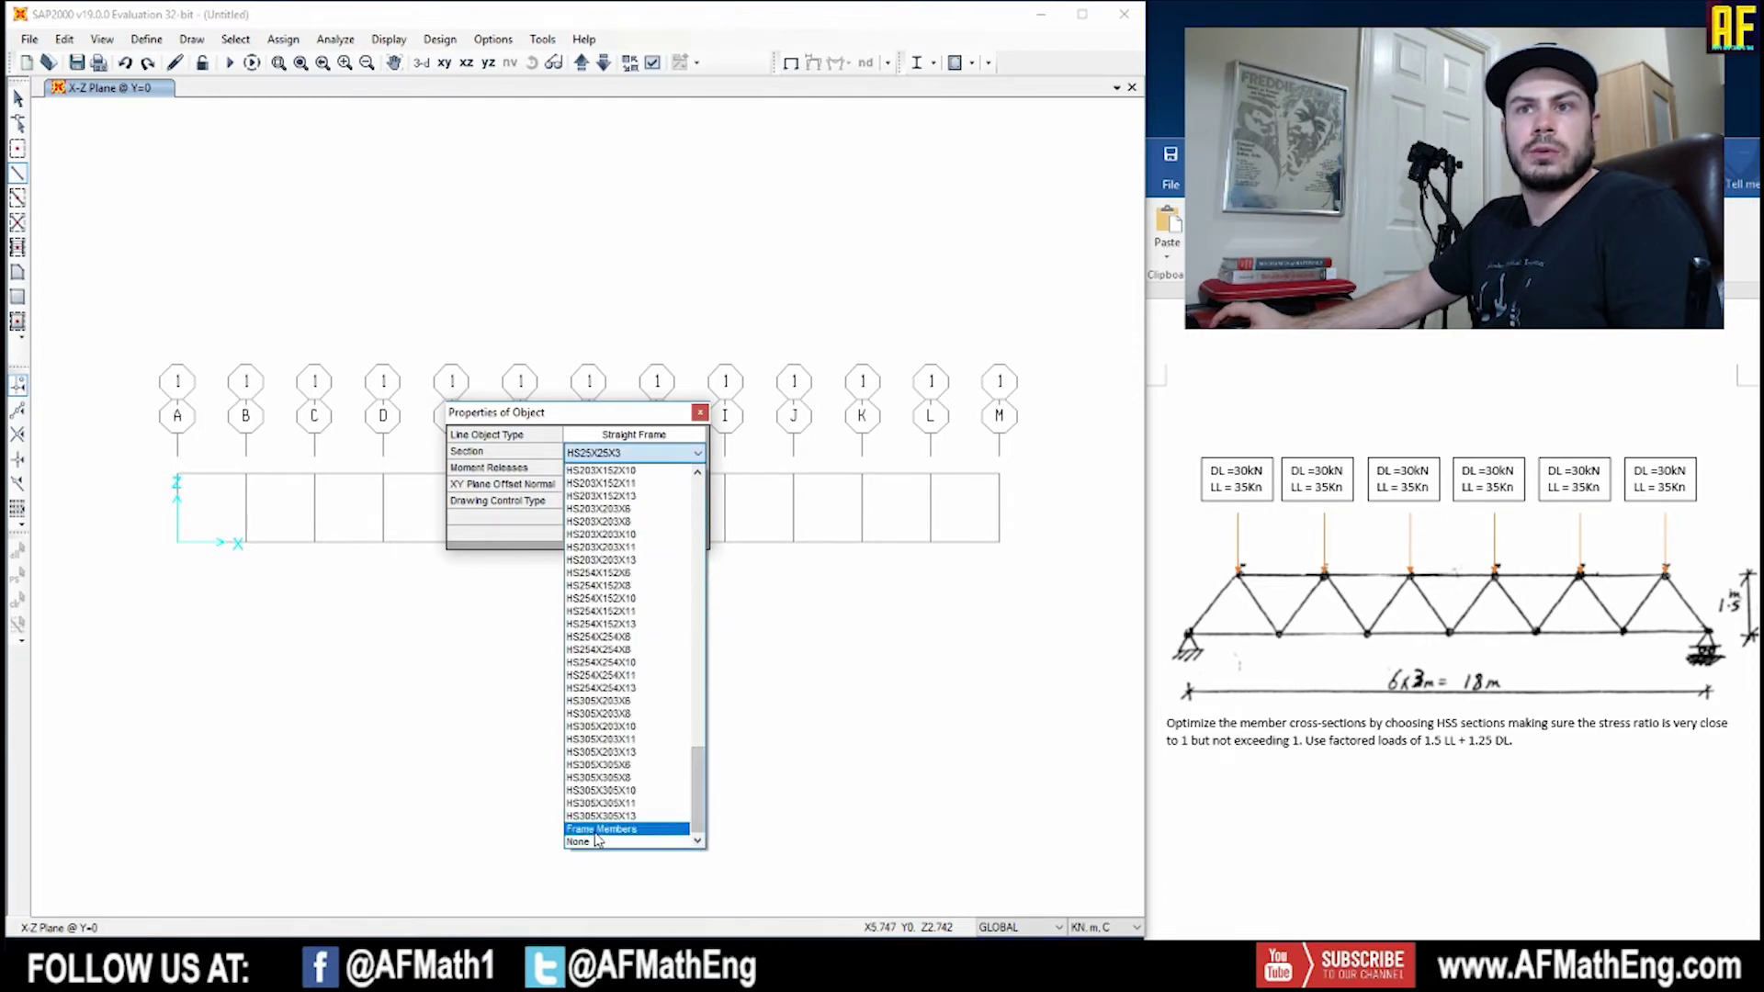
left_click(665, 829)
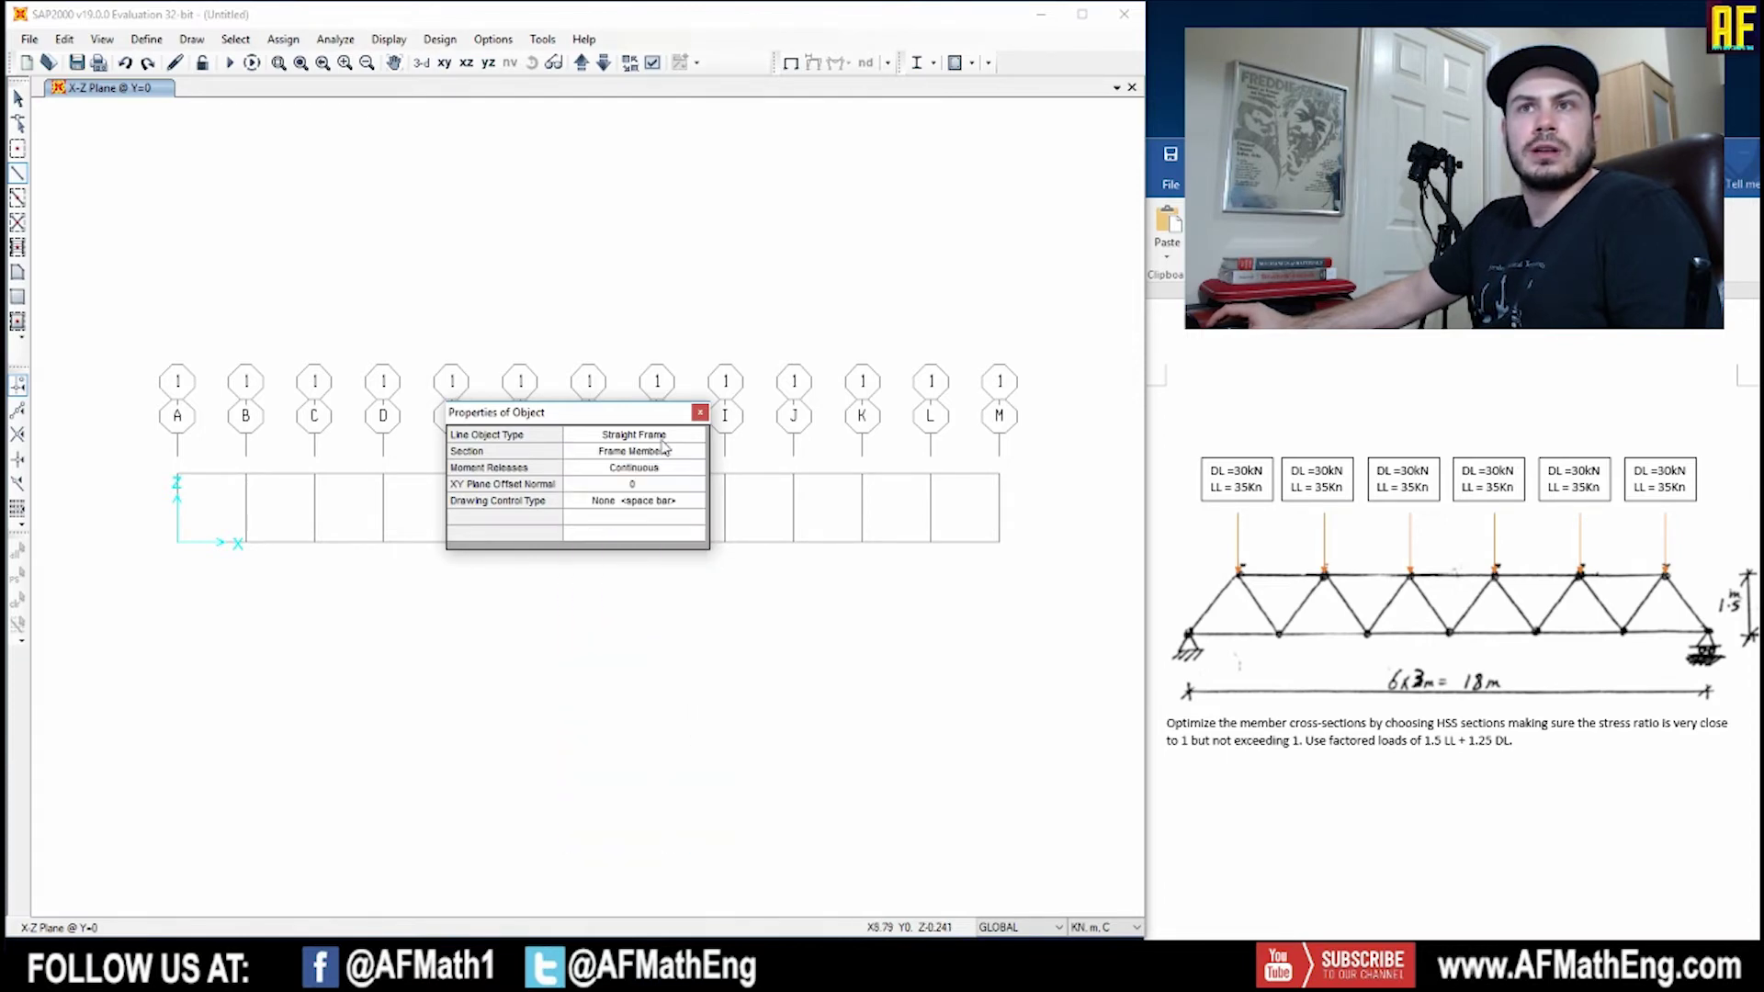
left_click(700, 413)
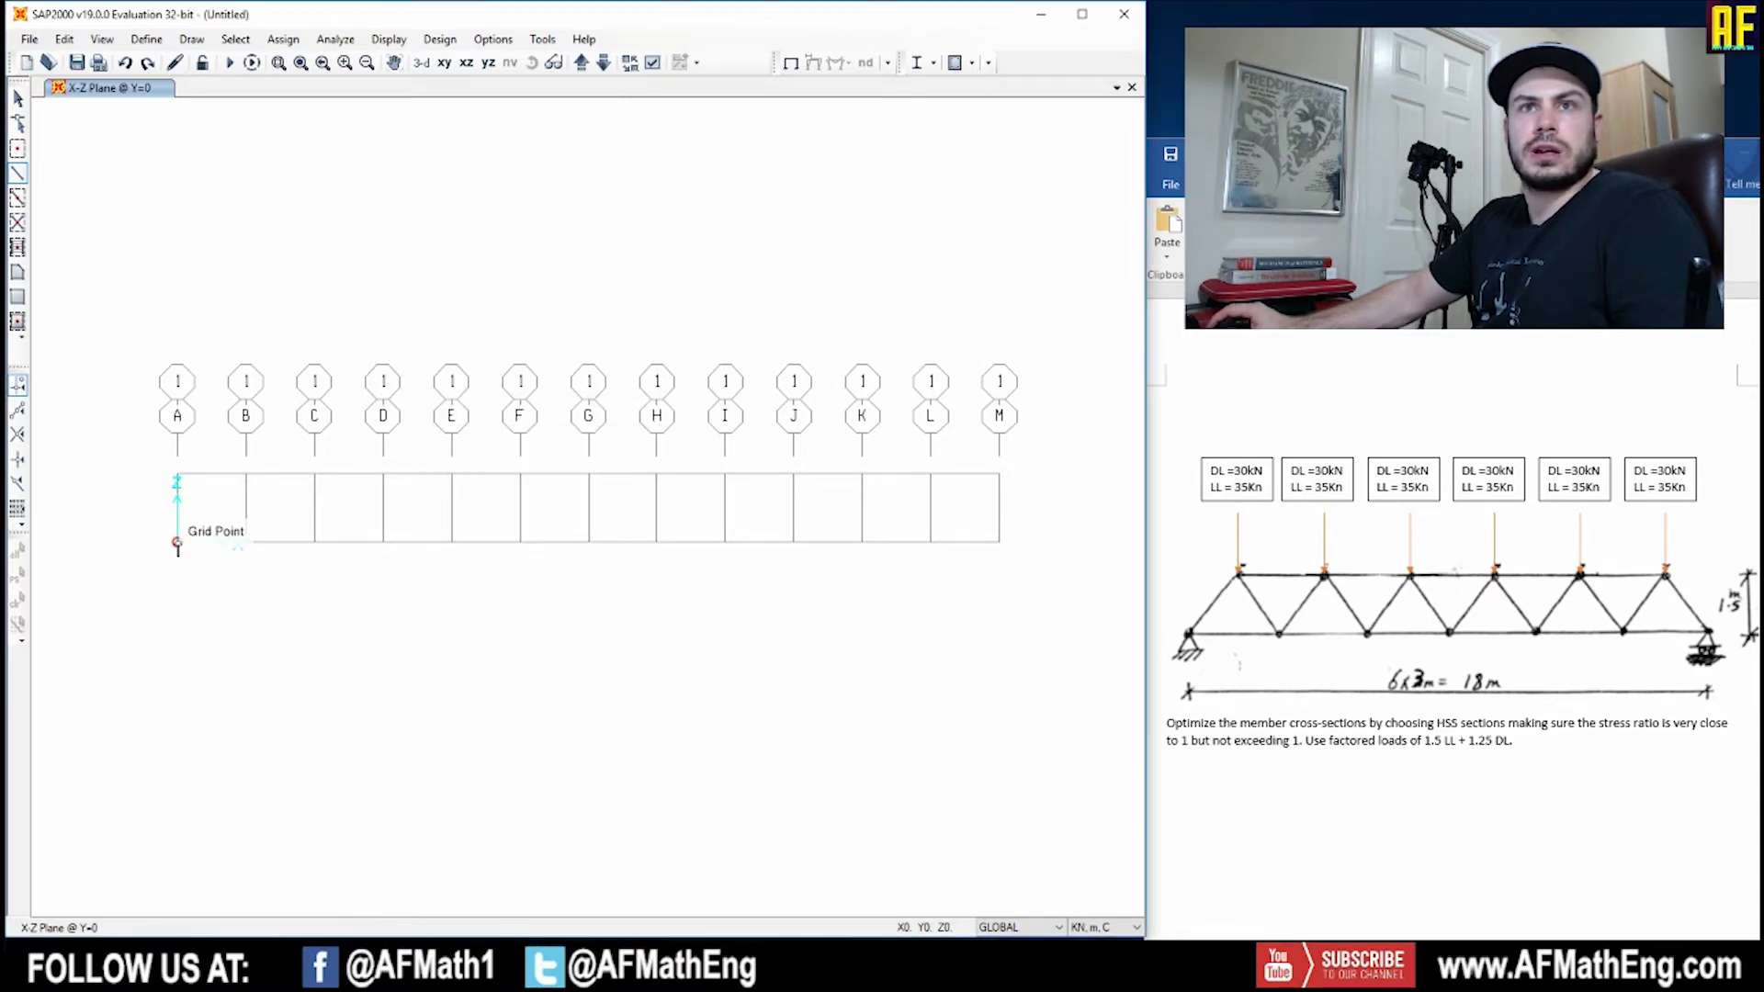
Draw the zigzag diagonals from the origin to the right end, then the bottom chord.
left_click(177, 544)
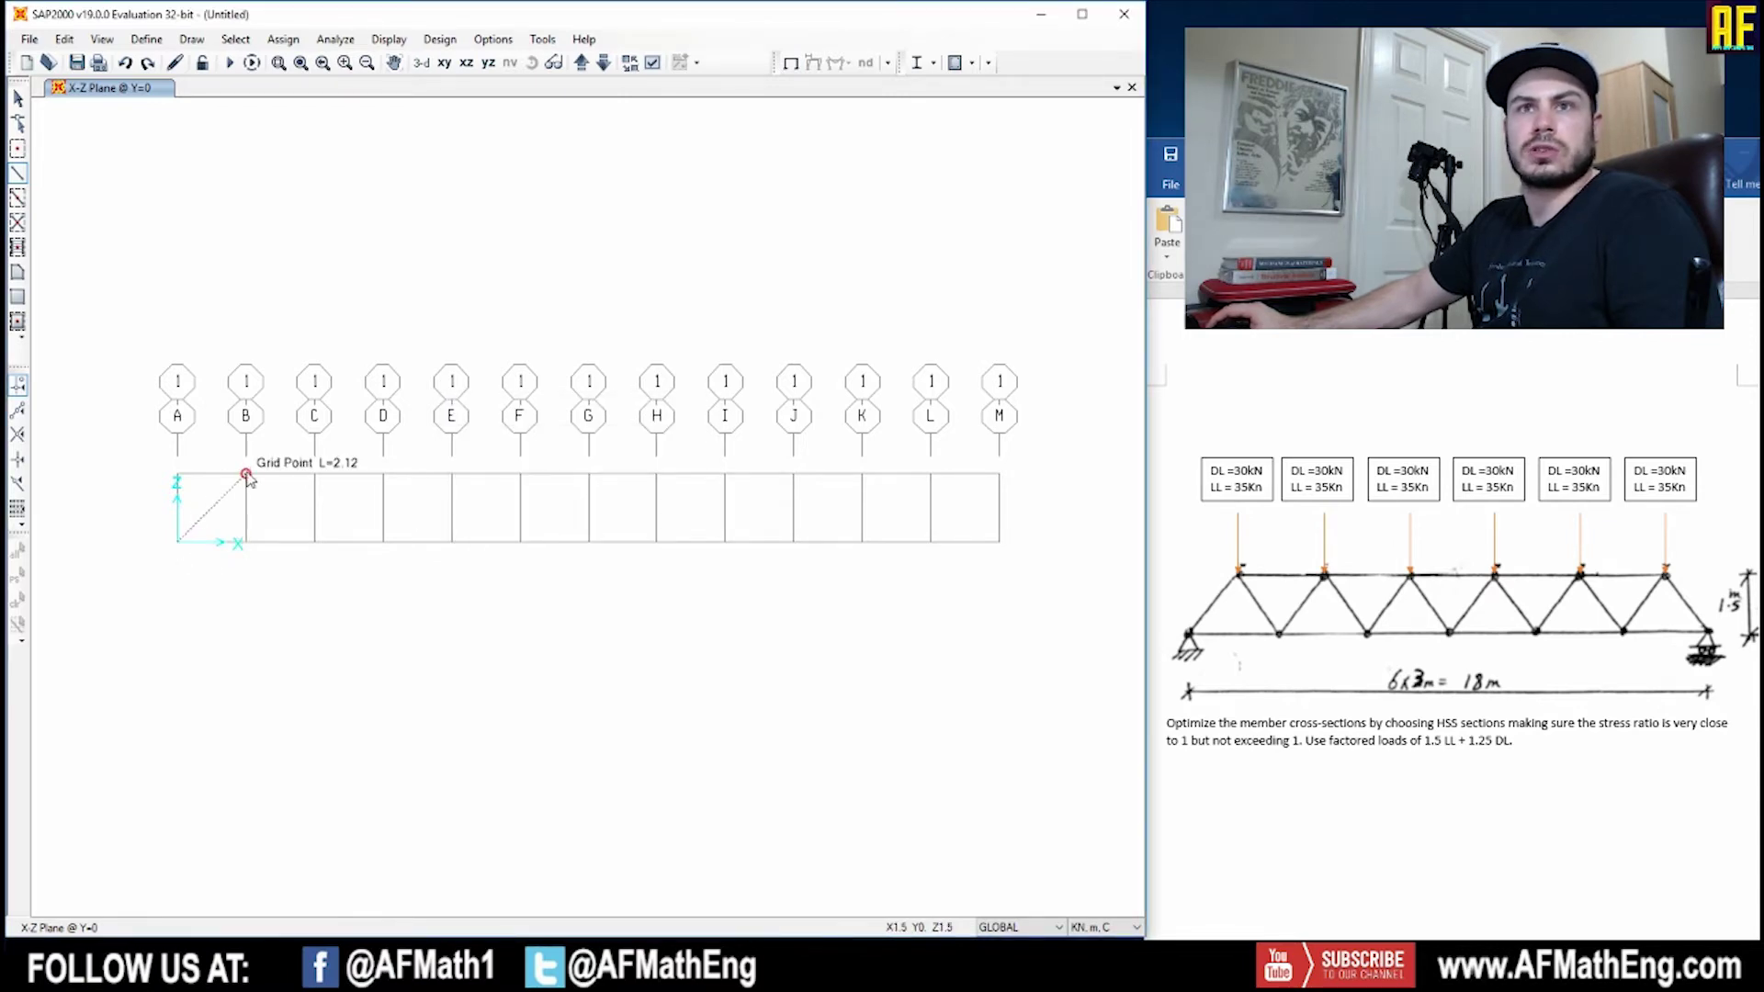
left_click(245, 474)
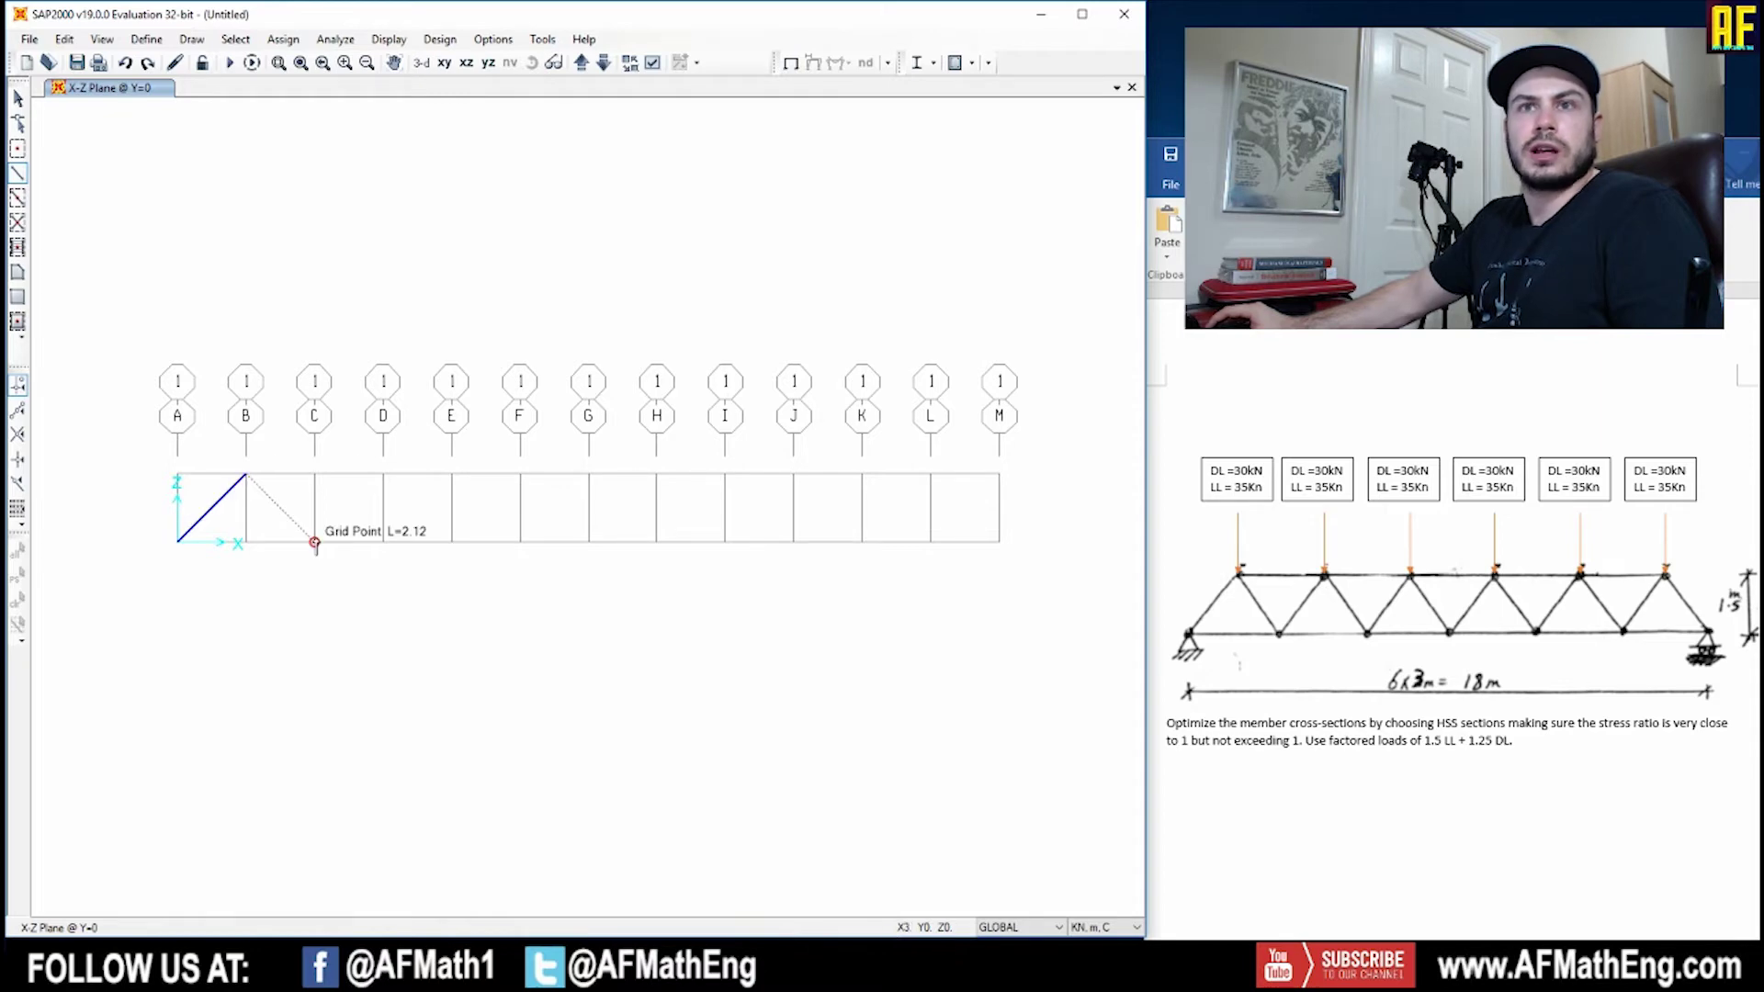
left_click(314, 542)
left_click(384, 474)
left_click(451, 542)
left_click(521, 474)
left_click(589, 542)
left_click(657, 474)
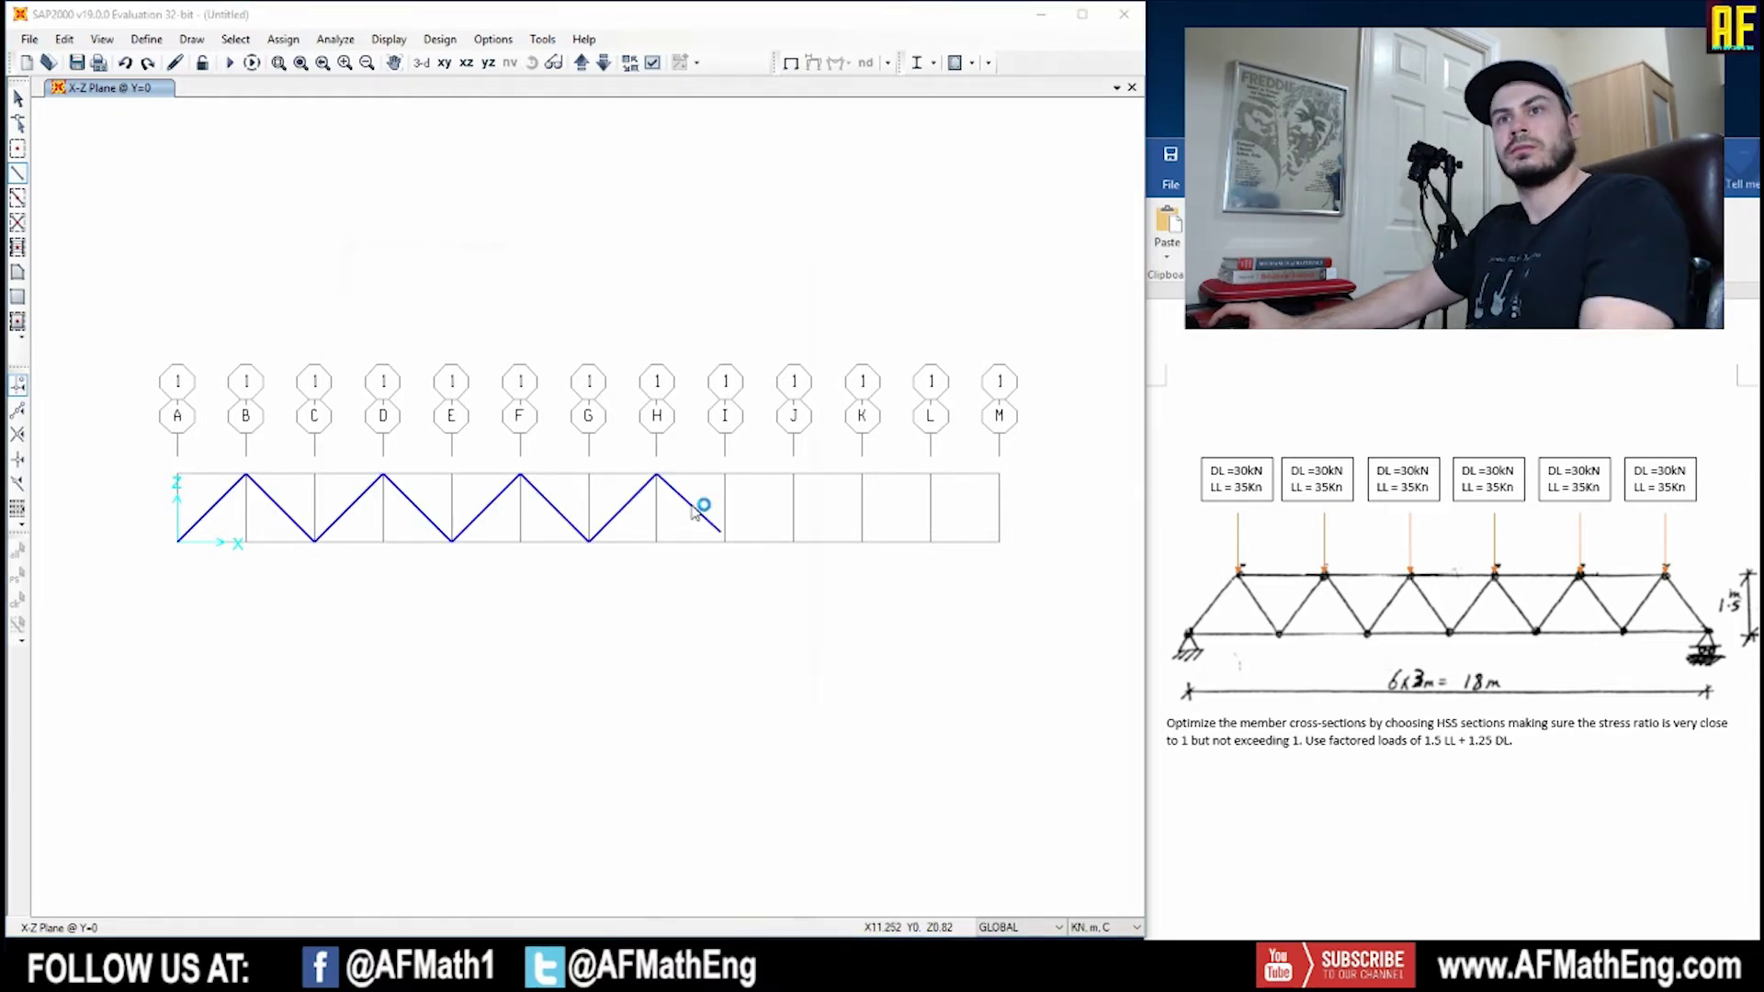
left_click(725, 542)
left_click(794, 474)
left_click(862, 542)
left_click(931, 474)
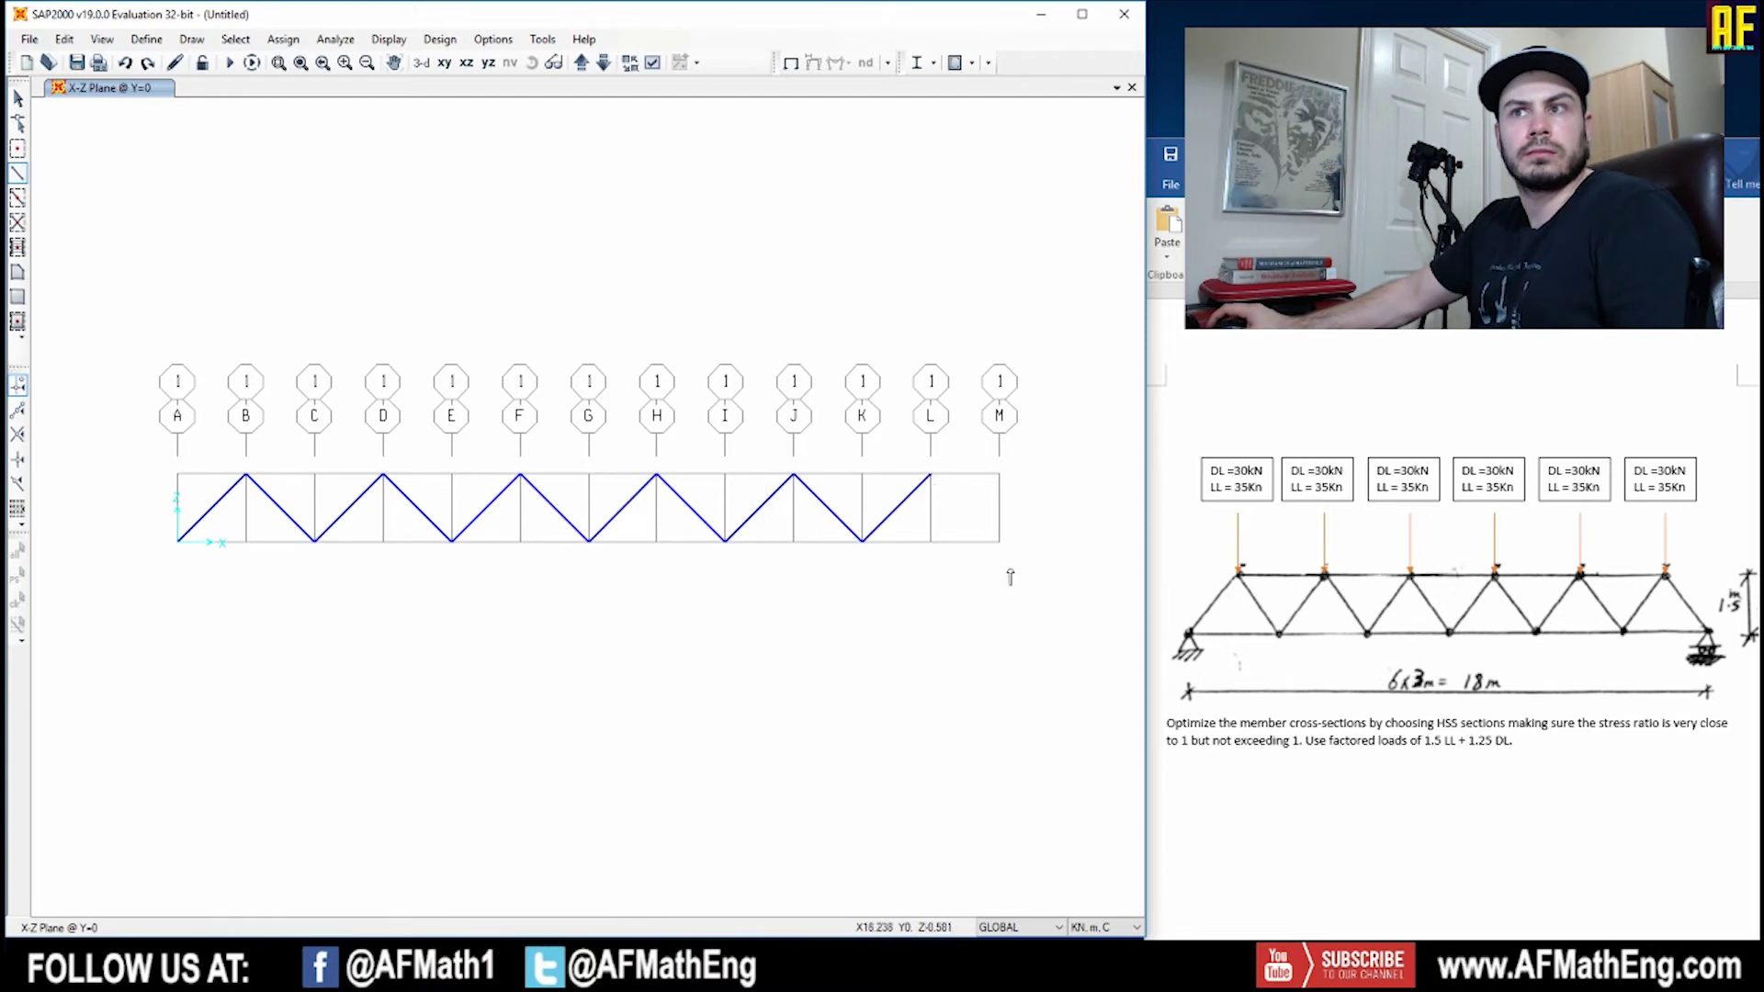
left_click(1000, 542)
left_click(178, 542)
Draw the top chord from B's top to L's top.
left_click(245, 474)
left_click(521, 475)
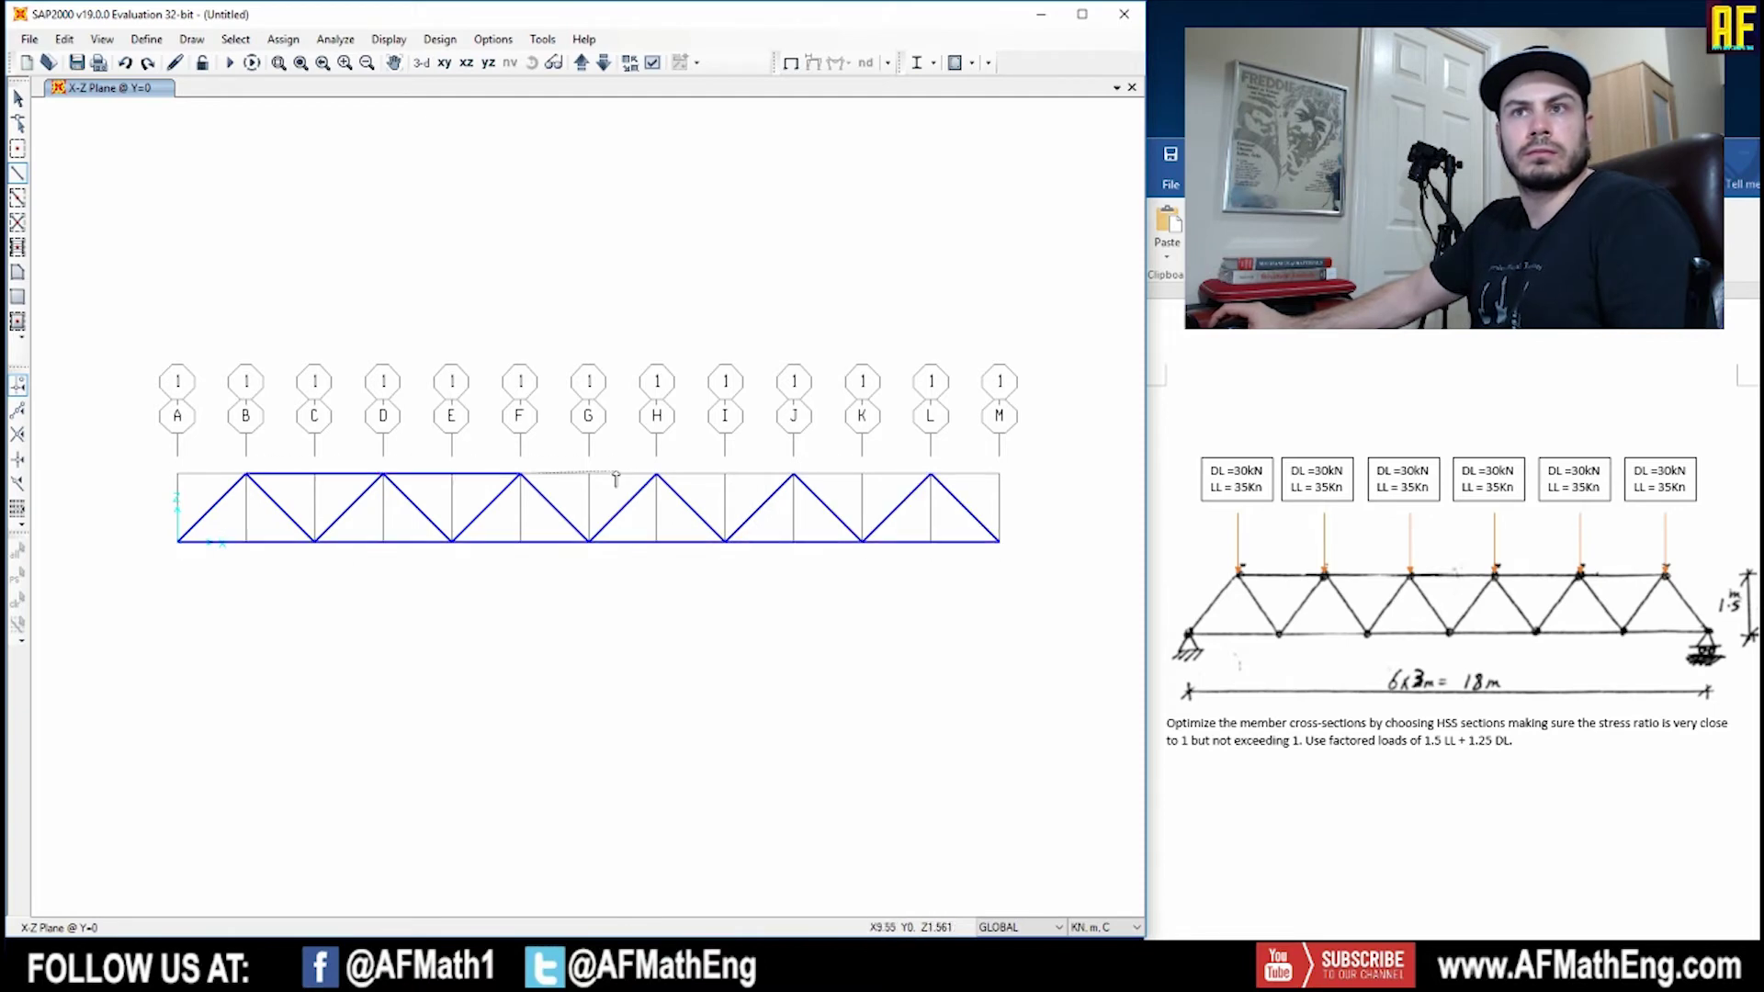
double_click(931, 474)
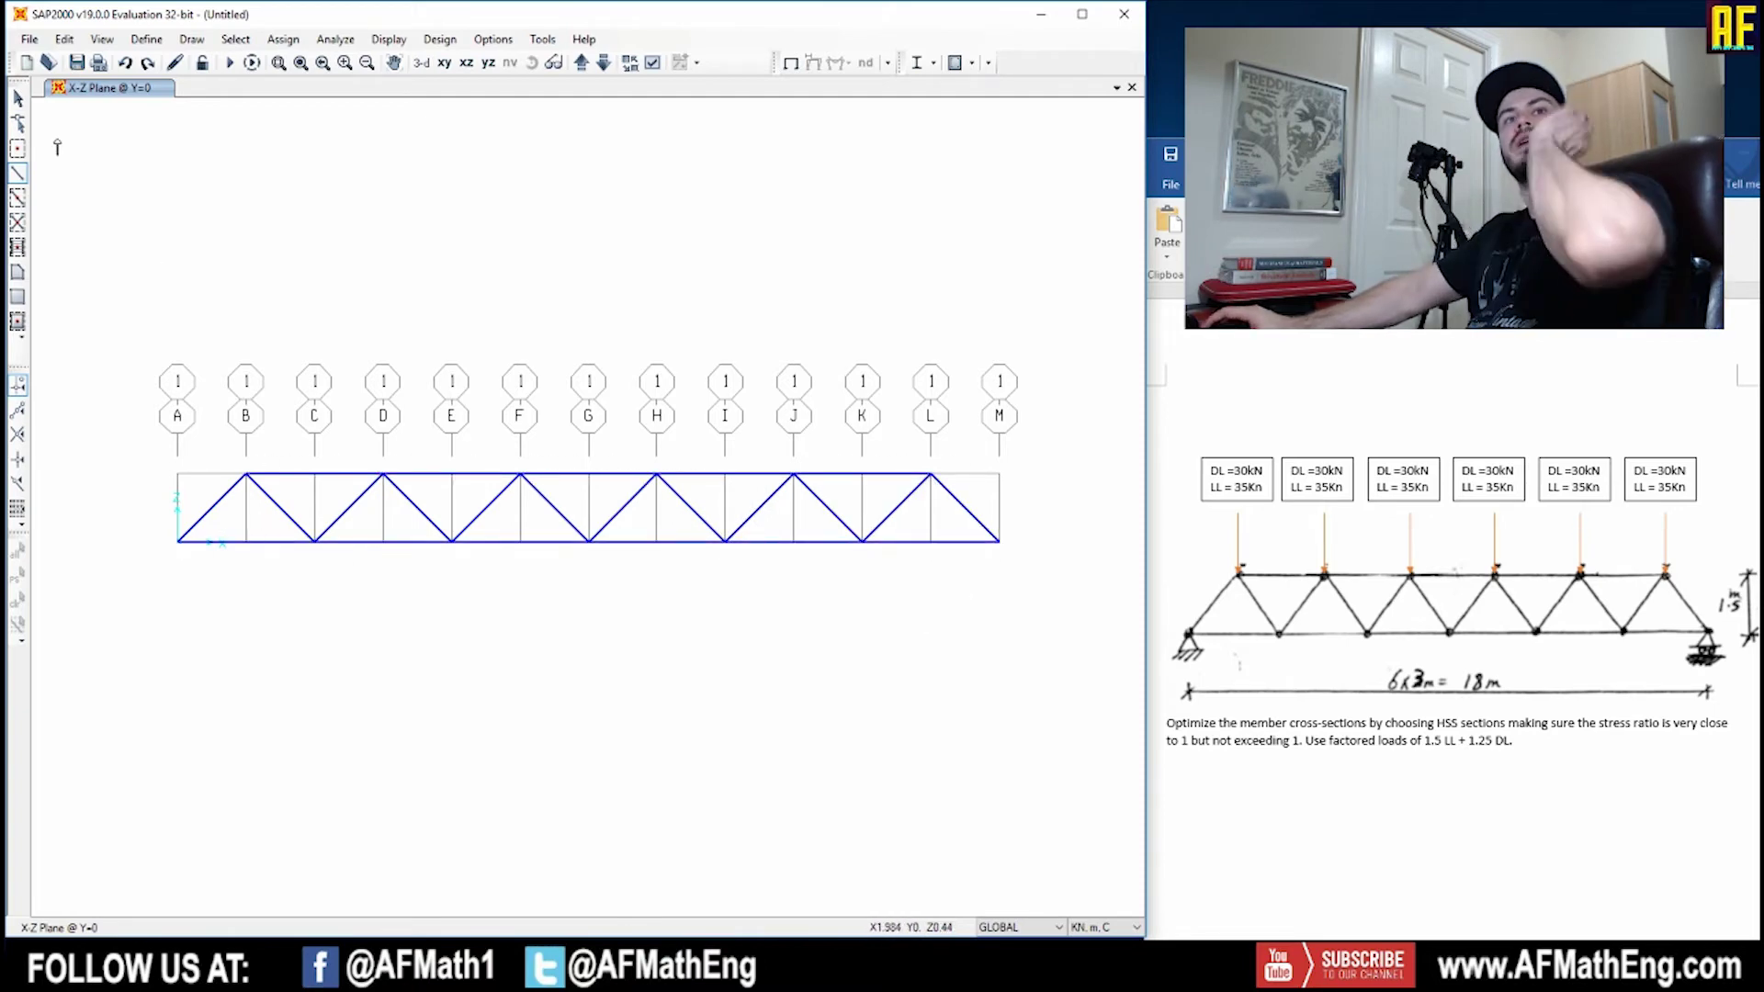
left_click(17, 97)
Assign a pinned restraint to the bottom-left joint A.
left_click(177, 543)
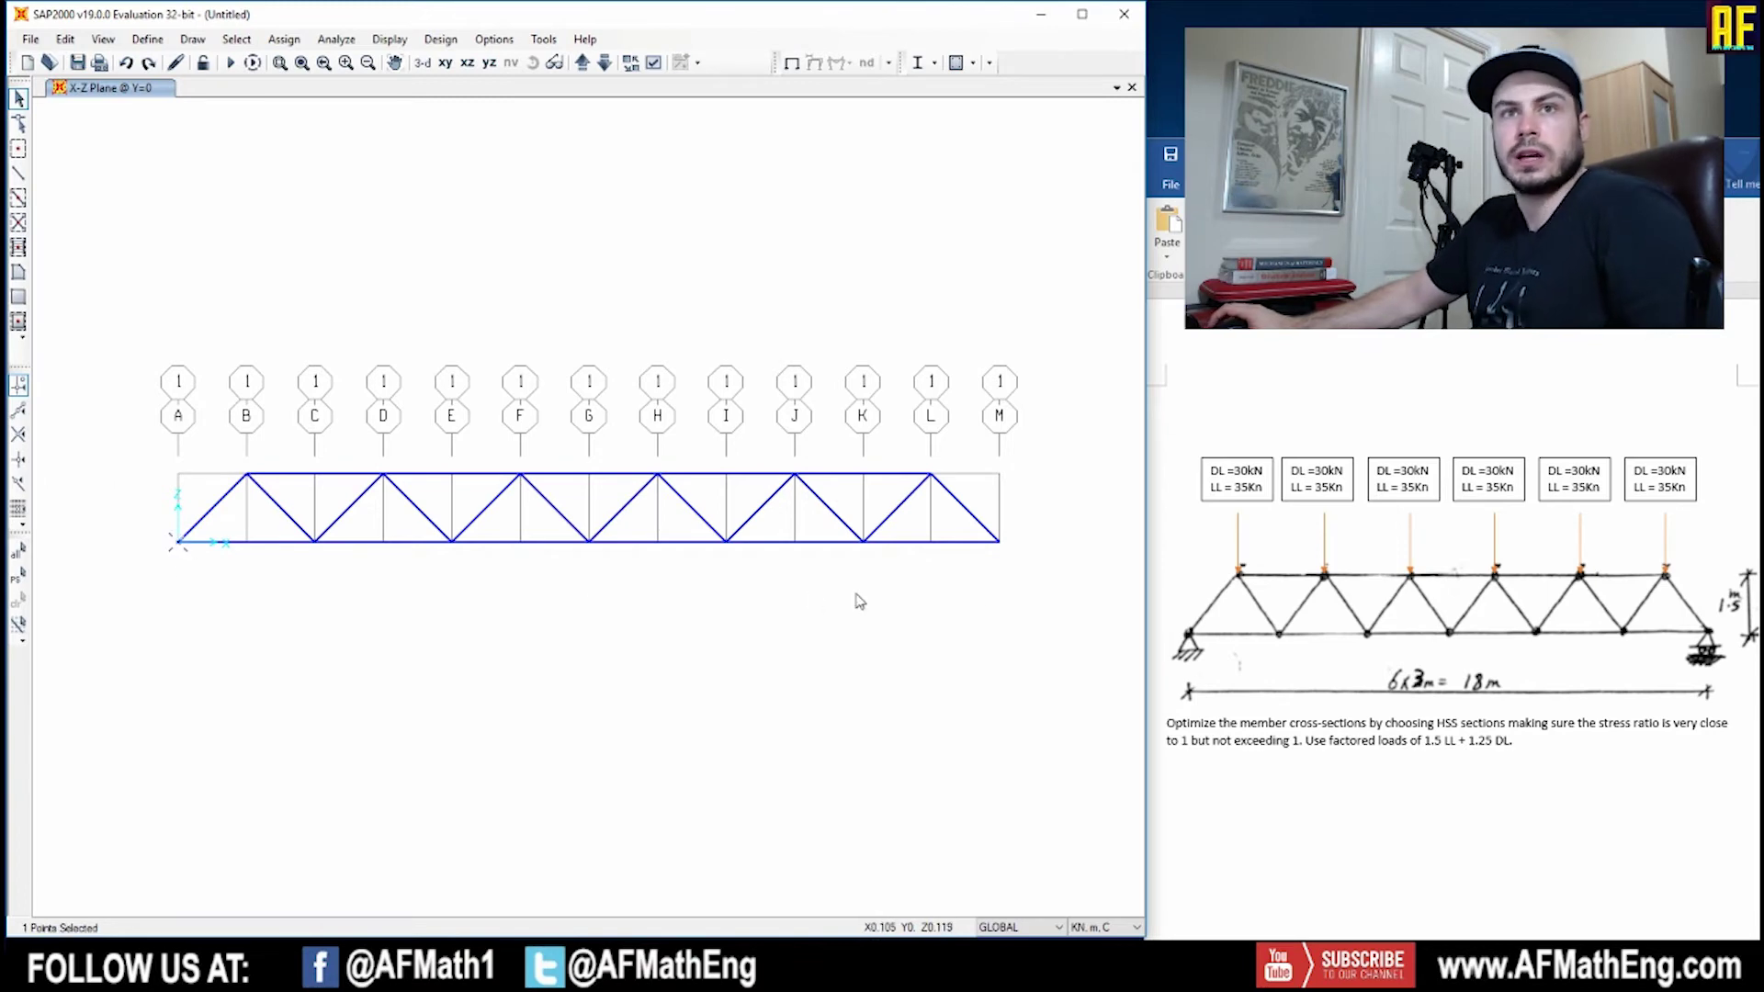
left_click(282, 39)
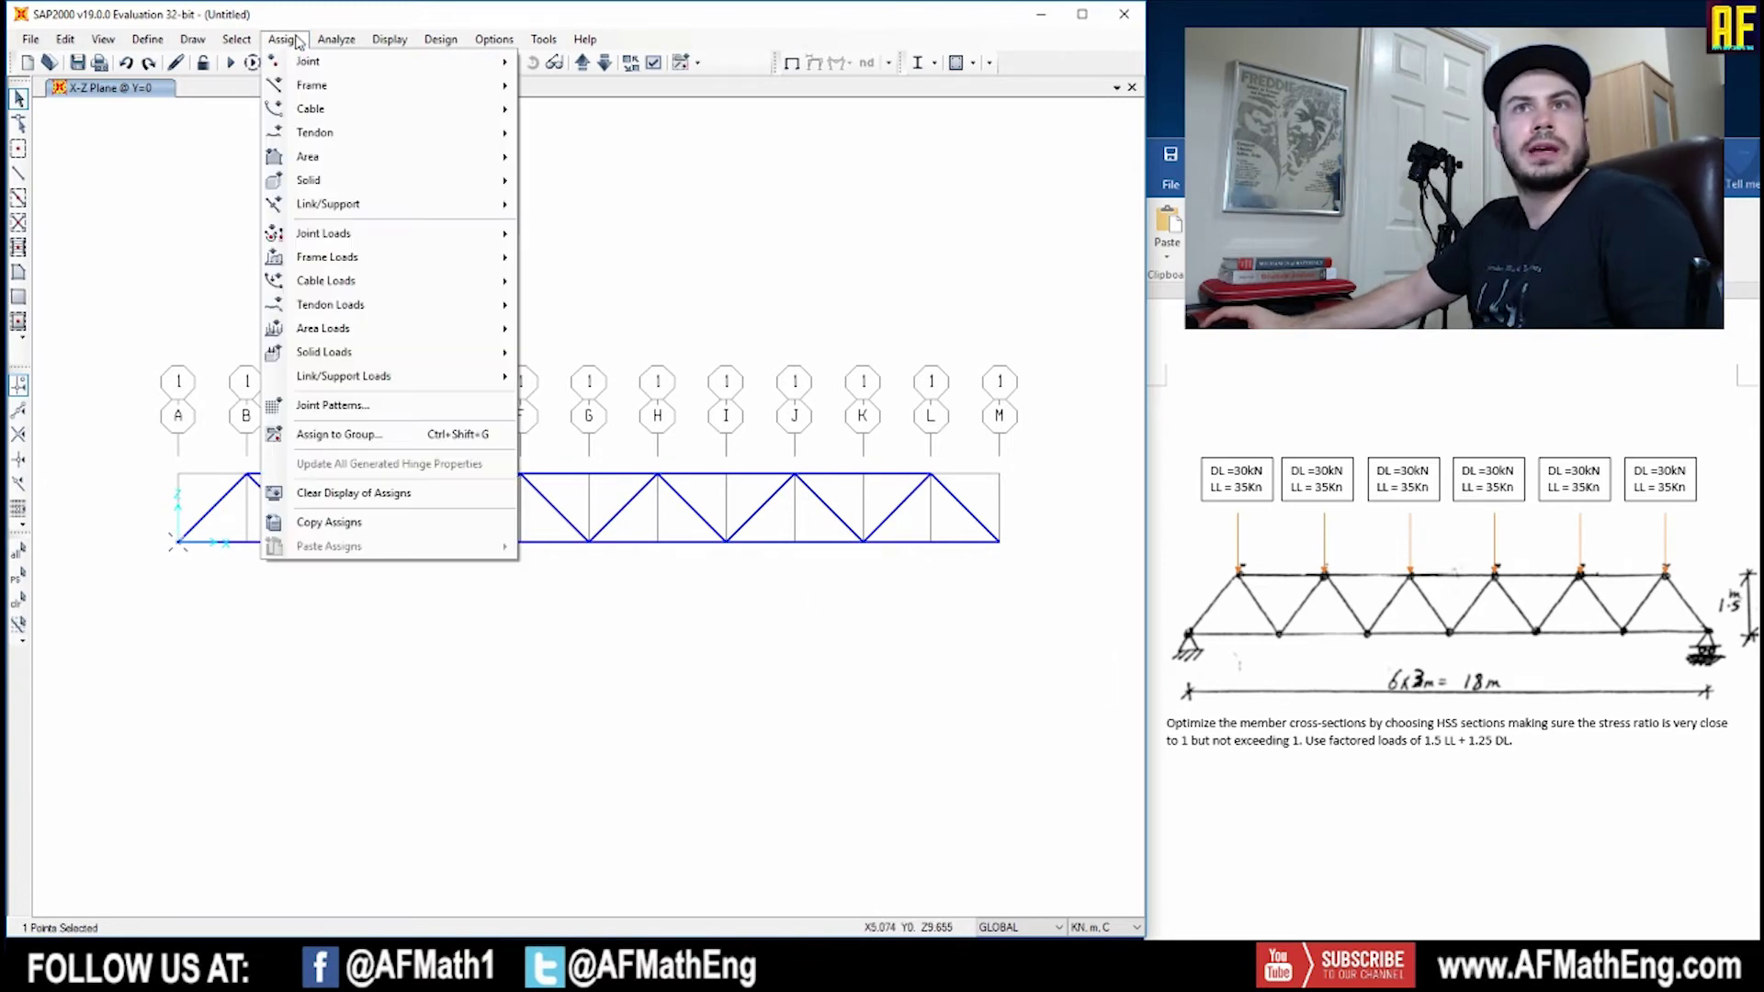
mouse_move(308, 61)
left_click(593, 64)
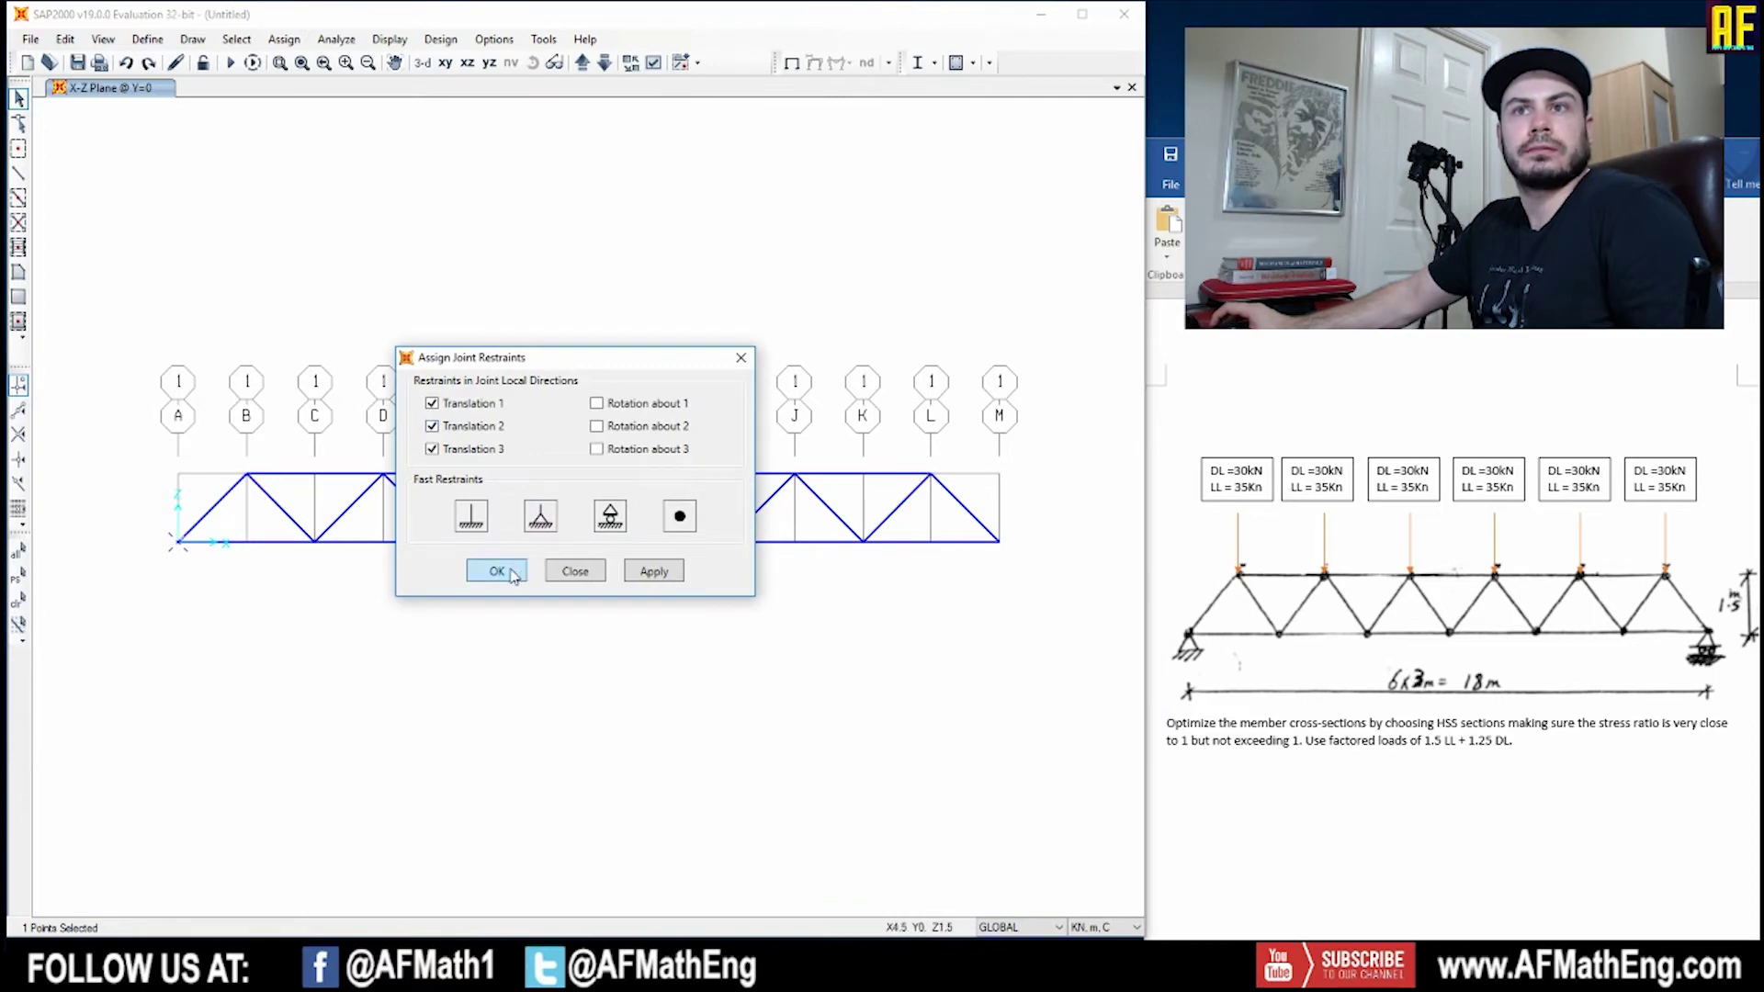
left_click(496, 572)
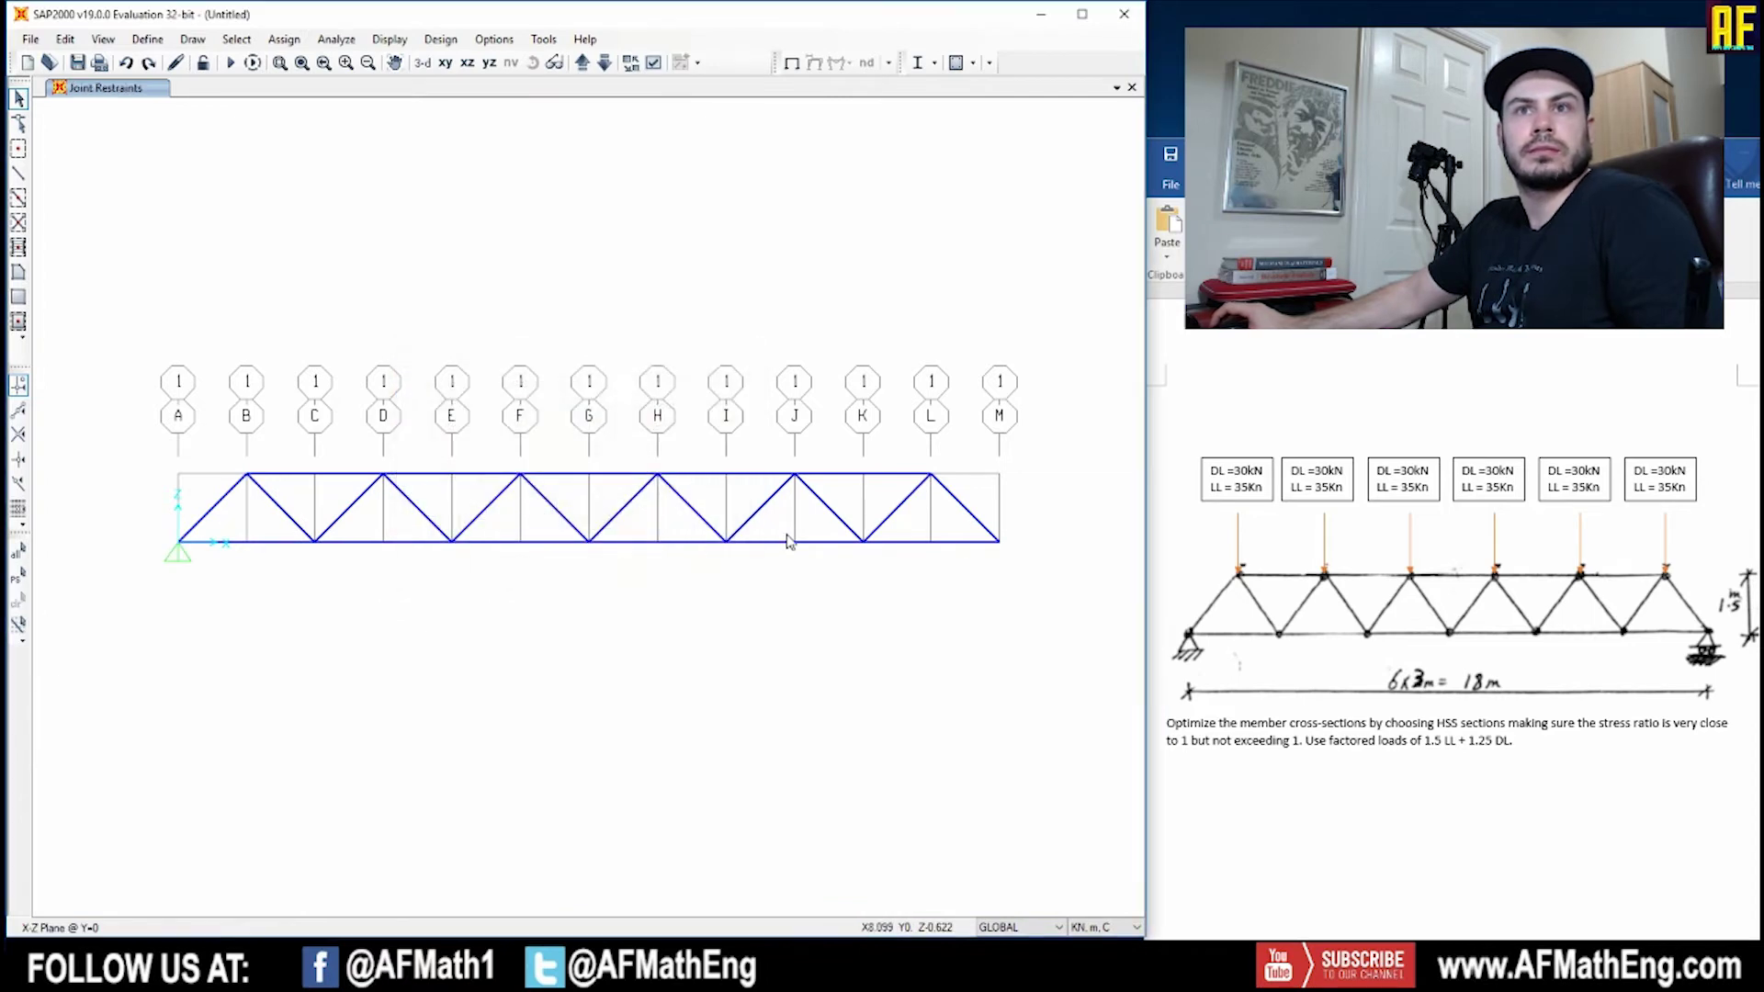
Assign a roller restraint to the right-end joint M.
left_click(999, 542)
left_click(284, 39)
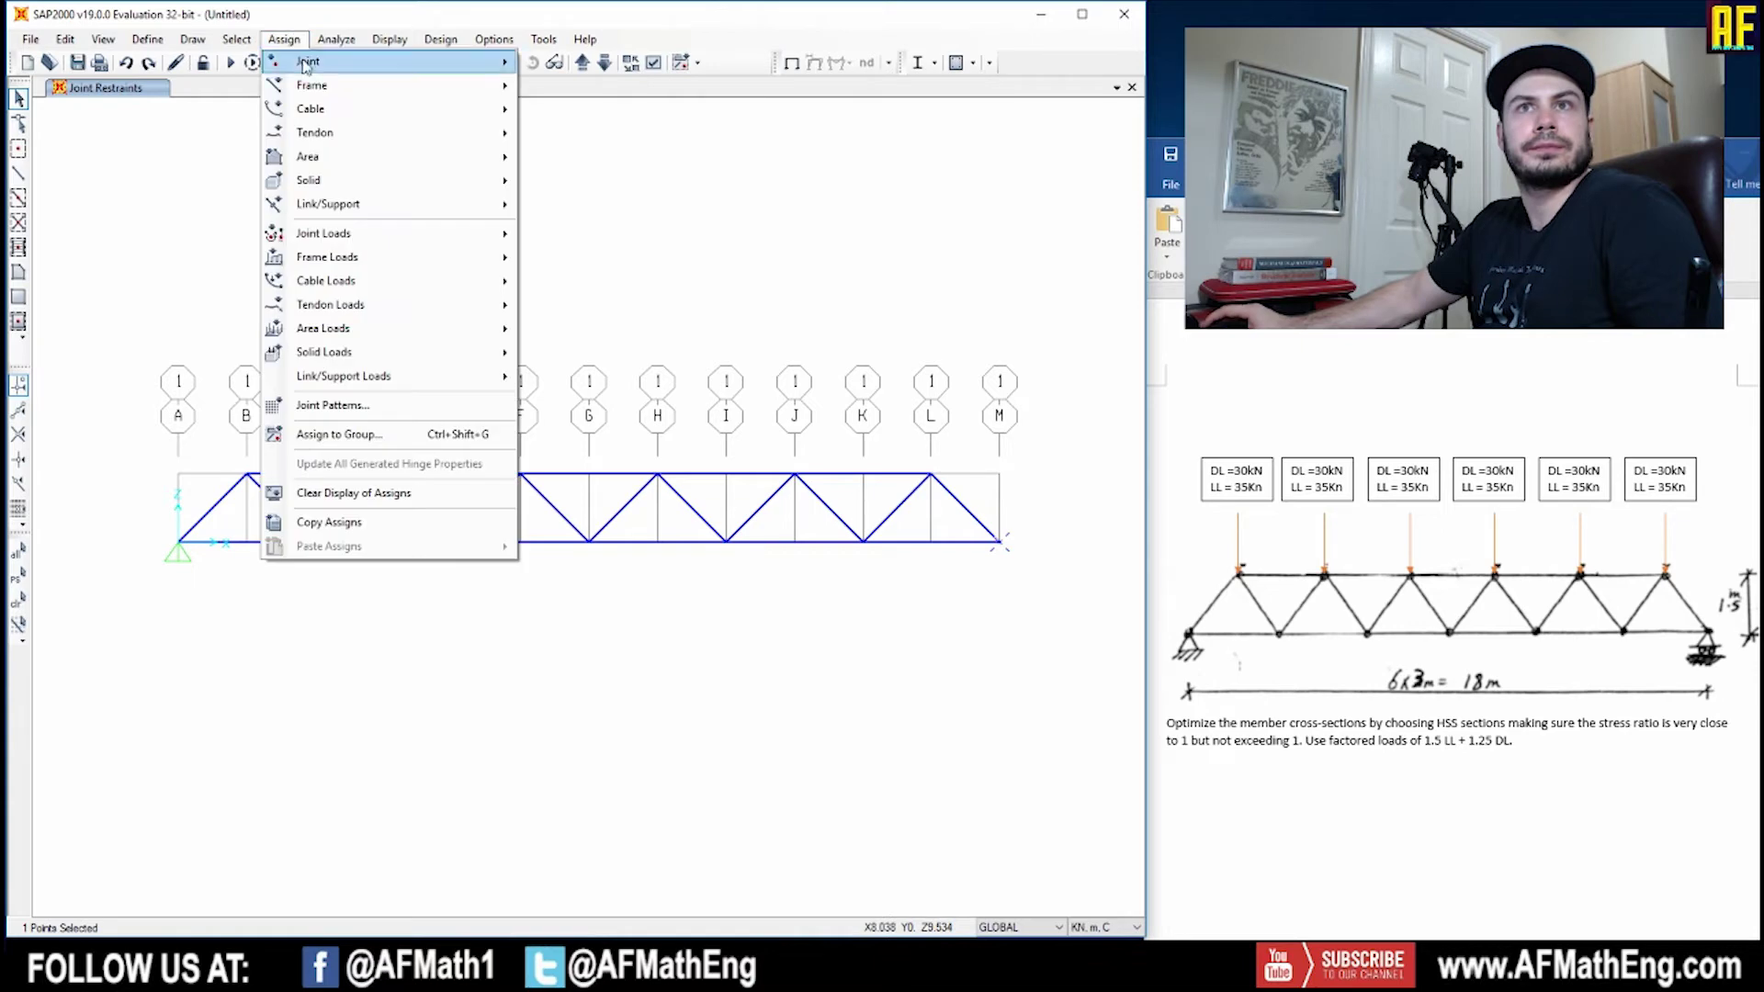
left_click(630, 69)
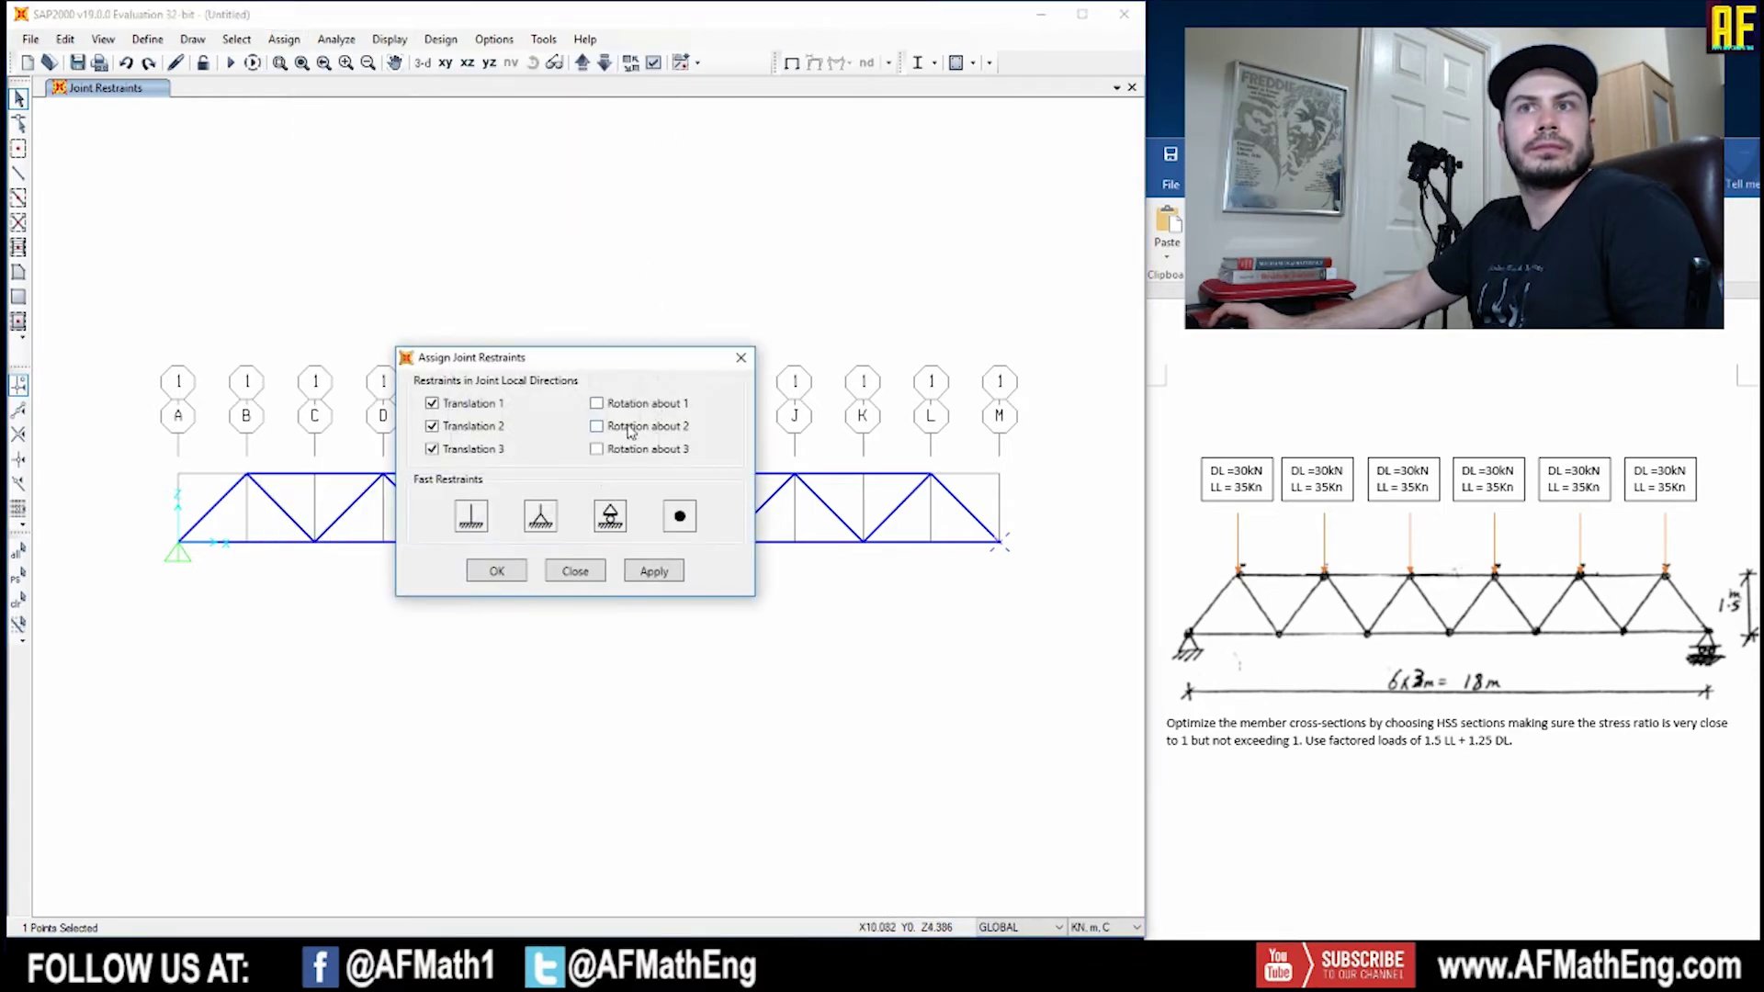
left_click(610, 516)
left_click(496, 572)
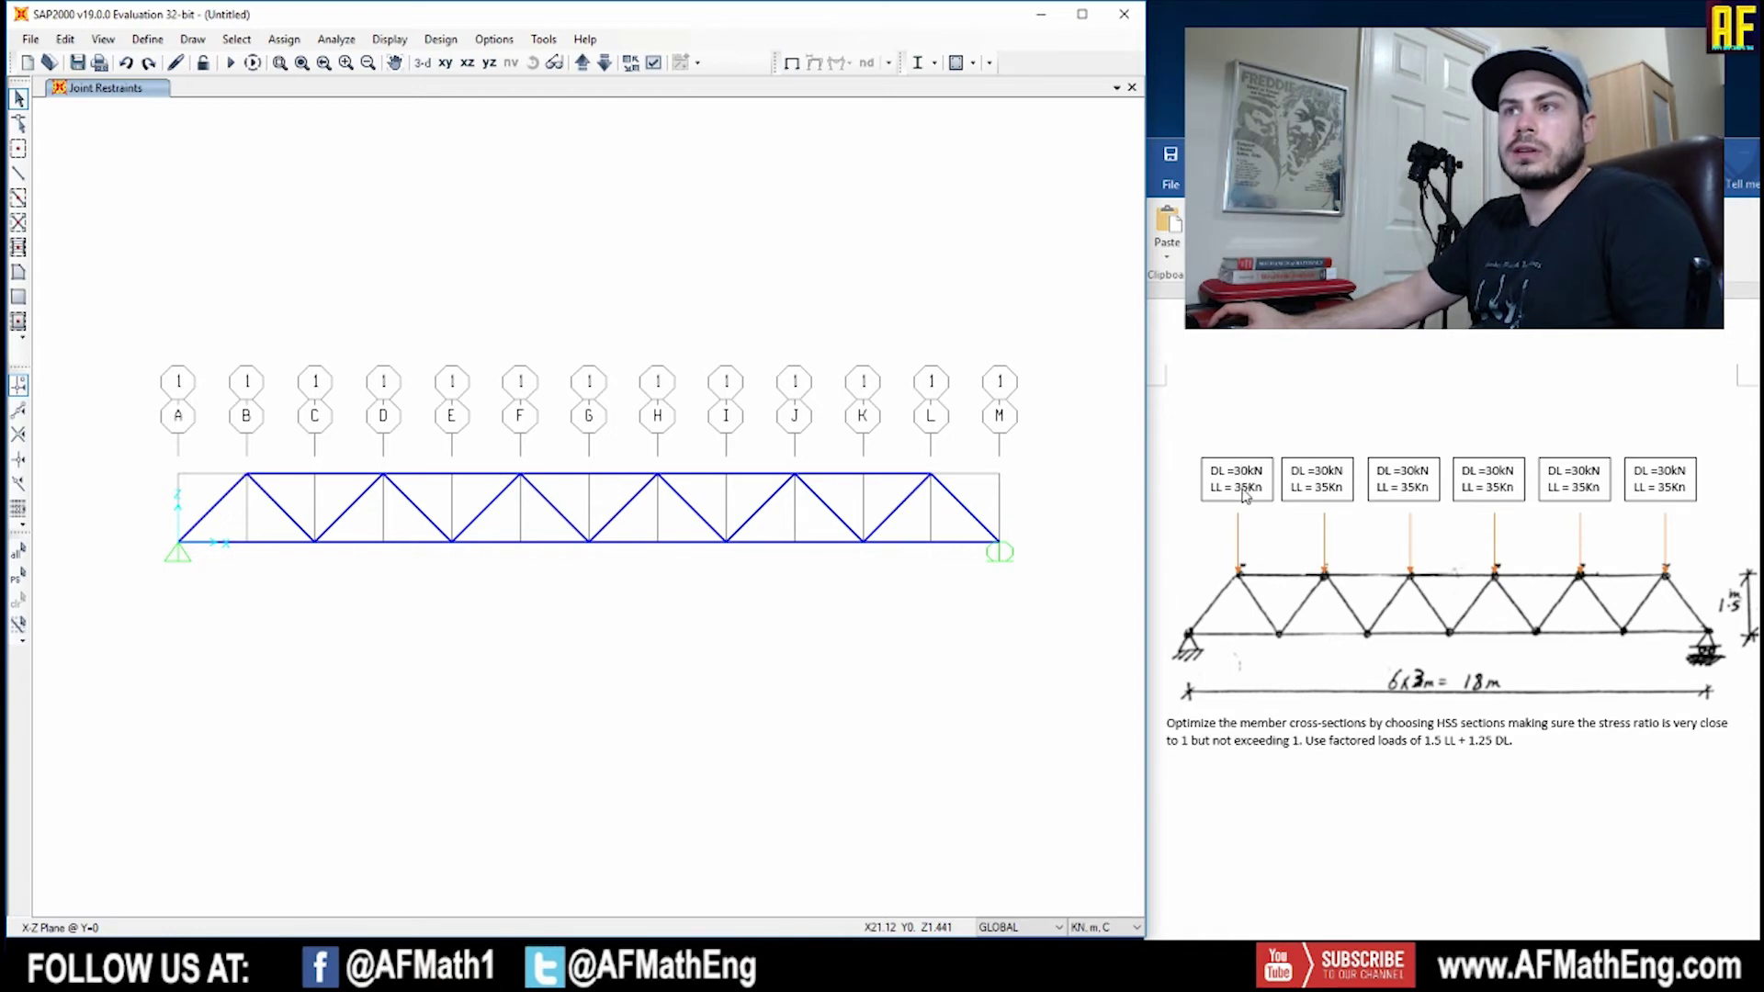
left_click(148, 39)
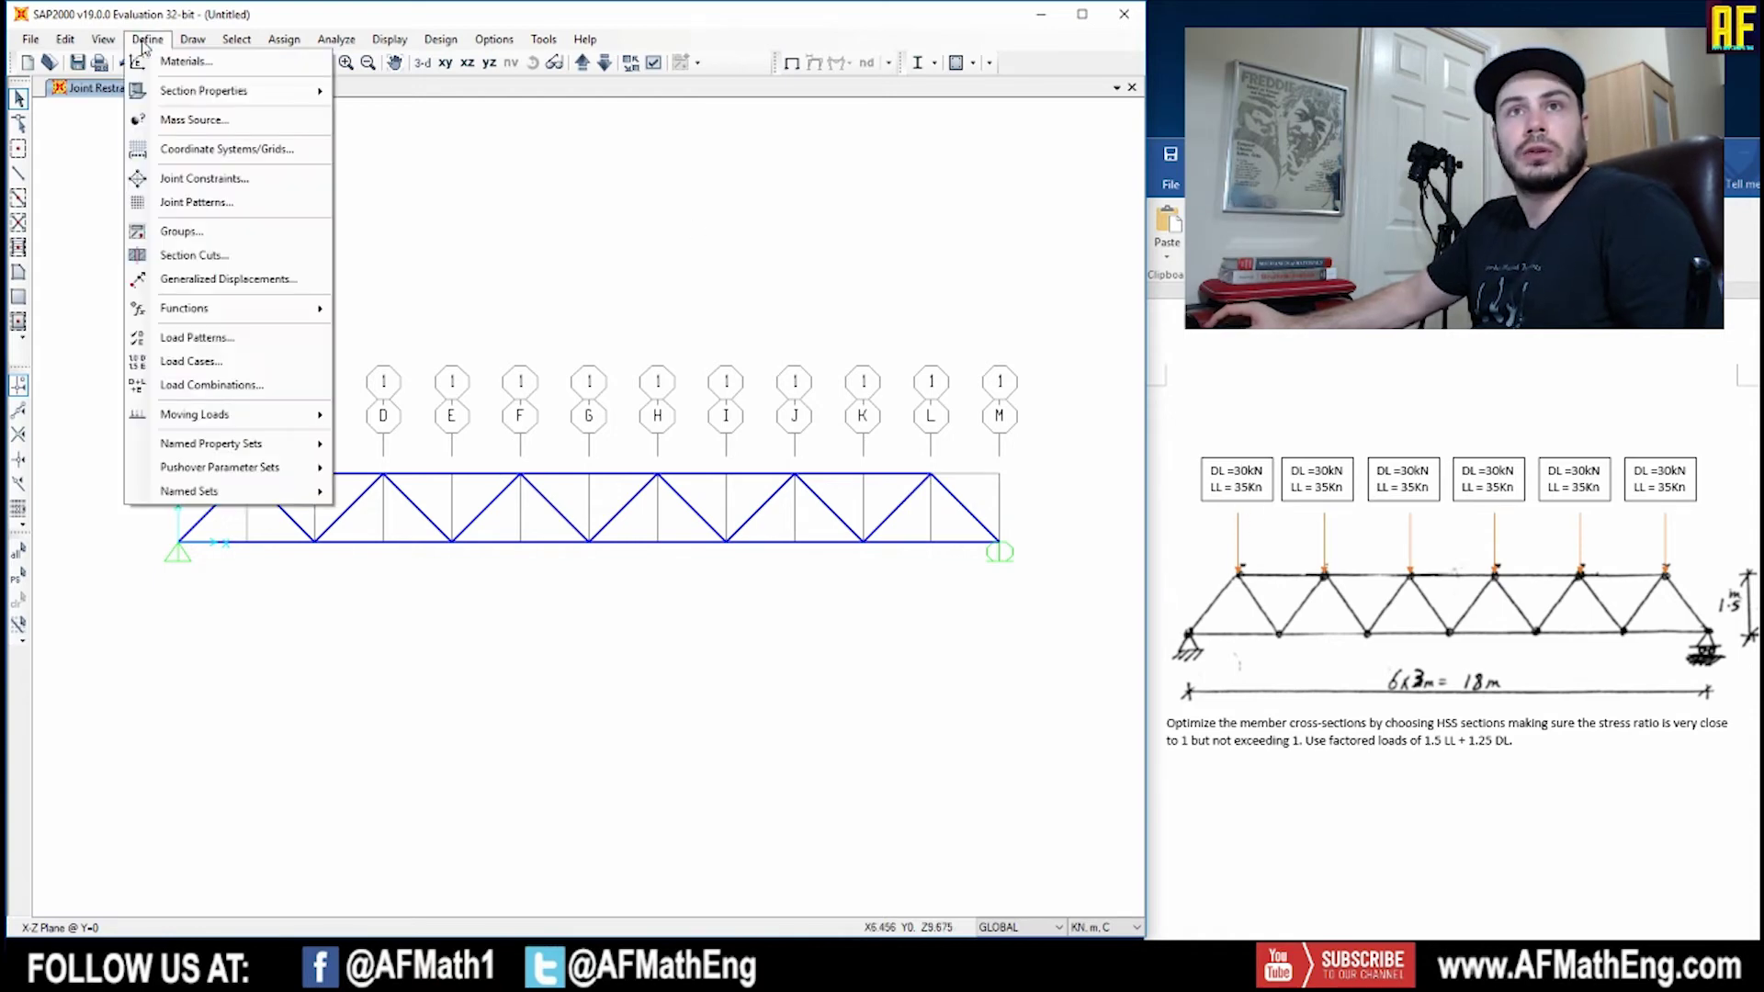
Add a load pattern named LIVE with self-weight multiplier 0 next to DEAD.
left_click(194, 338)
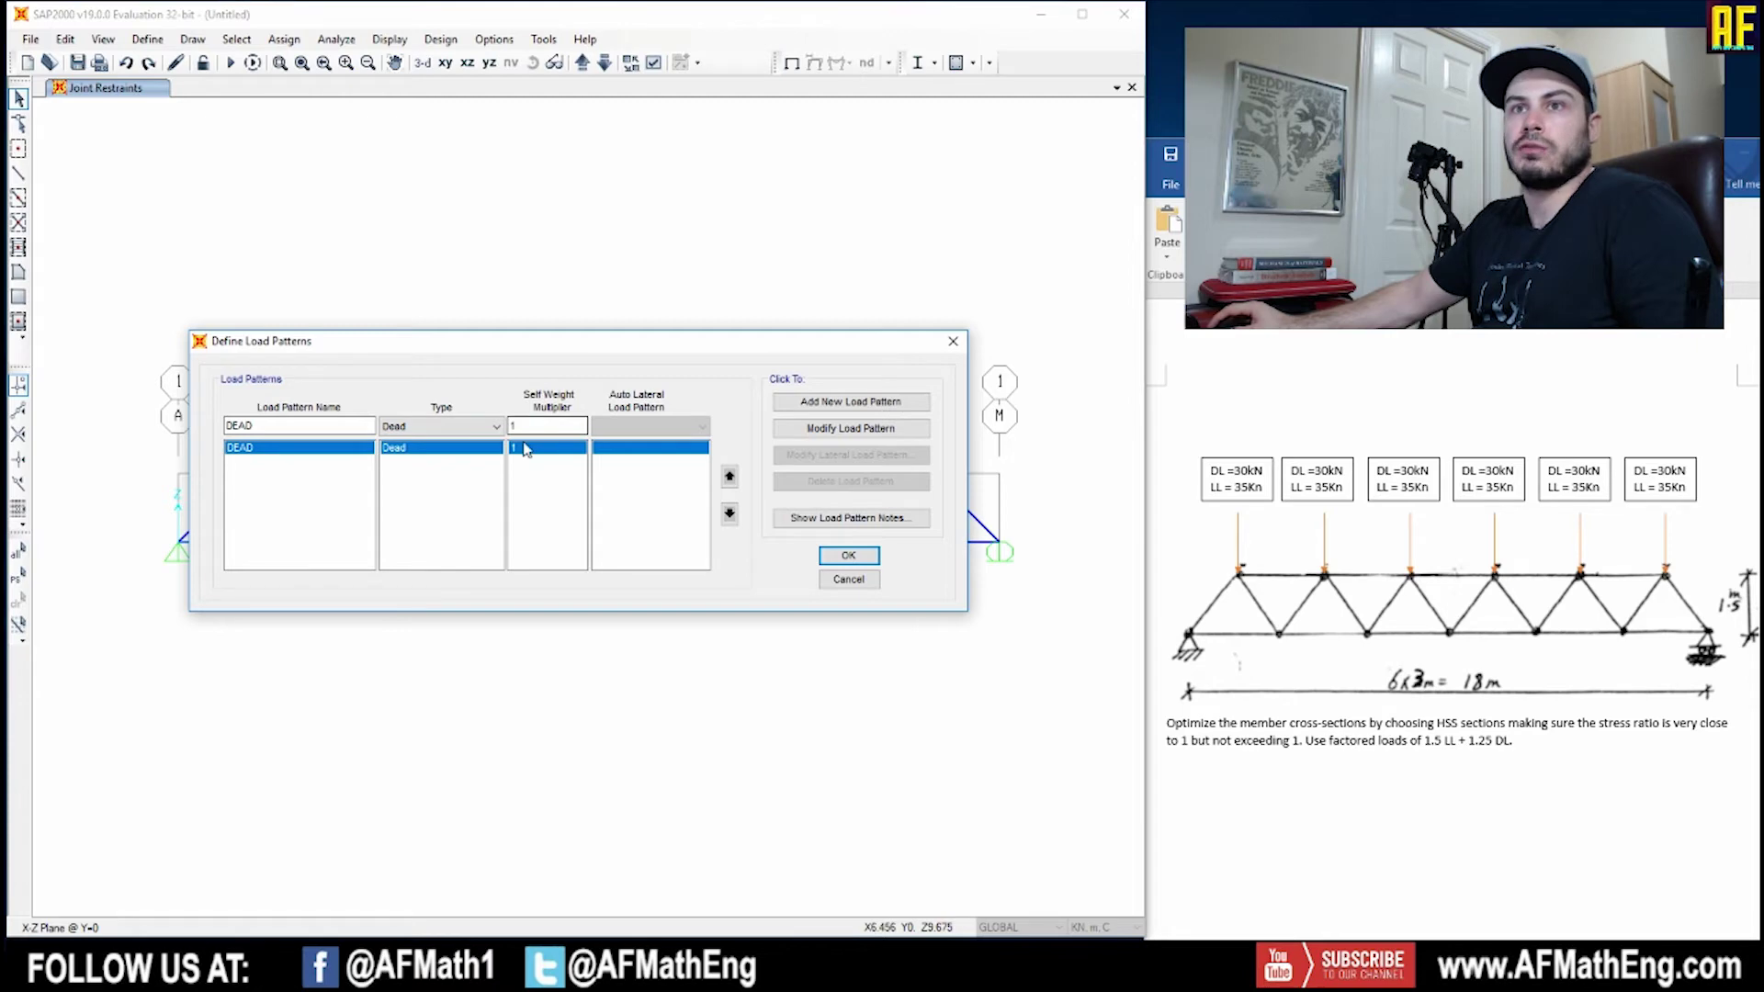
left_click(851, 402)
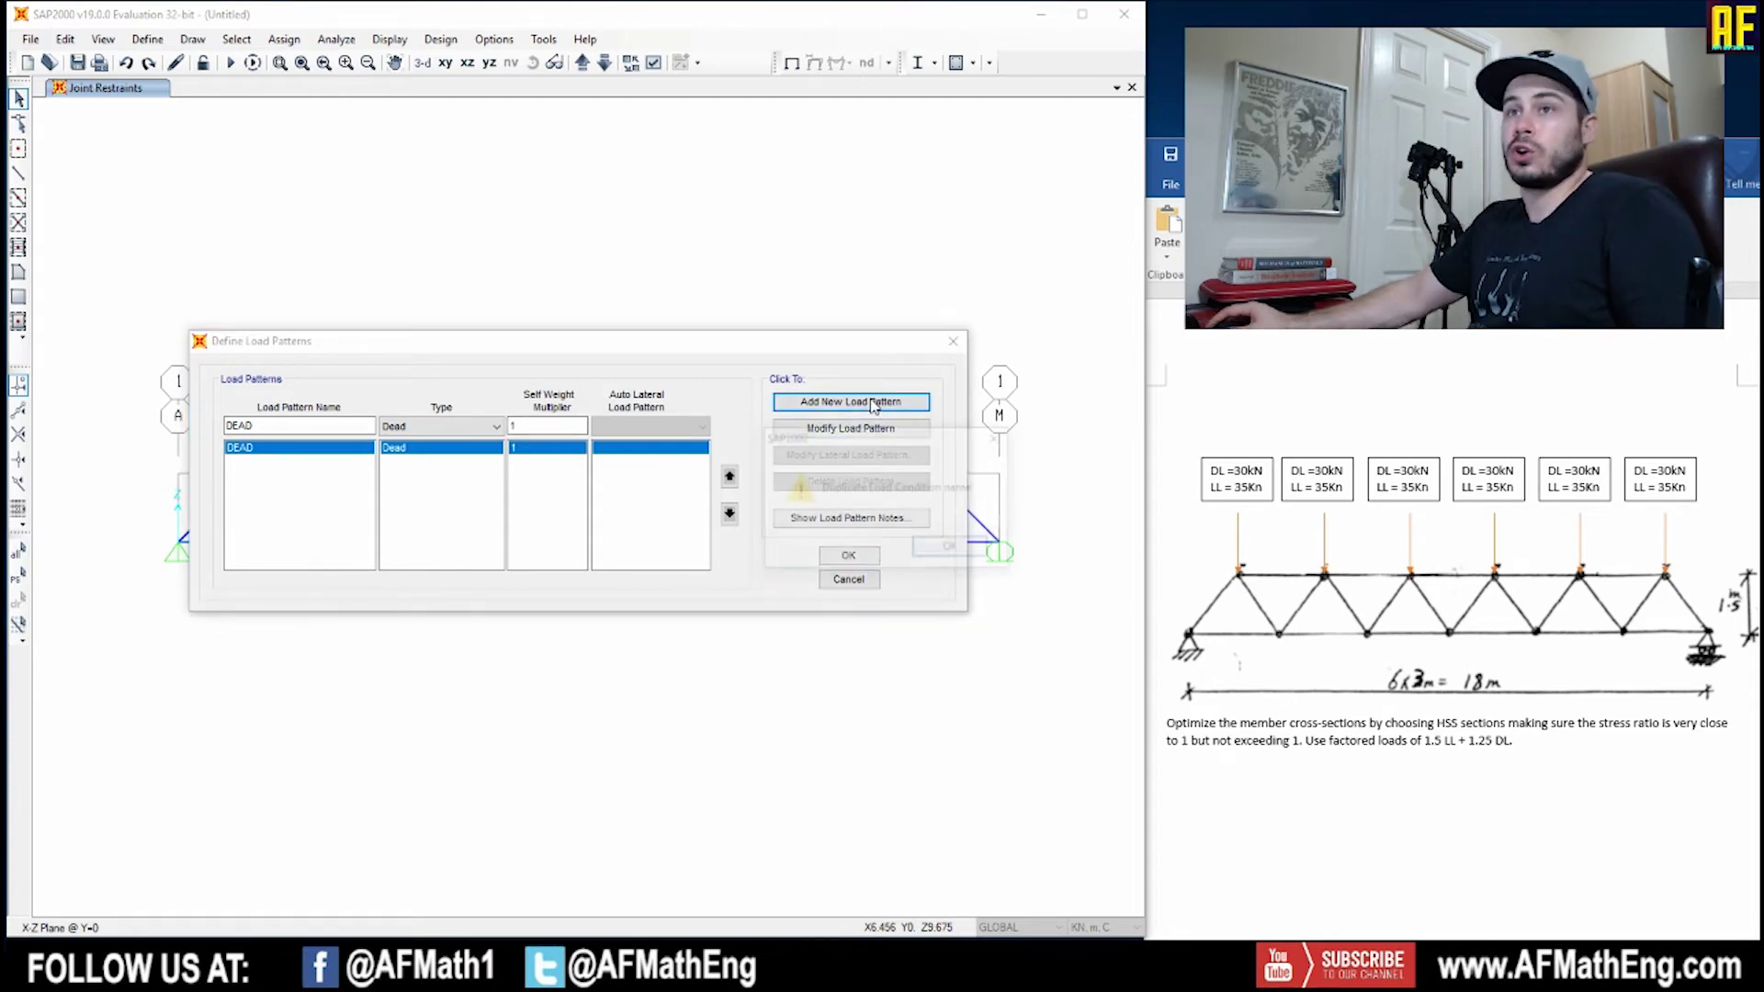
left_click(946, 548)
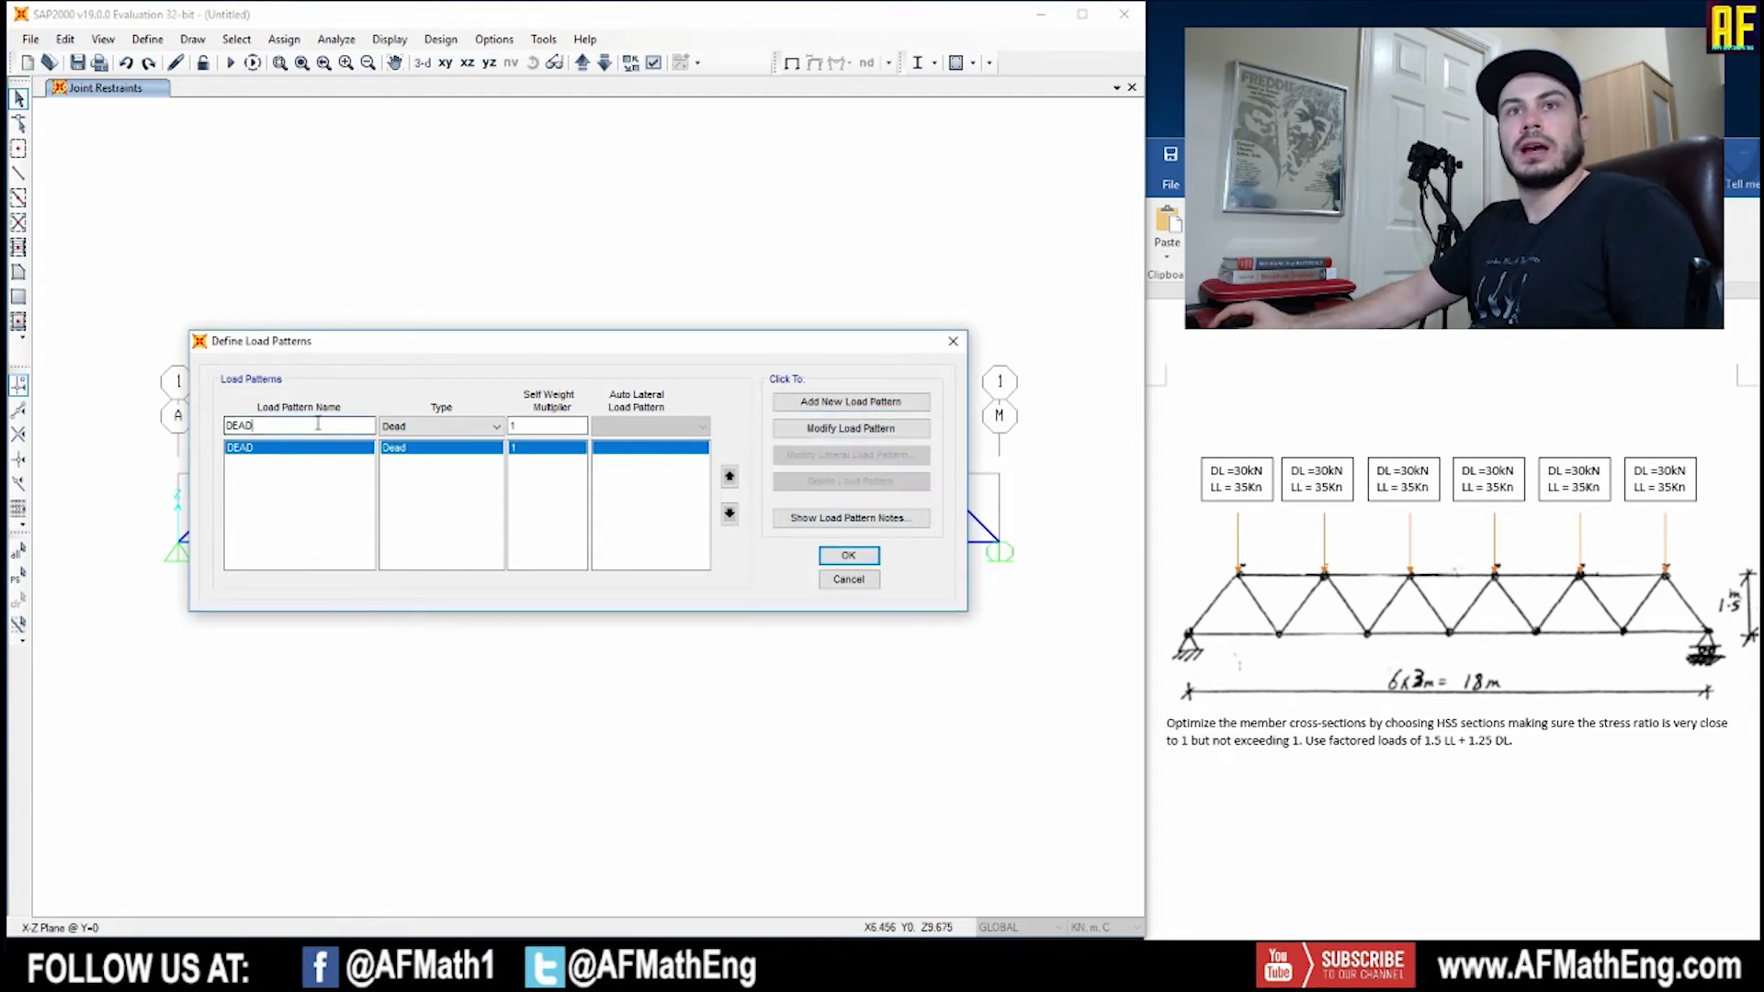
left_click_drag(340, 425, 183, 430)
type("LIVE")
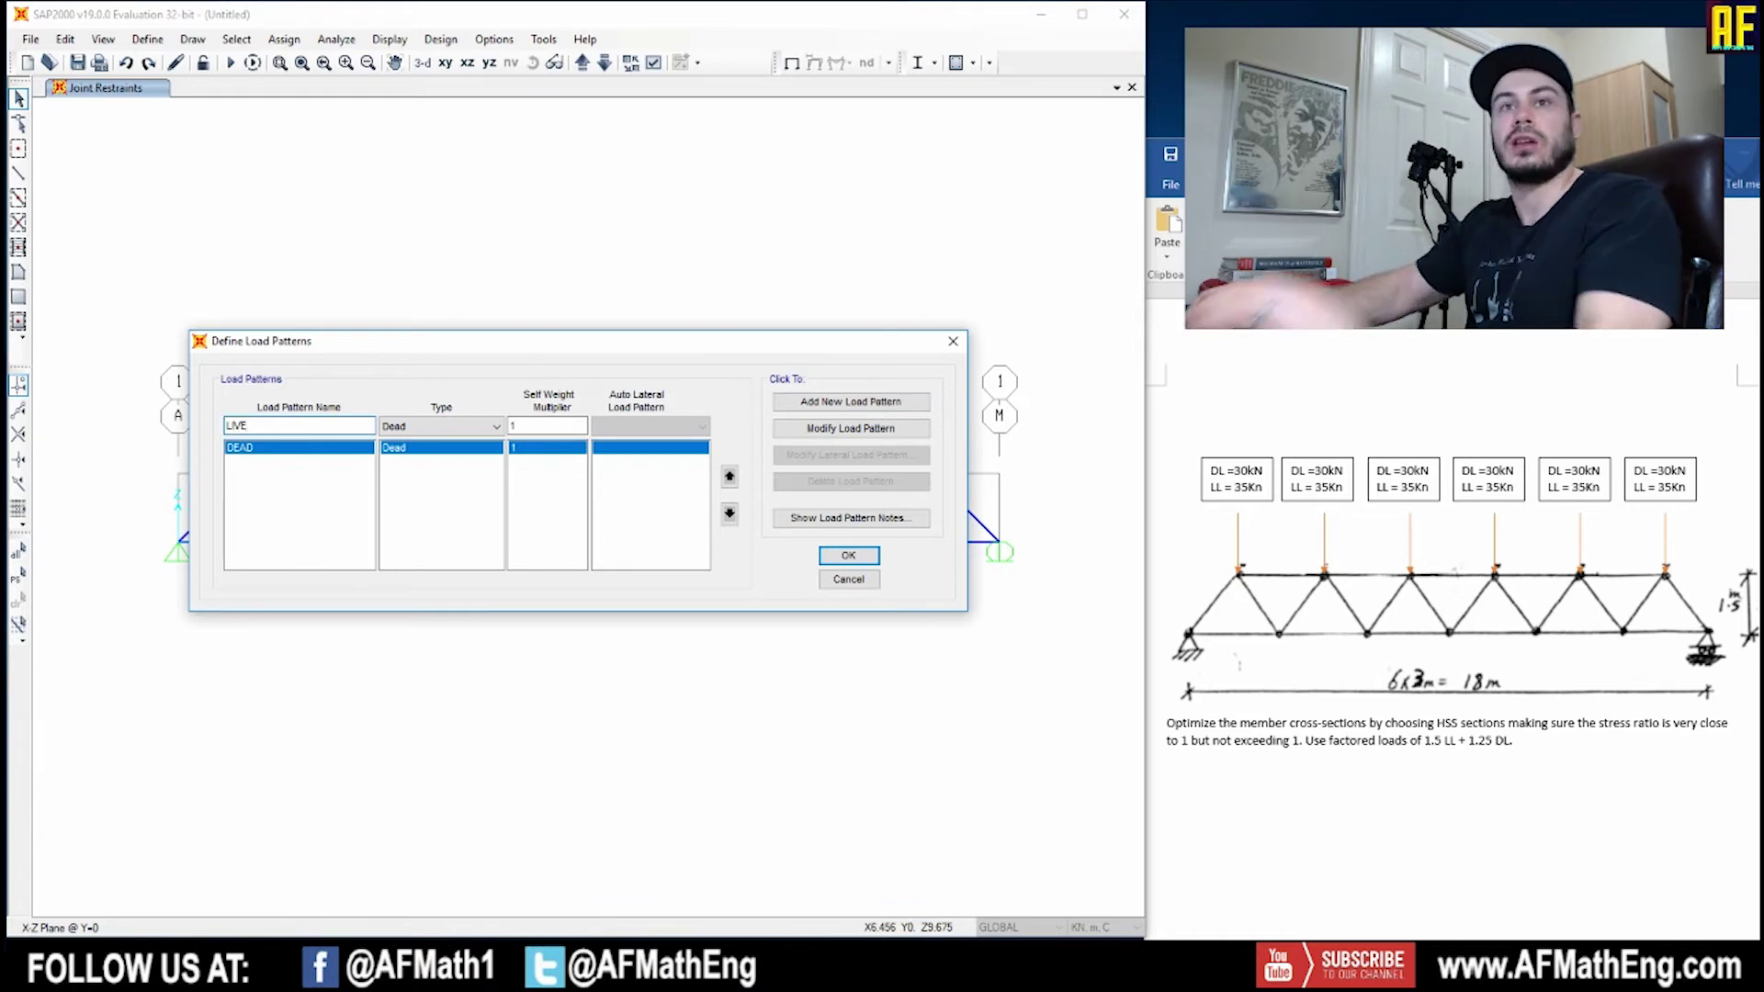
left_click(533, 427)
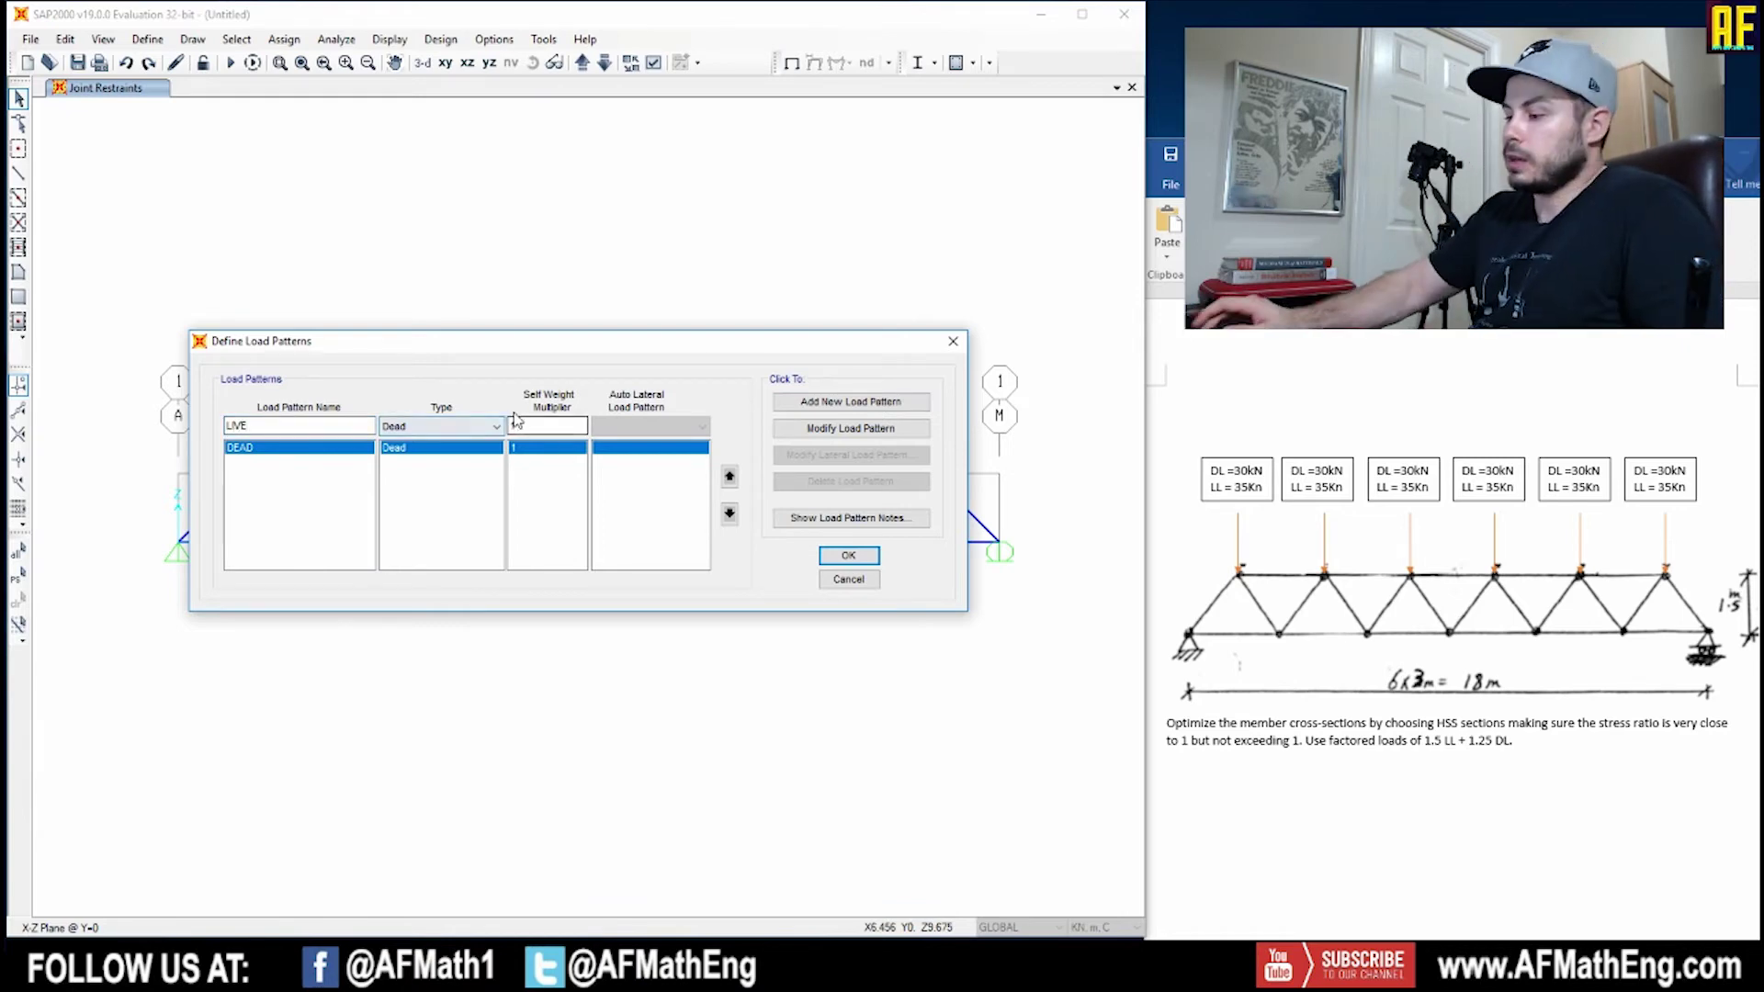
key("BackSpace")
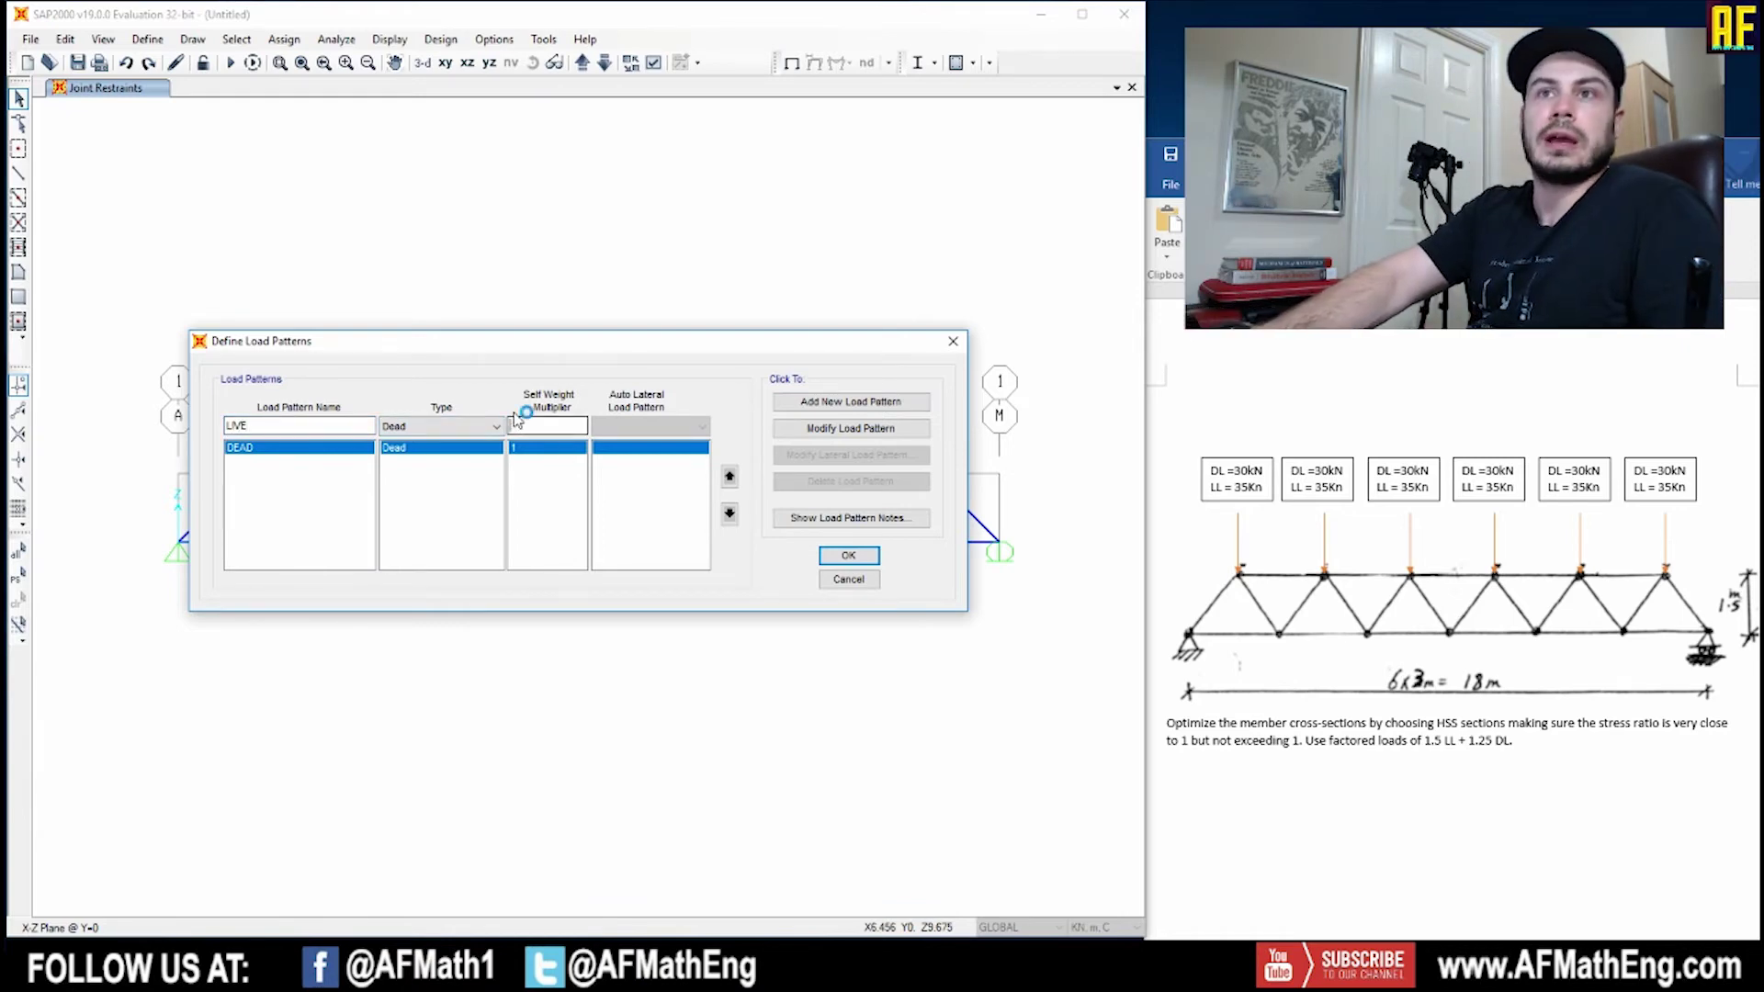
type("0")
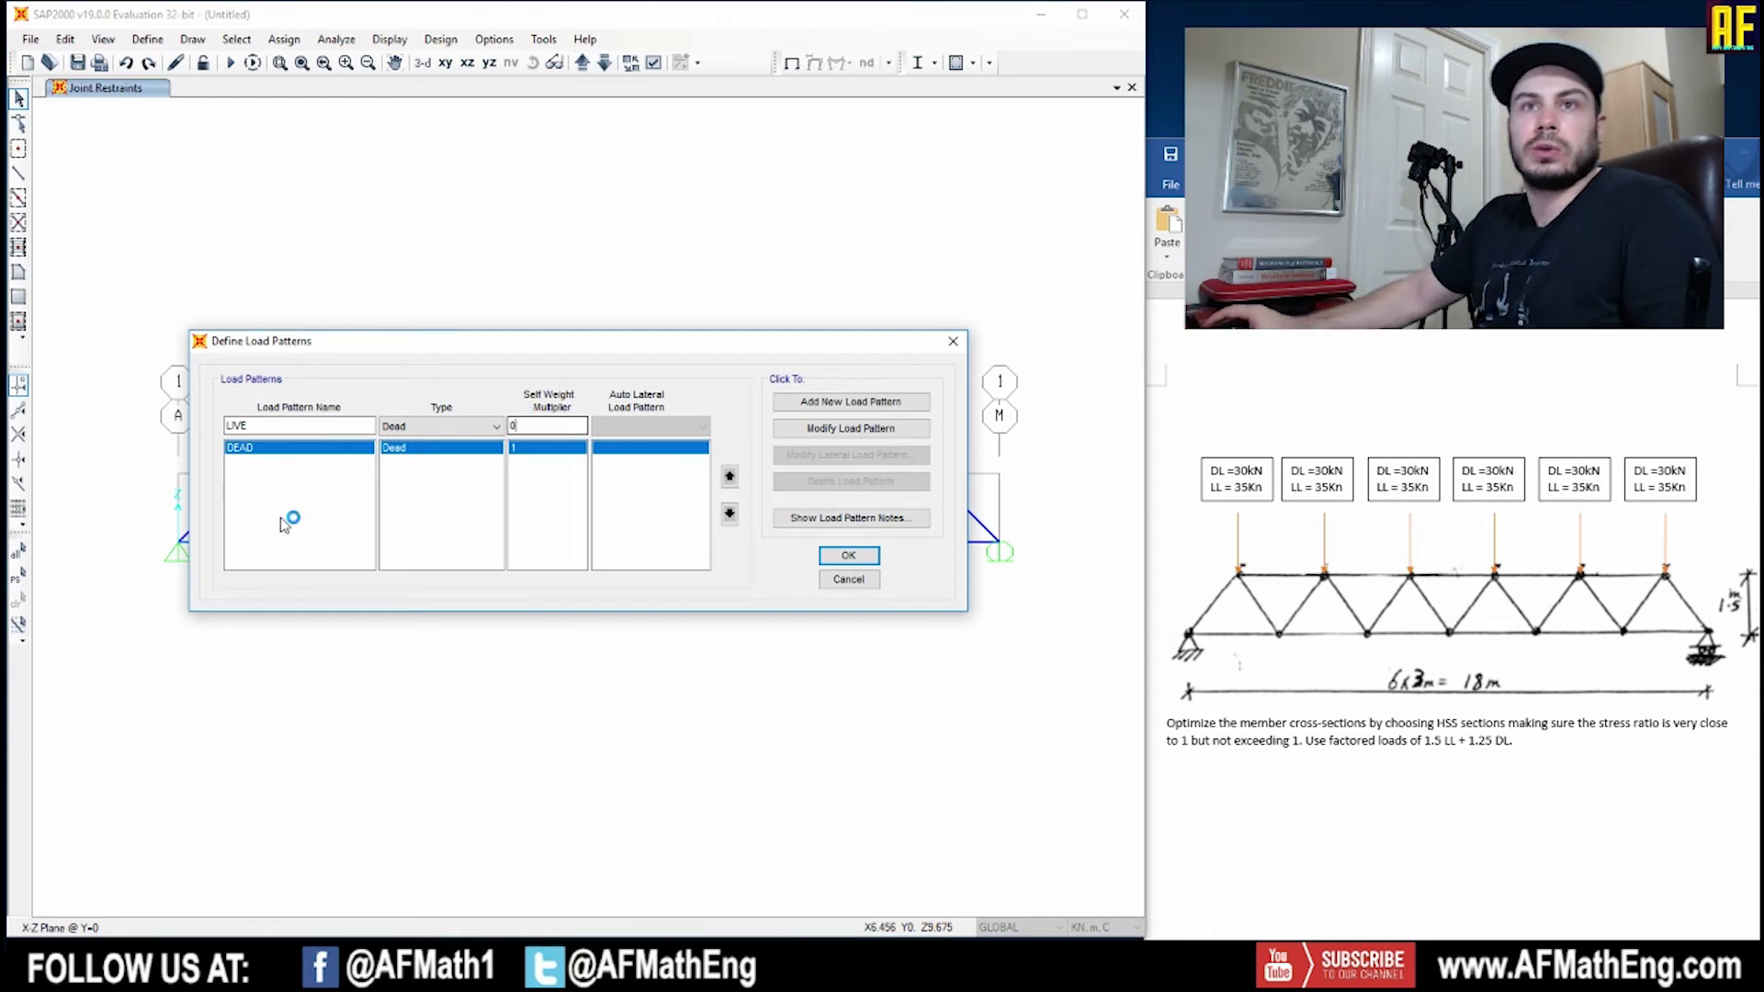
left_click(861, 404)
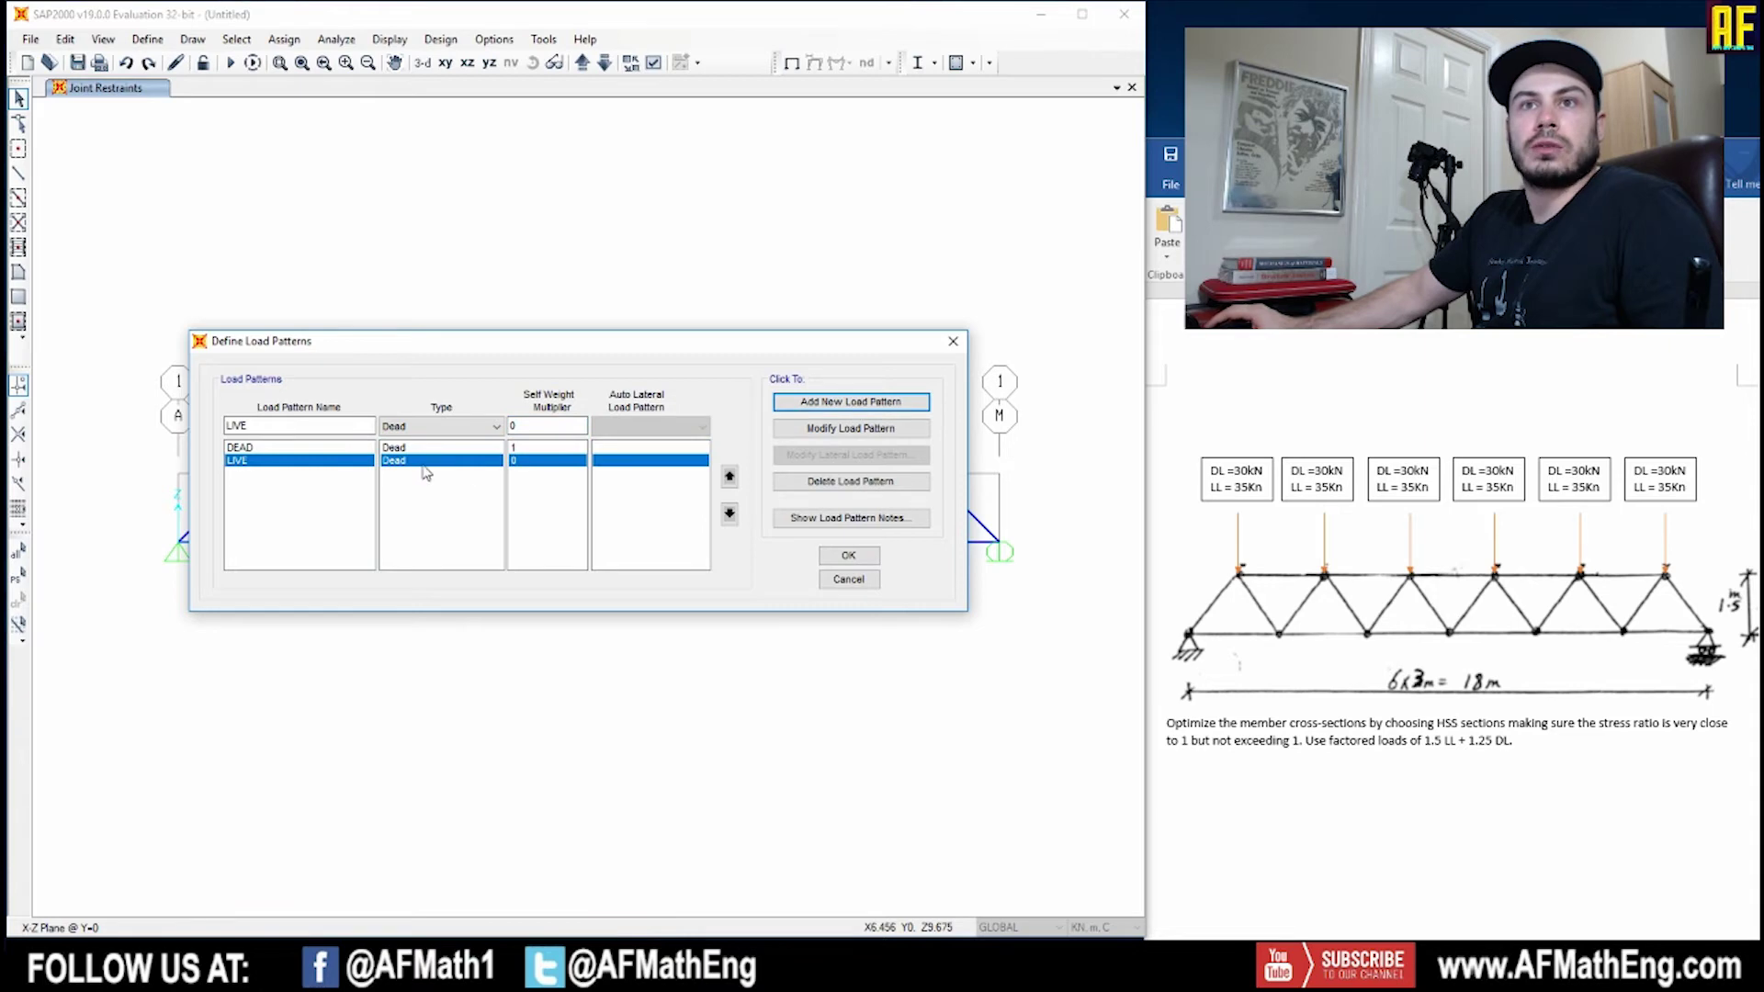
left_click(848, 555)
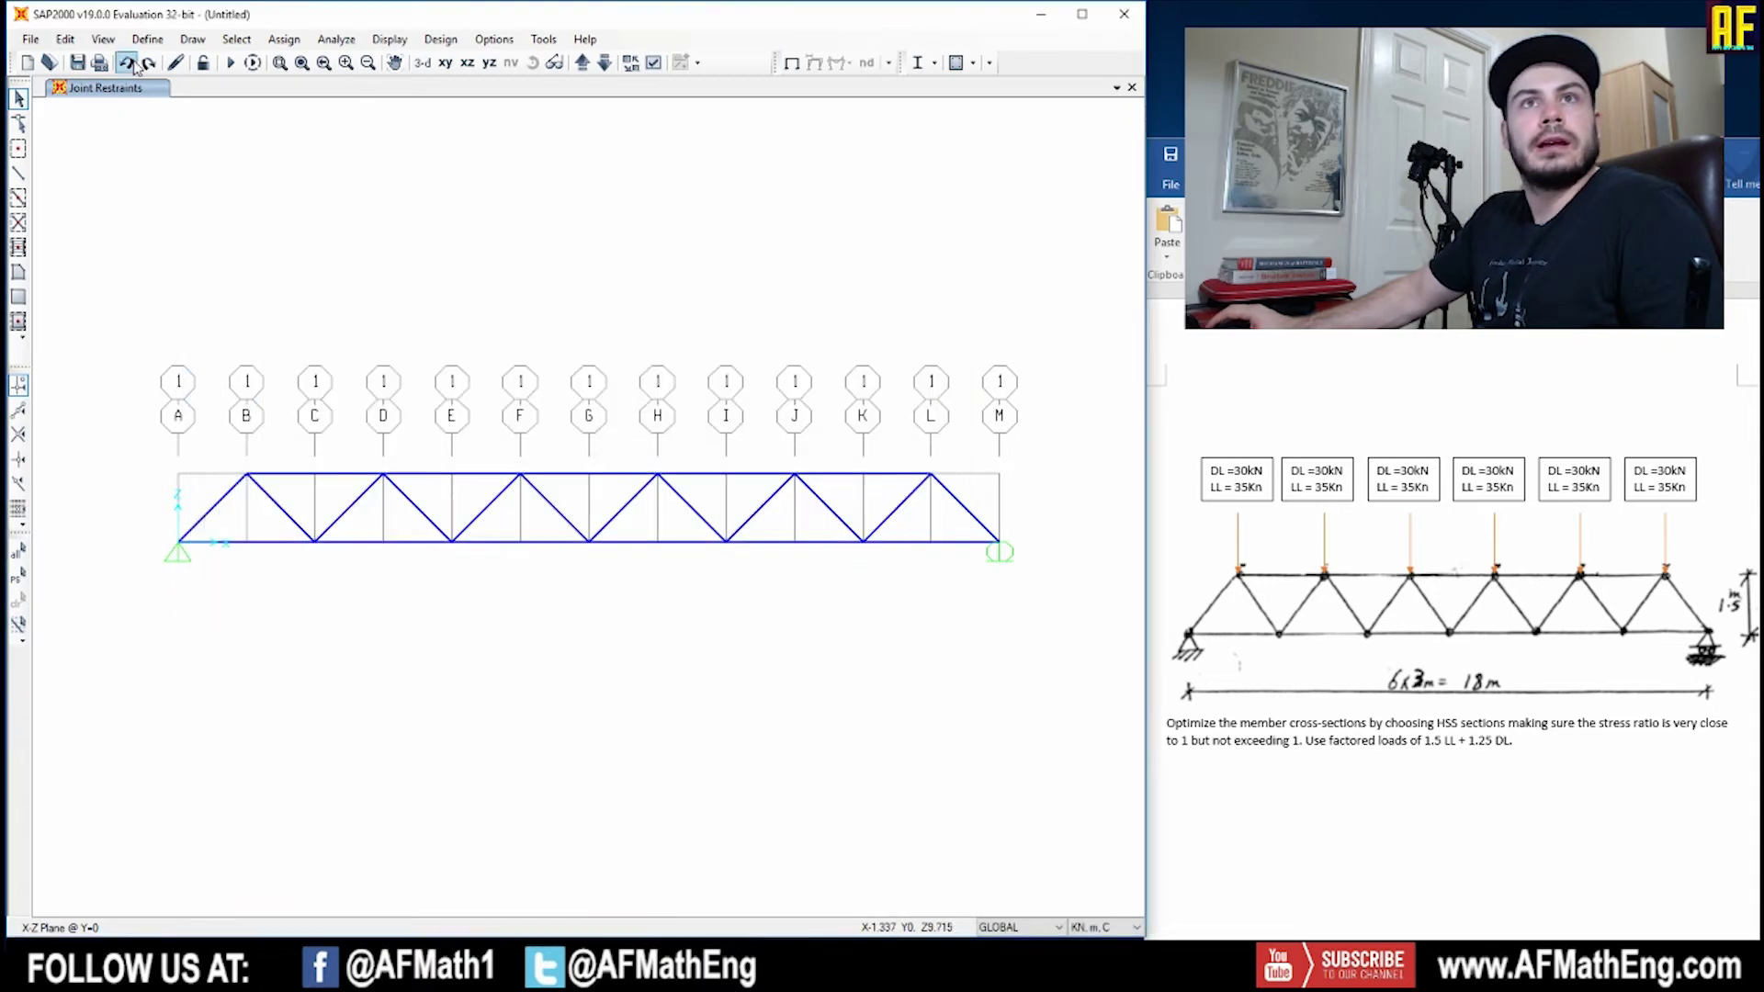
left_click(147, 39)
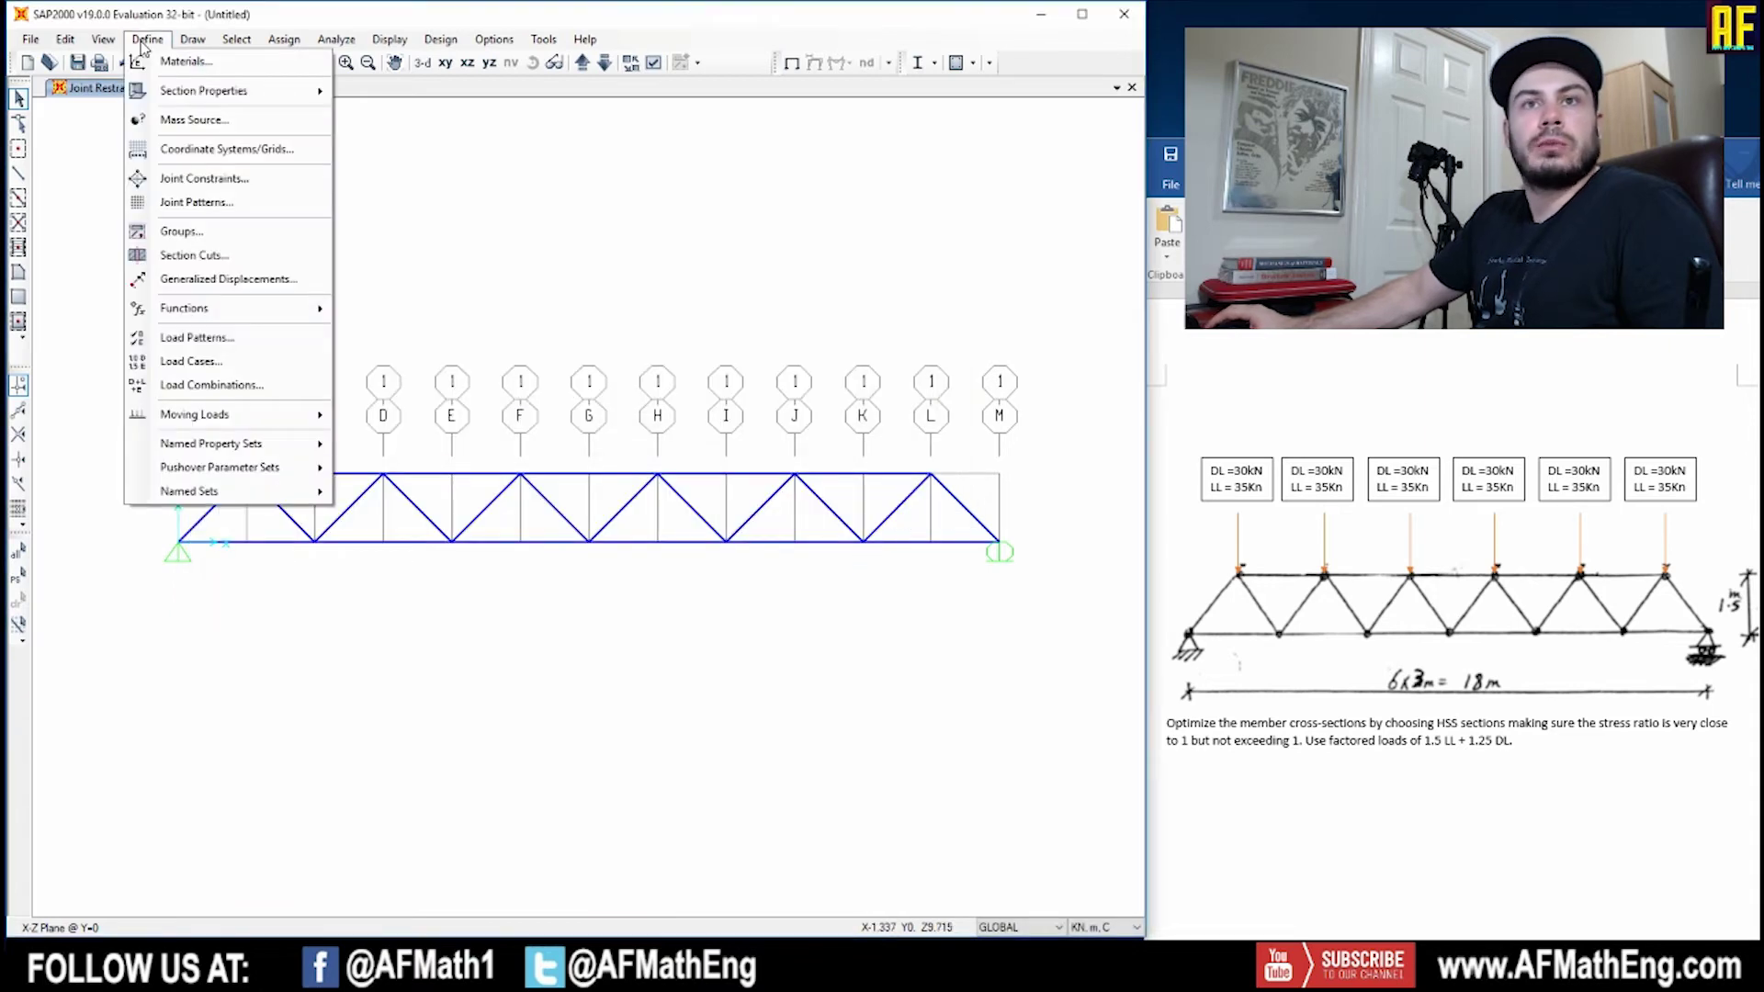
Create Linear Add combination combo1 and add DEAD with scale factor 1.25.
left_click(205, 386)
left_click(676, 384)
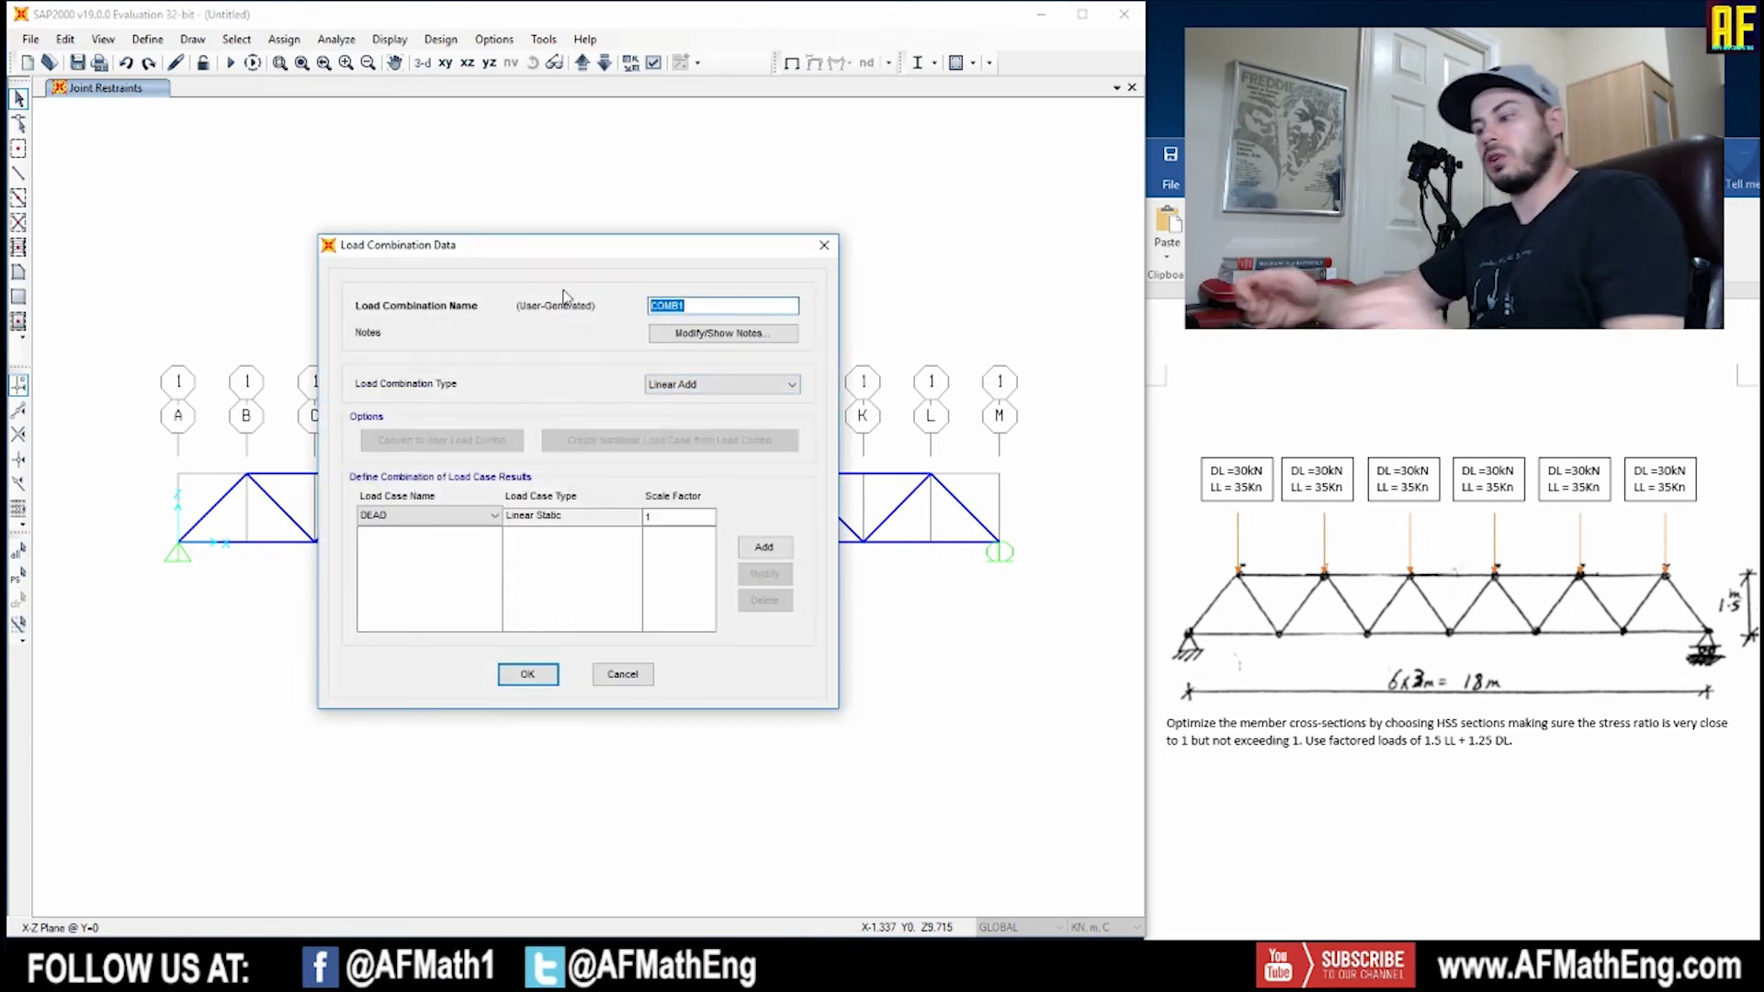
type("combo1")
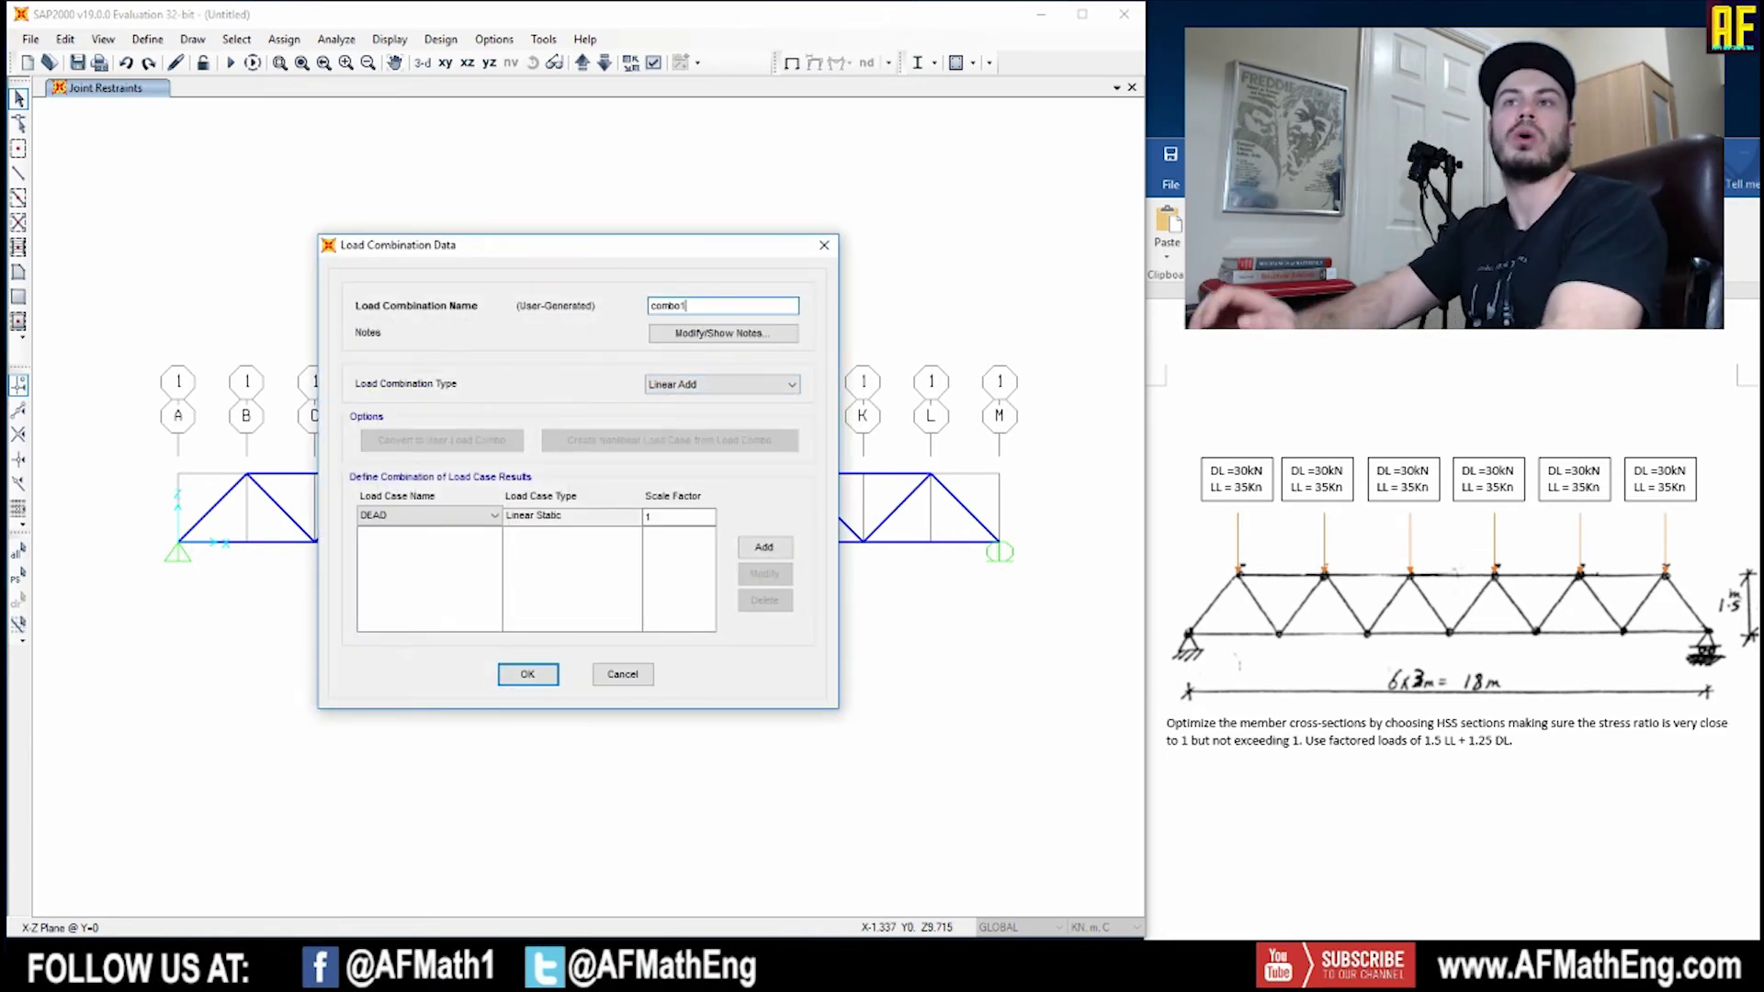
left_click(790, 386)
left_click(787, 391)
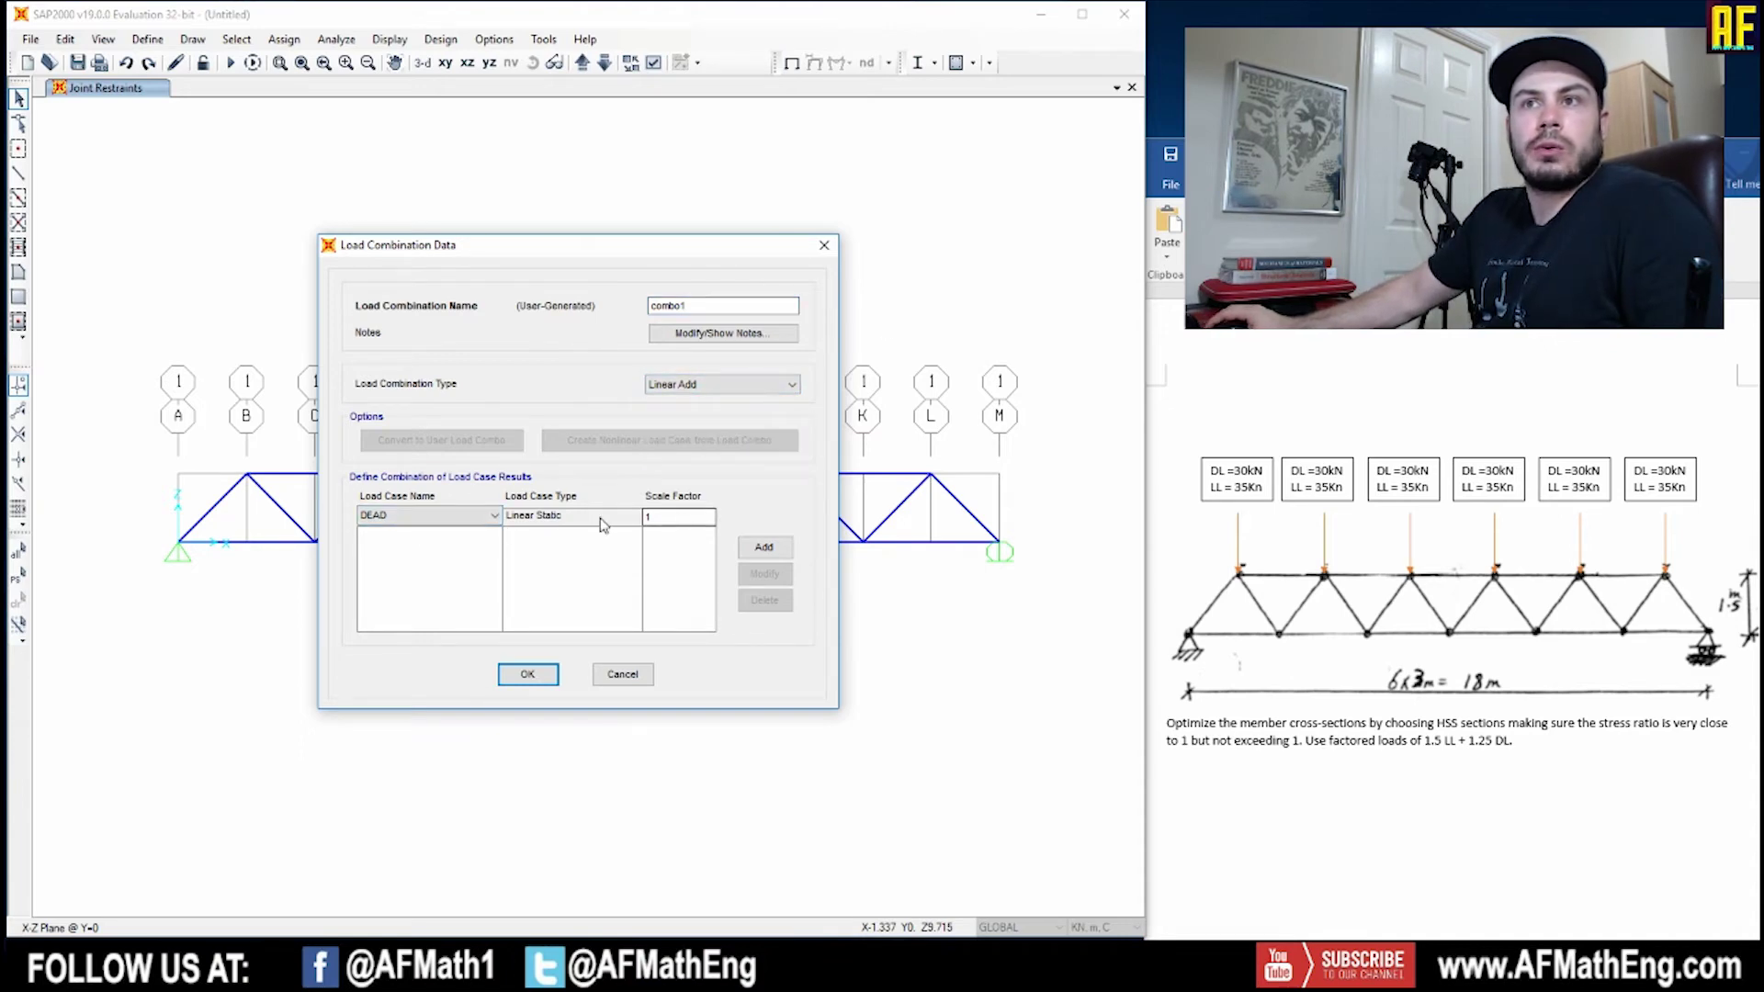
left_click(487, 515)
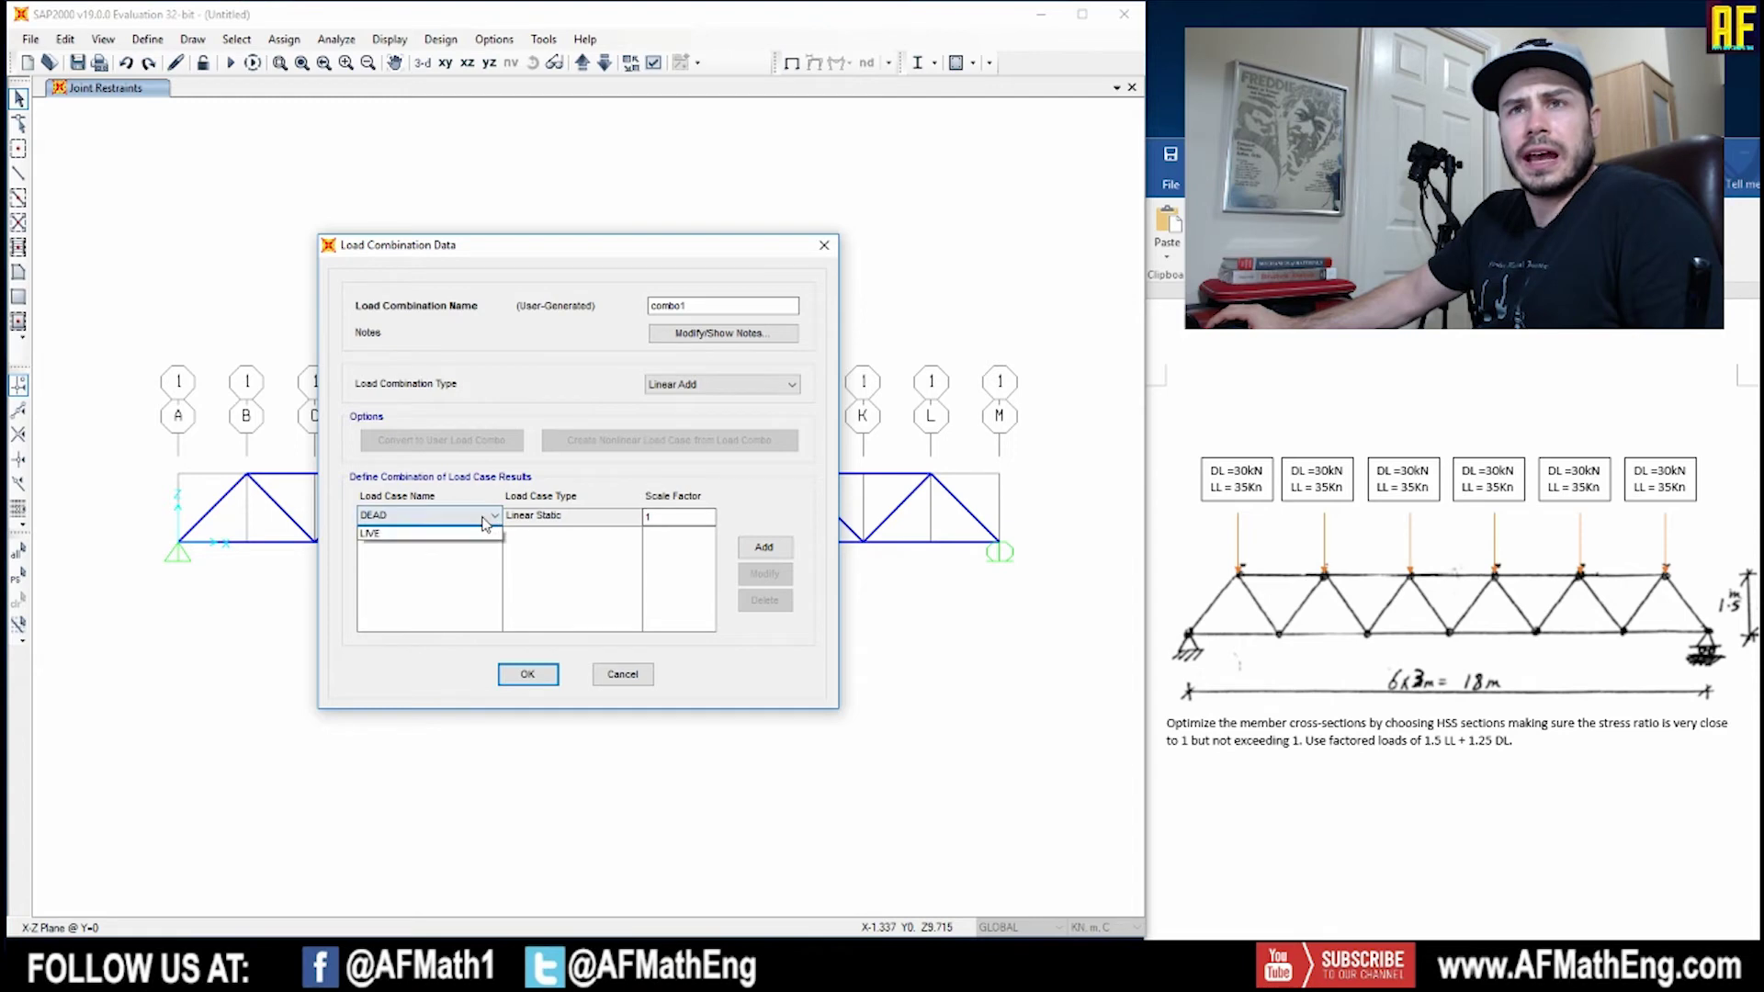
left_click(676, 531)
left_click(675, 522)
key("BackSpace")
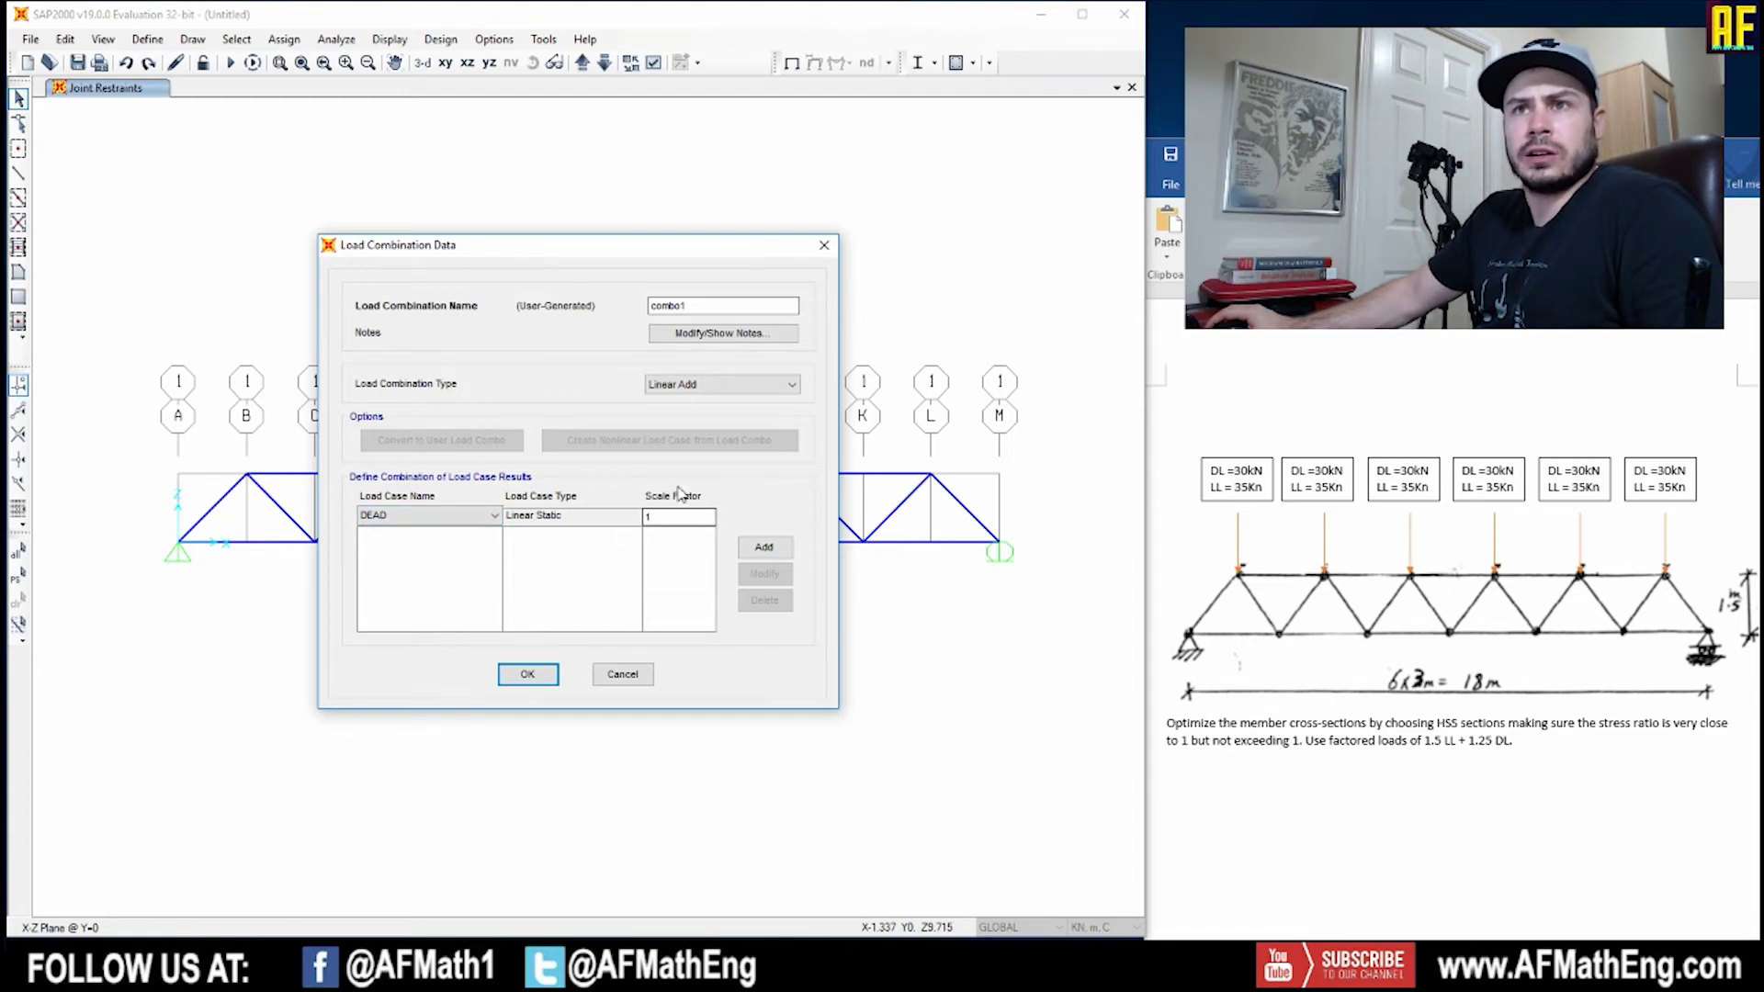
left_click(1486, 745)
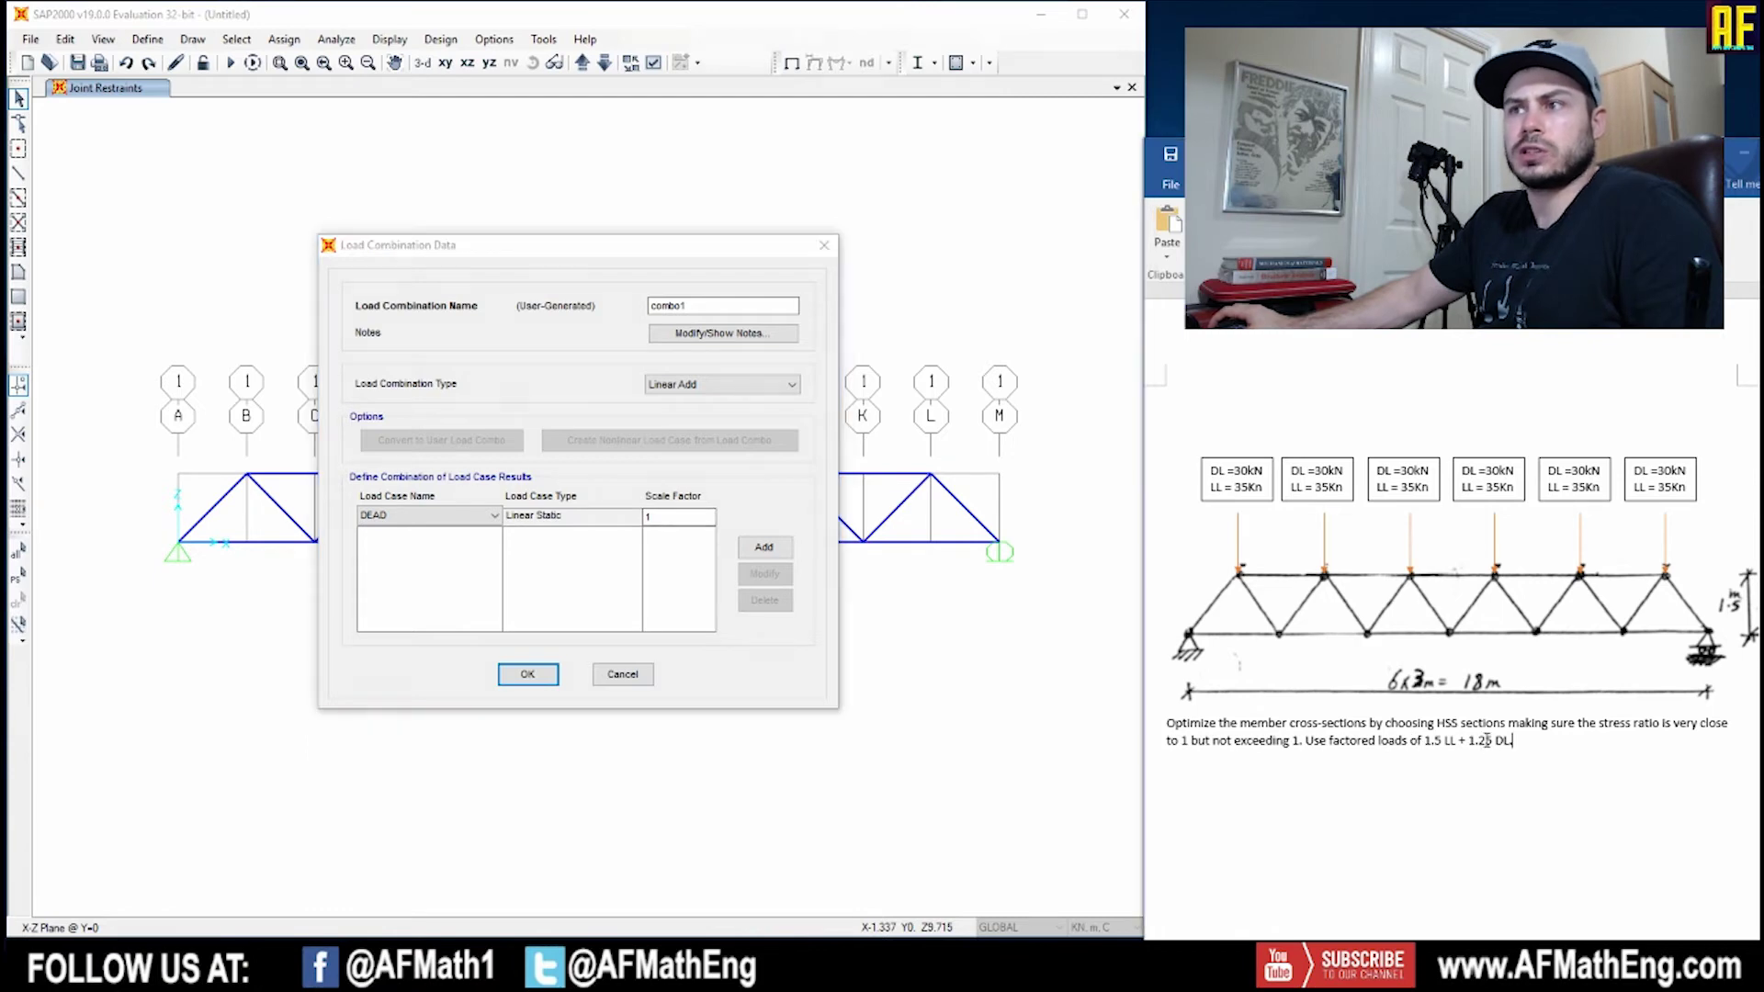
left_click(794, 579)
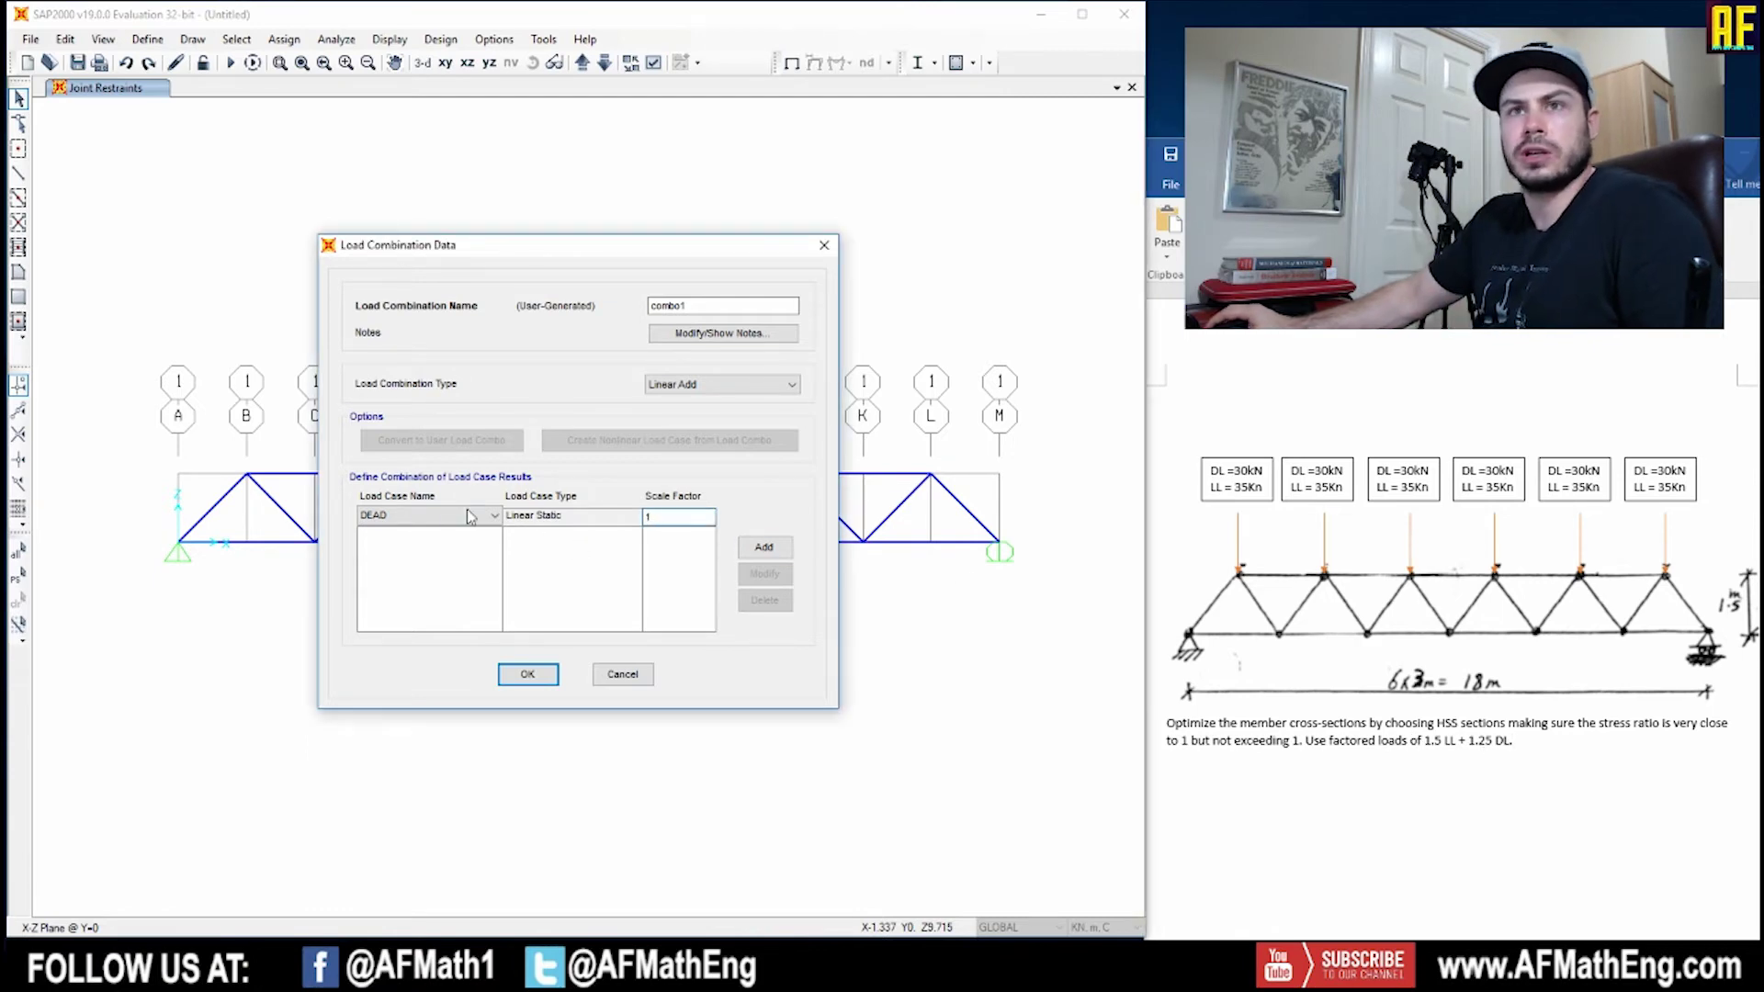
type("1.25")
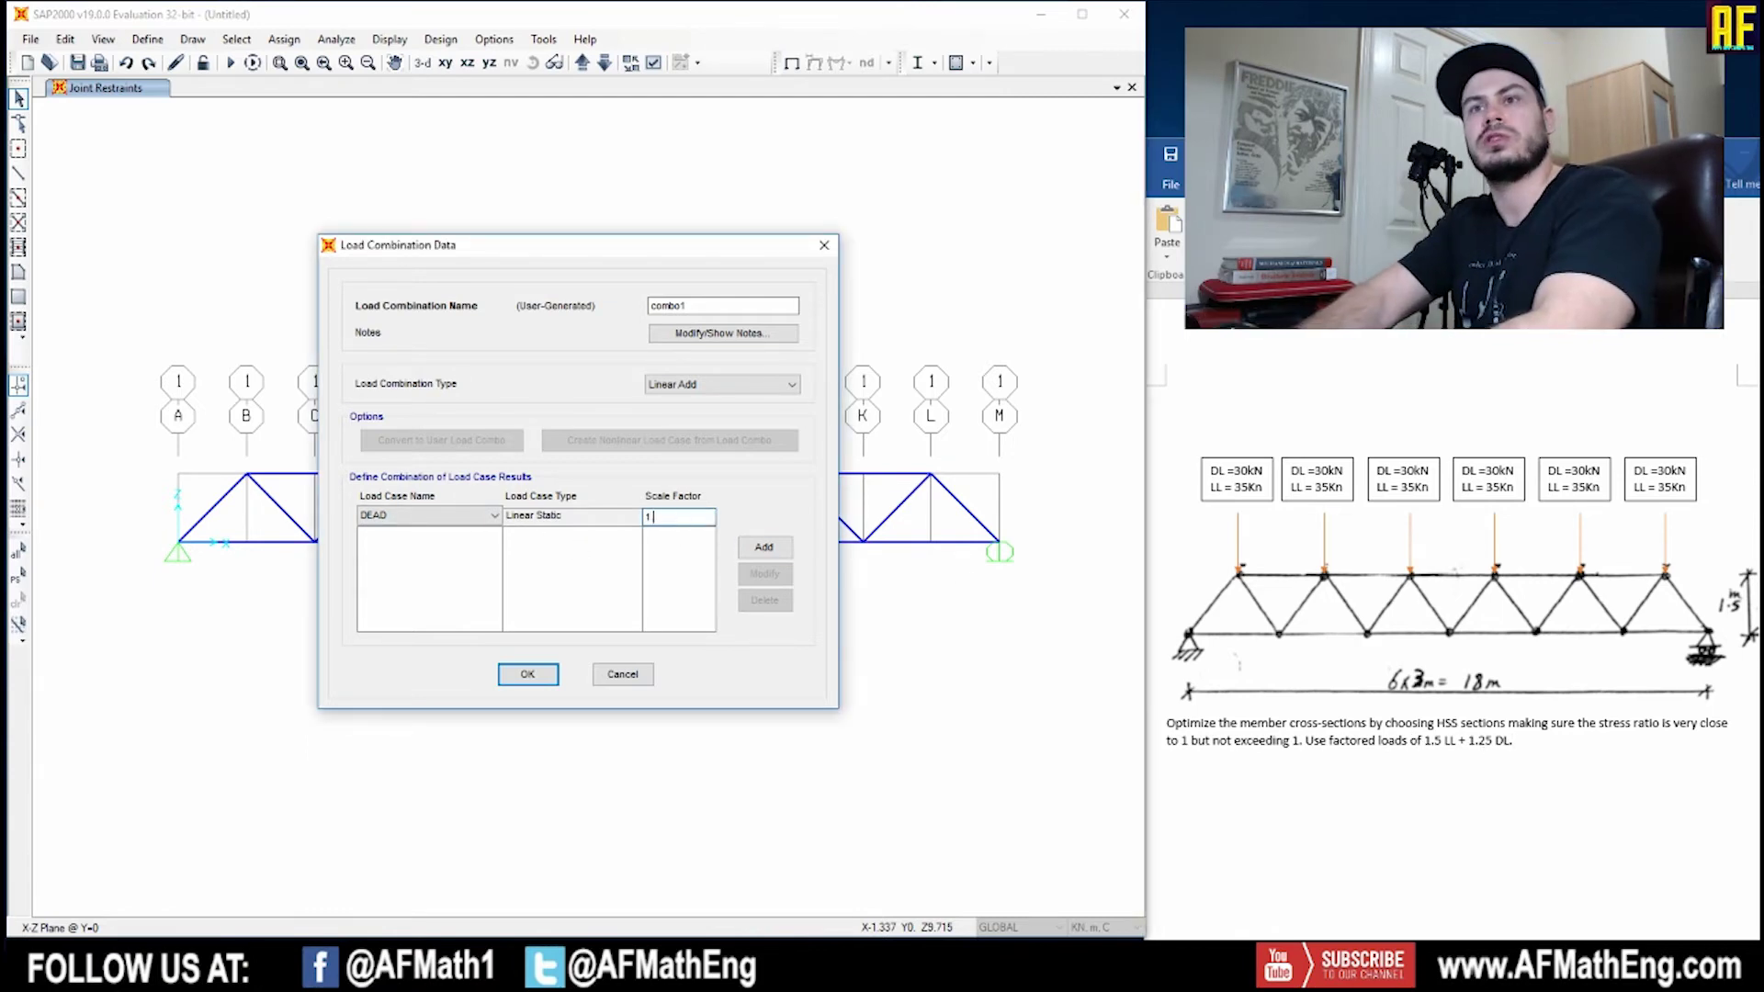
left_click(764, 547)
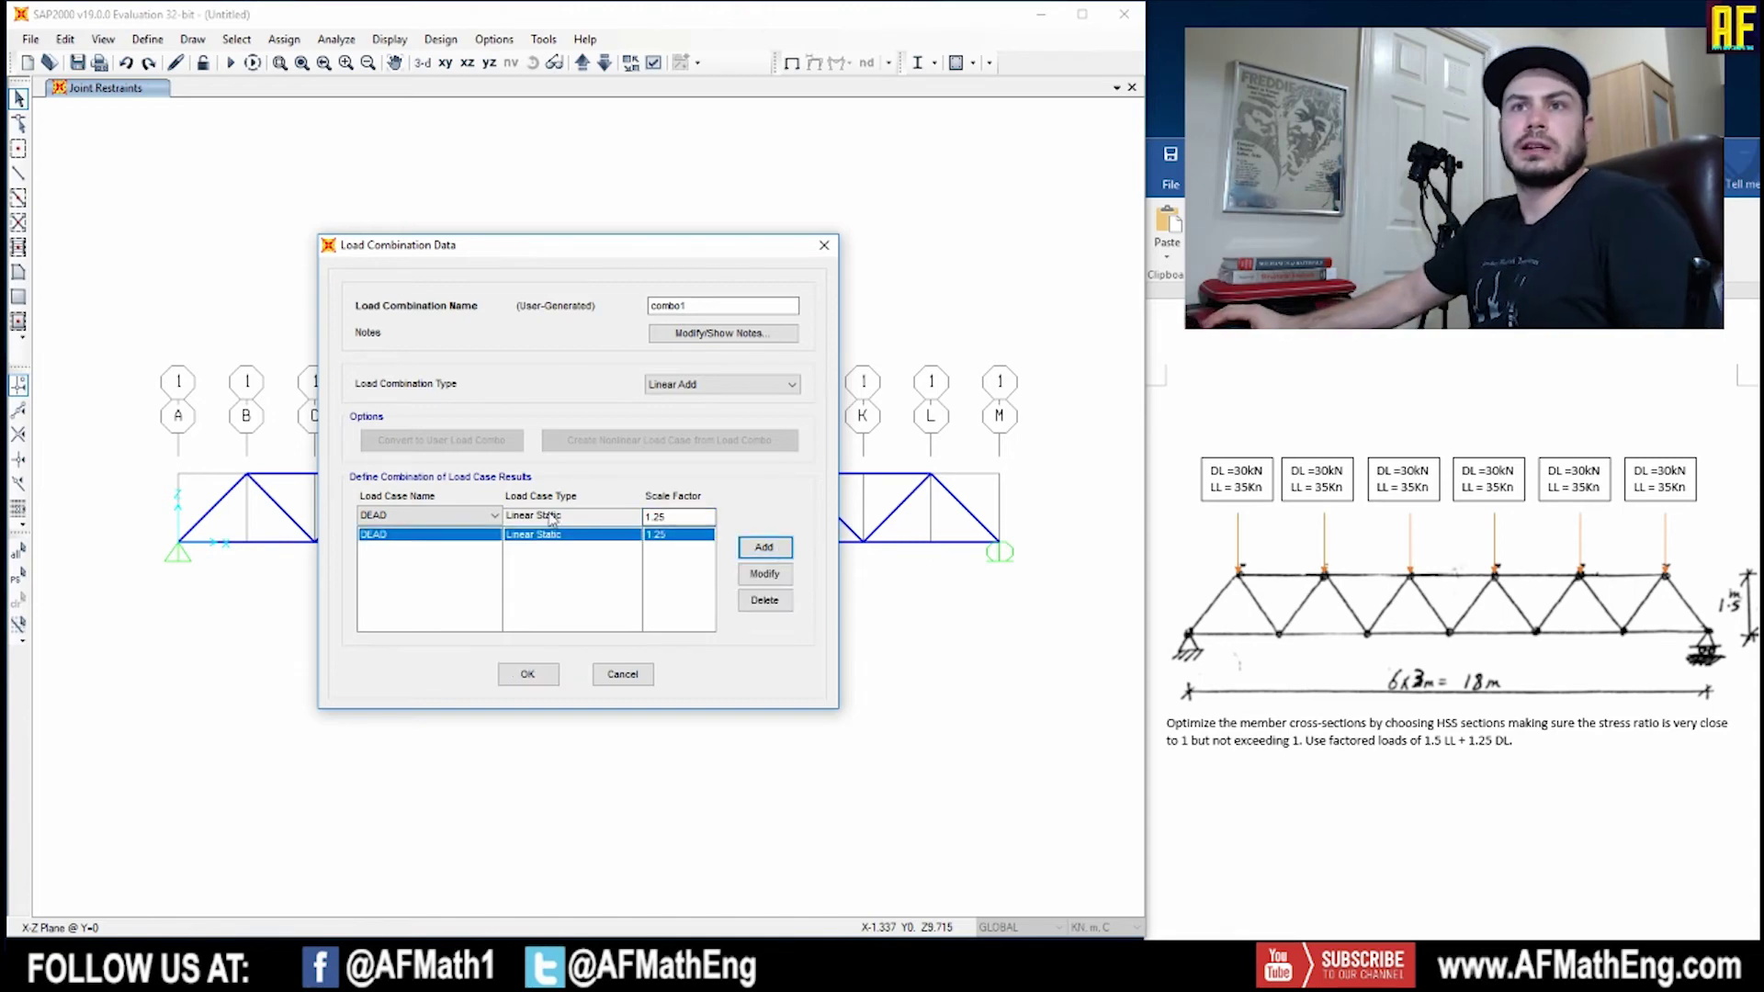
Add LIVE at scale factor 1.5 to combo1, then confirm and verify the factors.
left_click(495, 516)
left_click(441, 549)
key("Tab")
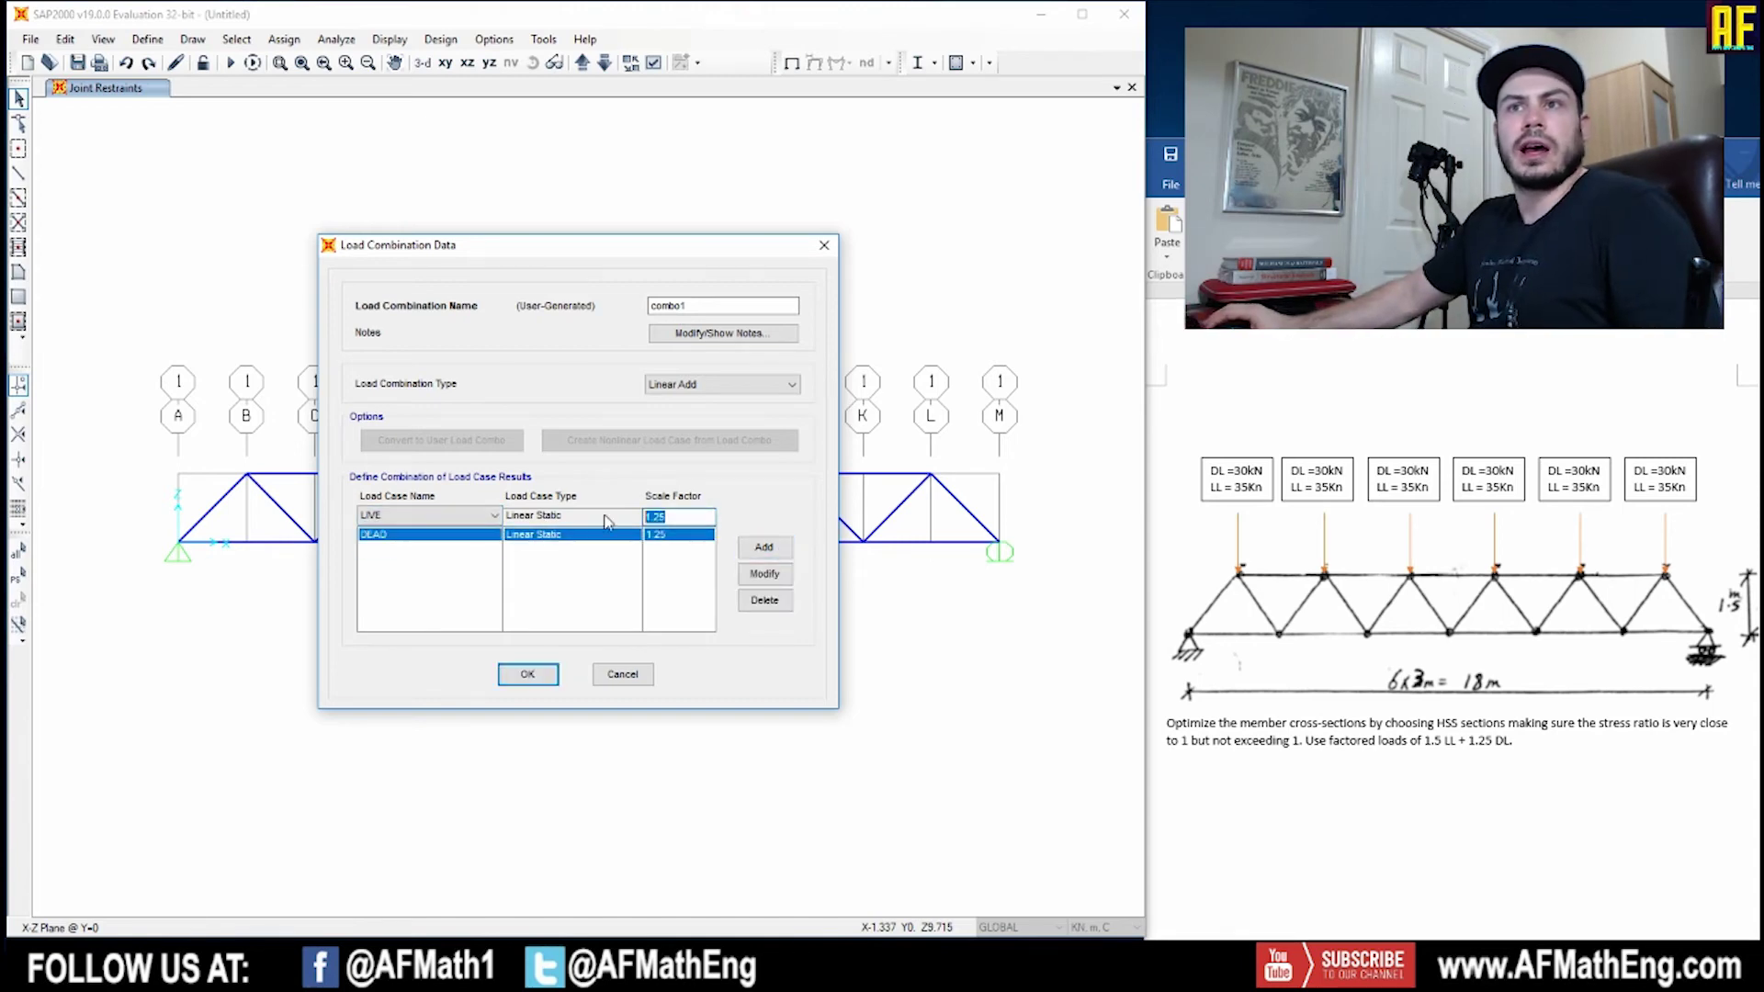
type("1.5")
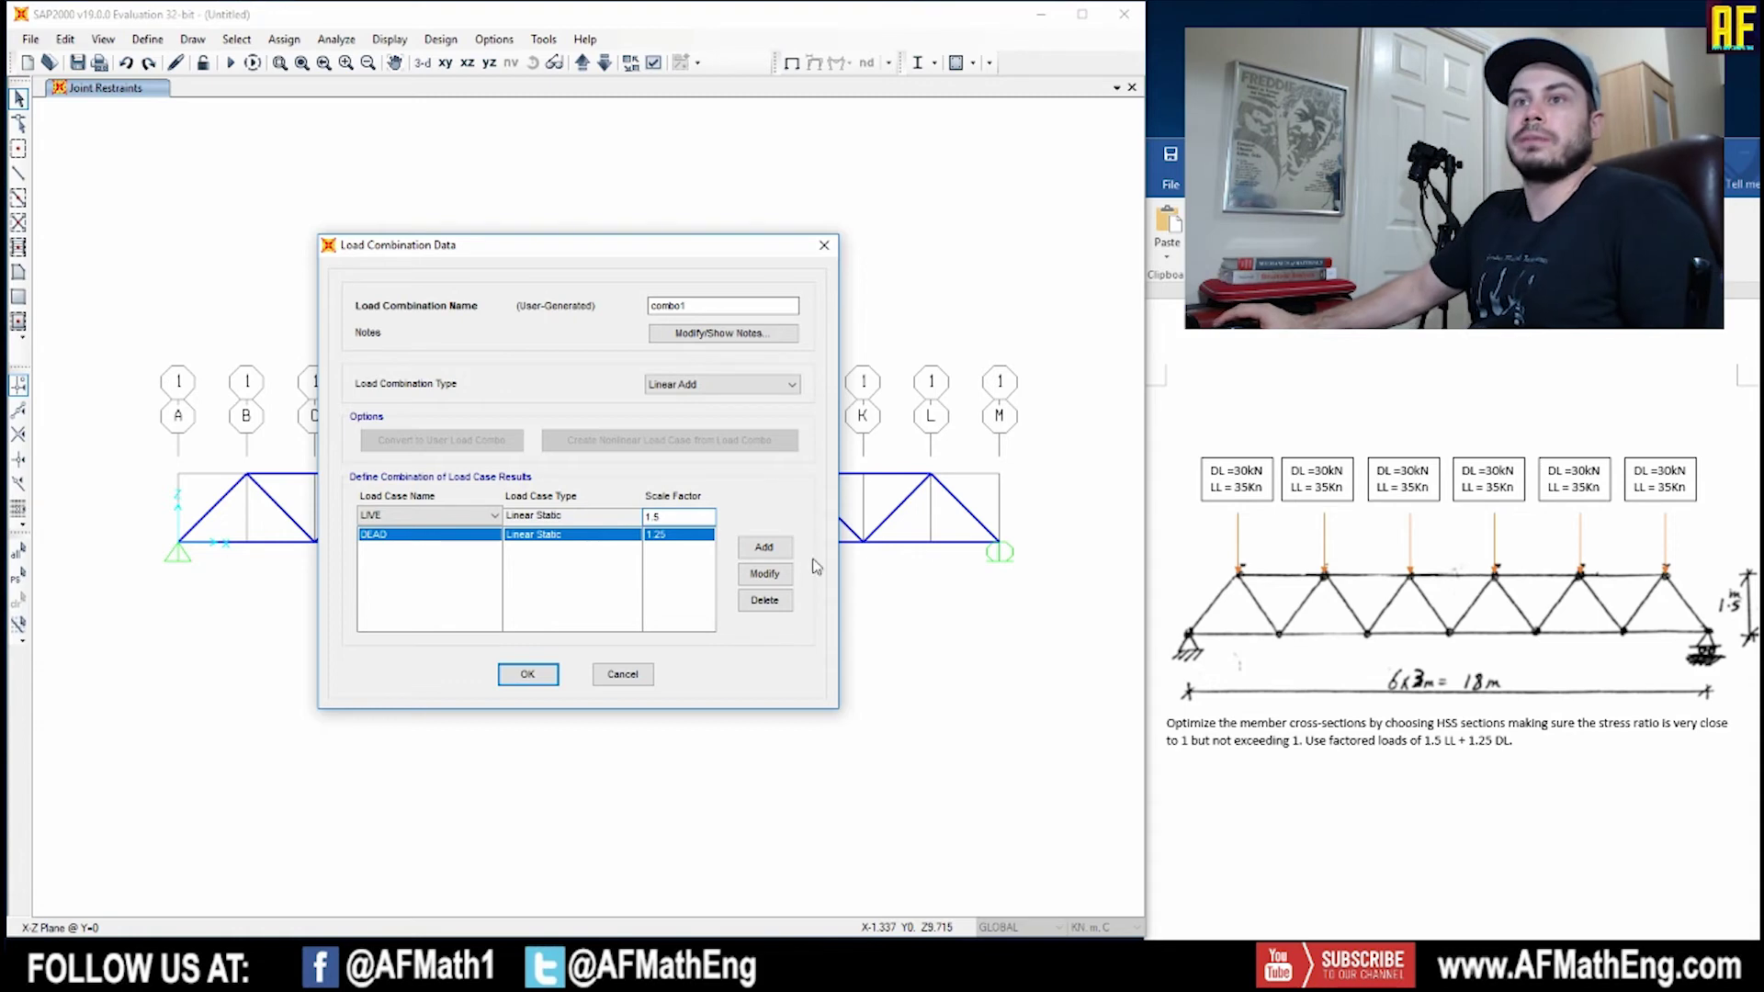
left_click(764, 548)
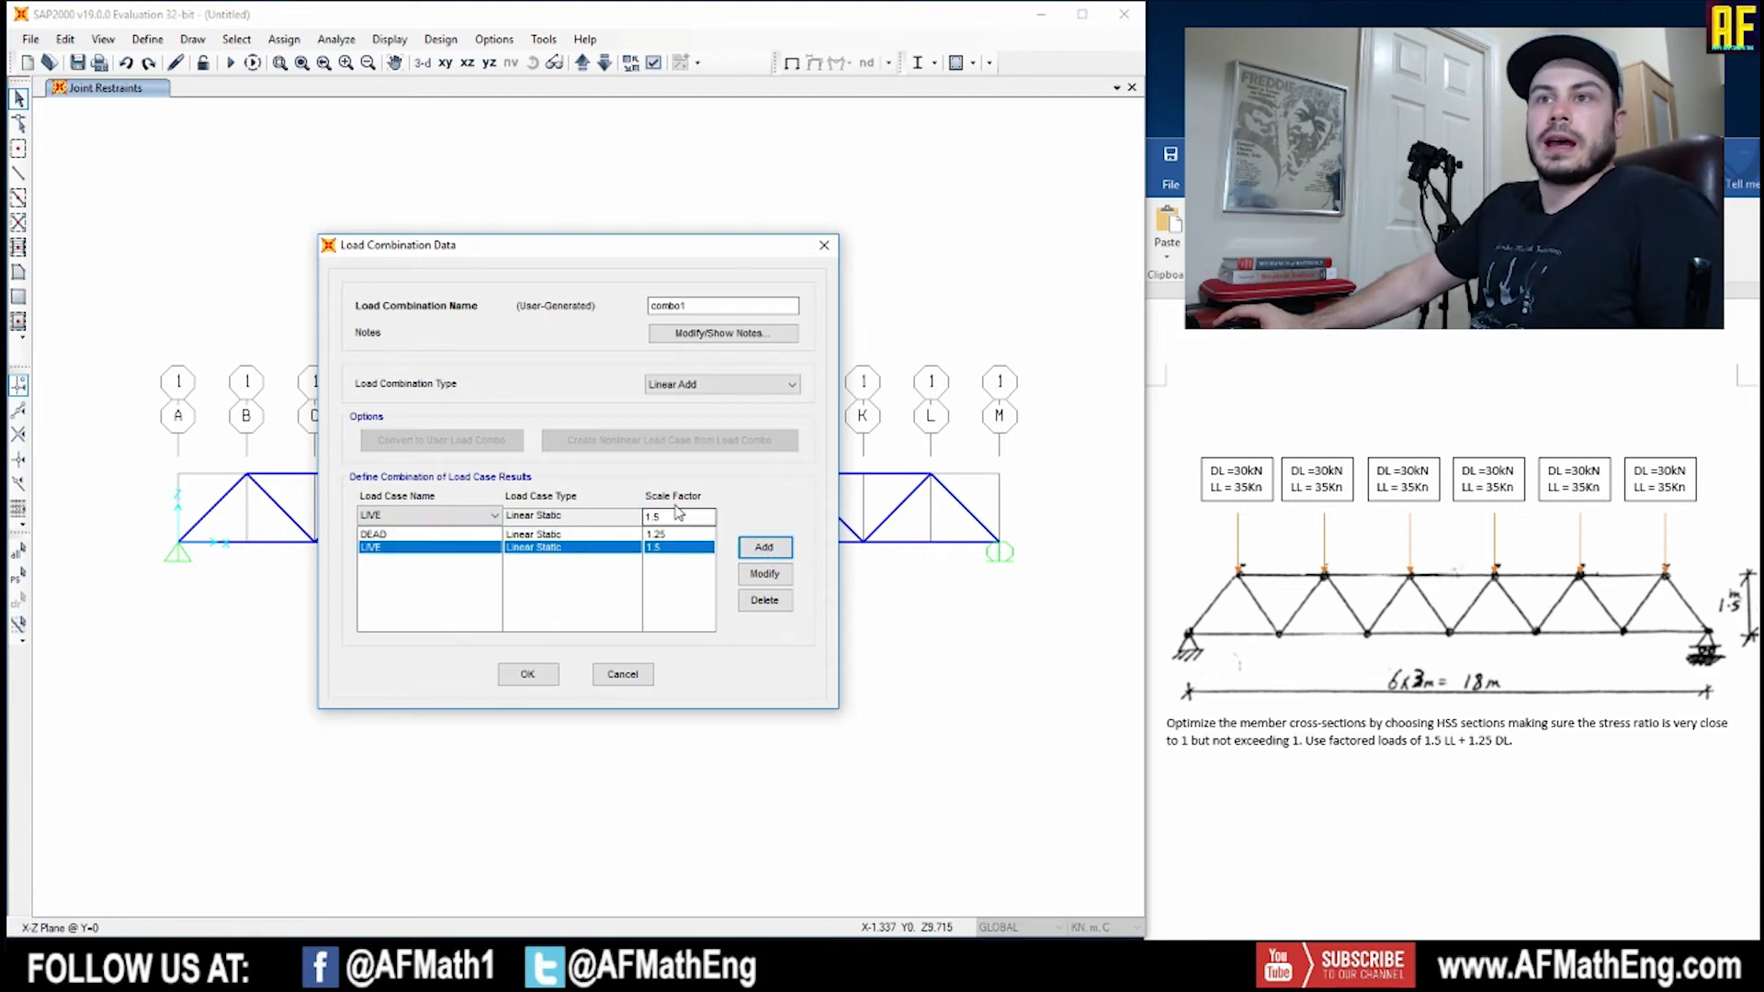
left_click(527, 674)
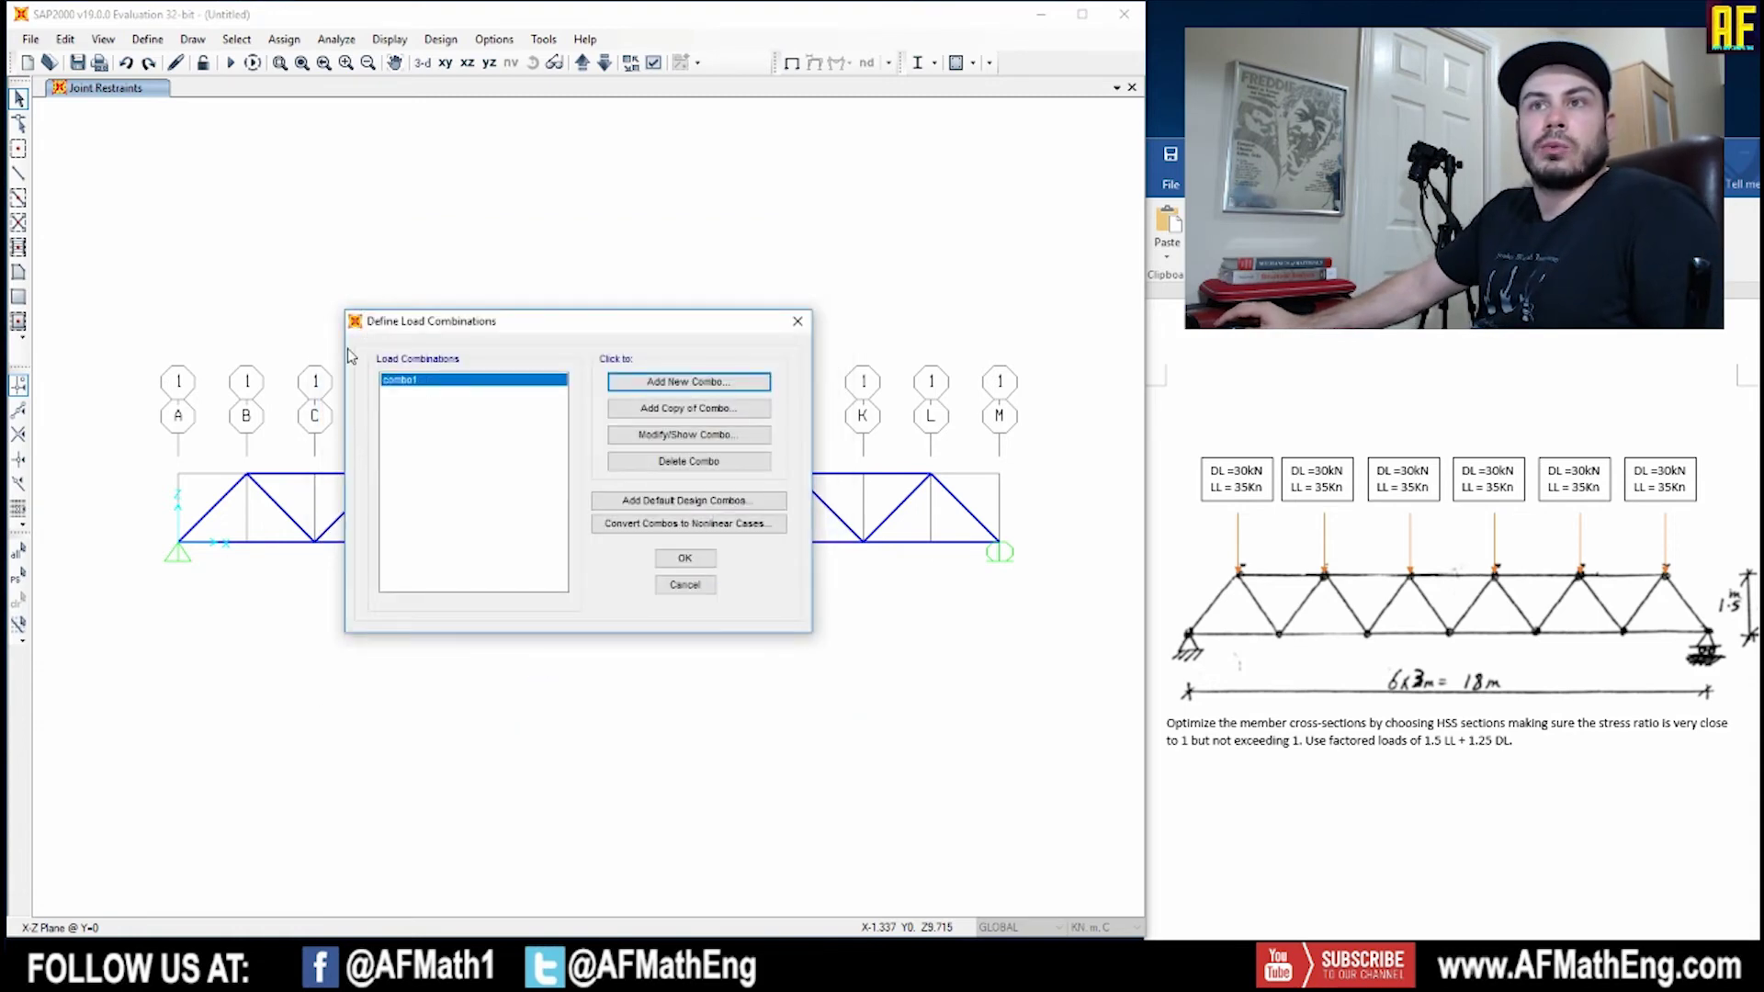
left_click(689, 434)
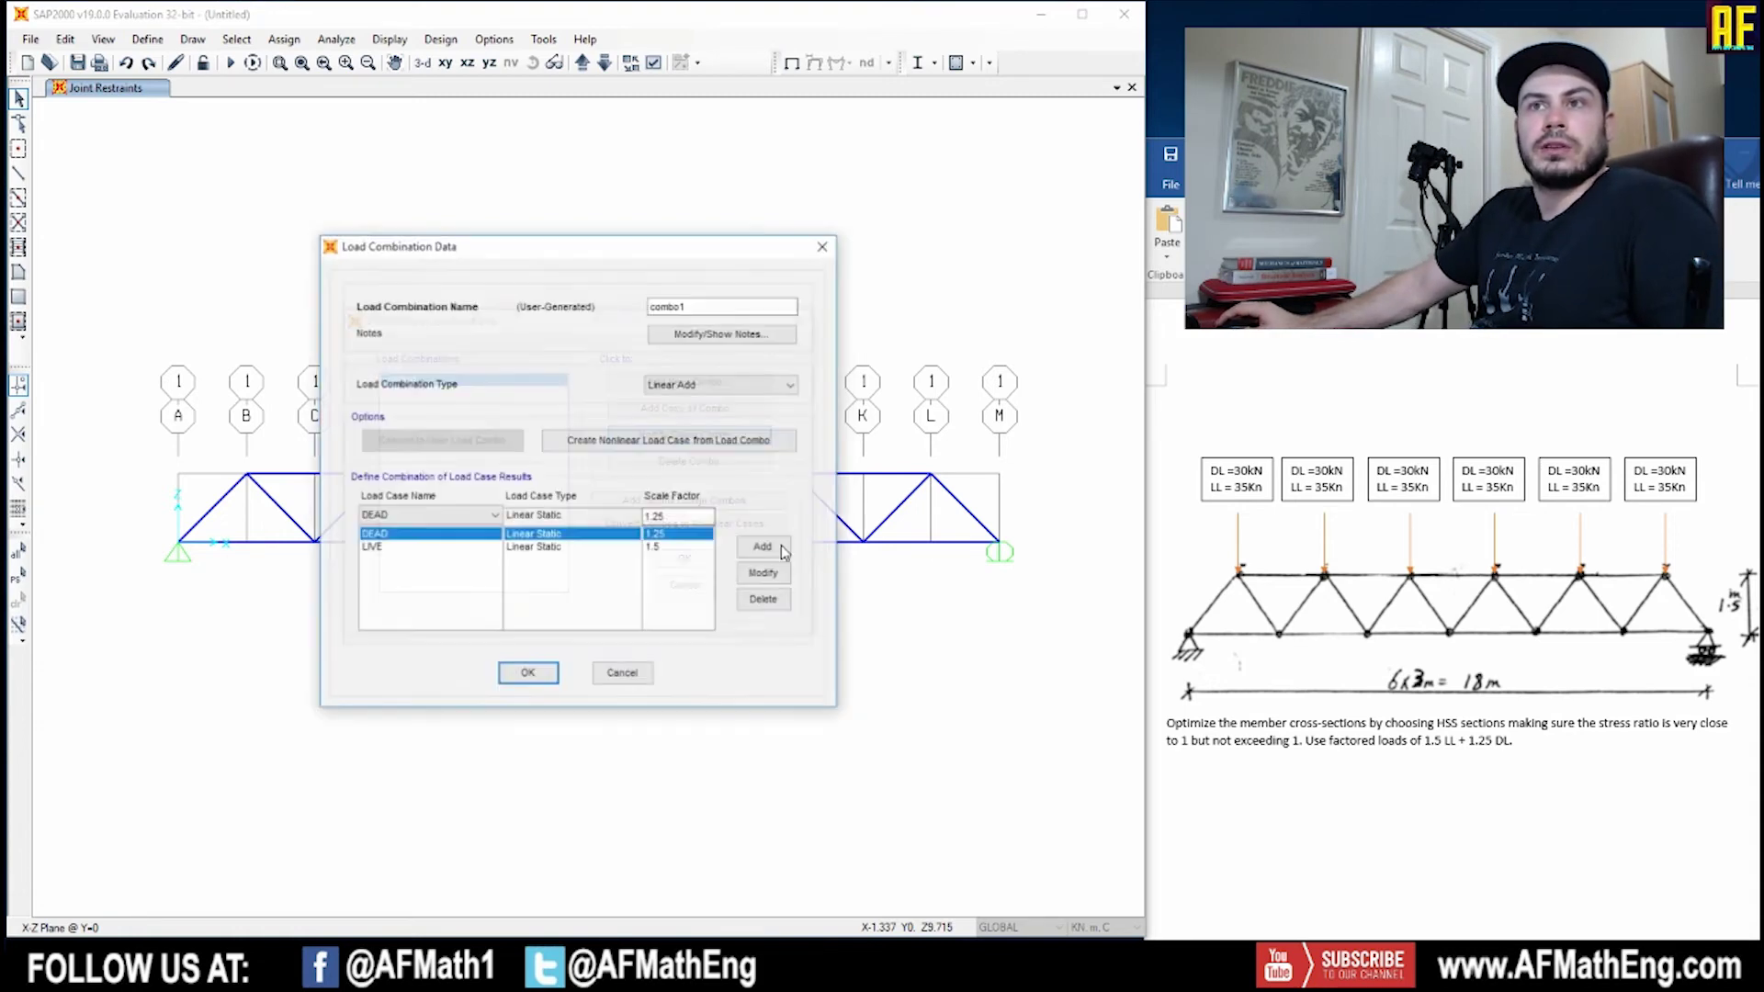
left_click(530, 677)
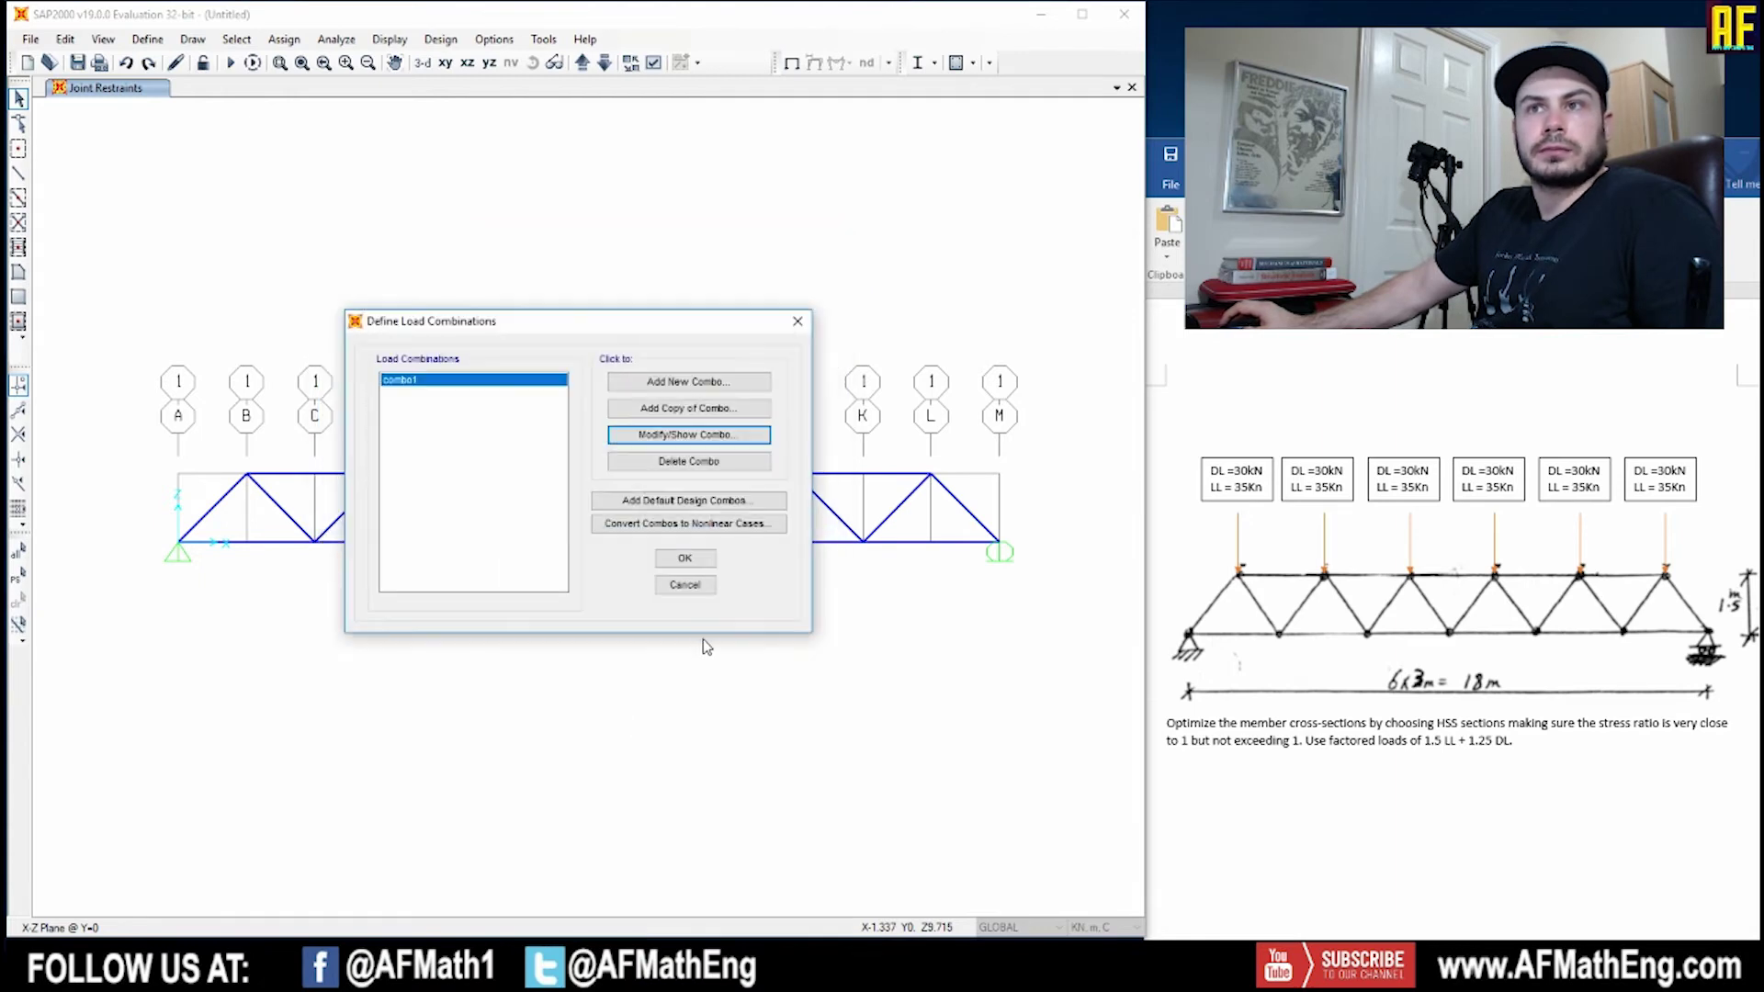
left_click(684, 560)
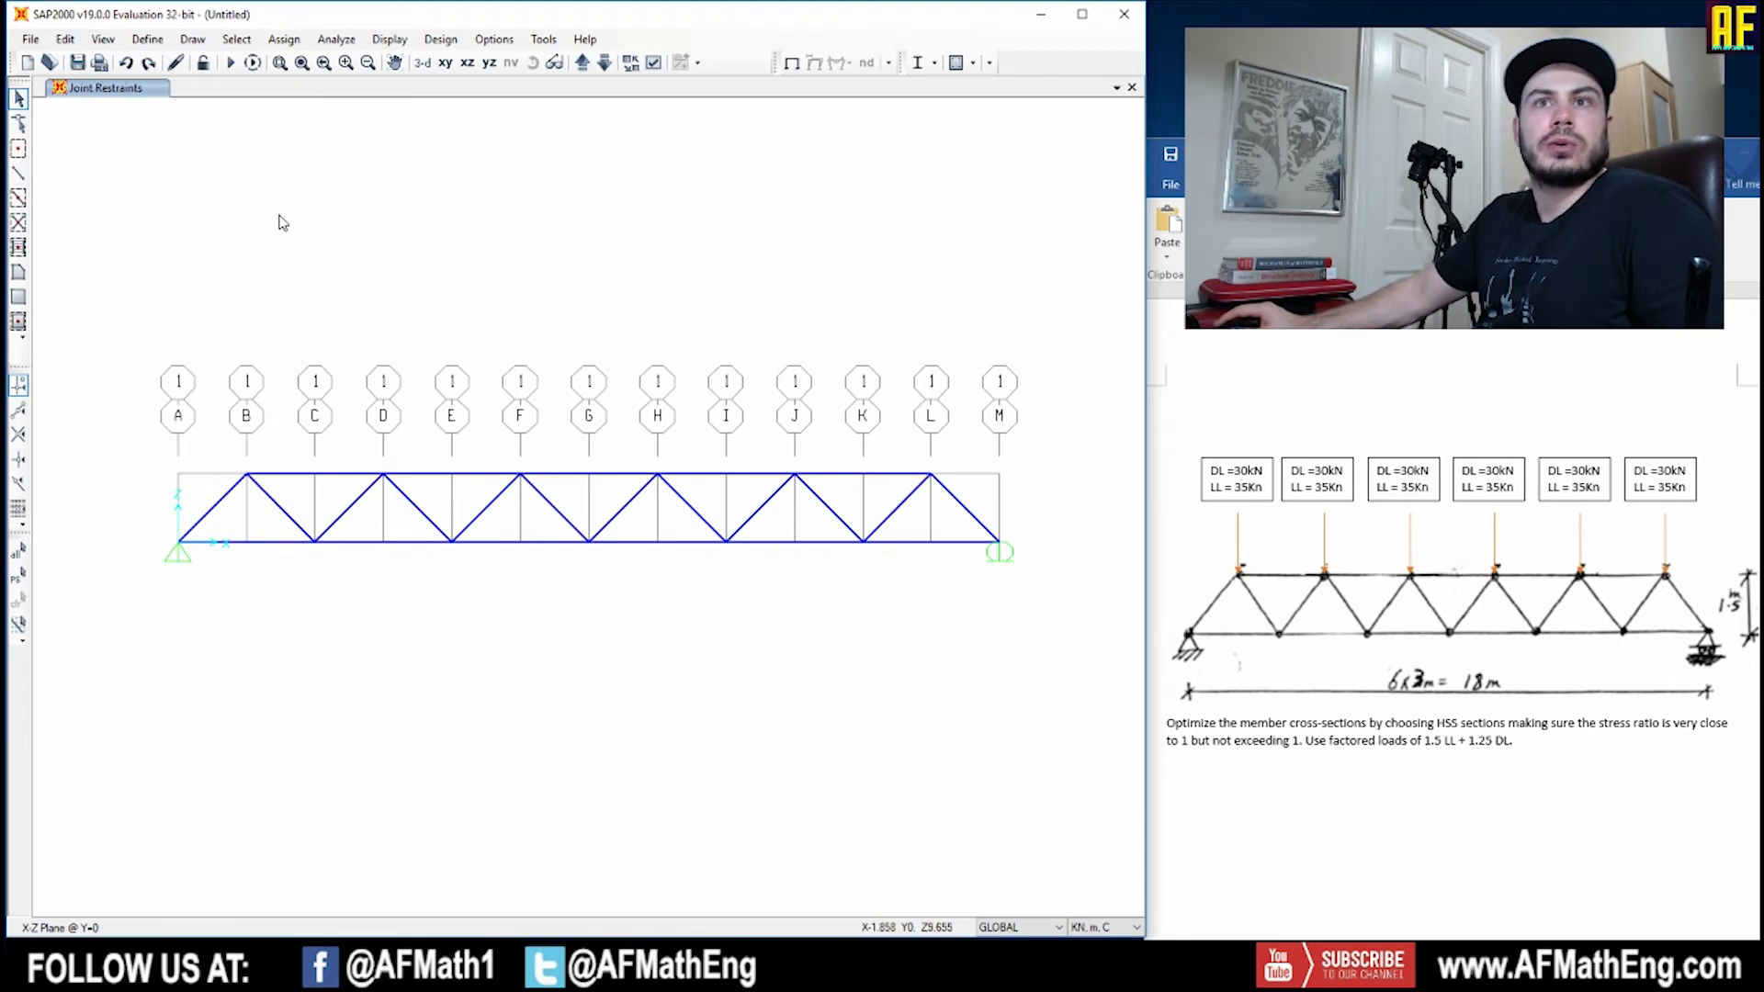
Select the top-chord joints B, D, F, H, J and L.
left_click(256, 472)
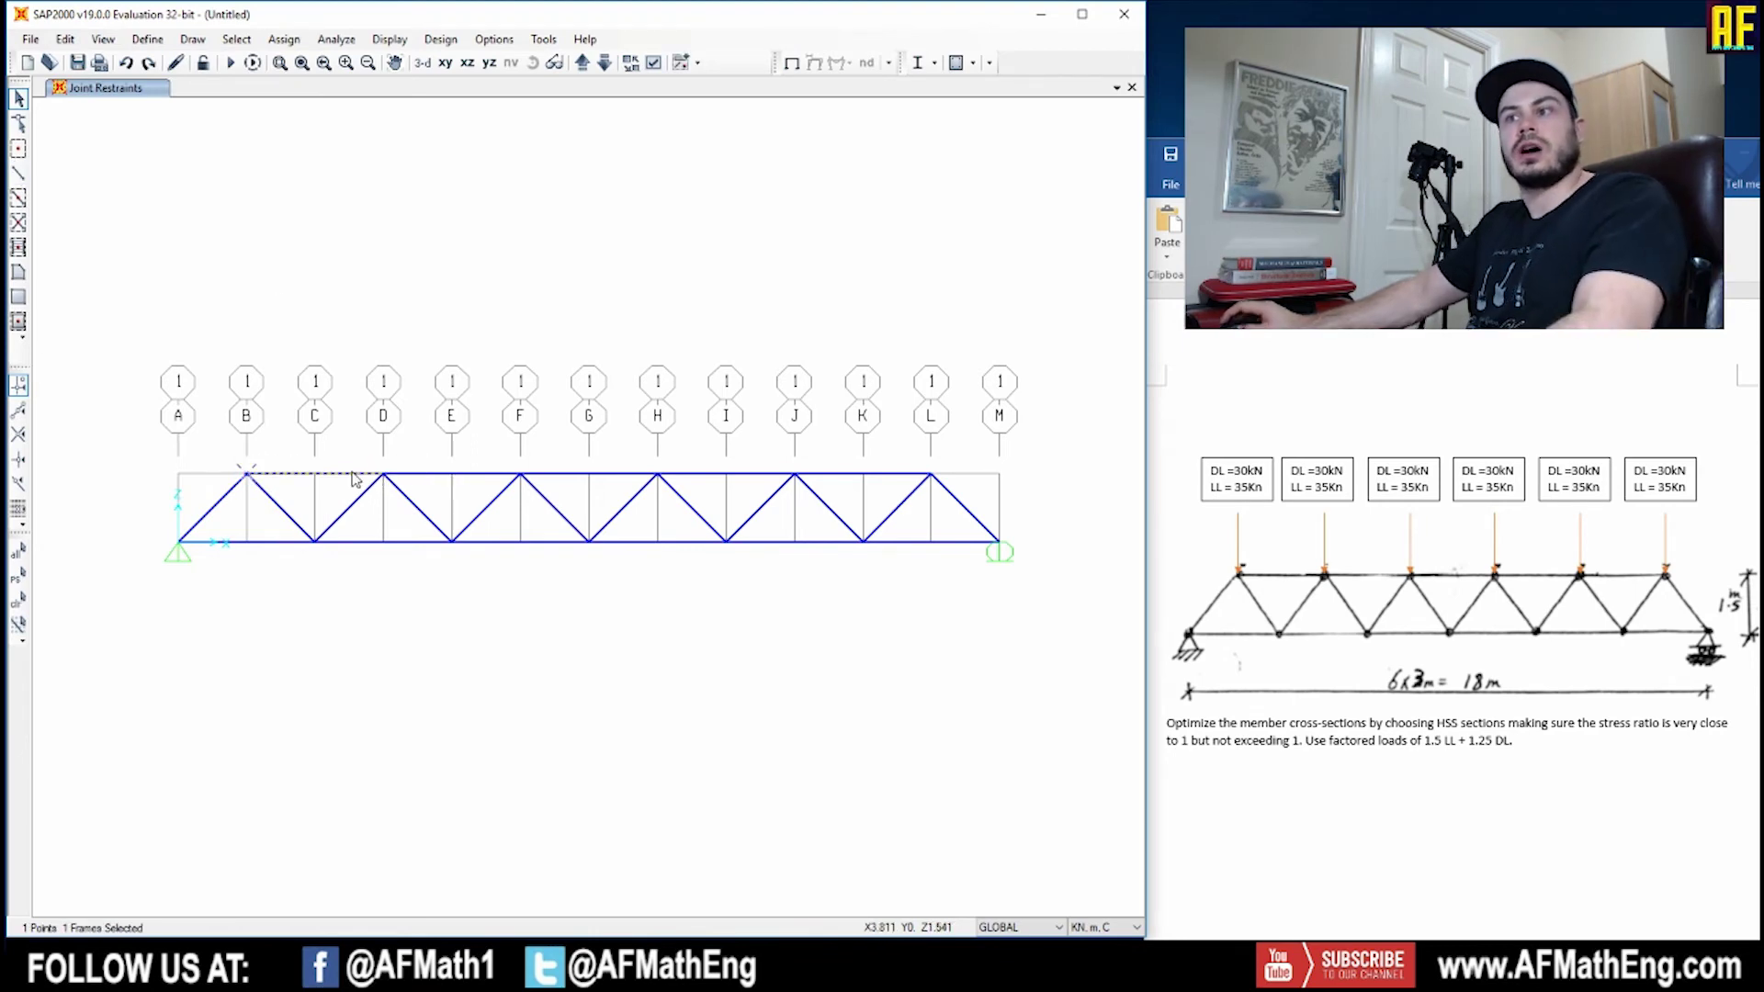
left_click(384, 474)
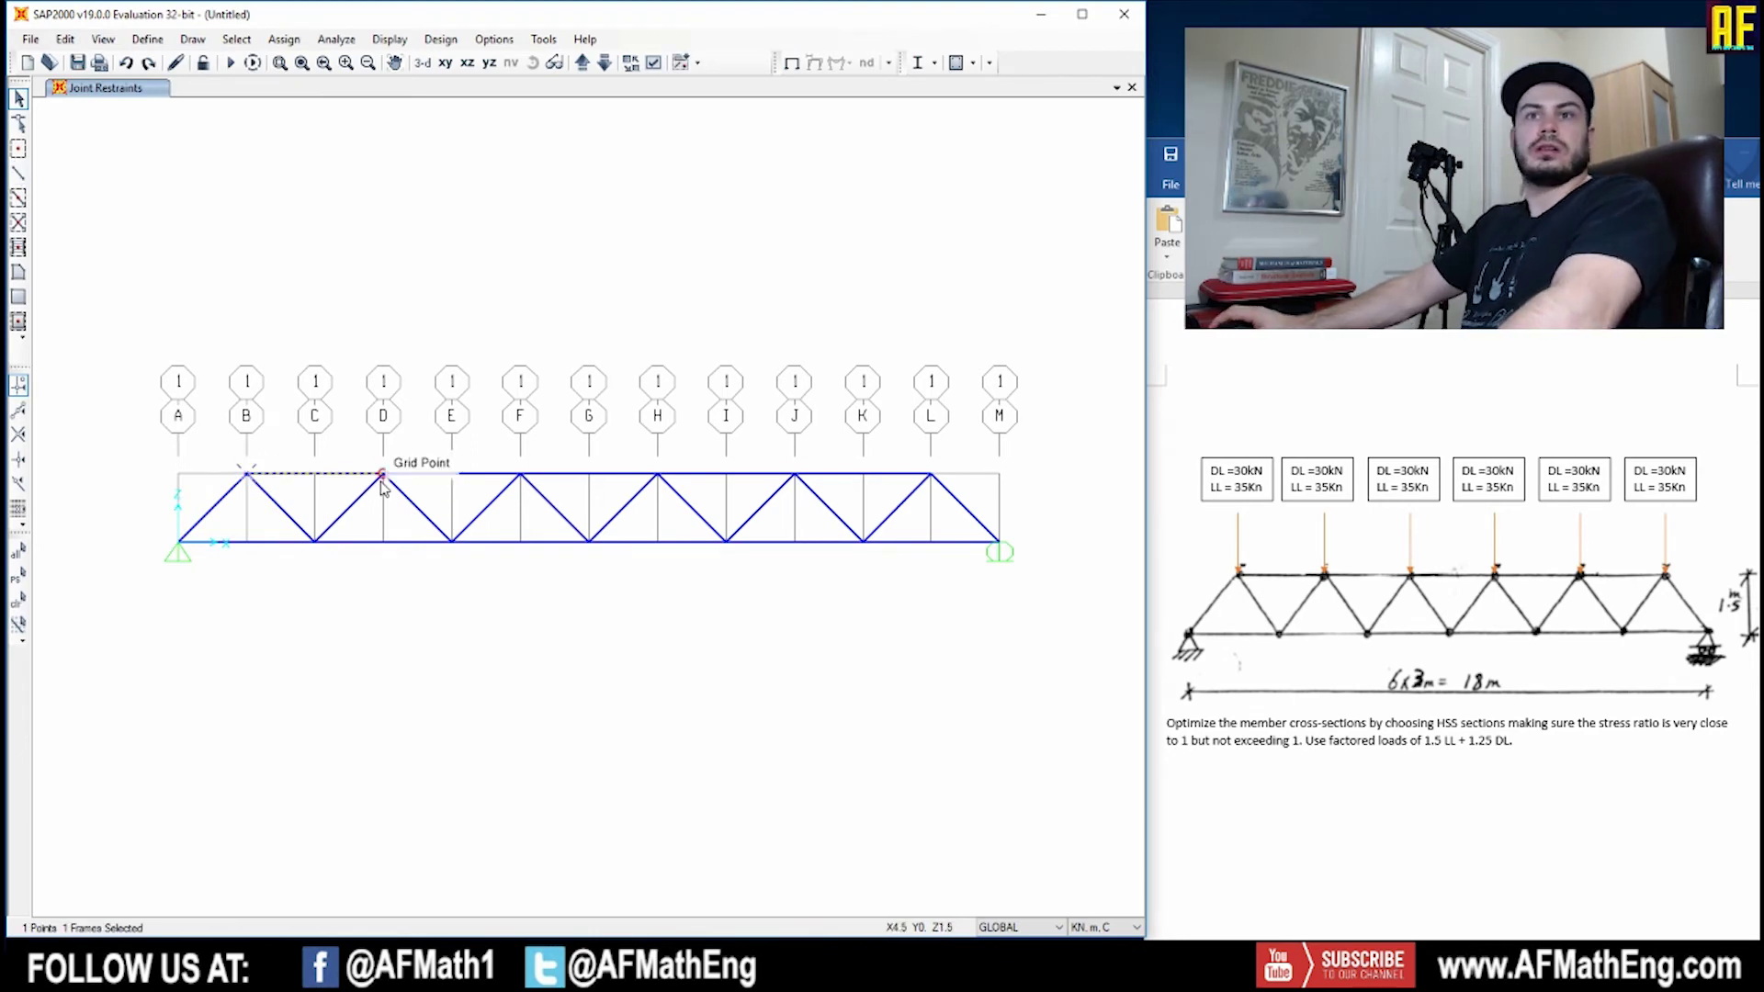
left_click(521, 474)
left_click(658, 474)
left_click(795, 474)
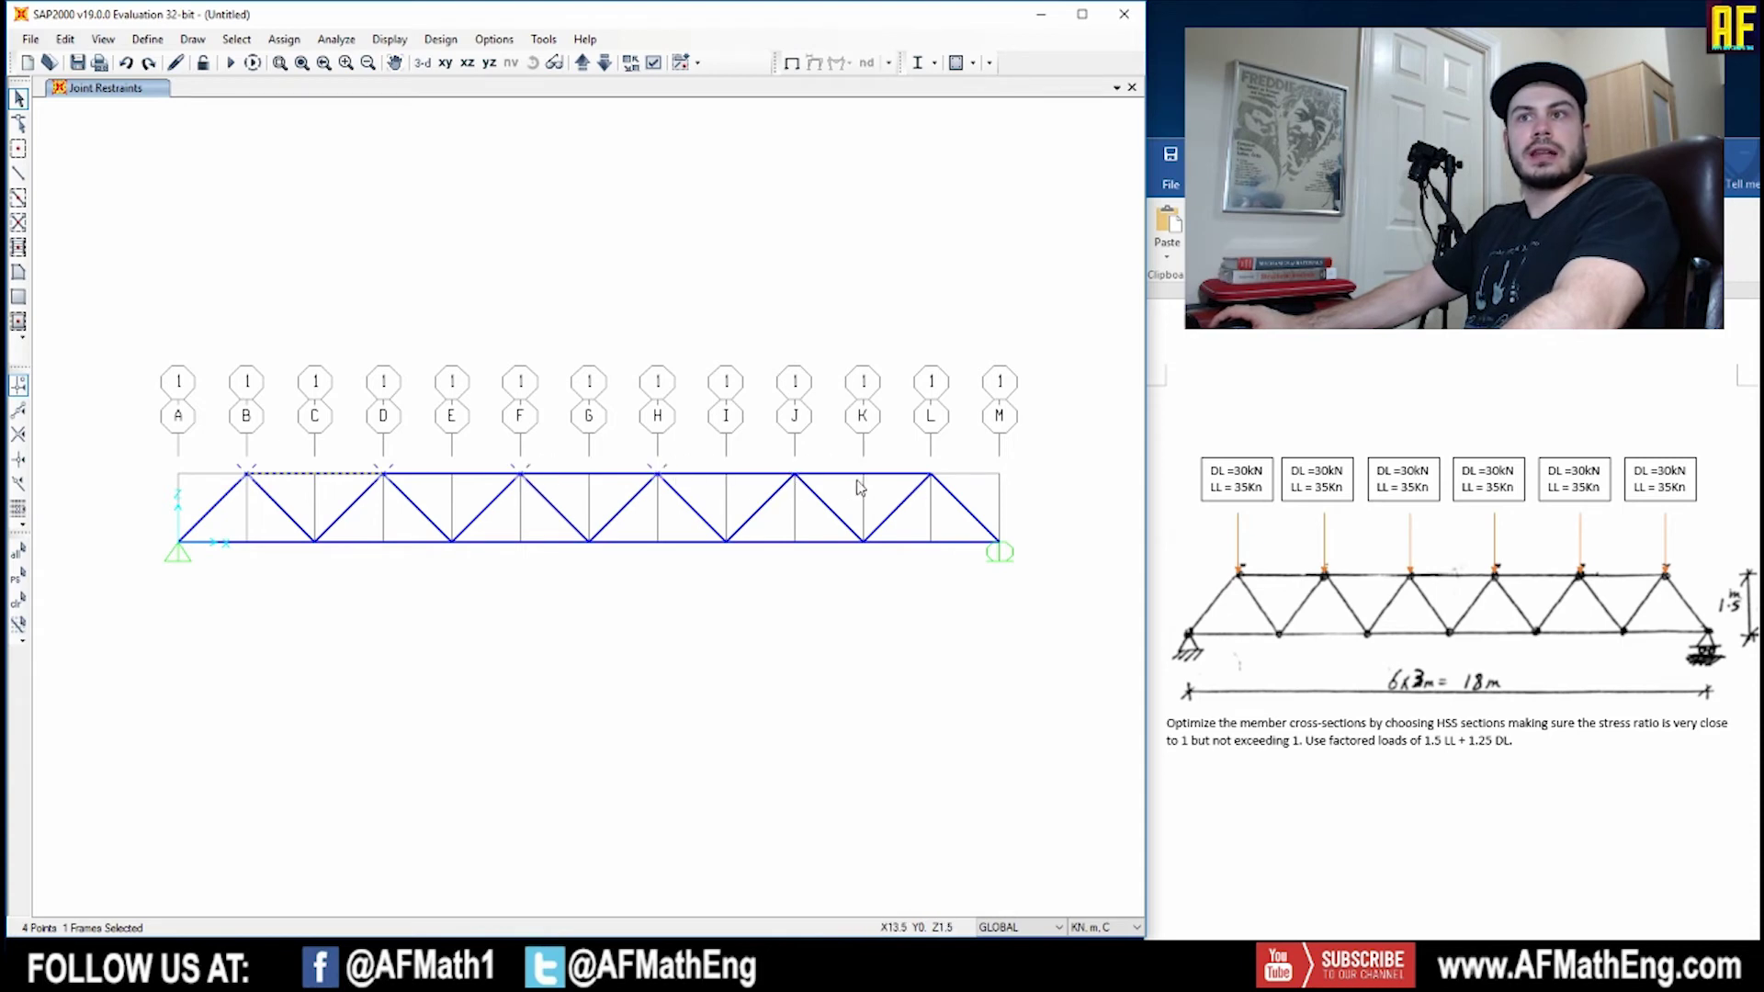
left_click(931, 474)
Assign a -30 kN Global Z DEAD force, added to existing loads, to the selected joints.
left_click(284, 38)
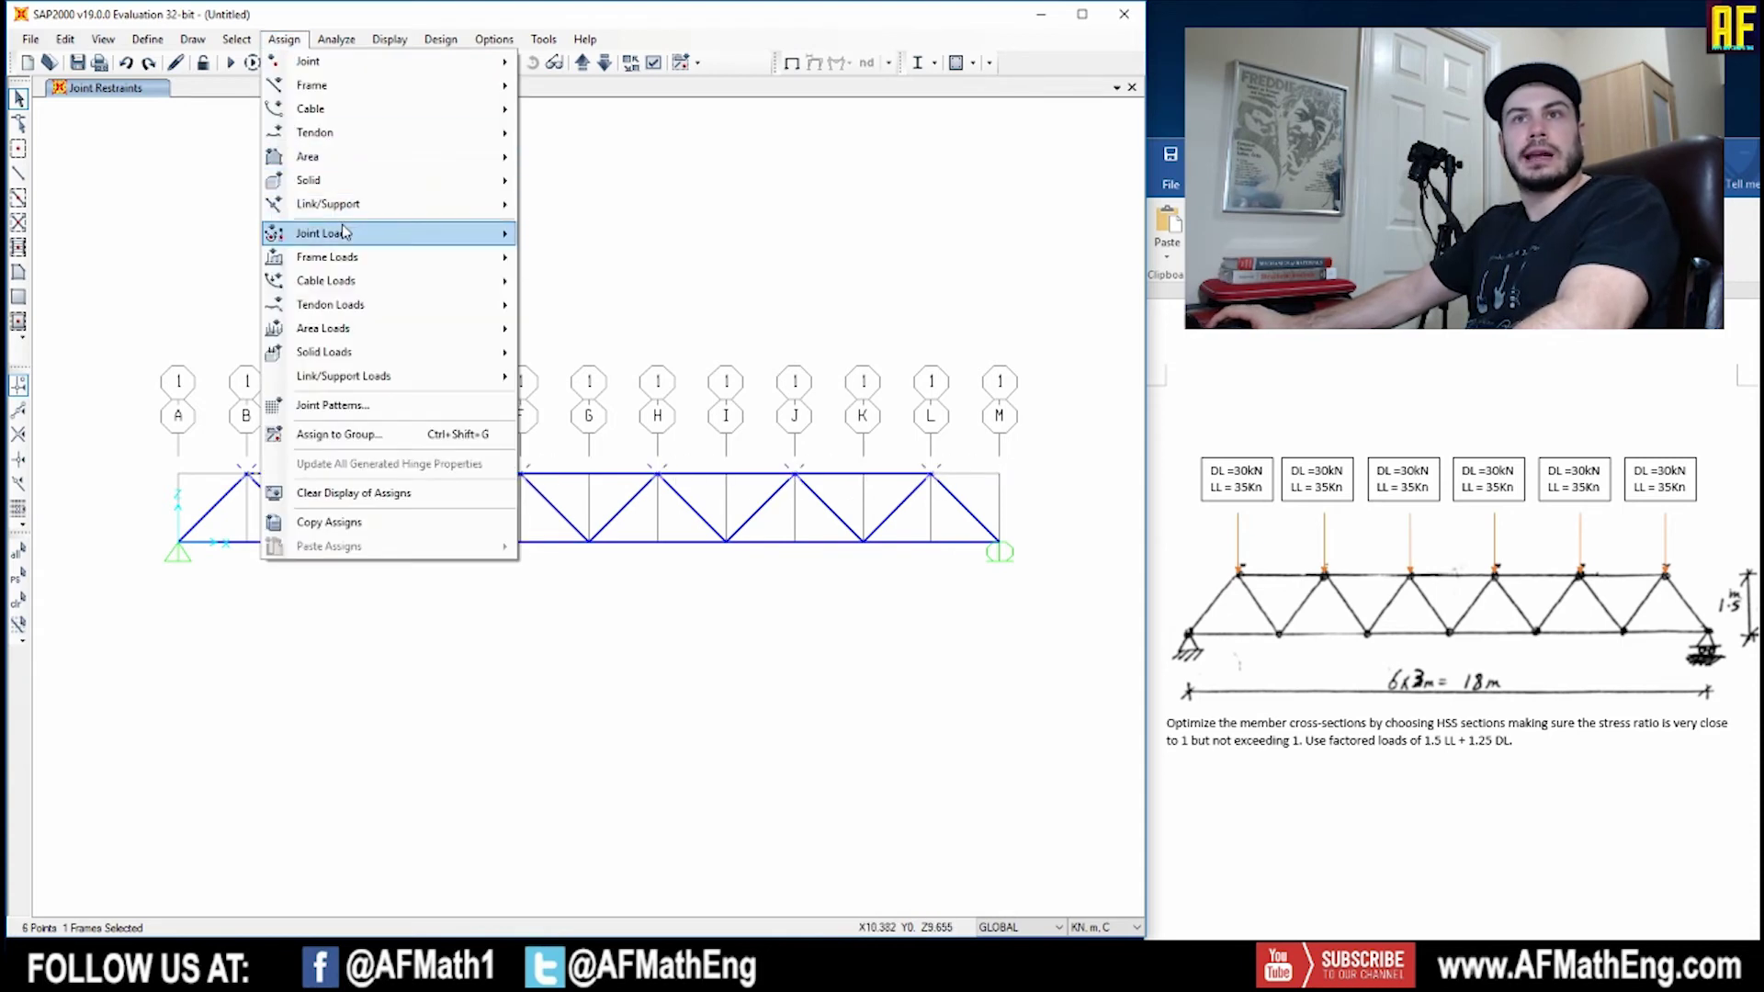
mouse_move(345, 232)
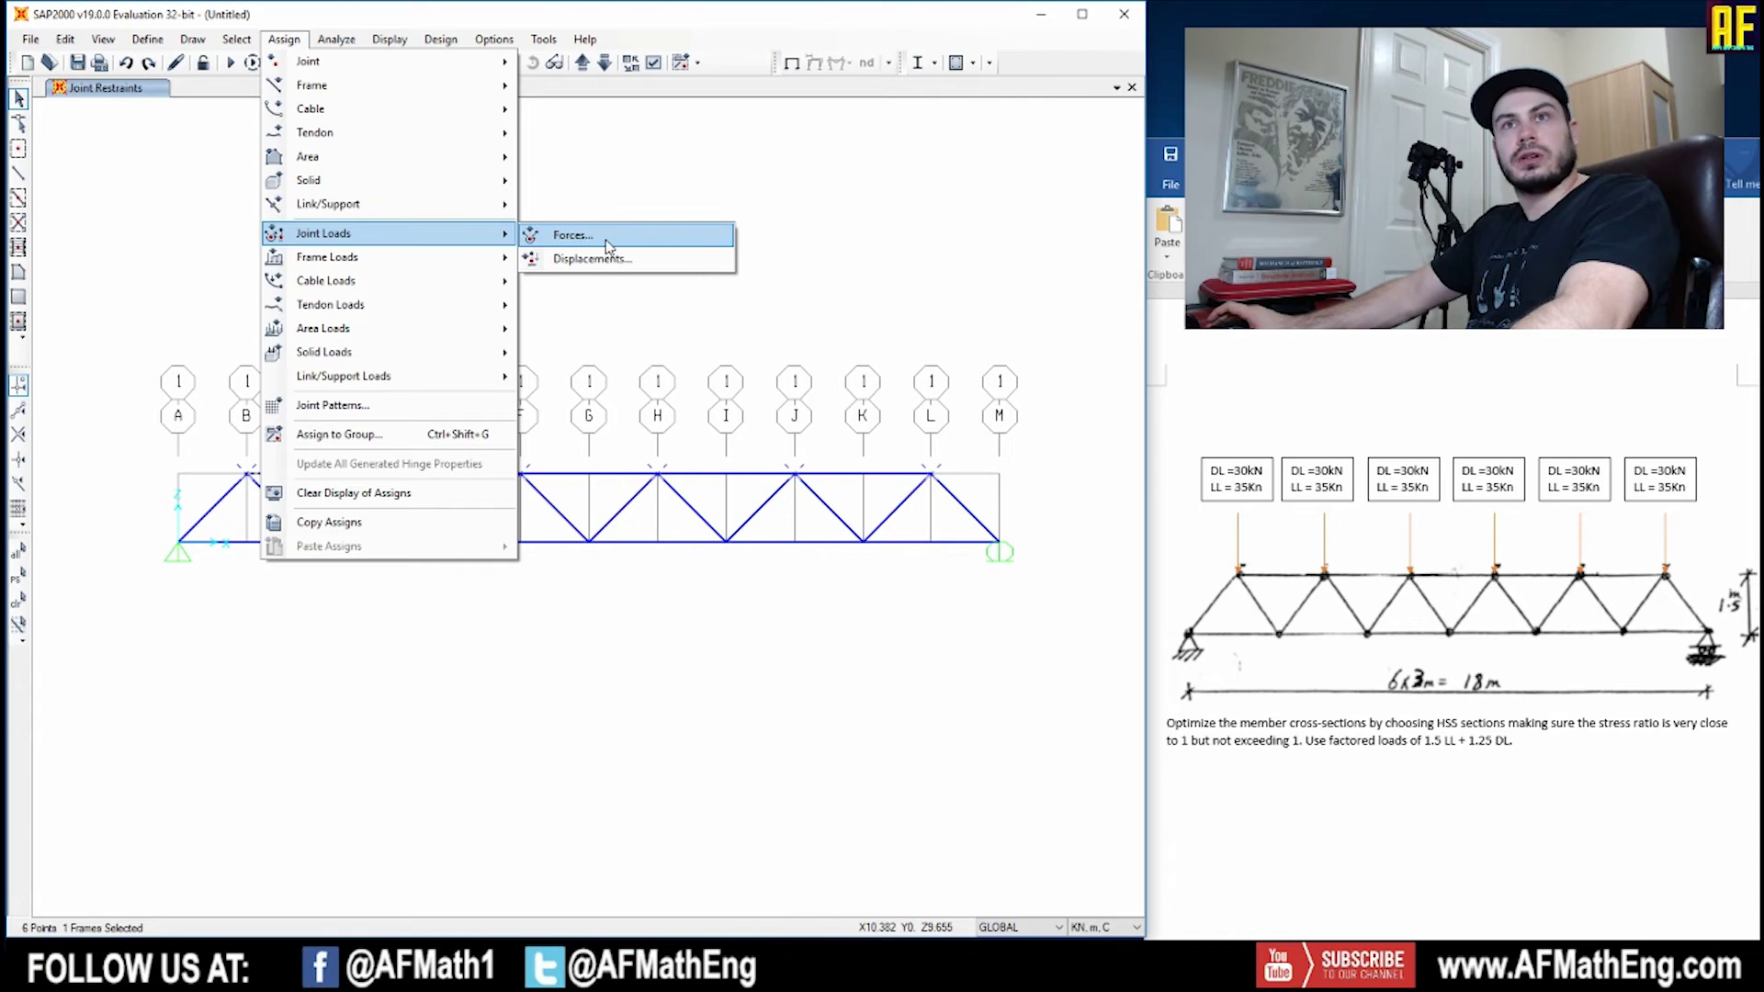
left_click(573, 235)
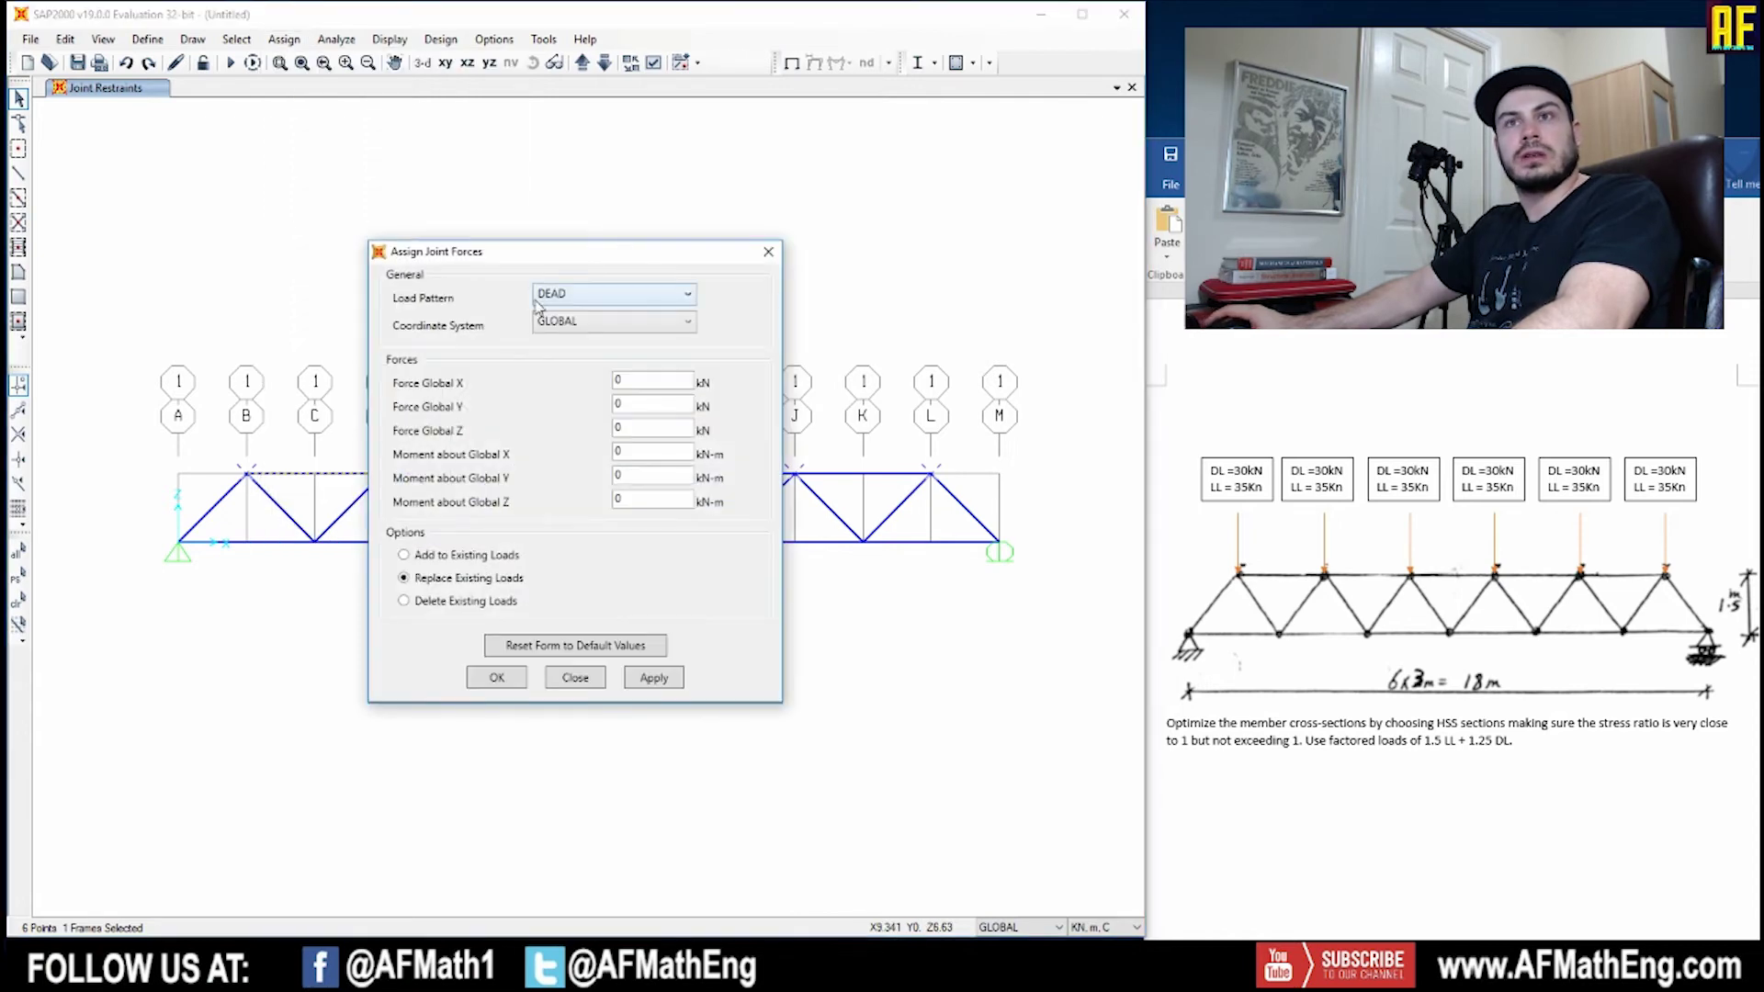
type("-")
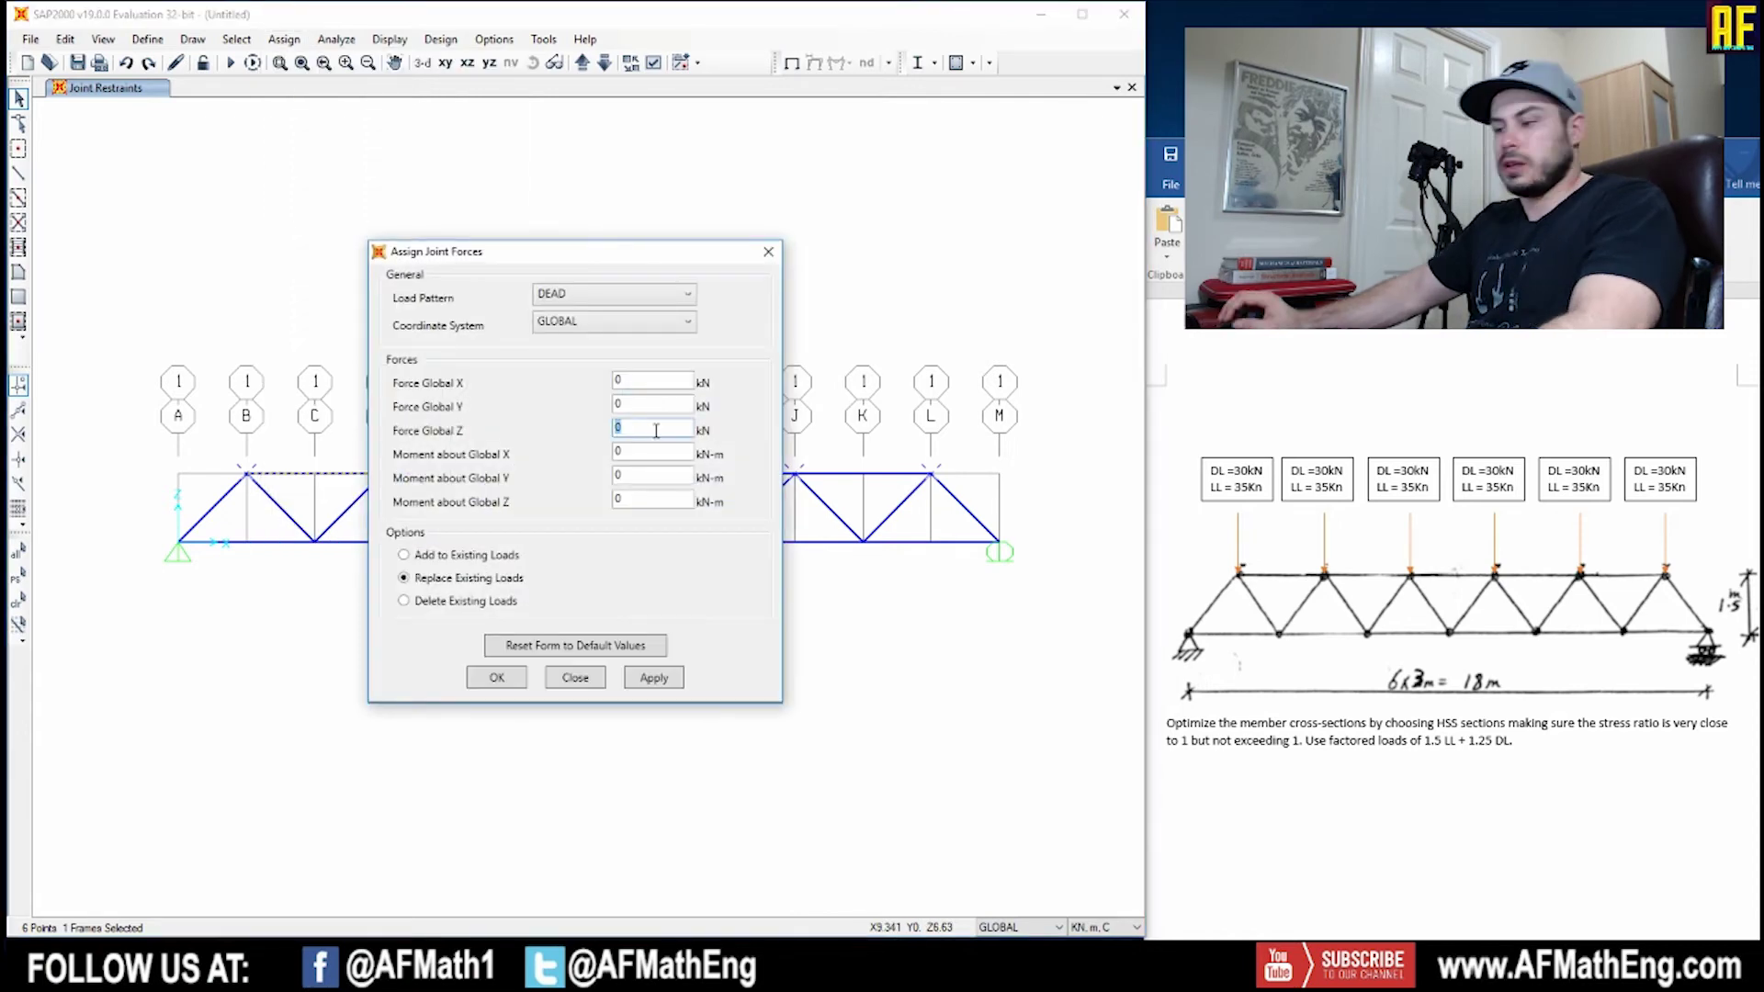
type("30")
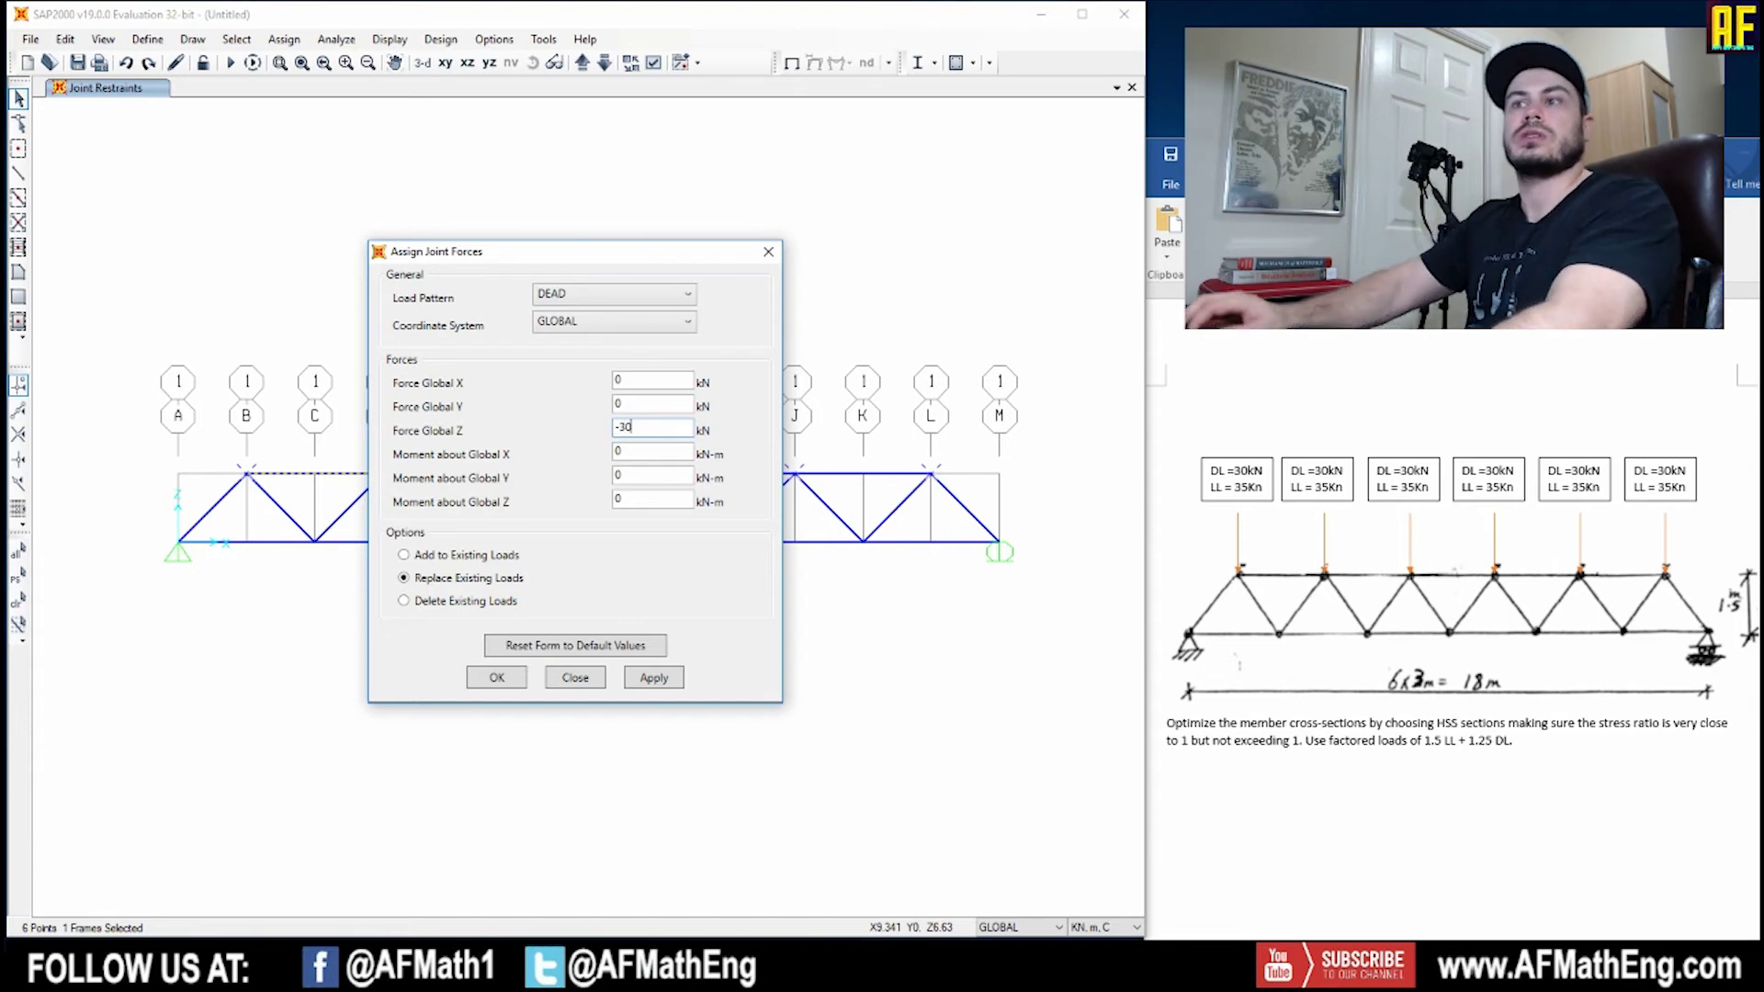
left_click(505, 558)
left_click(497, 678)
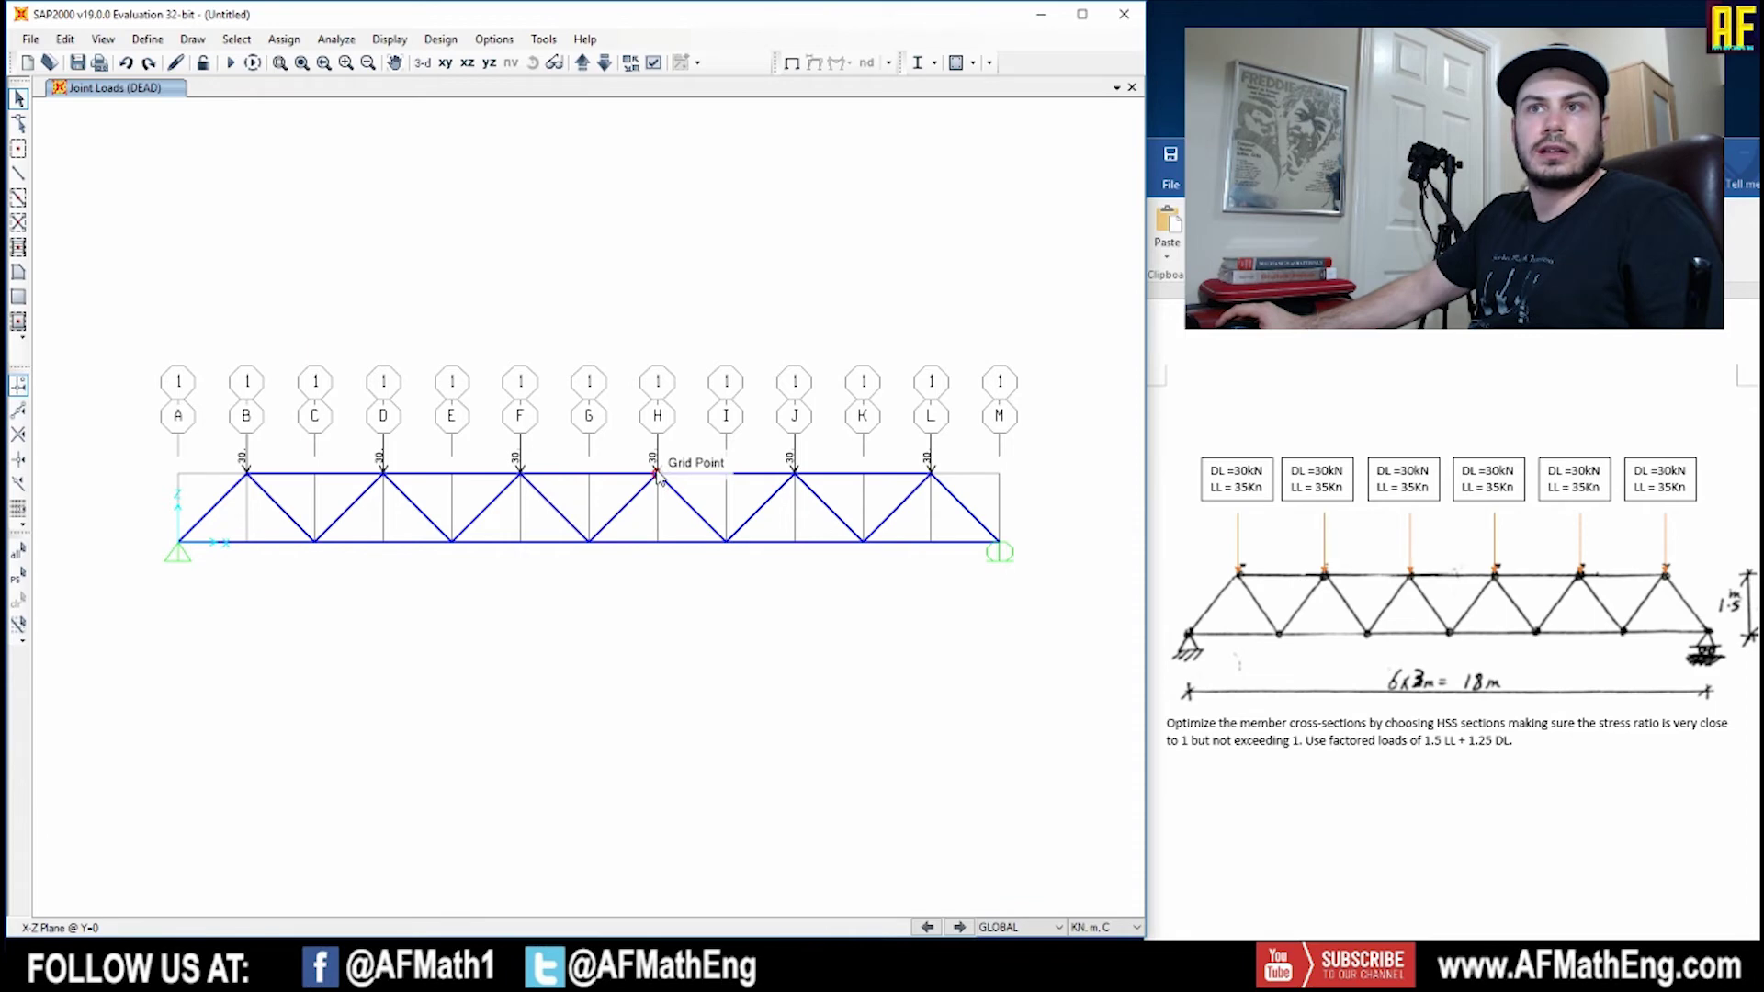
left_click(382, 474)
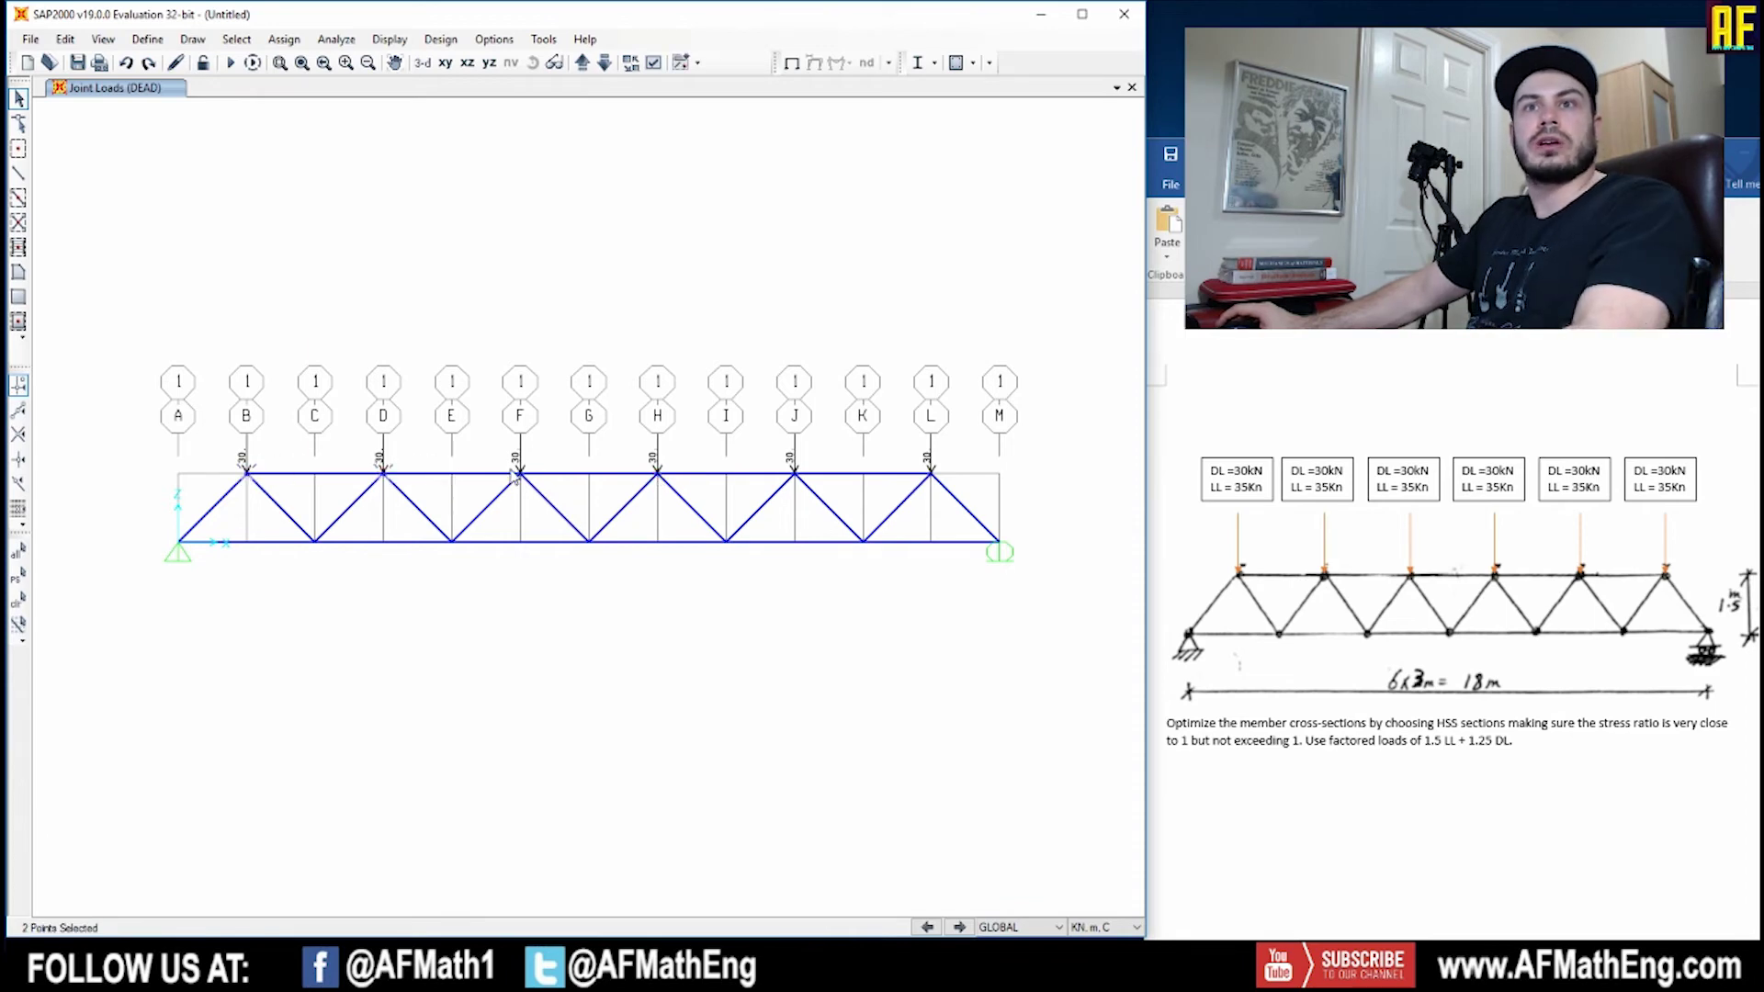
Assign downward 35 kN LIVE joint forces to the selected top-chord joints.
left_click(520, 474)
left_click(657, 475)
left_click(795, 474)
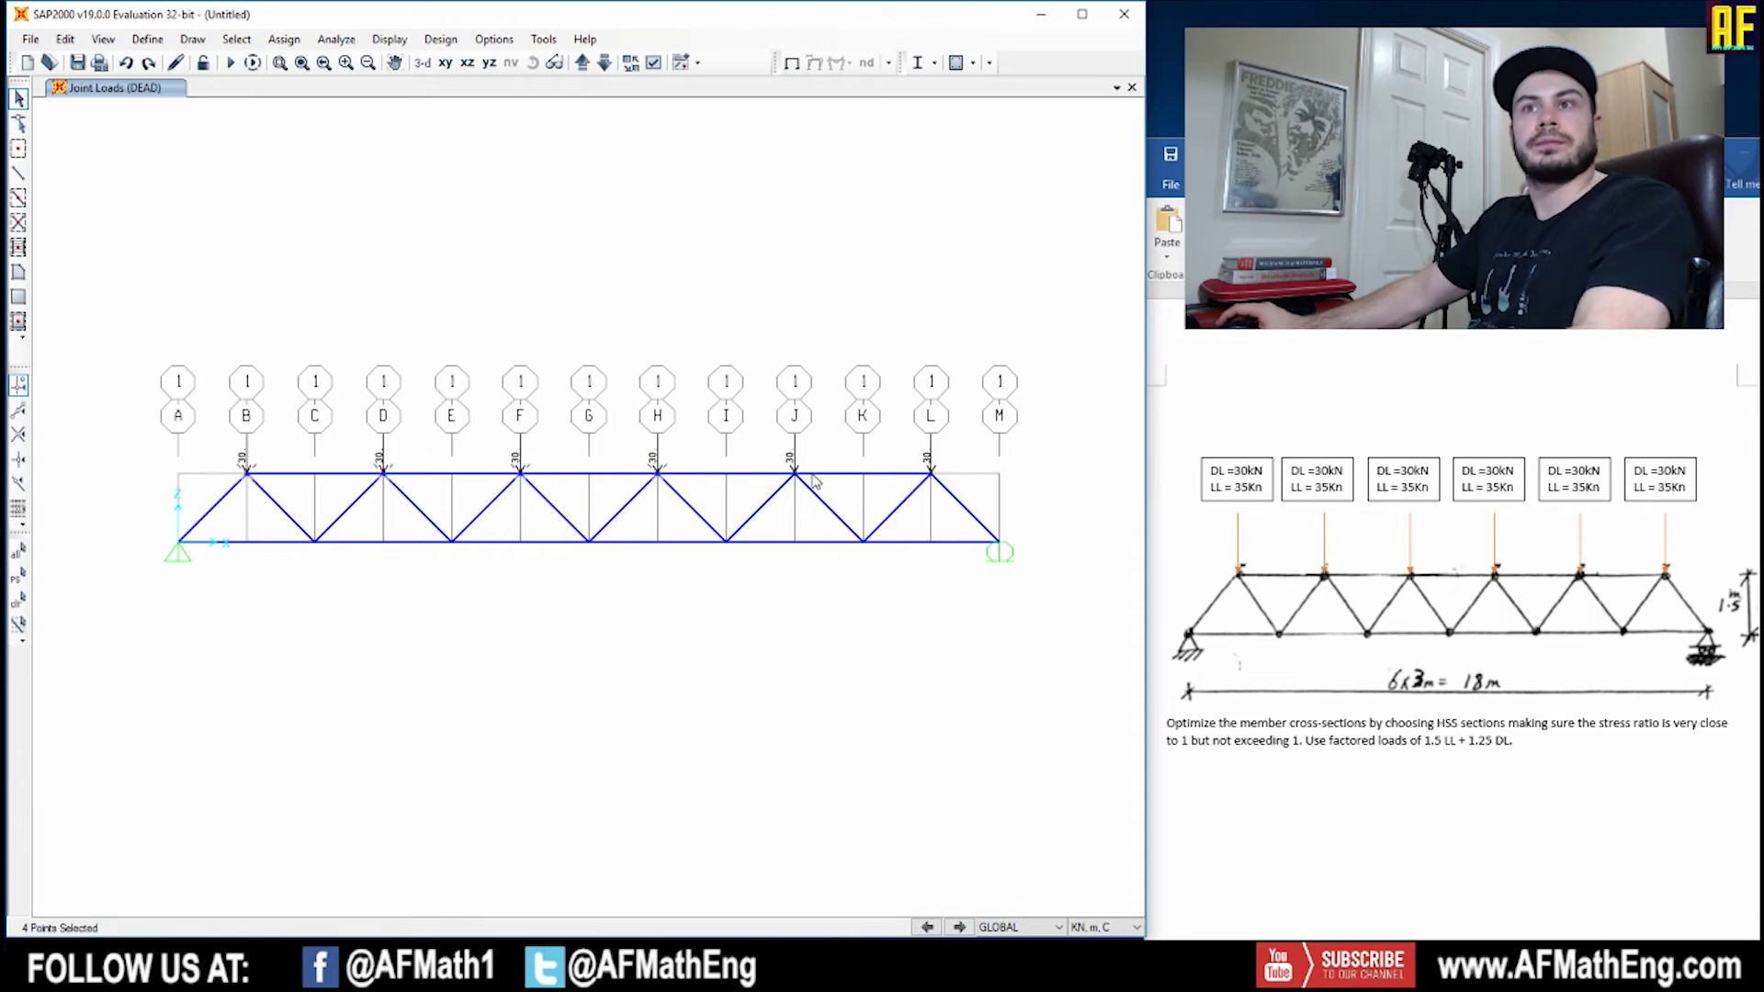
left_click(931, 474)
left_click(284, 40)
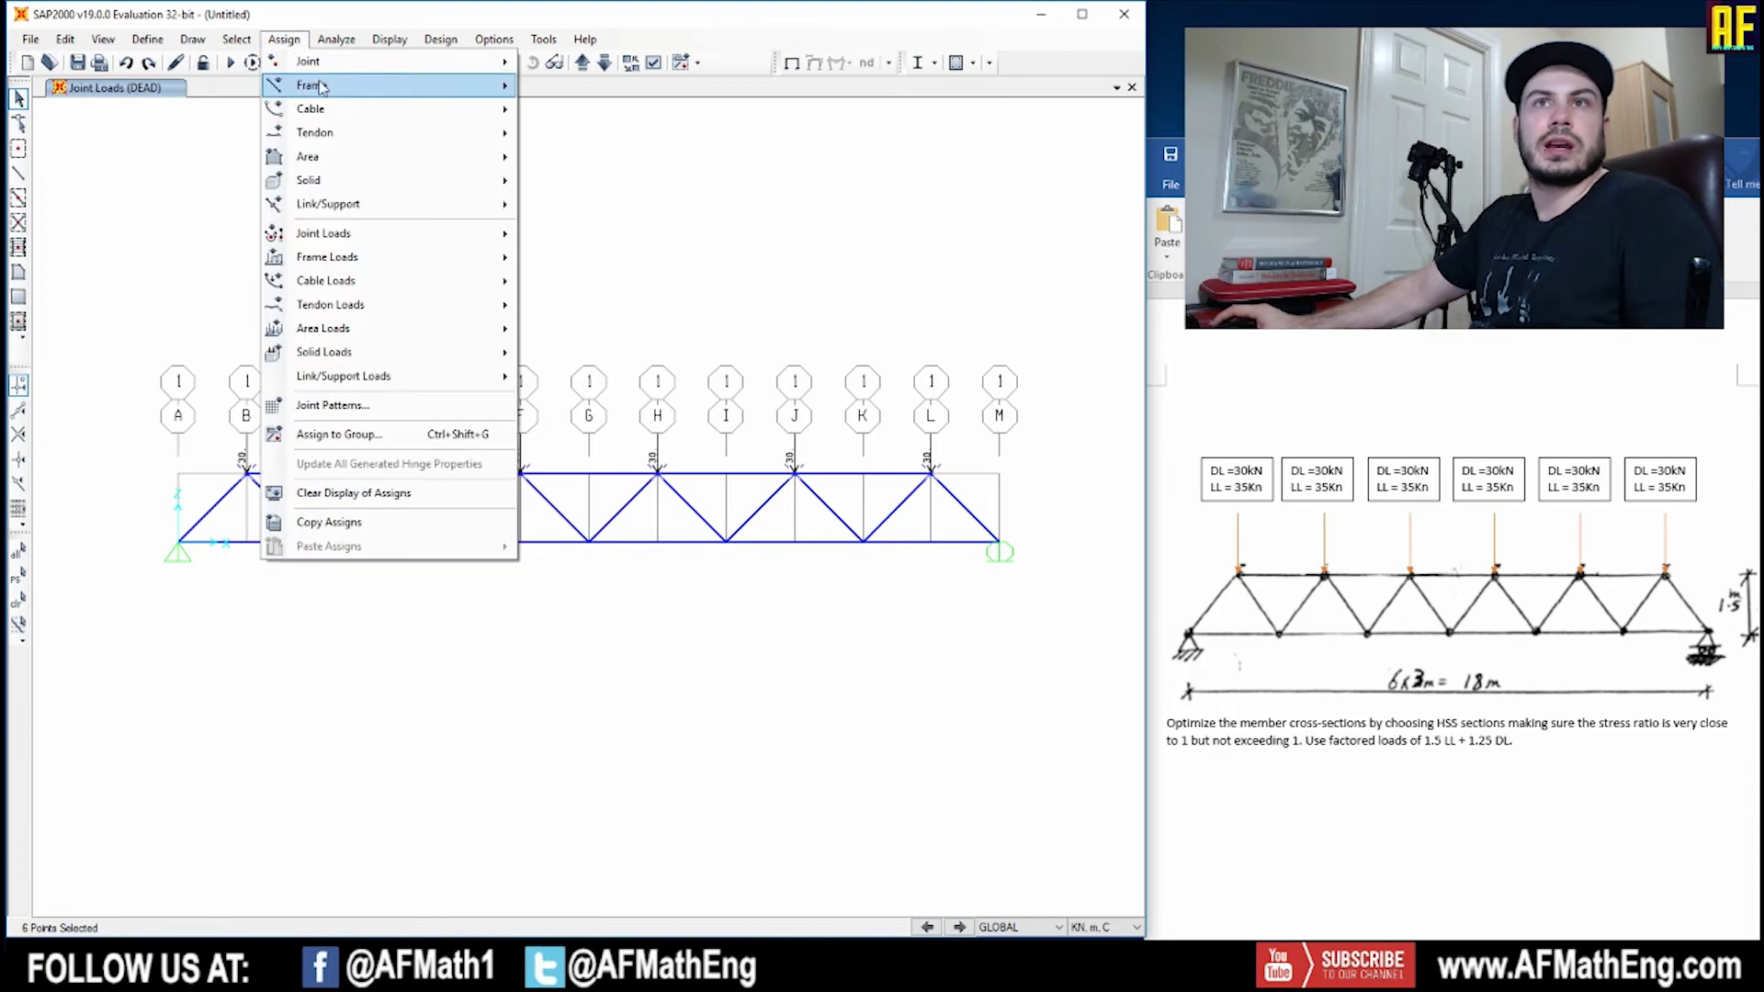
mouse_move(374, 241)
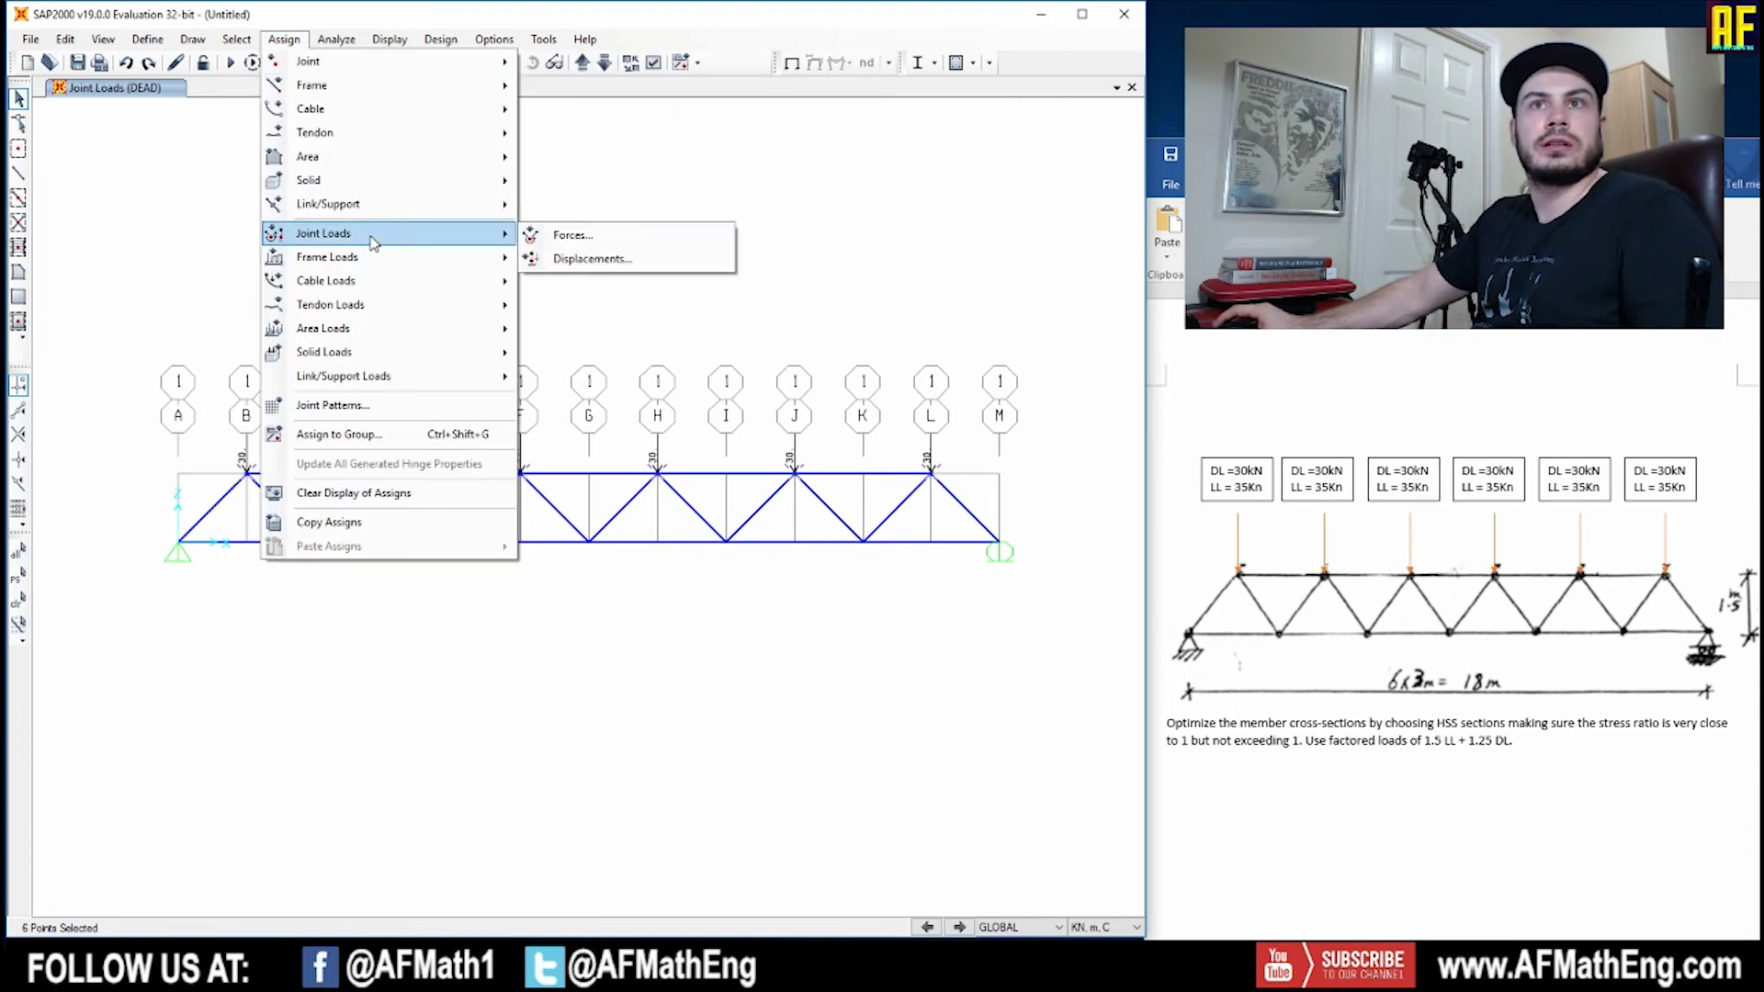
left_click(573, 236)
left_click(625, 294)
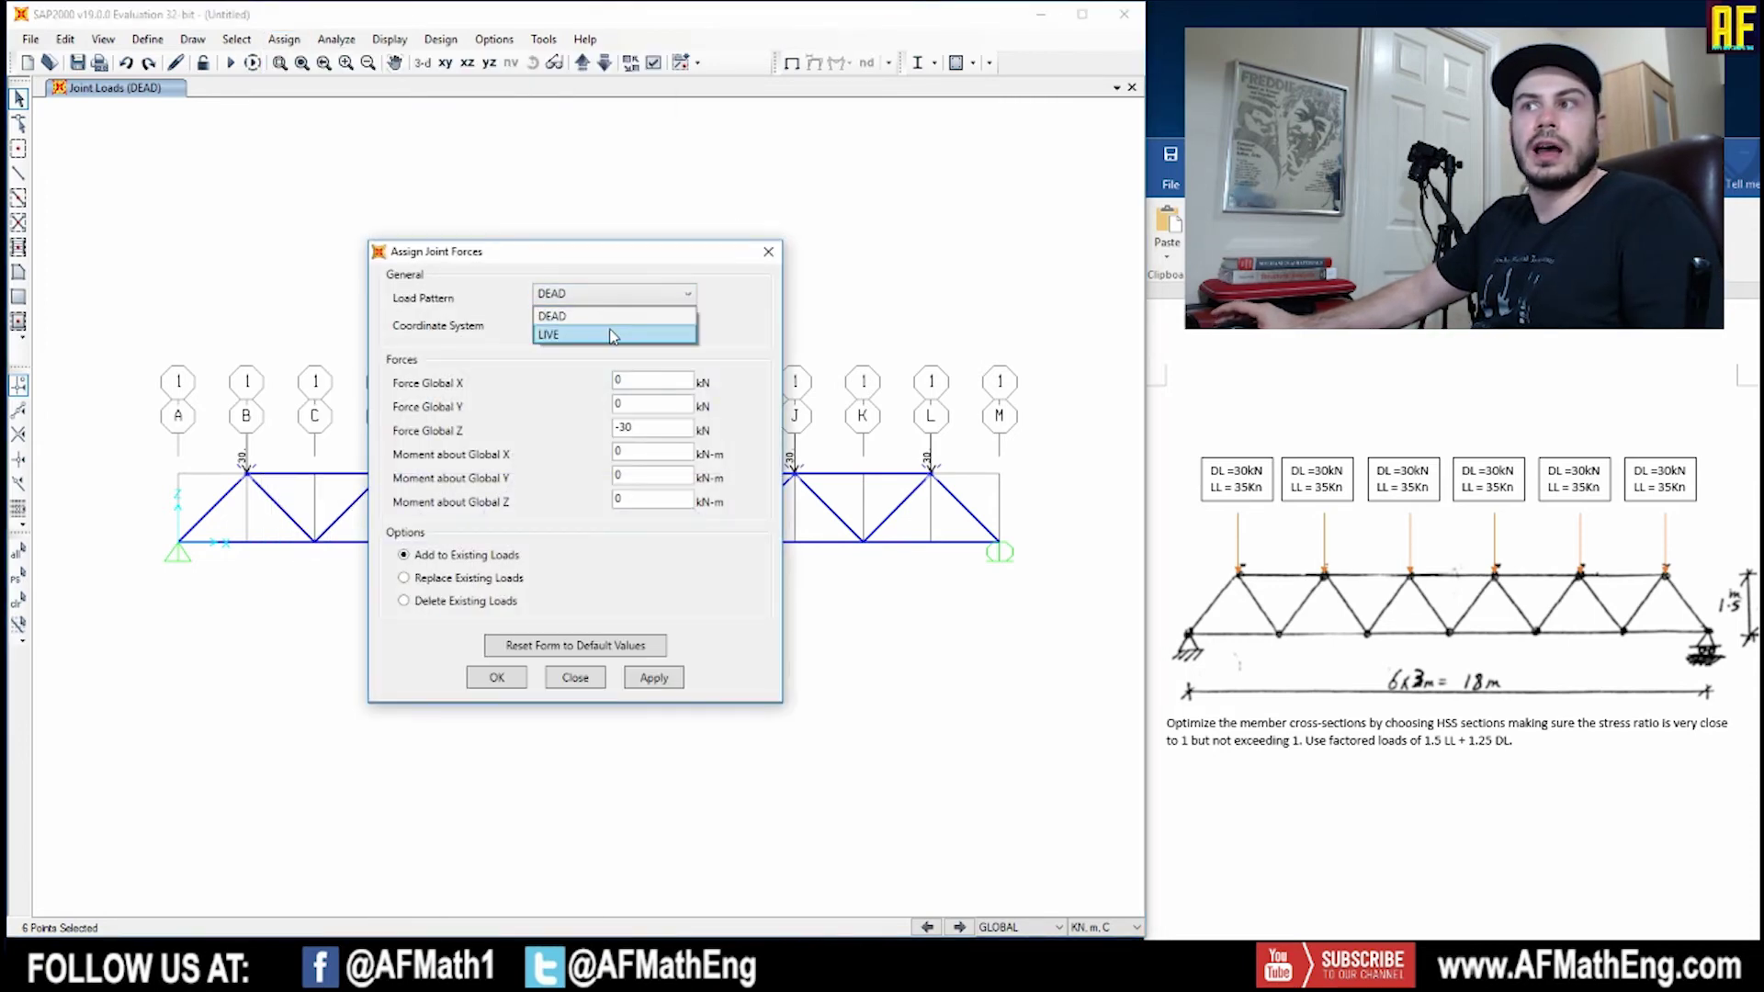
left_click(613, 335)
double_click(645, 420)
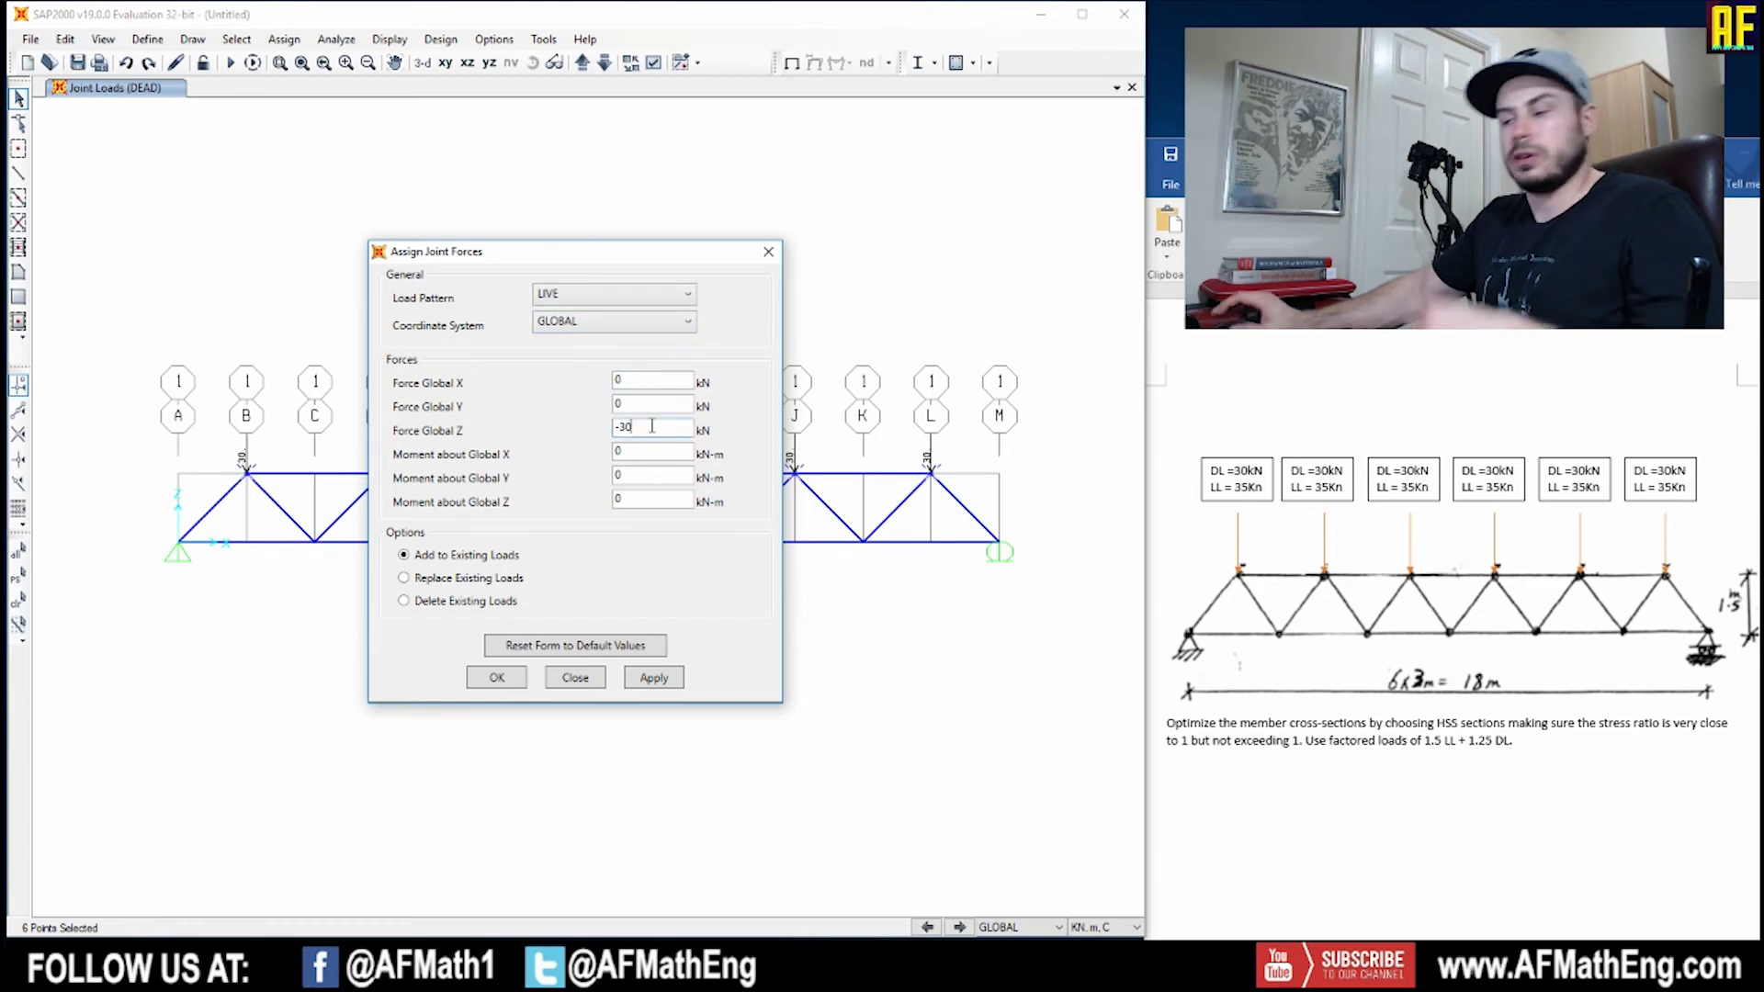
type("35")
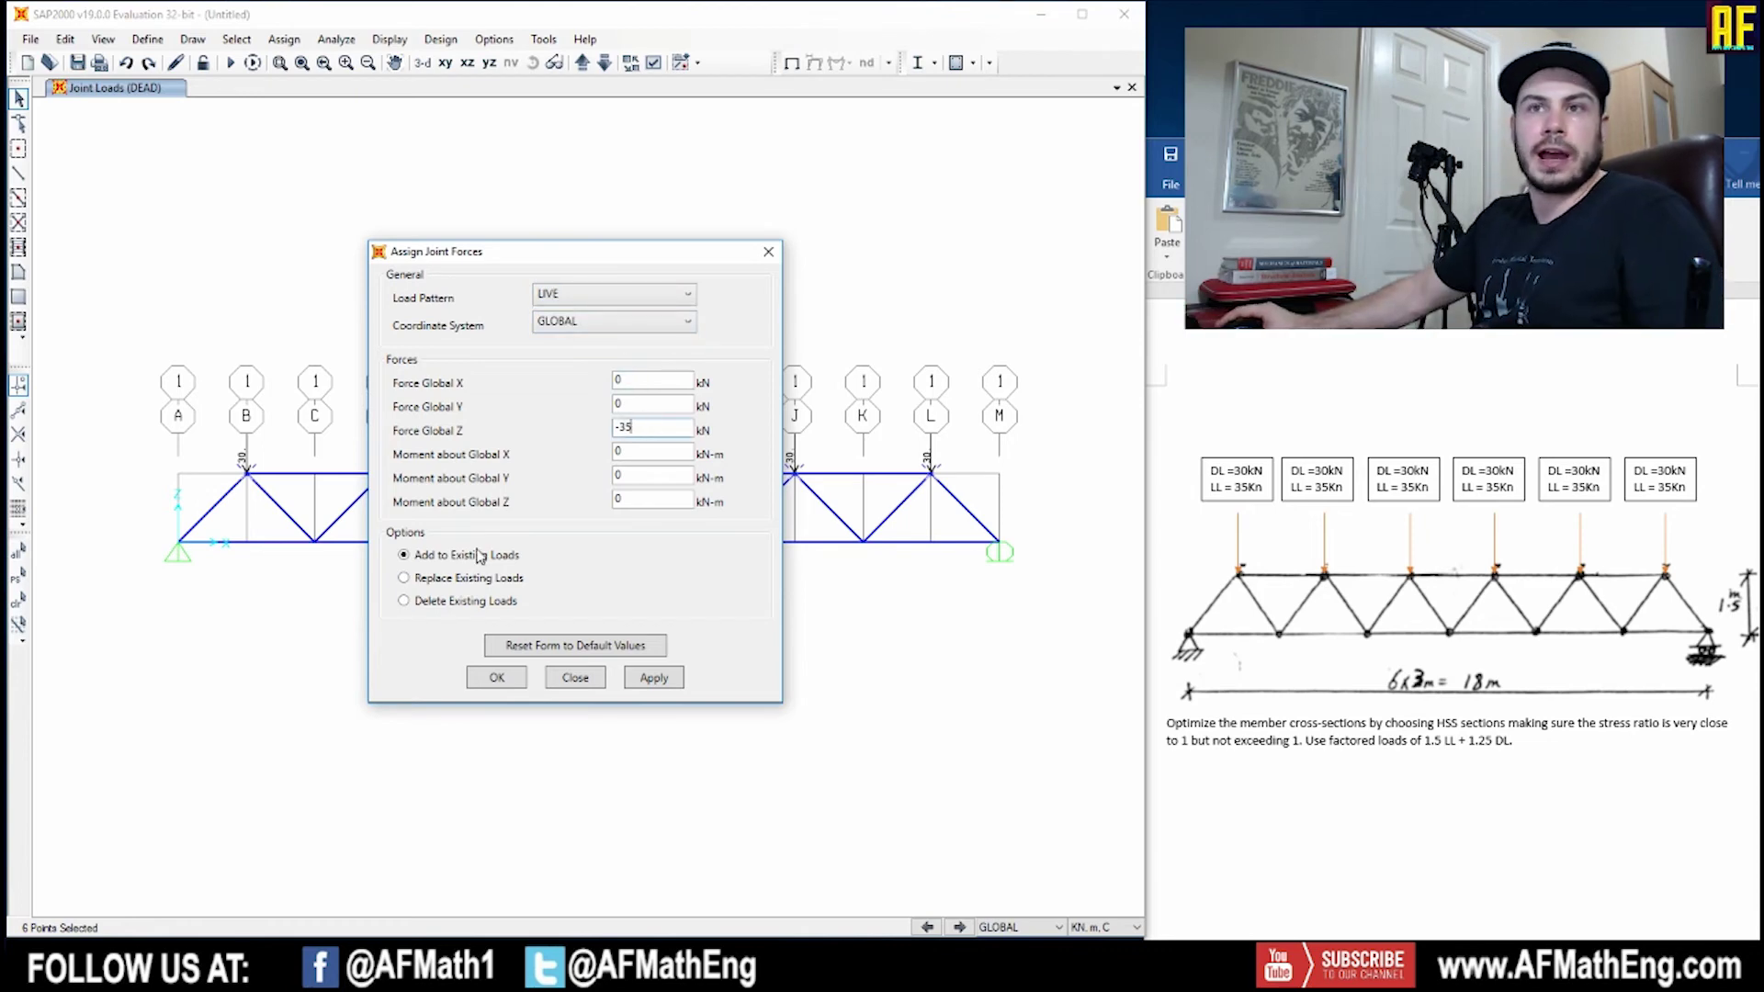
left_click(497, 679)
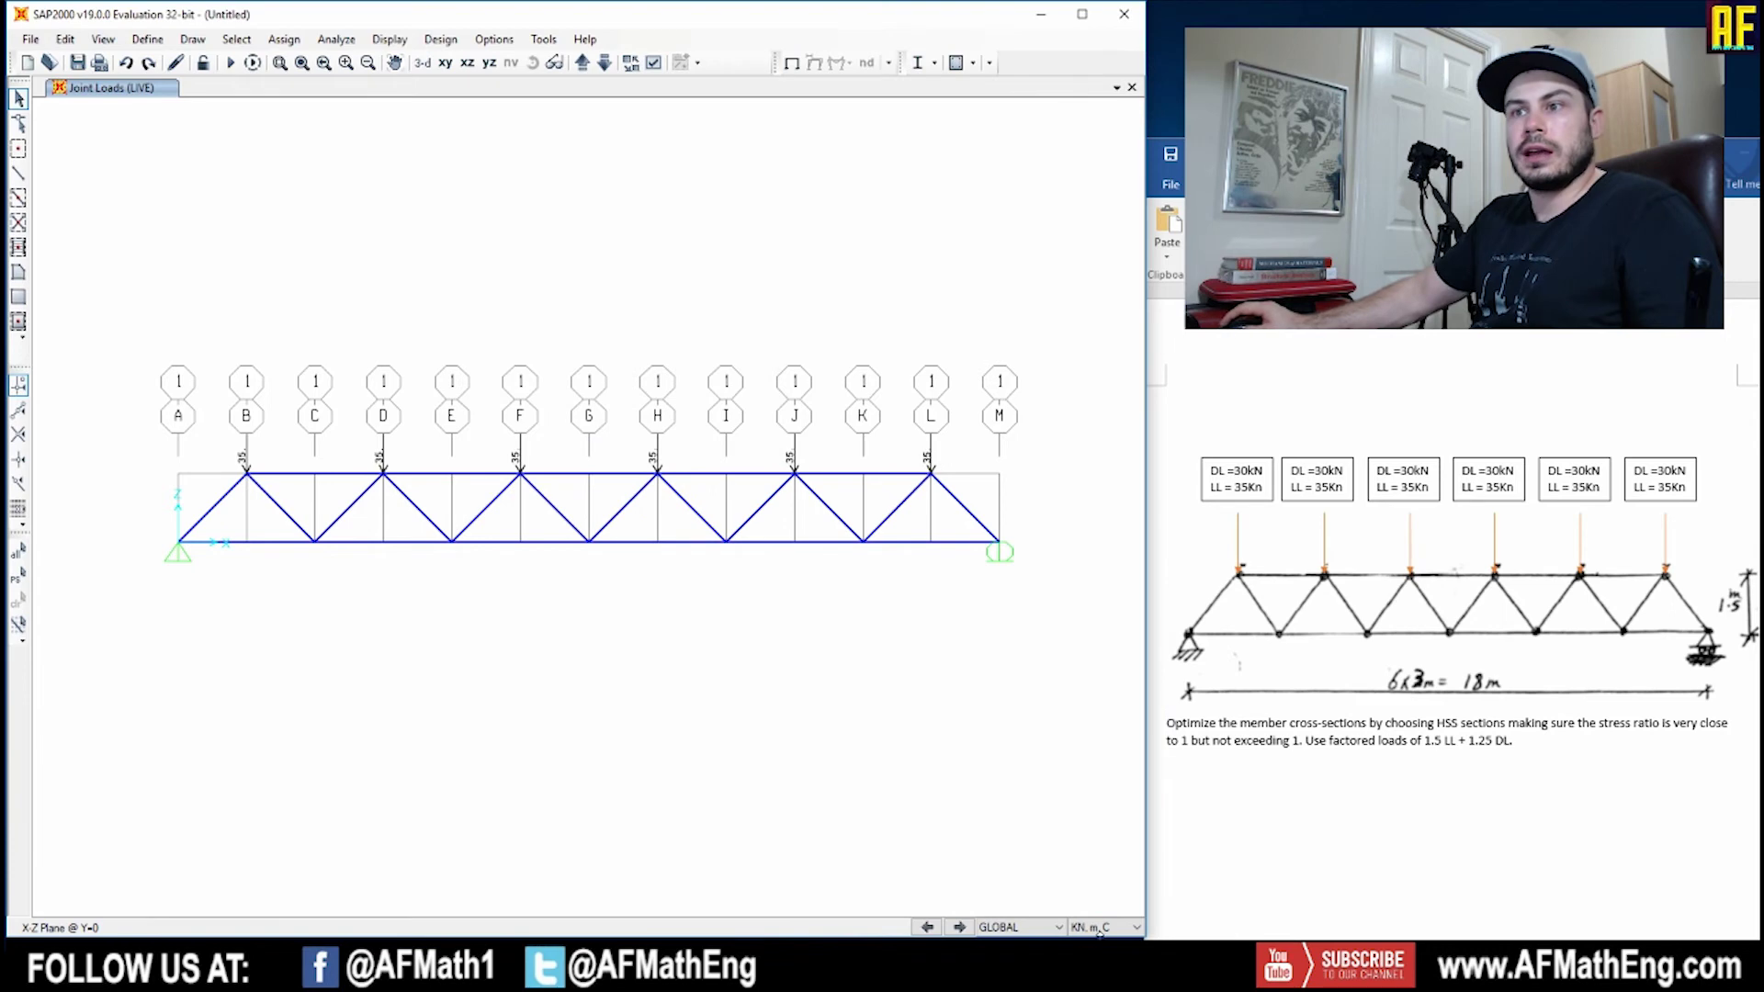
Toggle the joint load display between LIVE and DEAD, ending on DEAD.
left_click(959, 928)
left_click(960, 927)
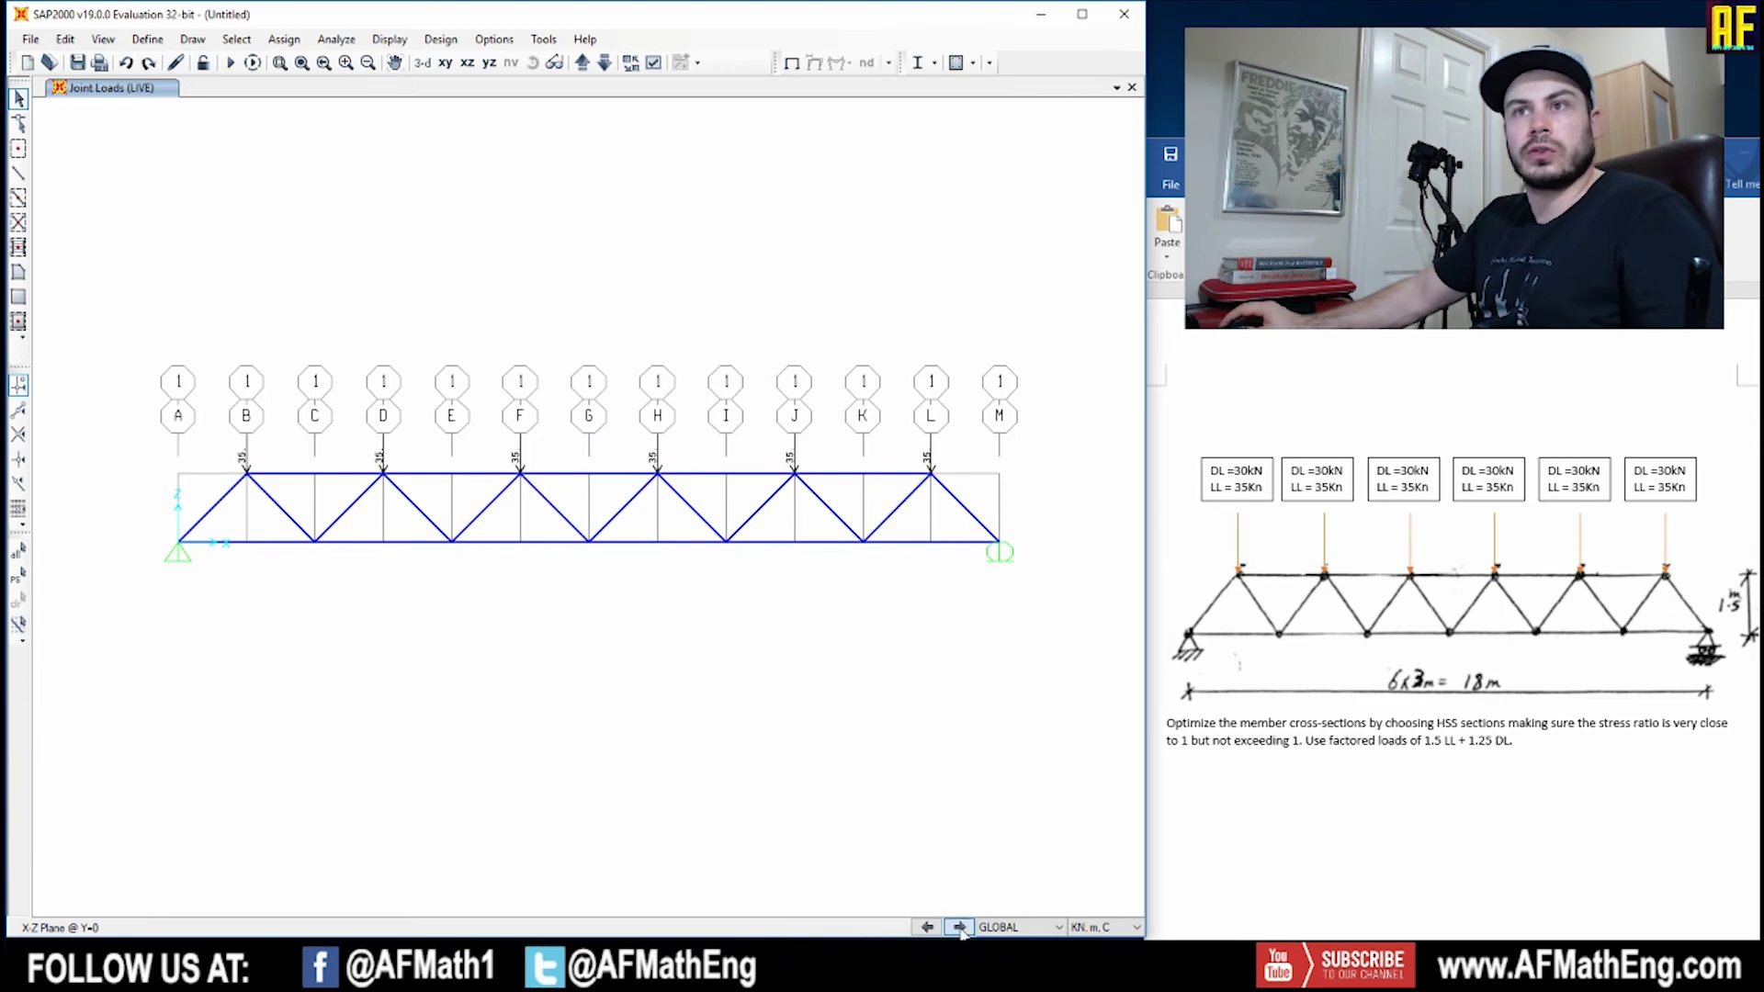
left_click(959, 927)
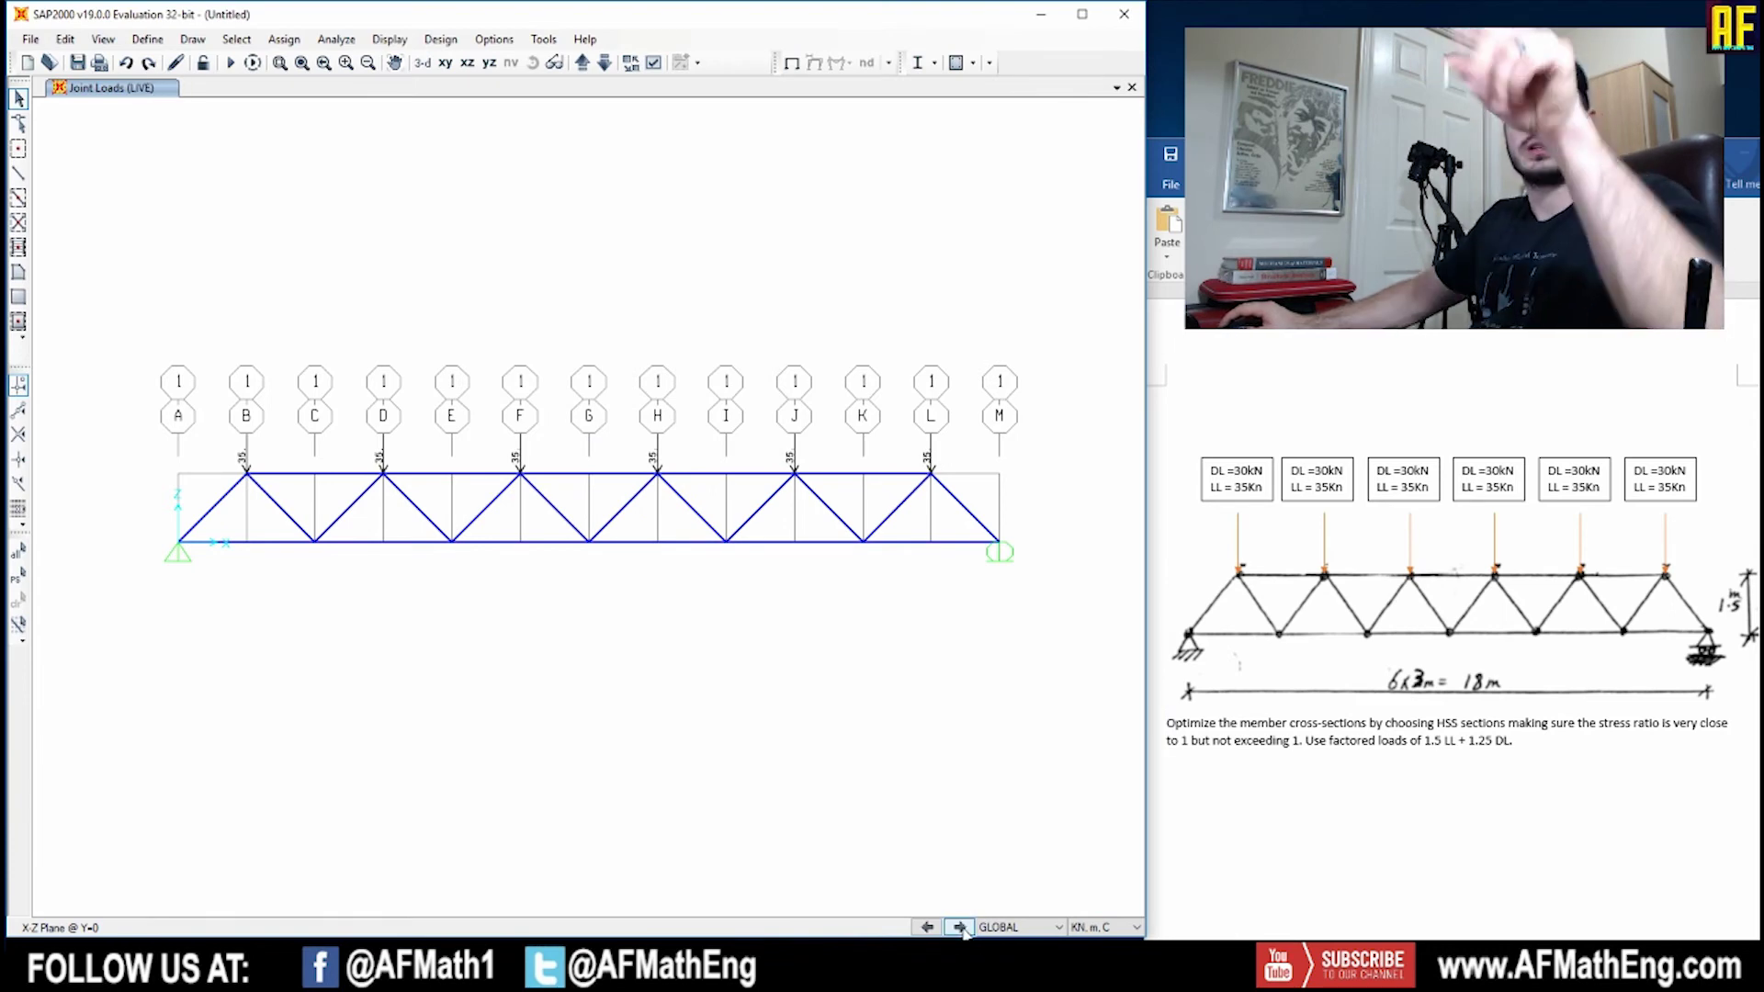
left_click(959, 927)
left_click(959, 927)
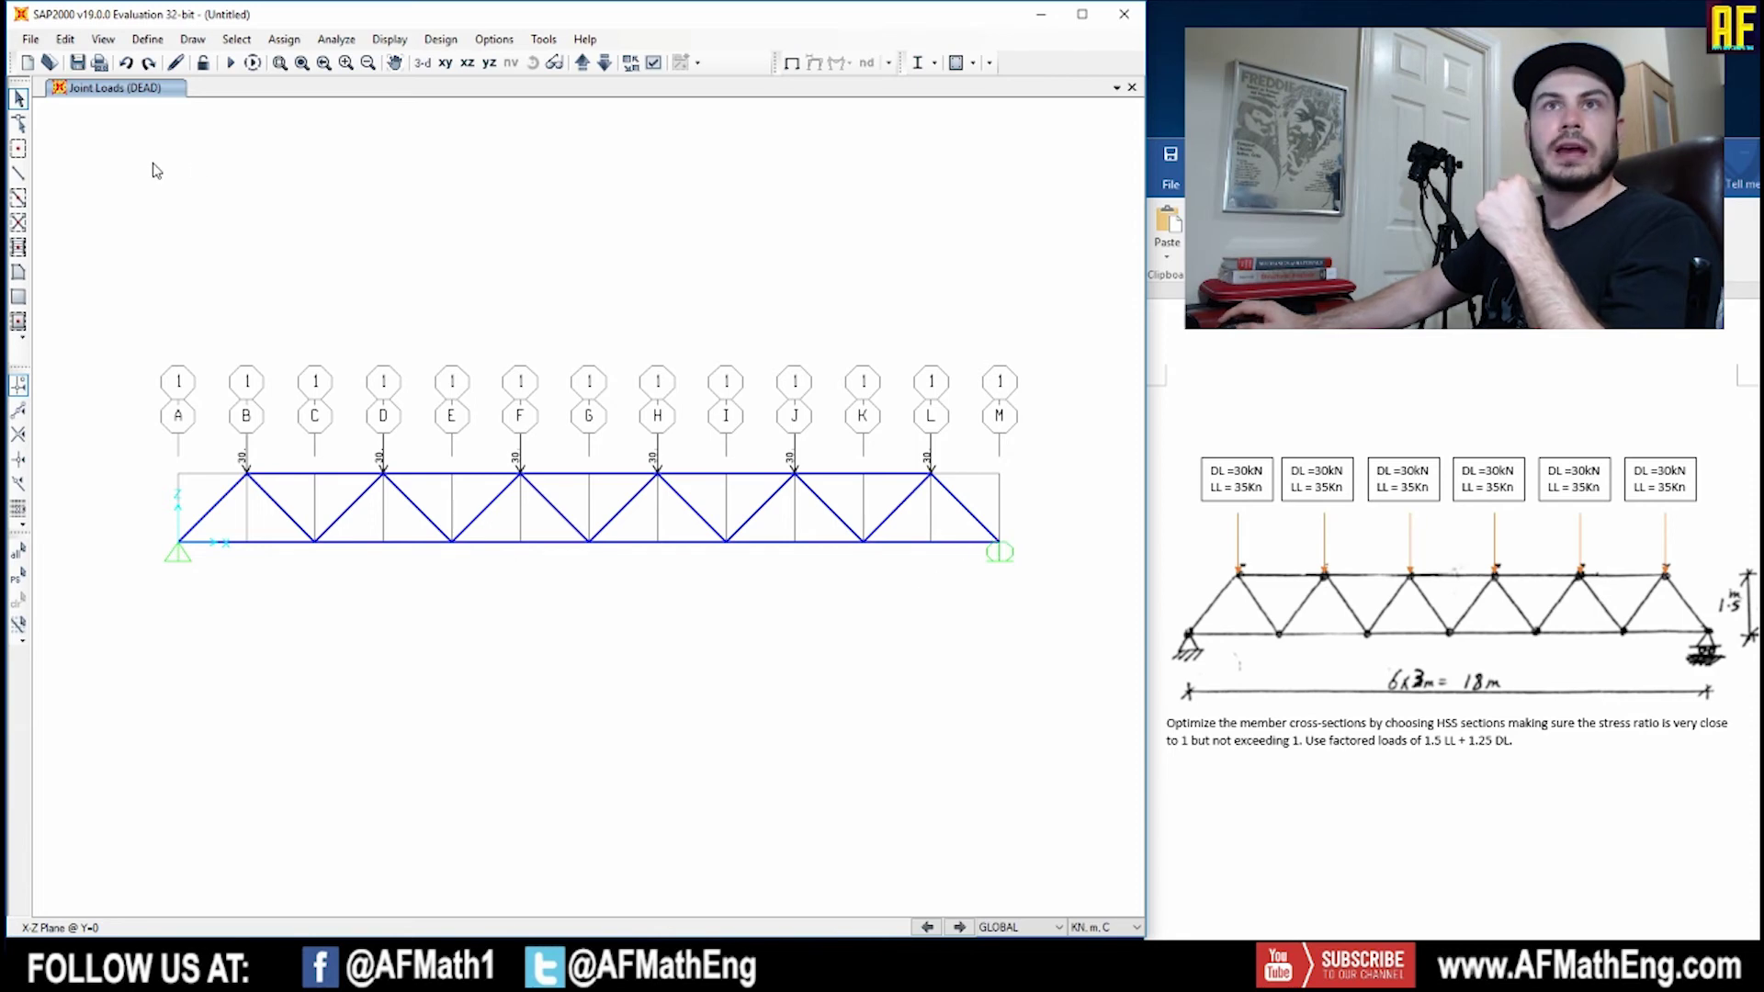
Run the analysis with MODAL set to Do Not Run, saving the model as dead+live.
left_click(337, 38)
left_click(376, 162)
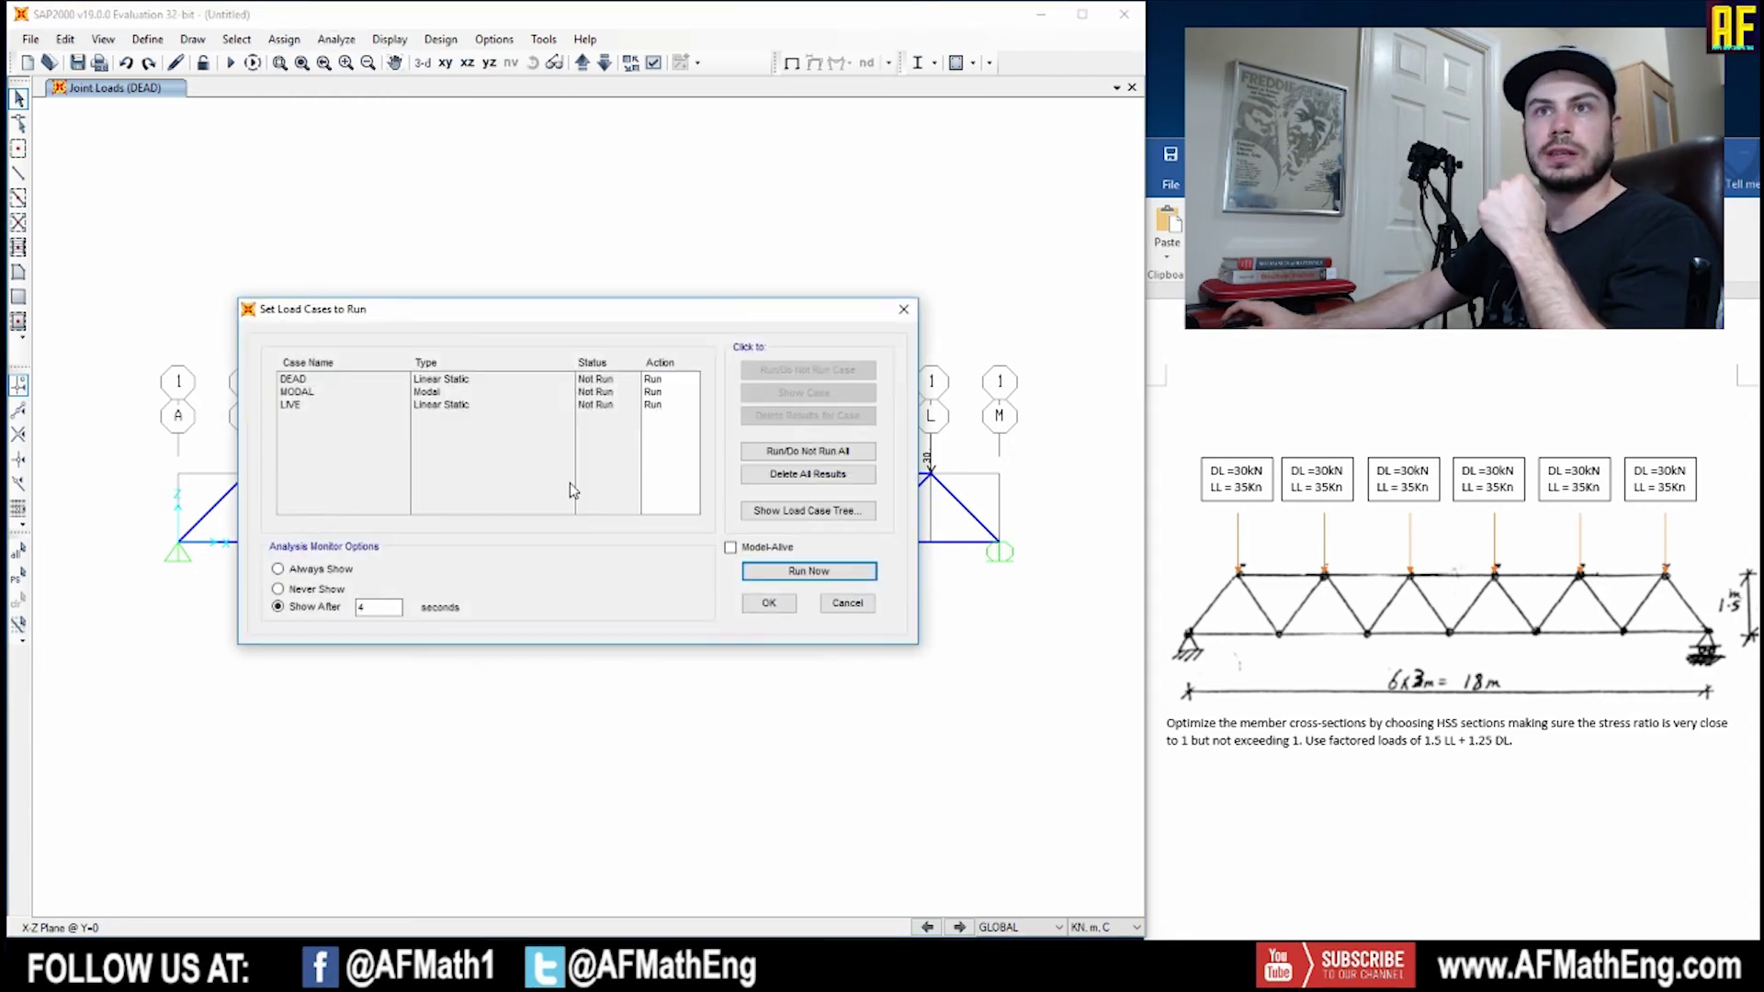
left_click(309, 393)
left_click(807, 369)
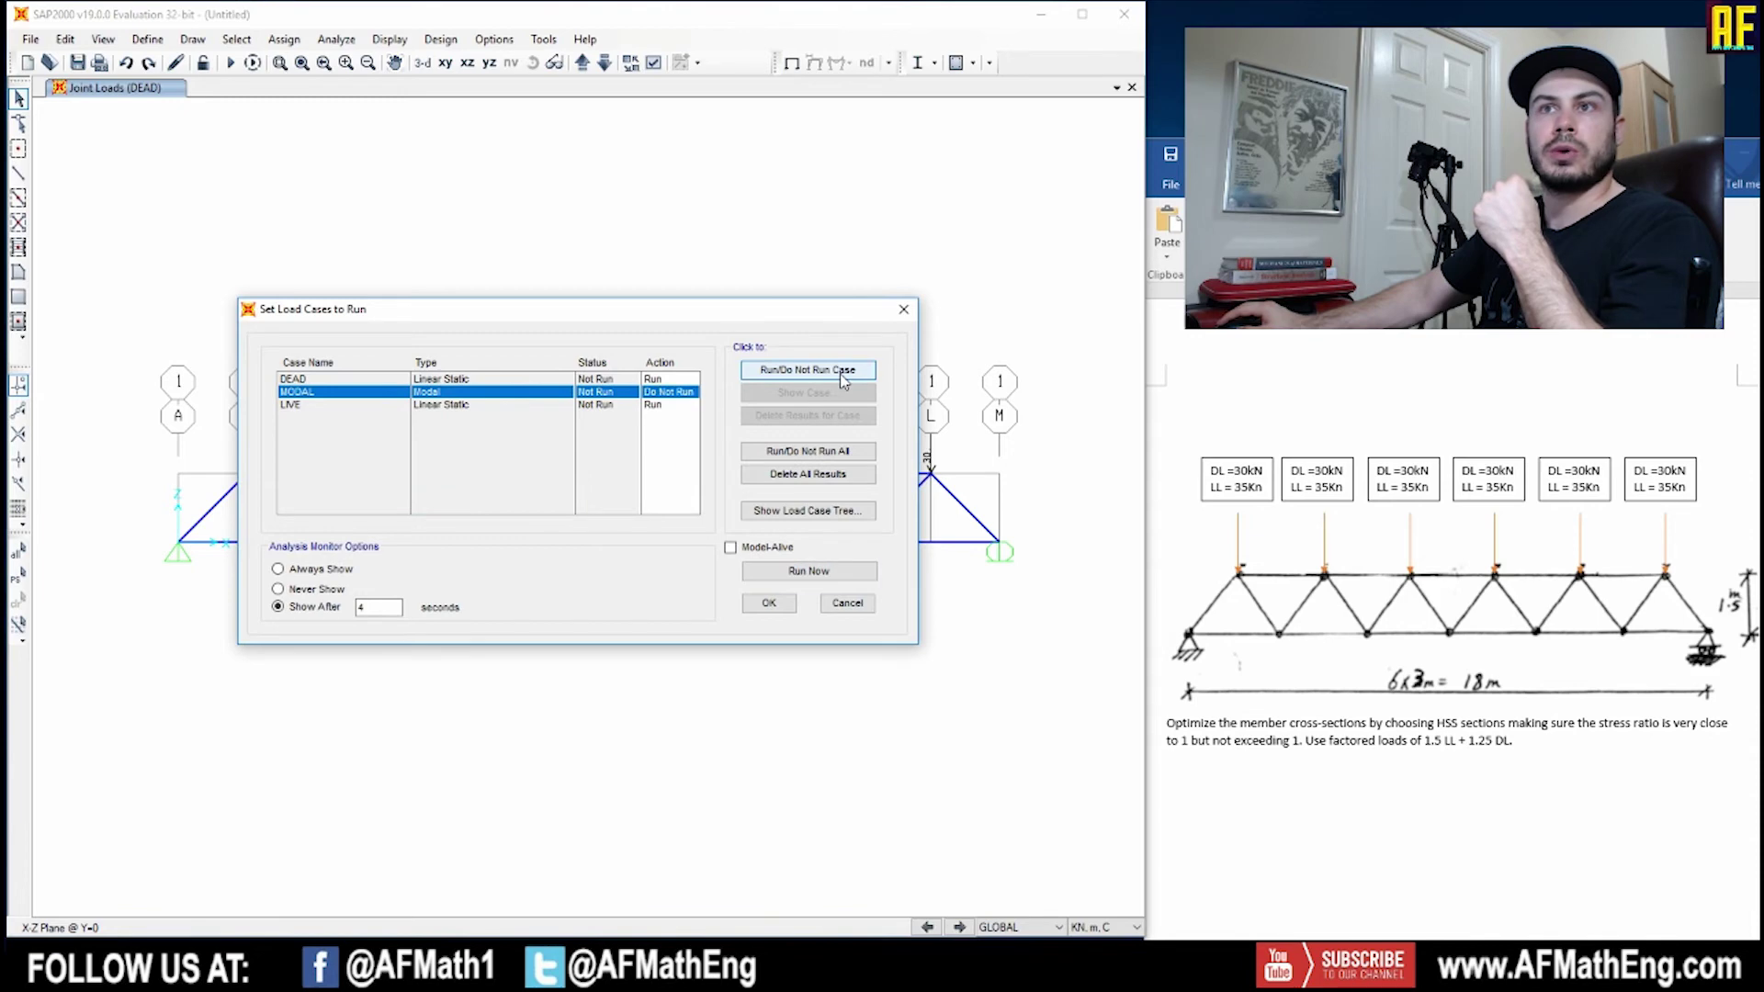
left_click(286, 380)
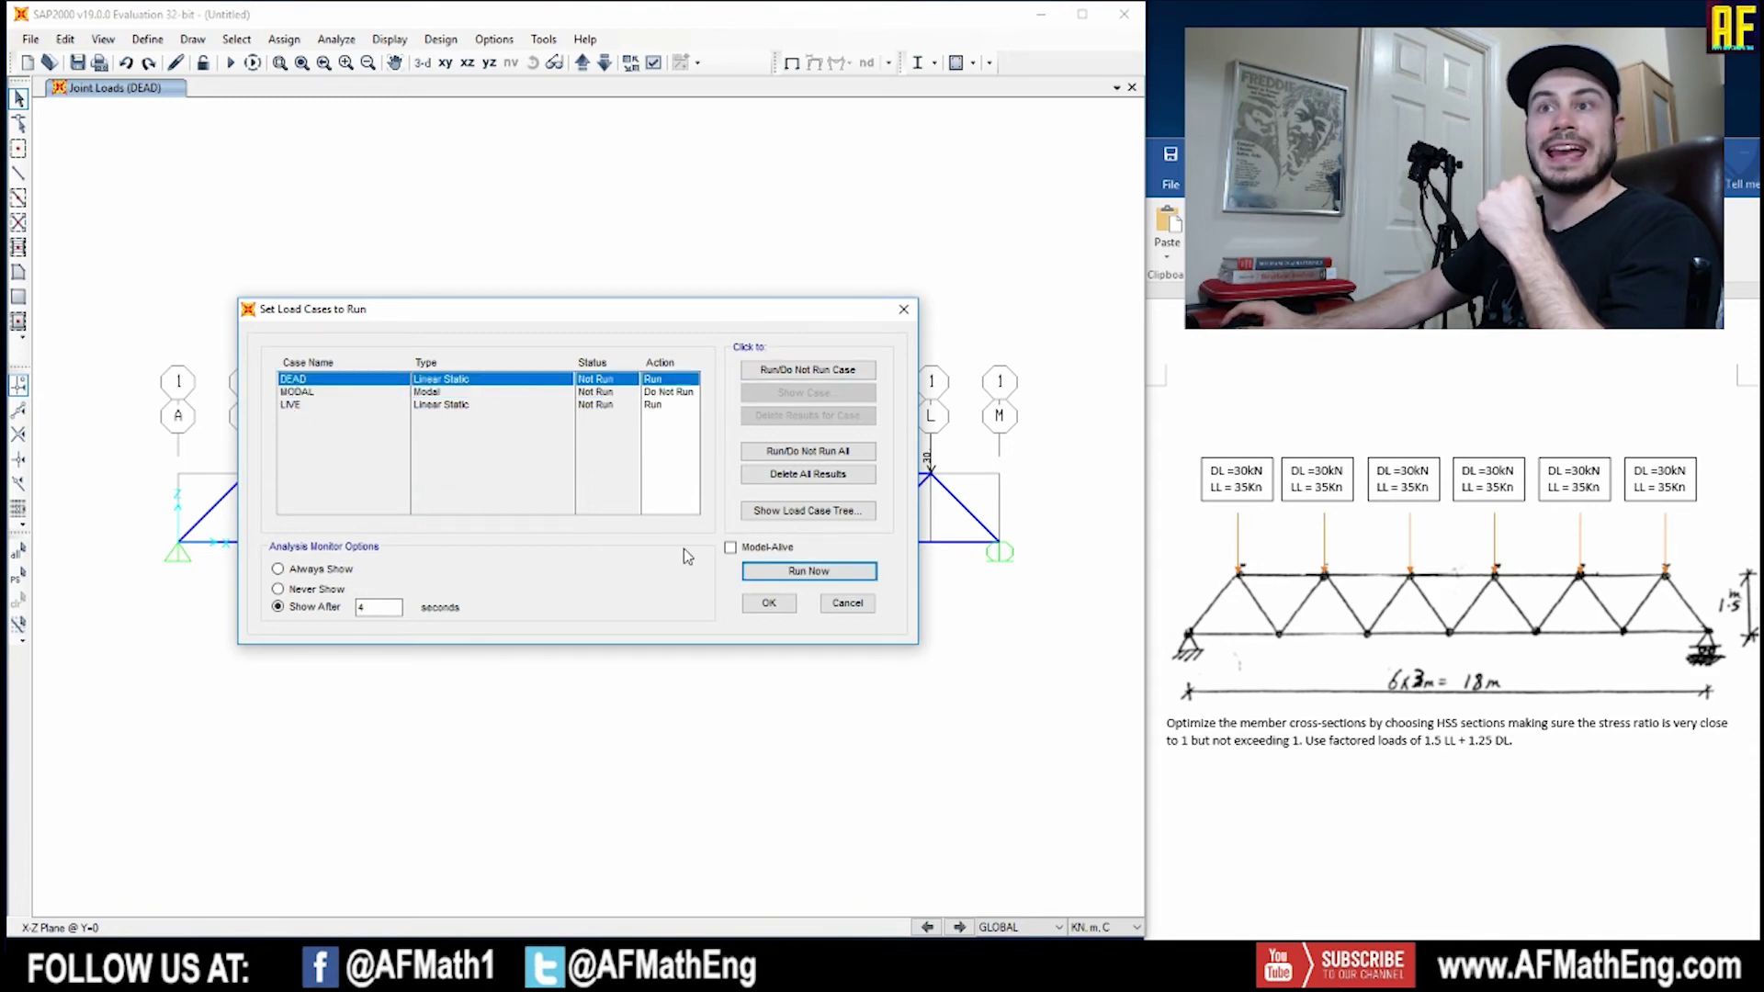
left_click(473, 406)
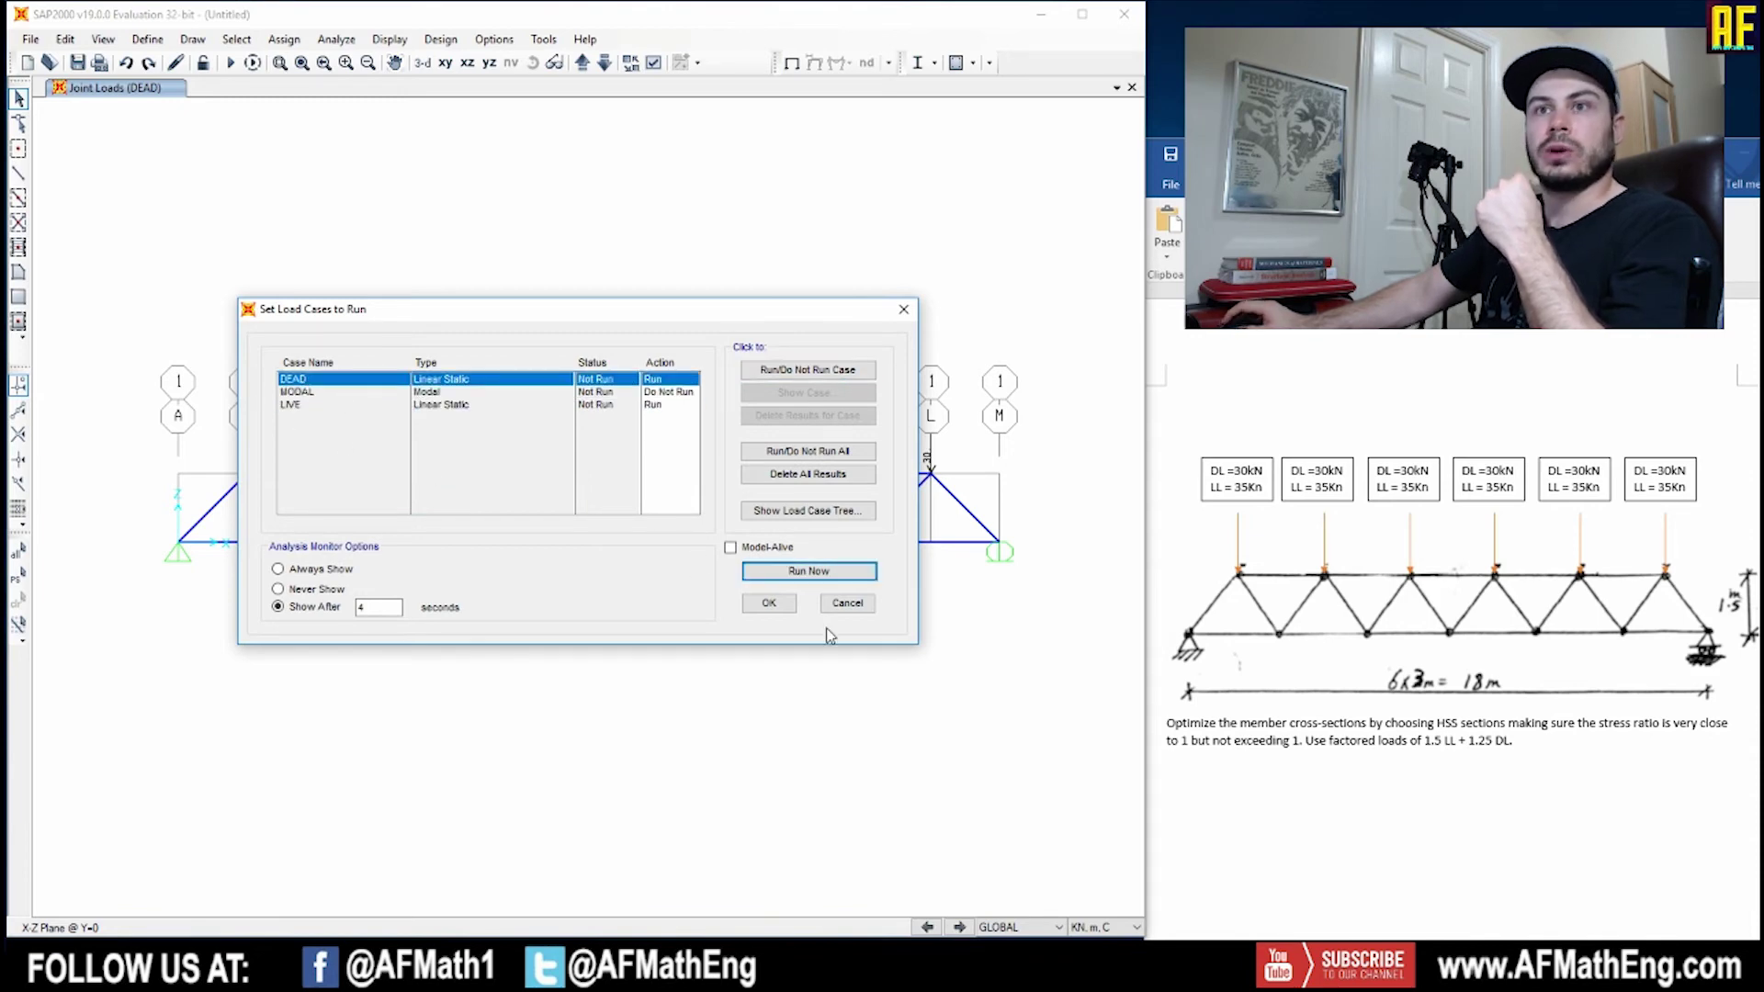
left_click(809, 570)
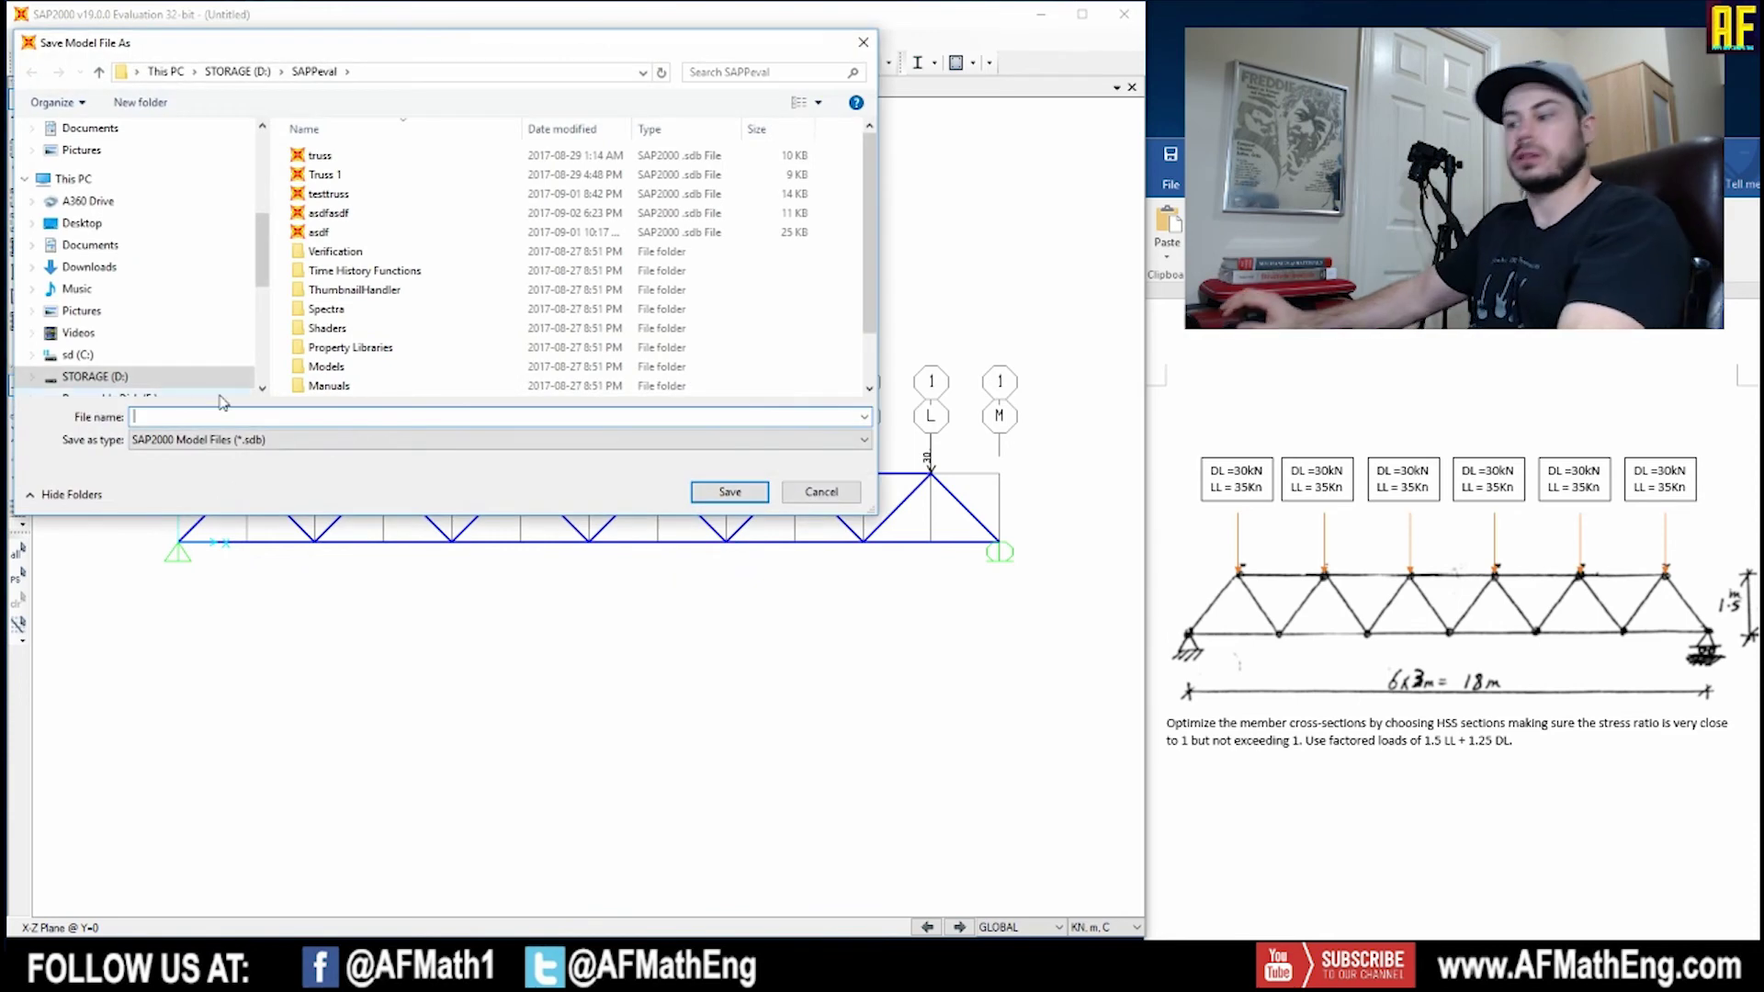
type("dead+live")
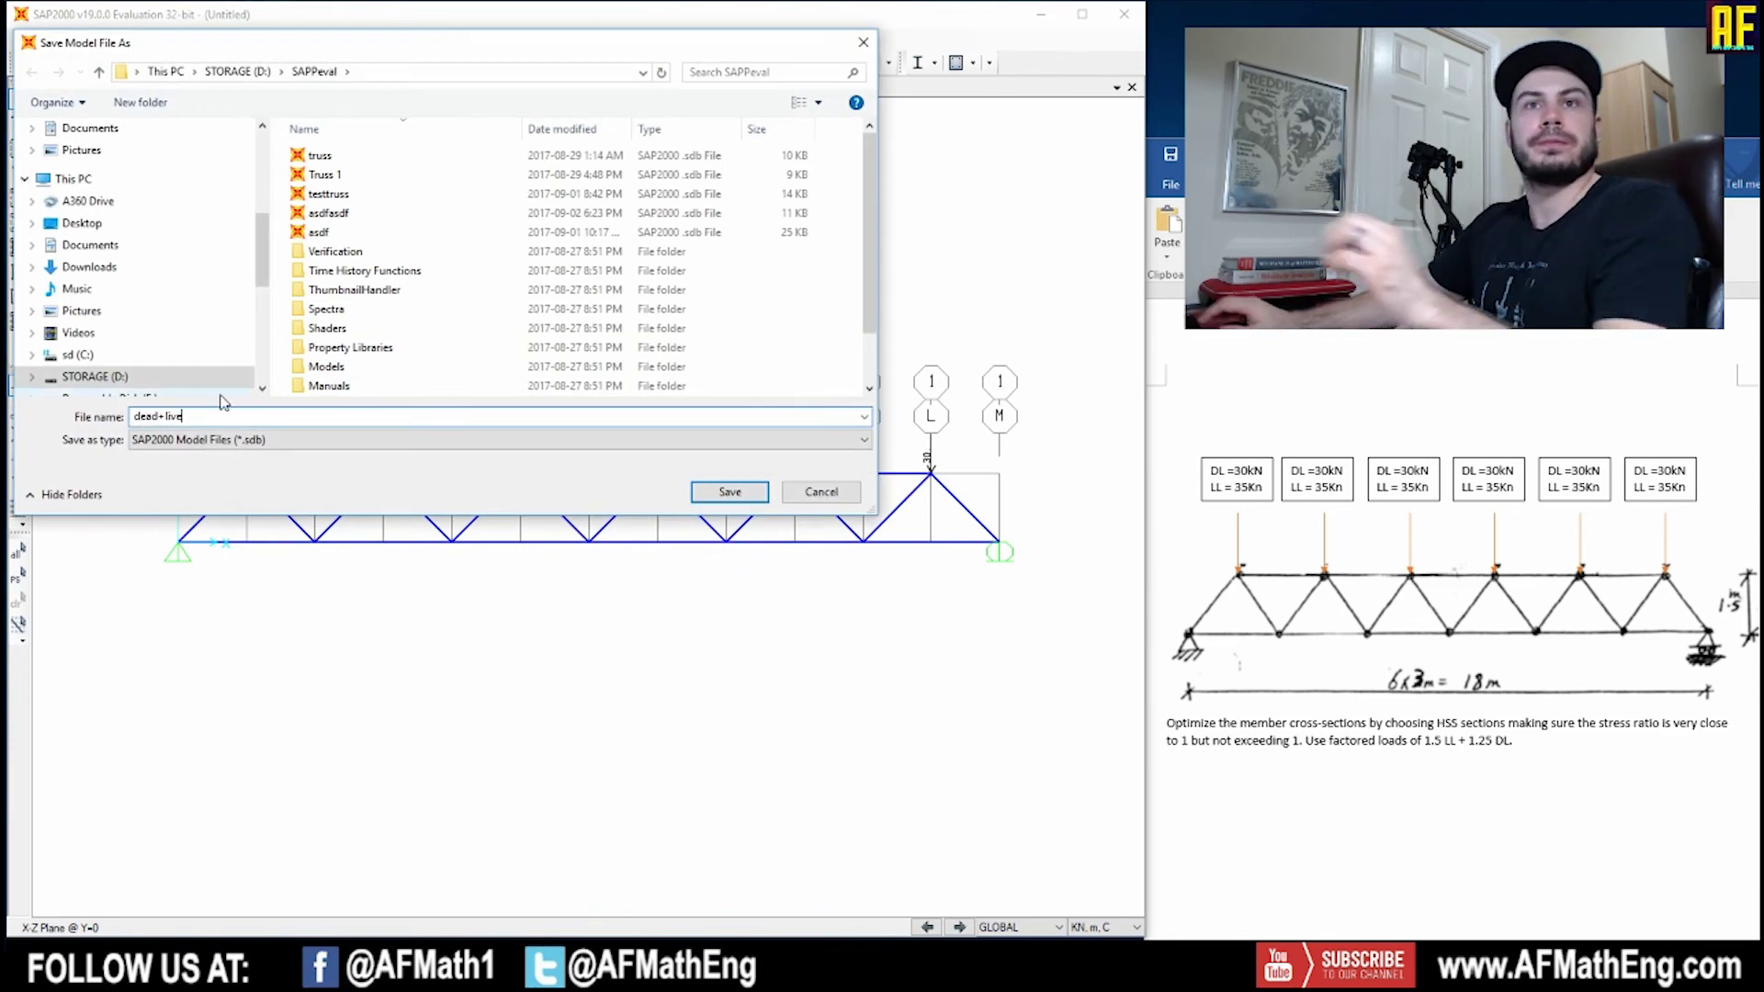
key("Return")
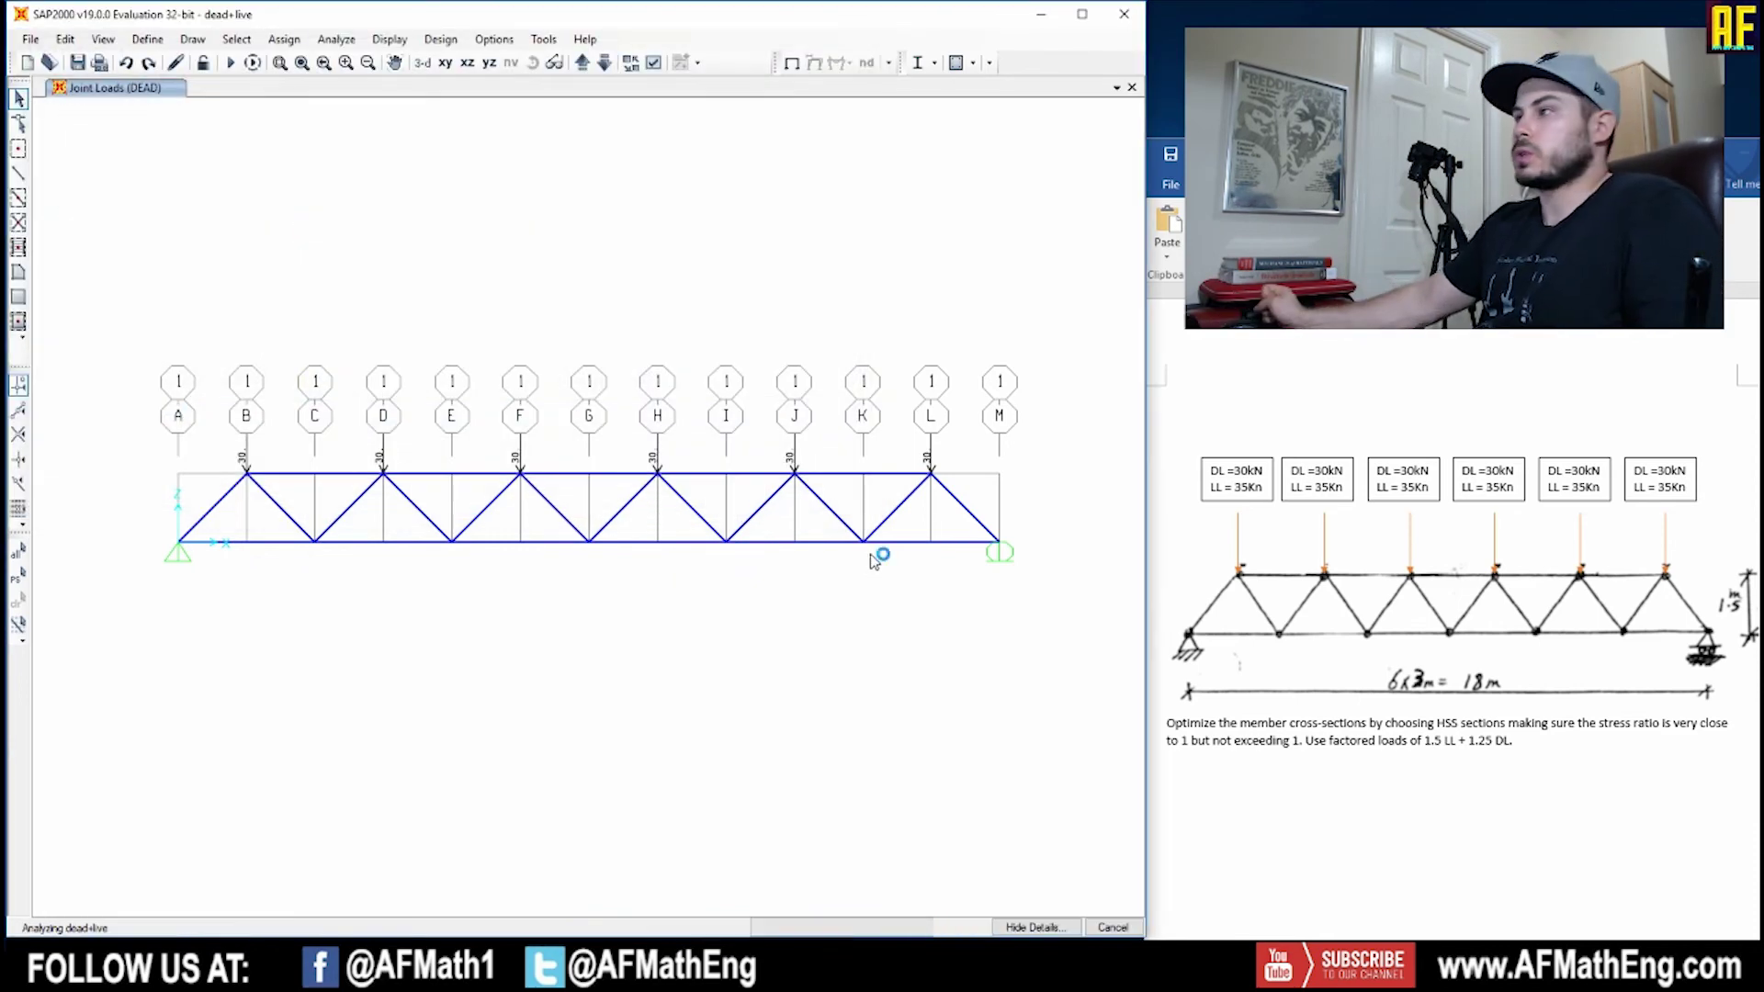
Display the DEAD-case Moment 3-3 diagram on the truss frames.
left_click(386, 40)
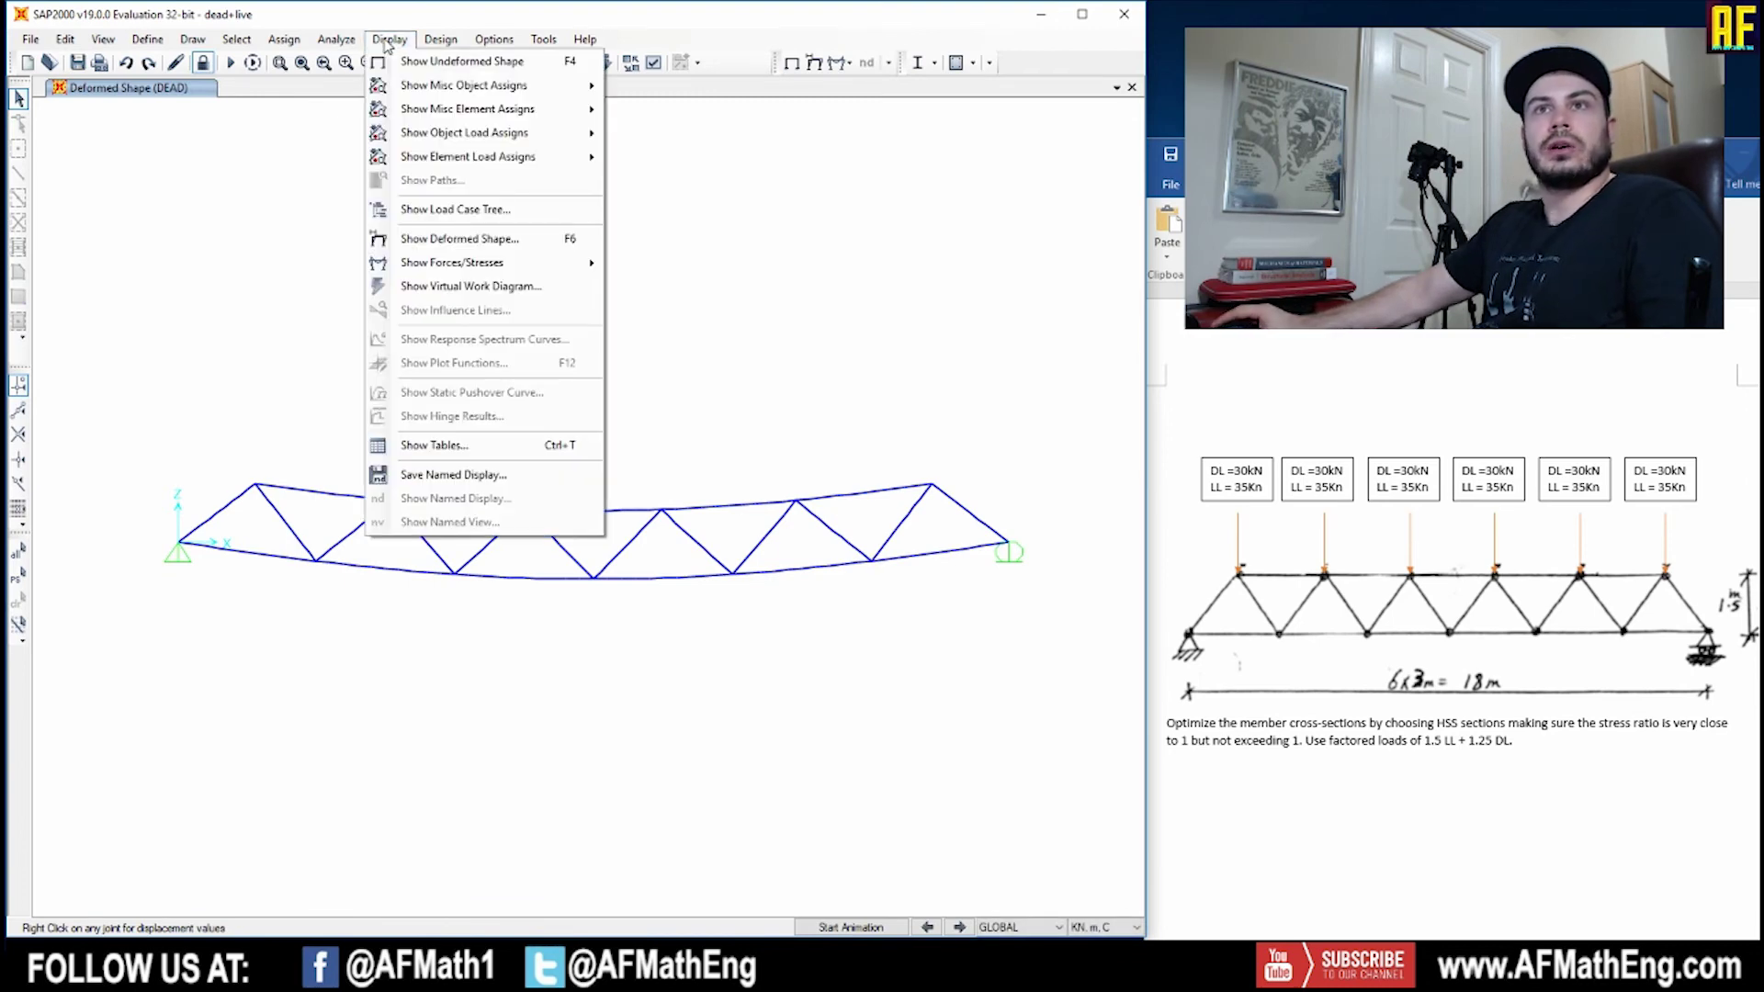
left_click(386, 40)
left_click(839, 62)
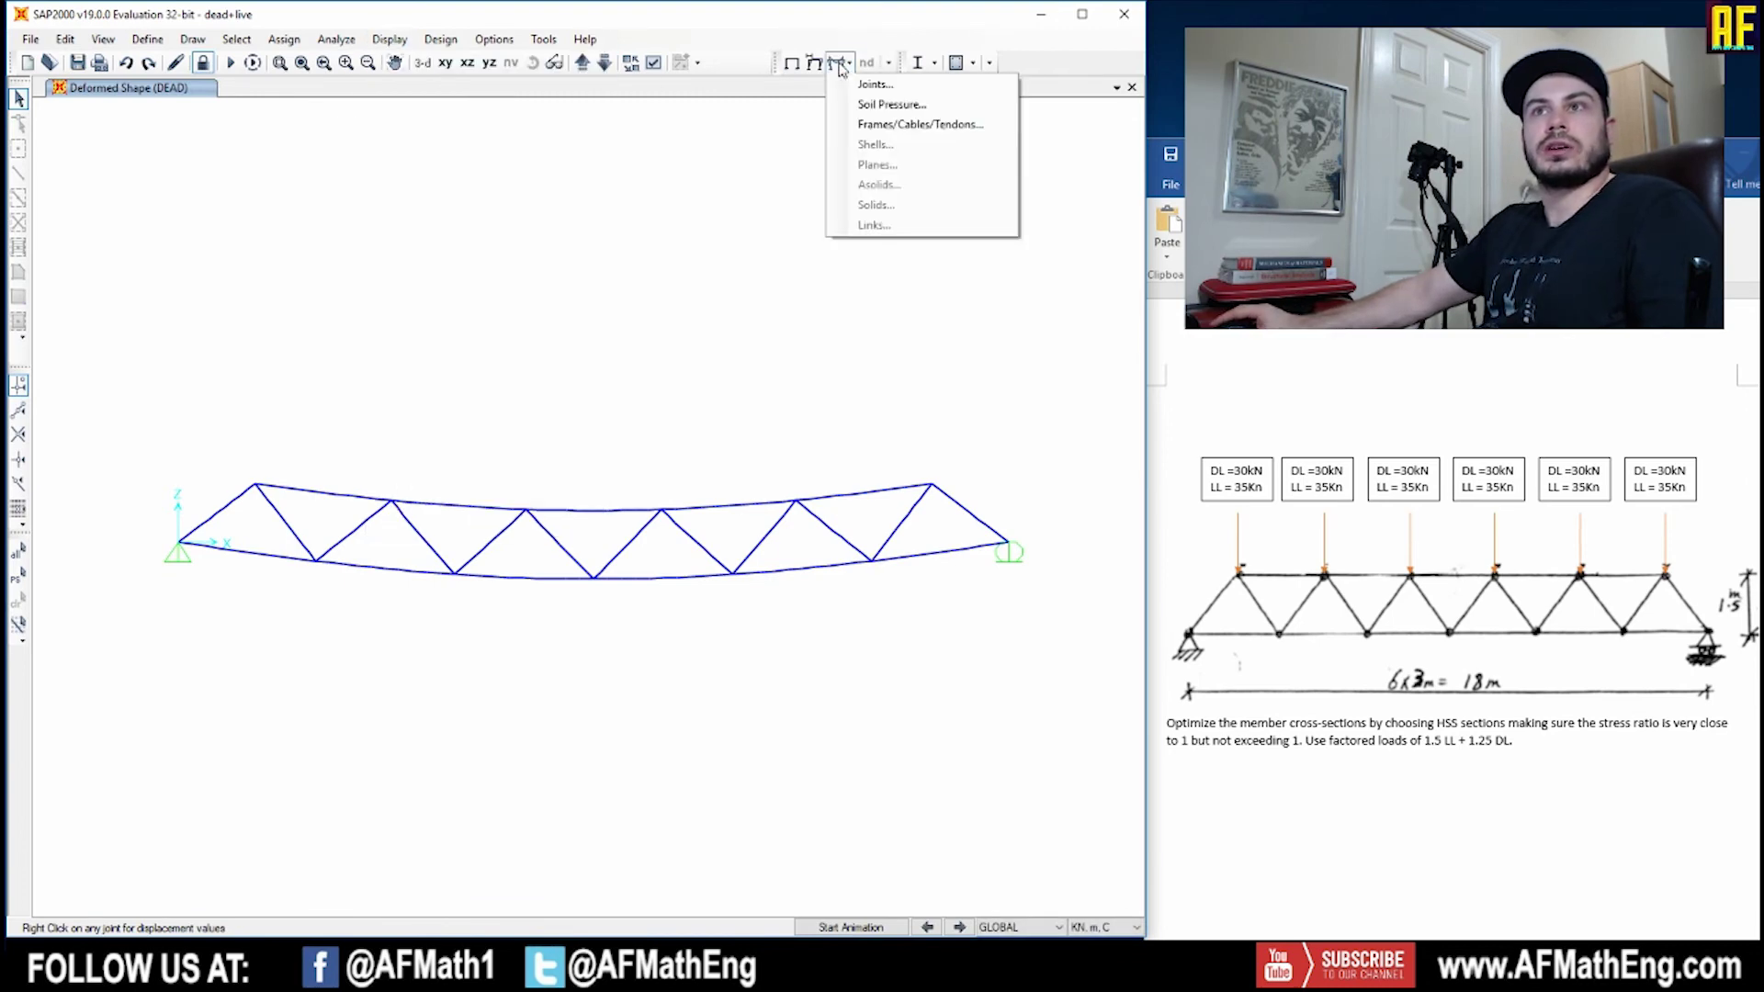
left_click(905, 122)
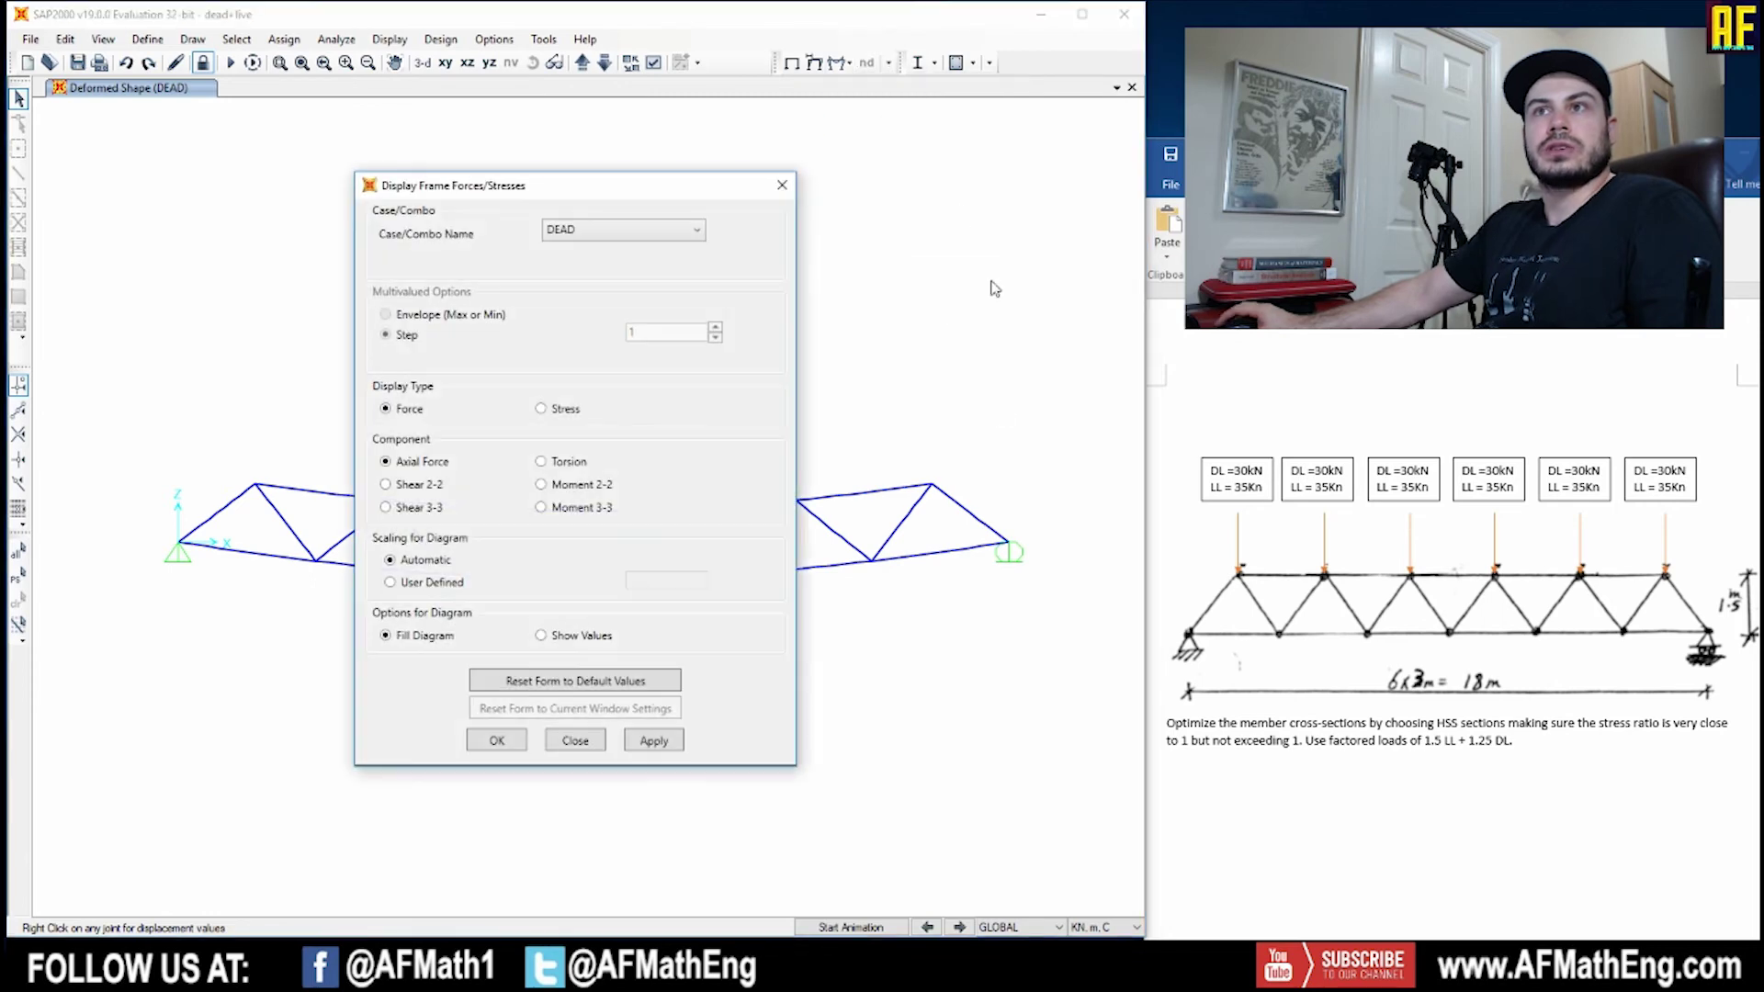
left_click(498, 742)
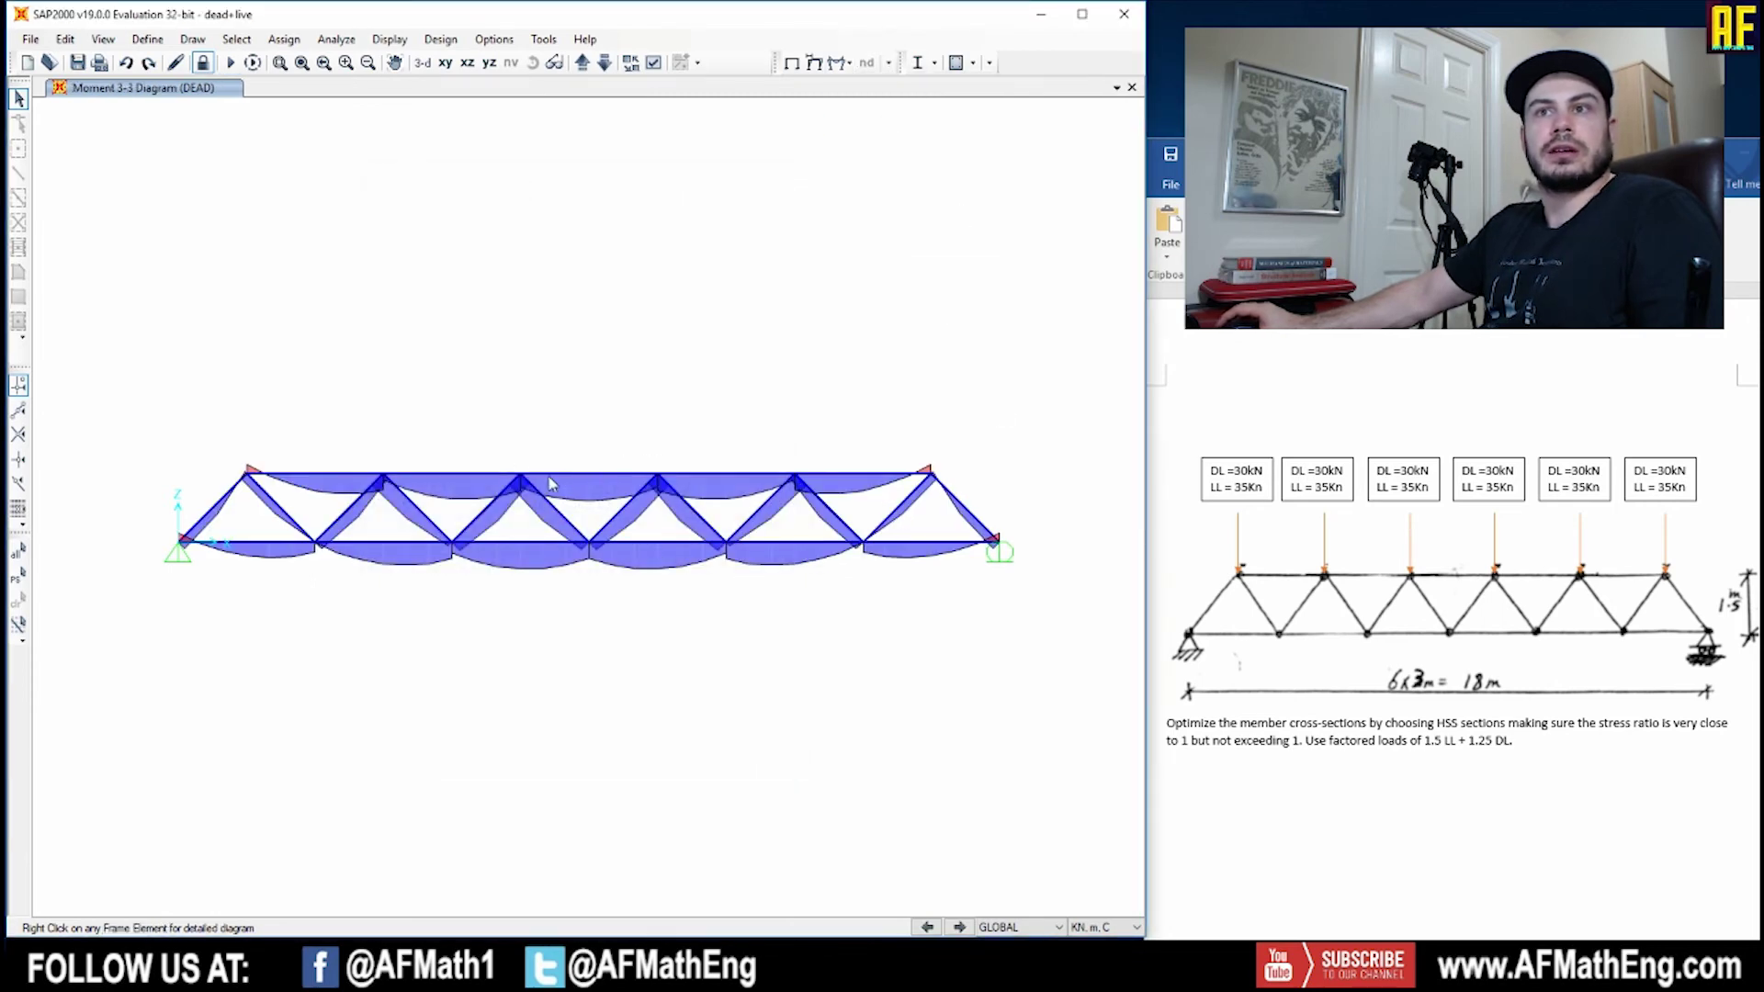
Show the DEAD-case joint reactions of 90.76 kN upward at each support.
left_click(848, 62)
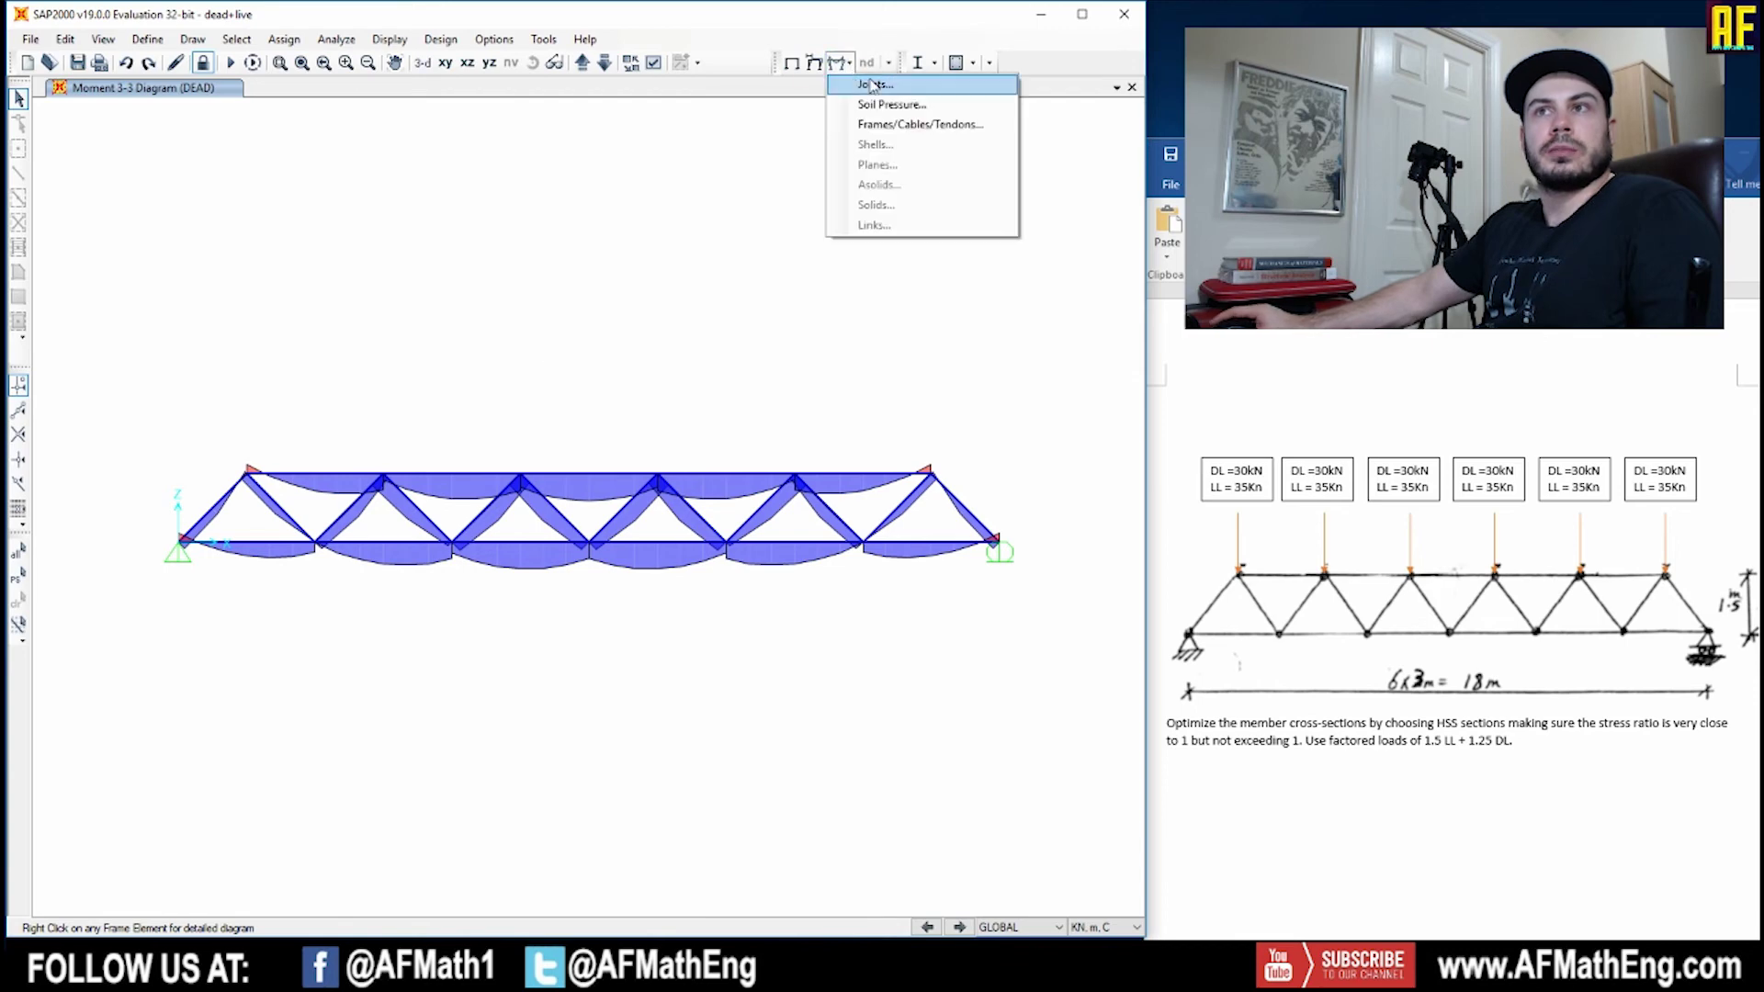
left_click(874, 81)
left_click(497, 638)
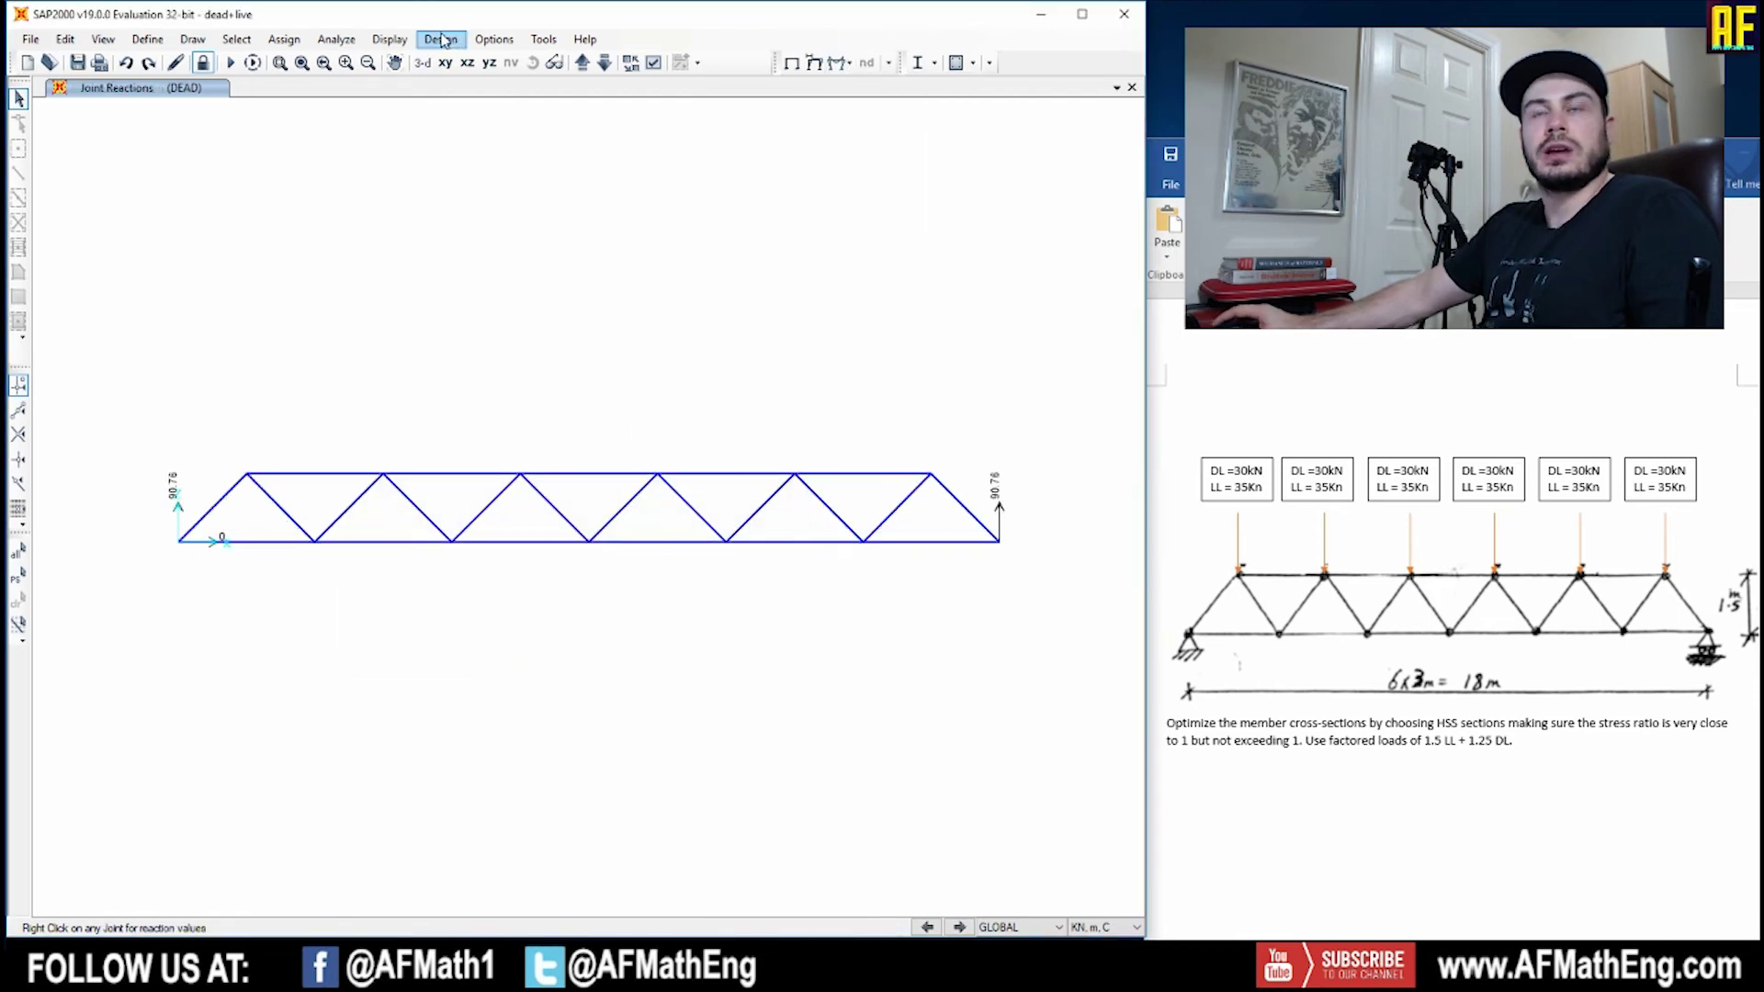
left_click(389, 38)
mouse_move(435, 92)
left_click(440, 39)
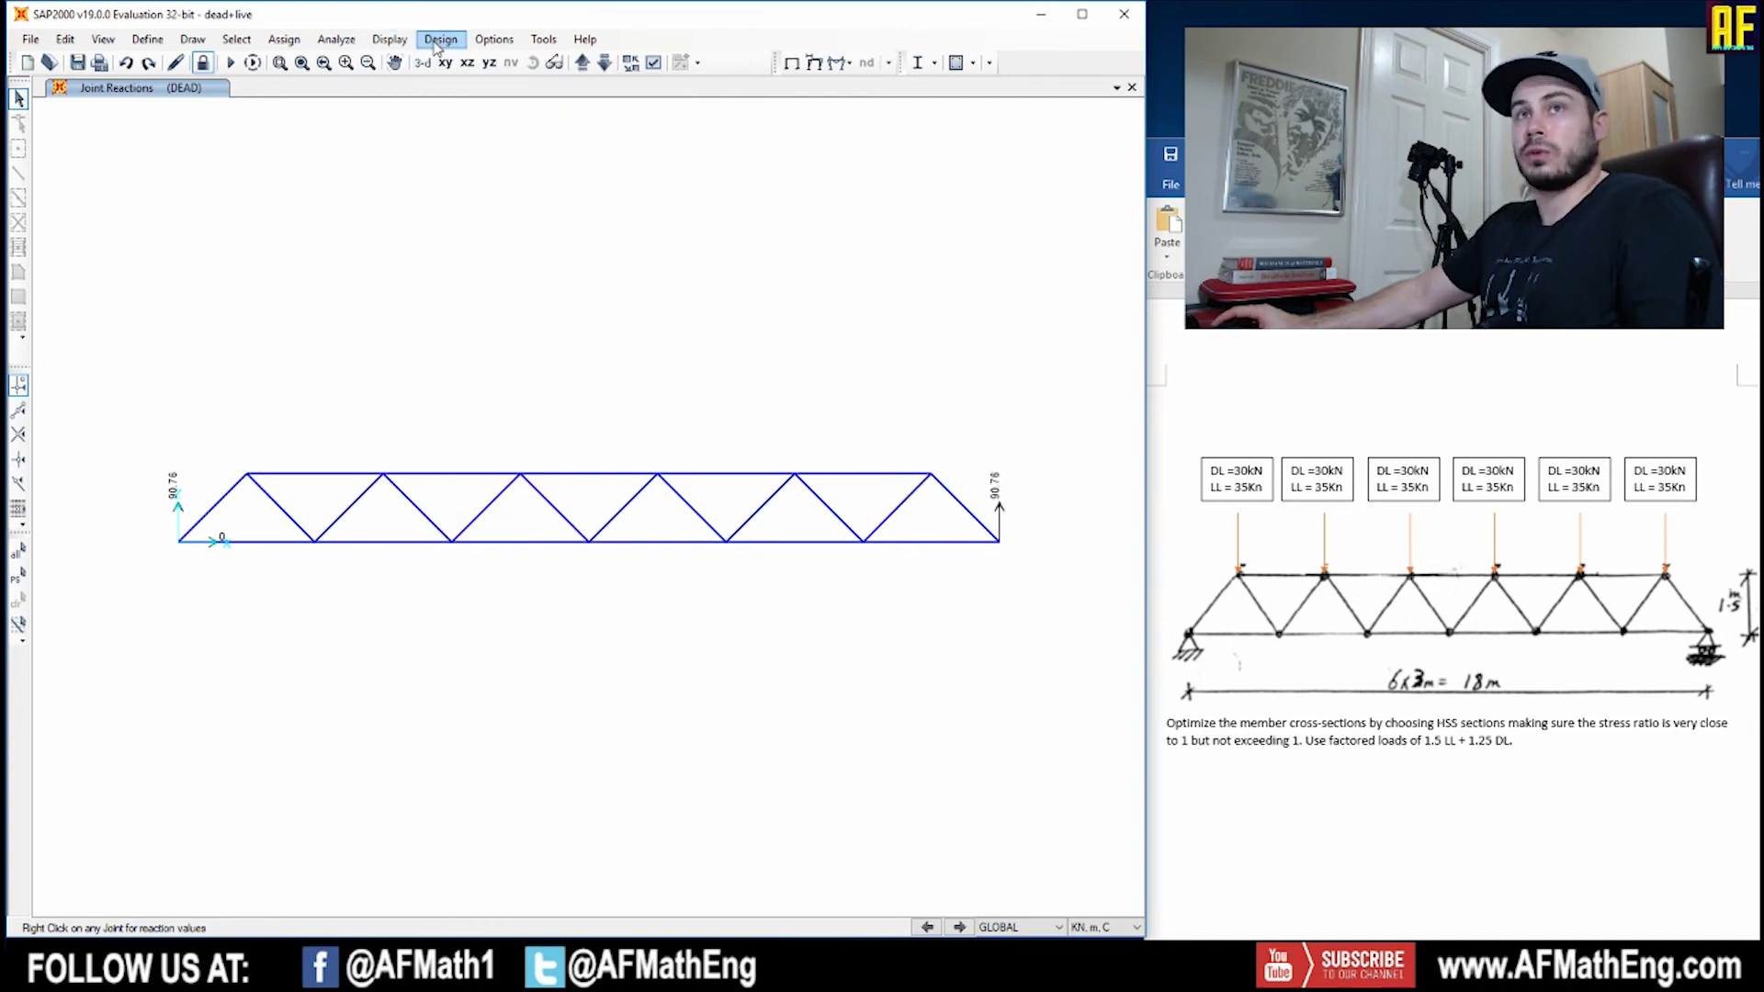
left_click(439, 39)
left_click(438, 40)
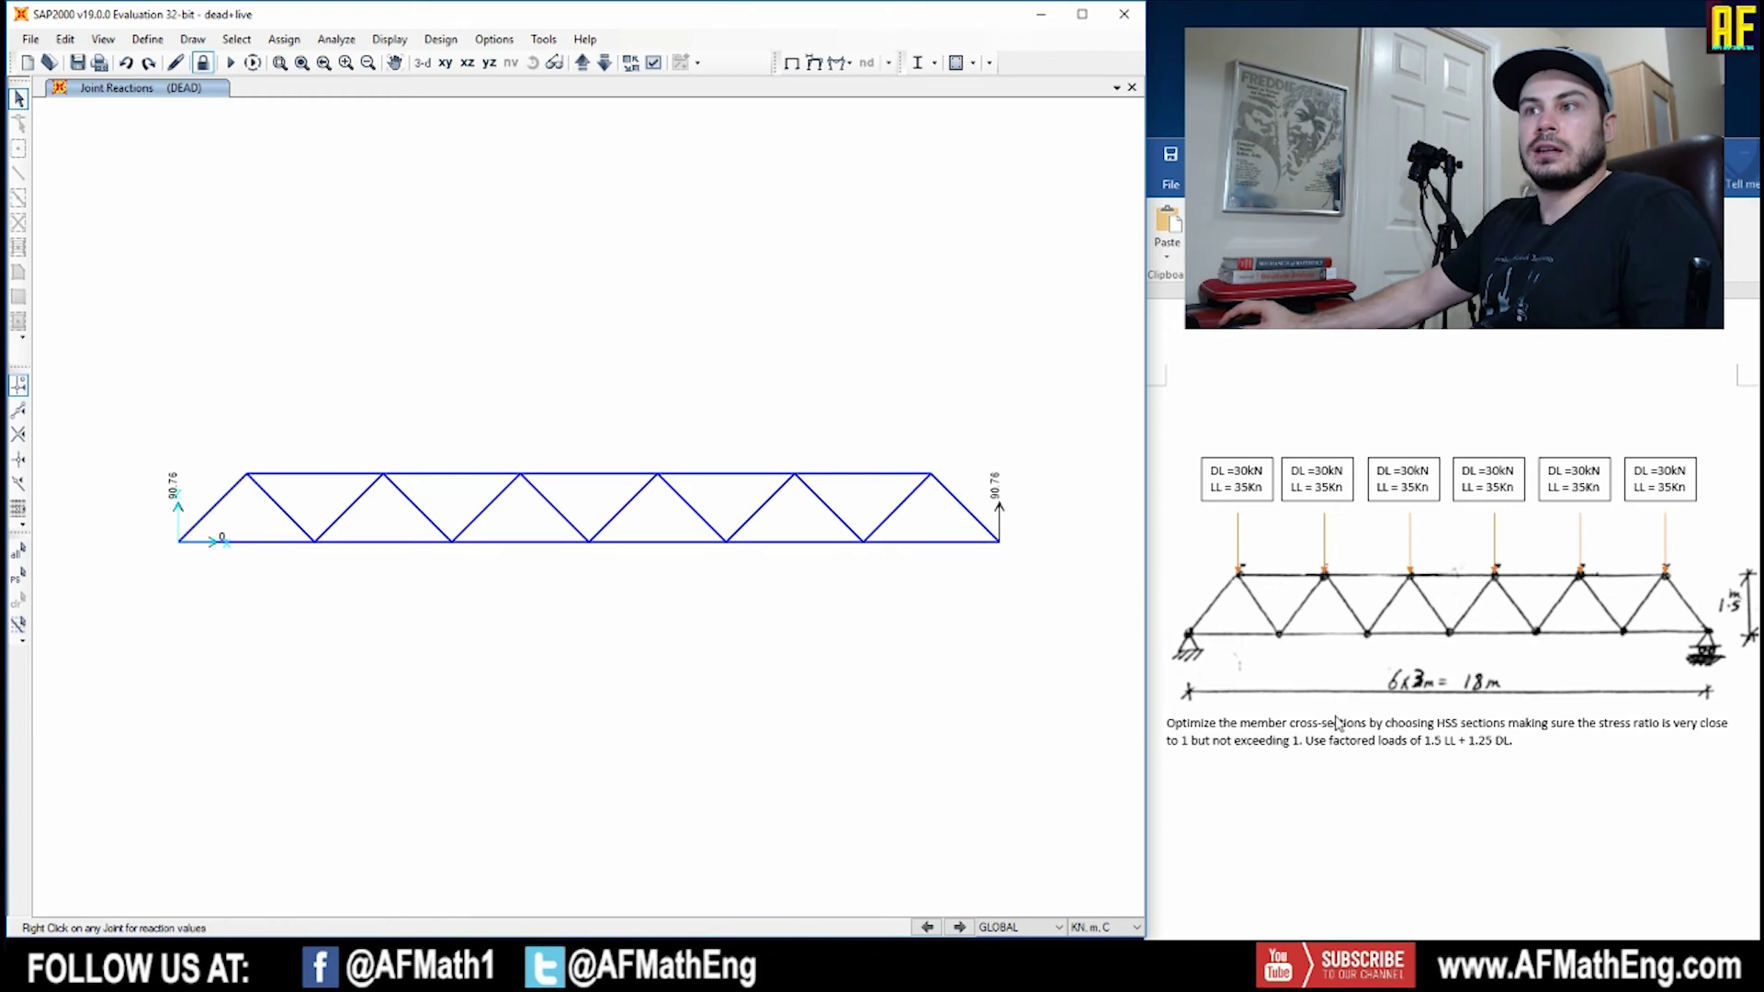
left_click(441, 41)
Start the steel design check, auto-sizing members to HSS sections like HS203X152X5.
mouse_move(521, 66)
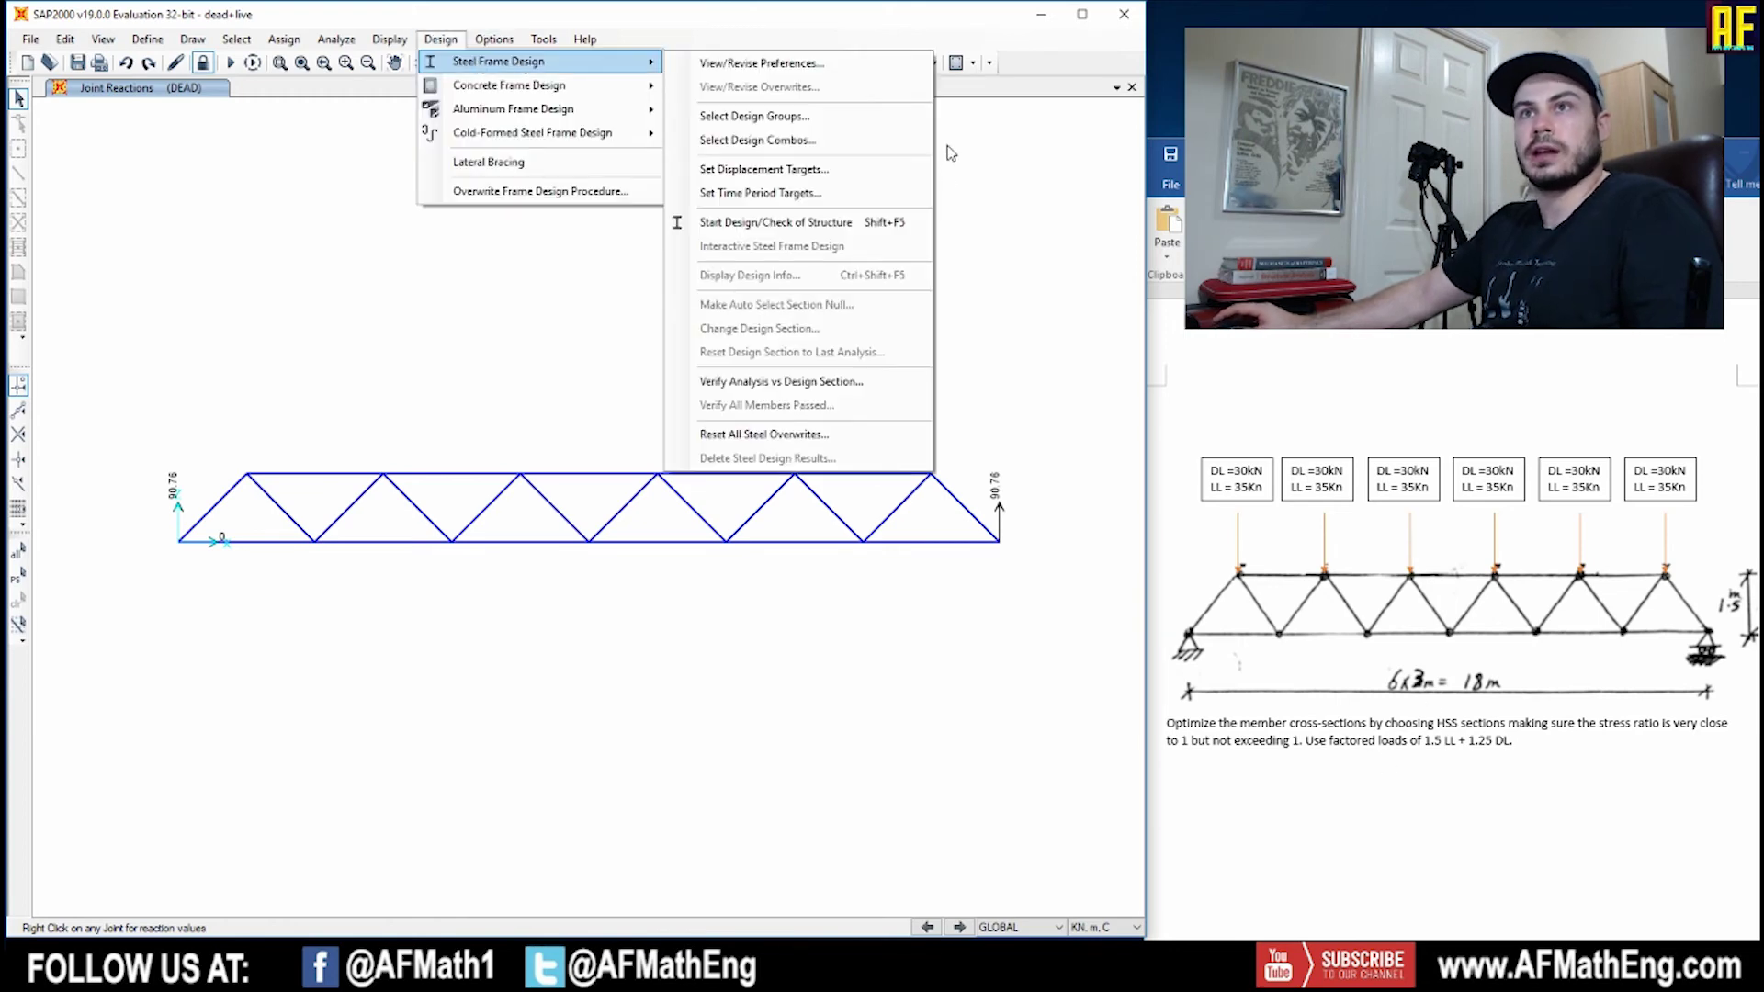
left_click(815, 227)
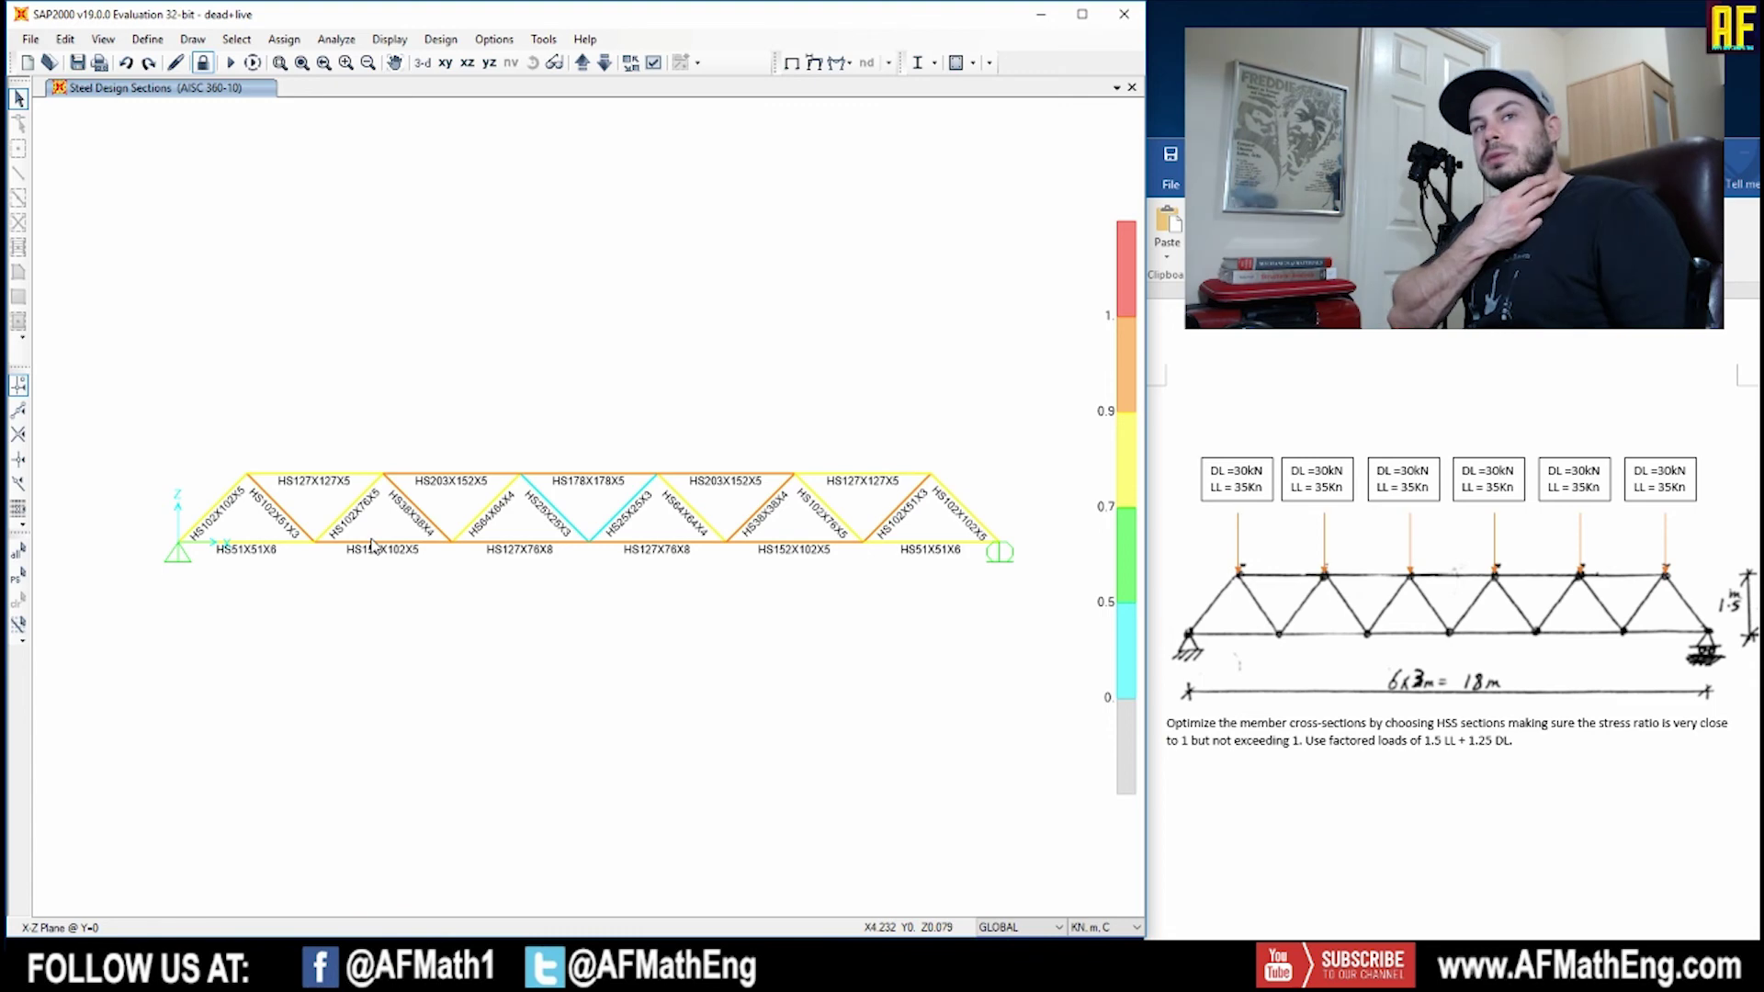
Display P-M Ratio Colors & Values on all members, with a maximum ratio of 0.944.
left_click(336, 39)
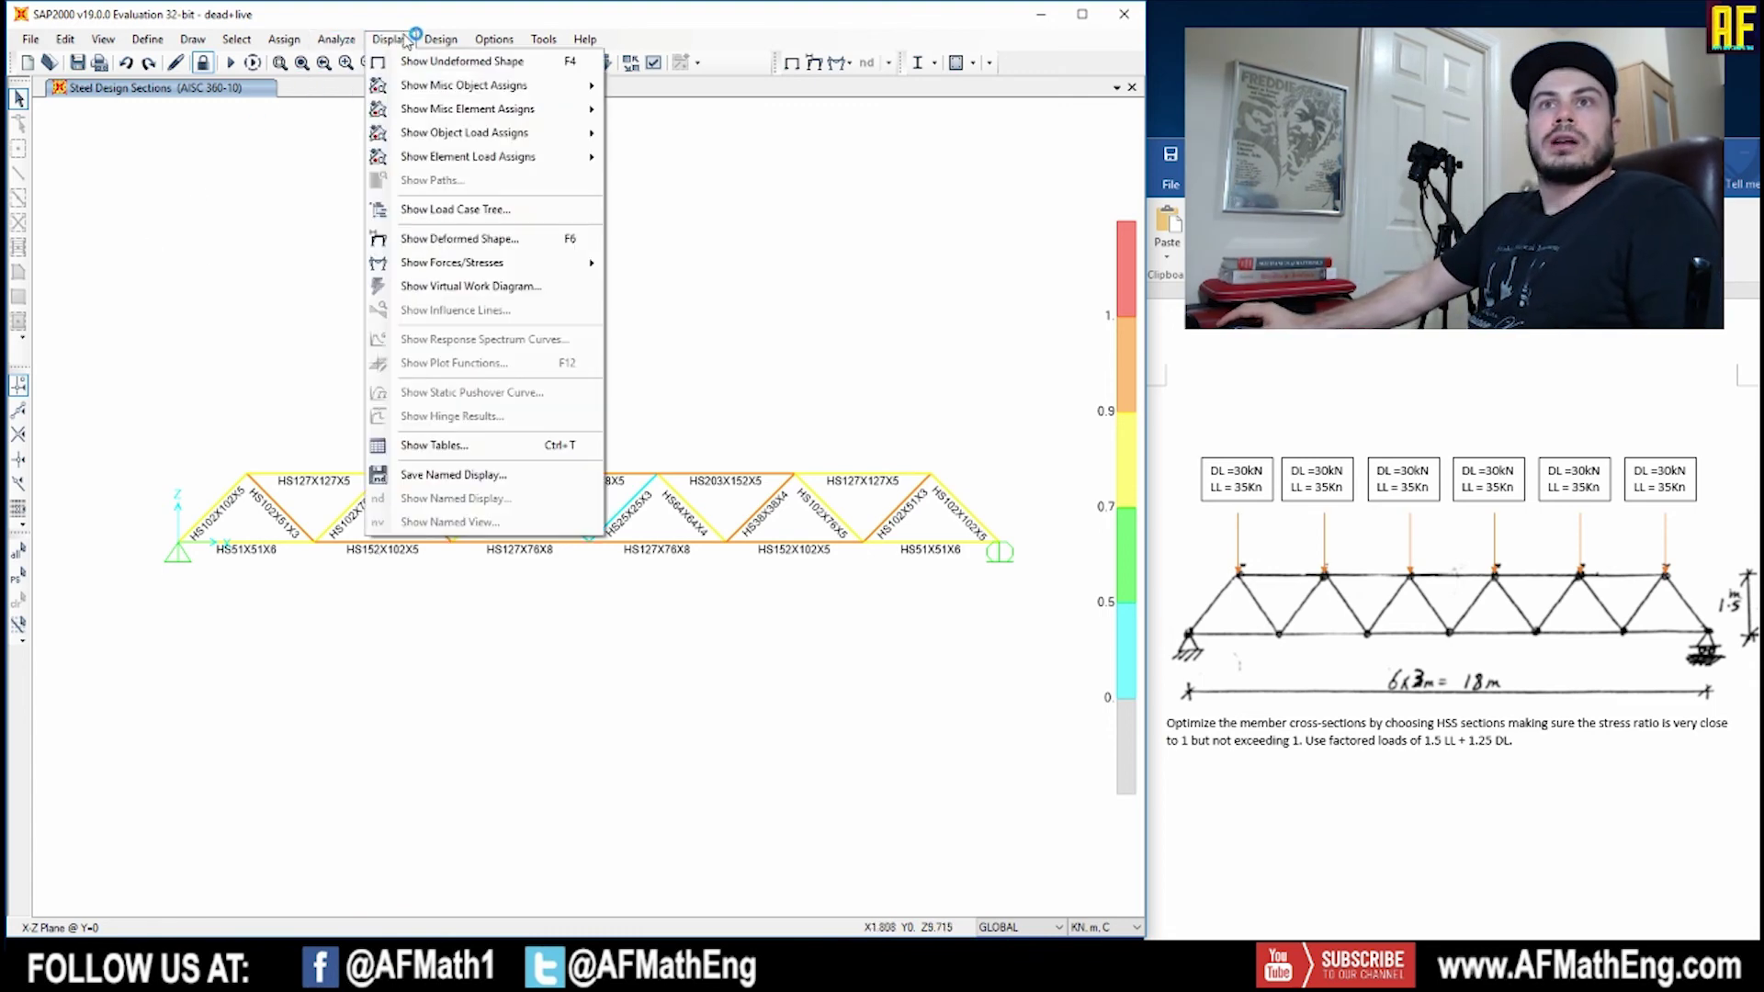
mouse_move(440, 40)
mouse_move(487, 62)
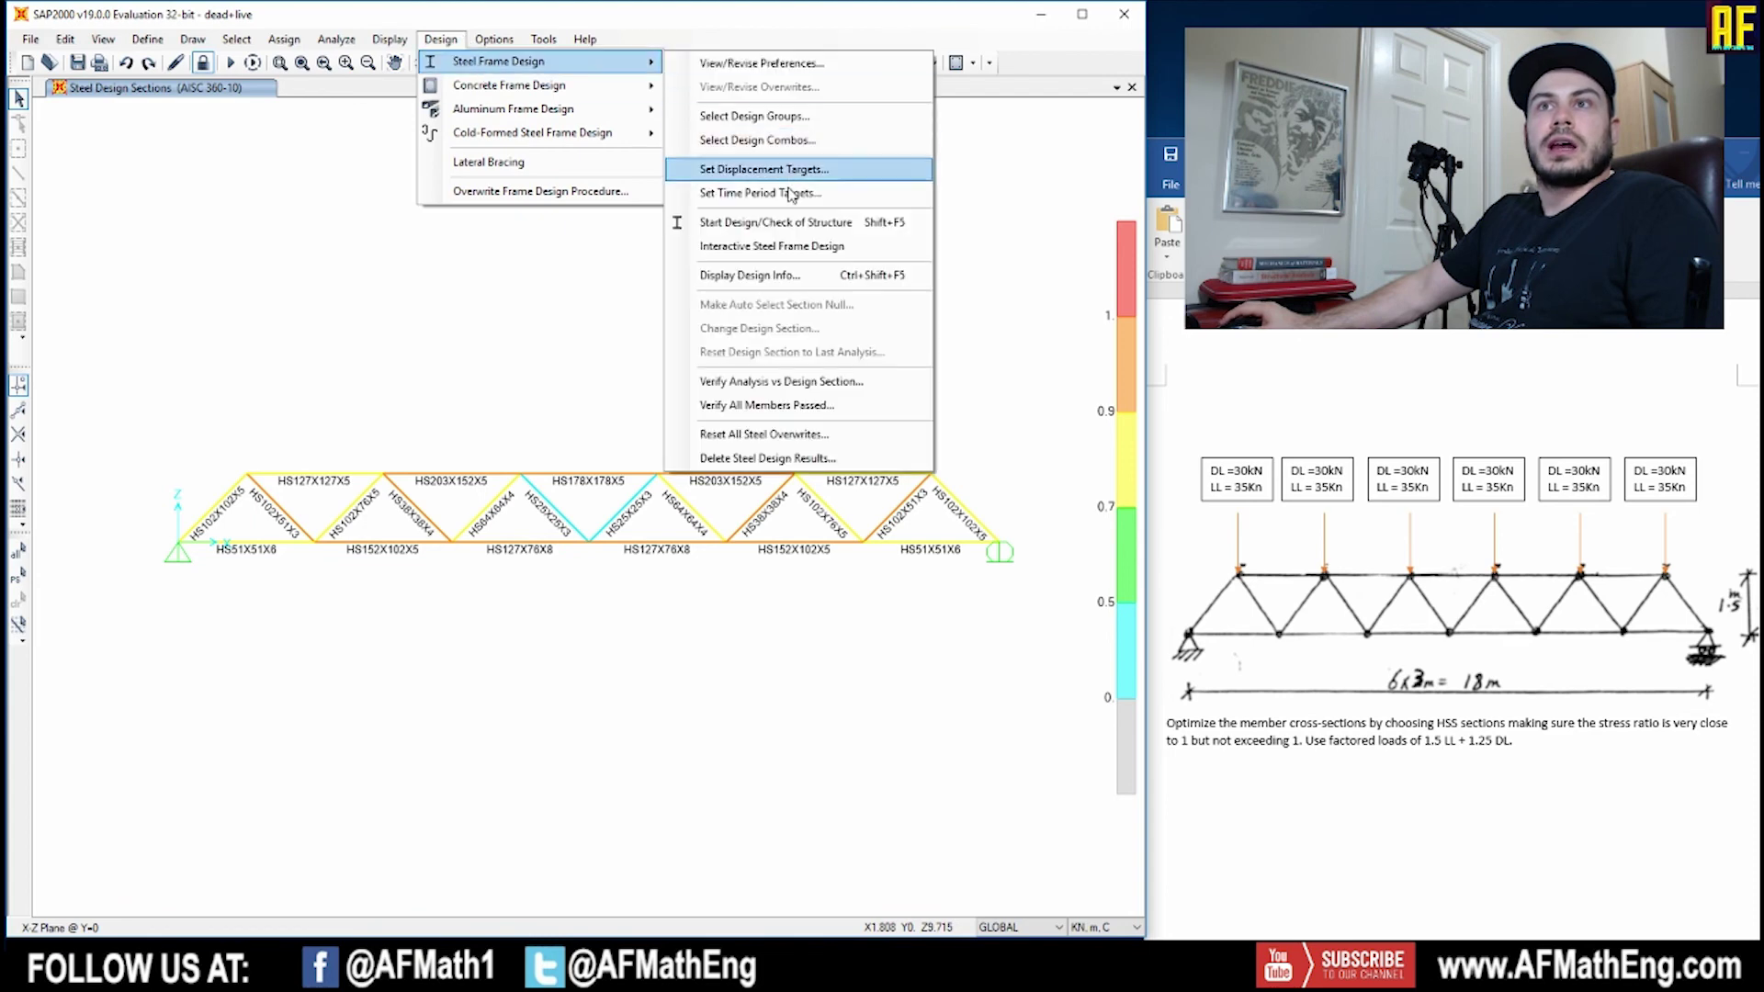
left_click(749, 274)
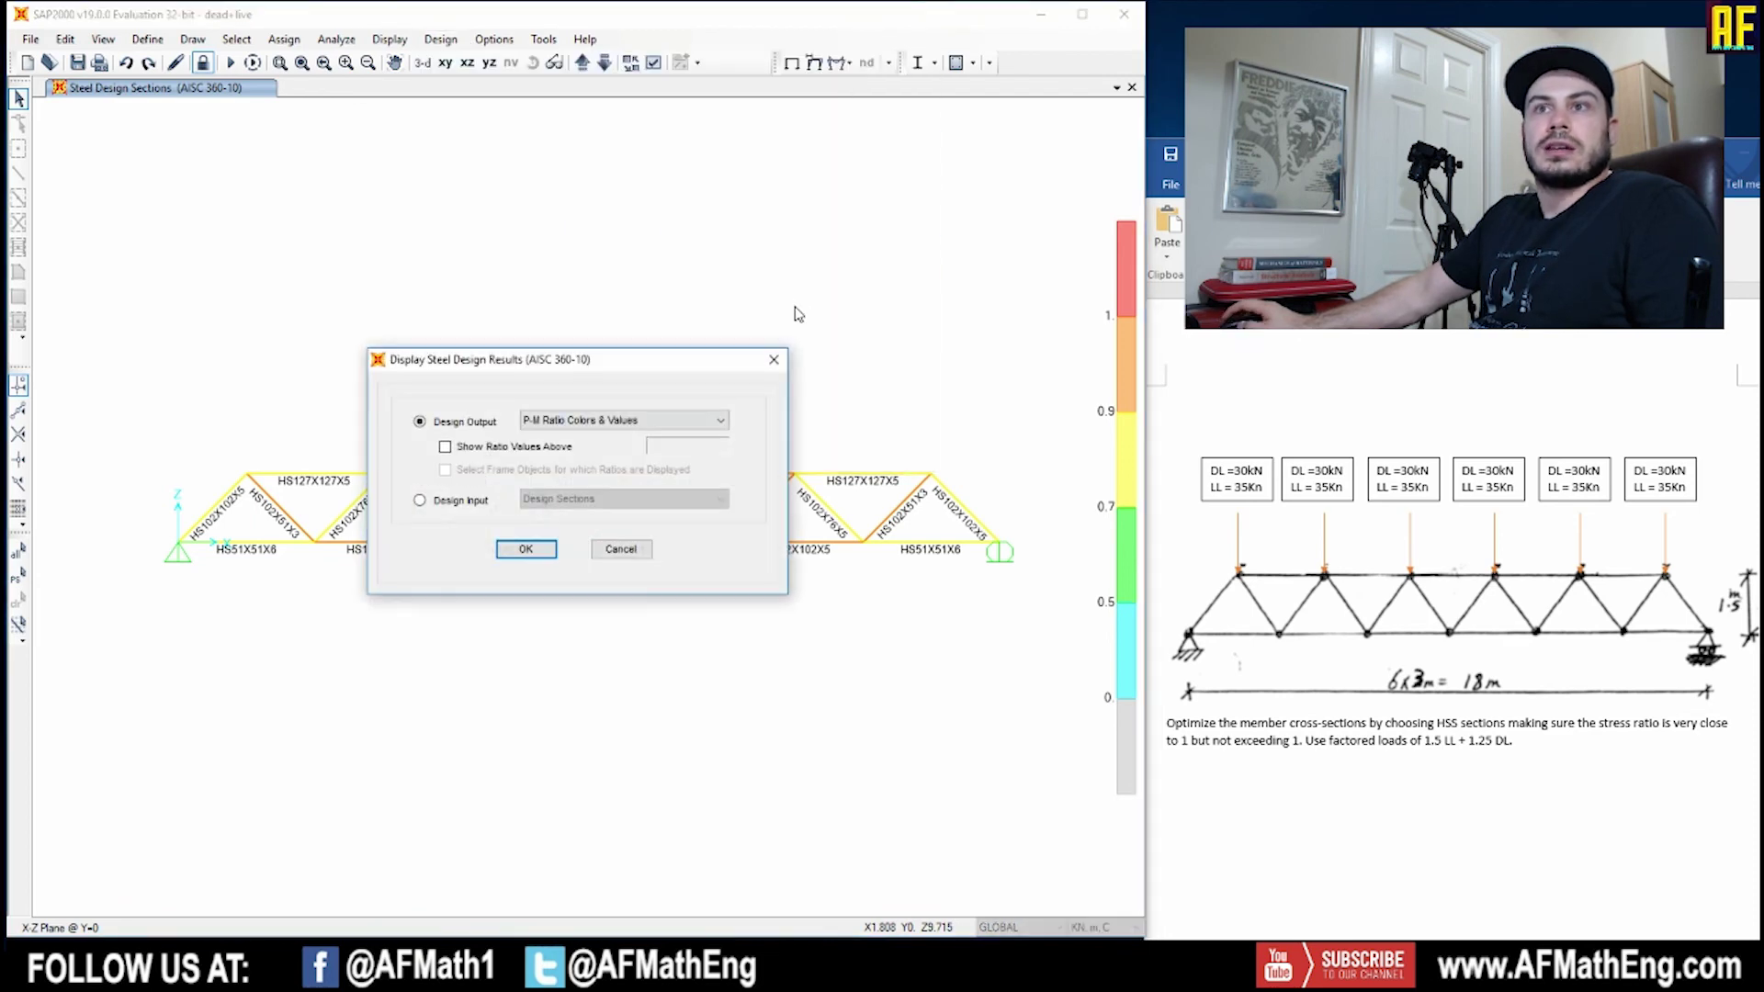
left_click(630, 421)
left_click(588, 437)
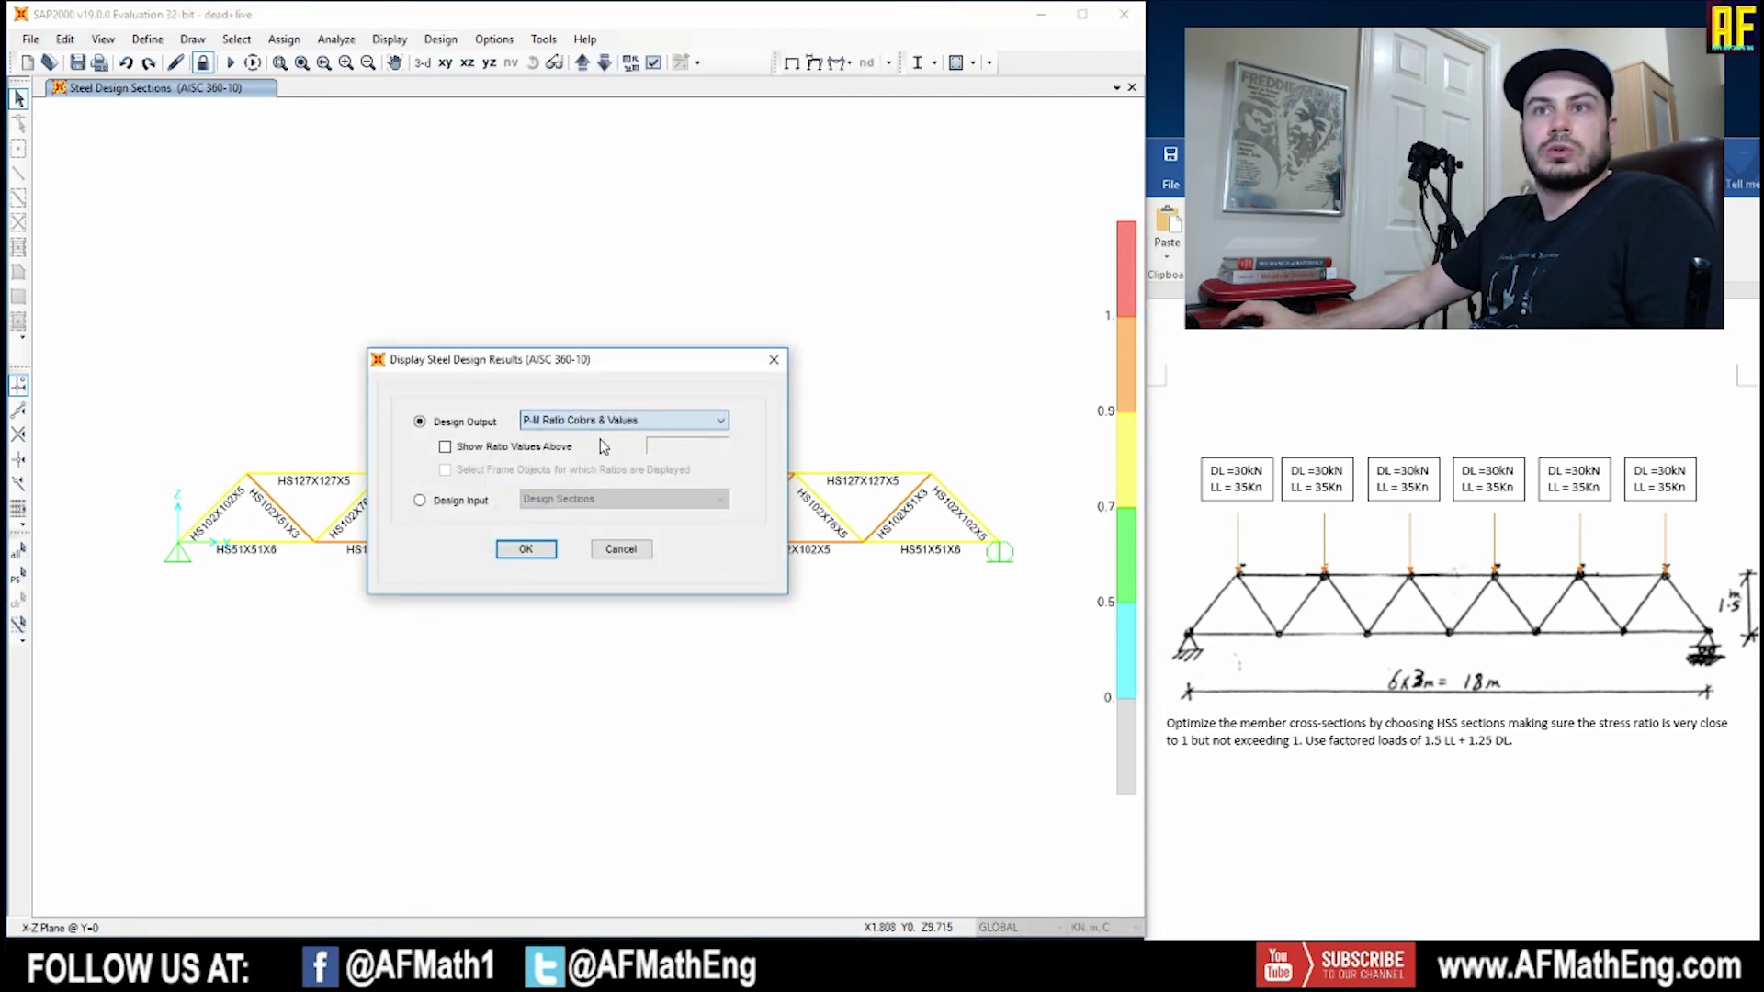
left_click(525, 550)
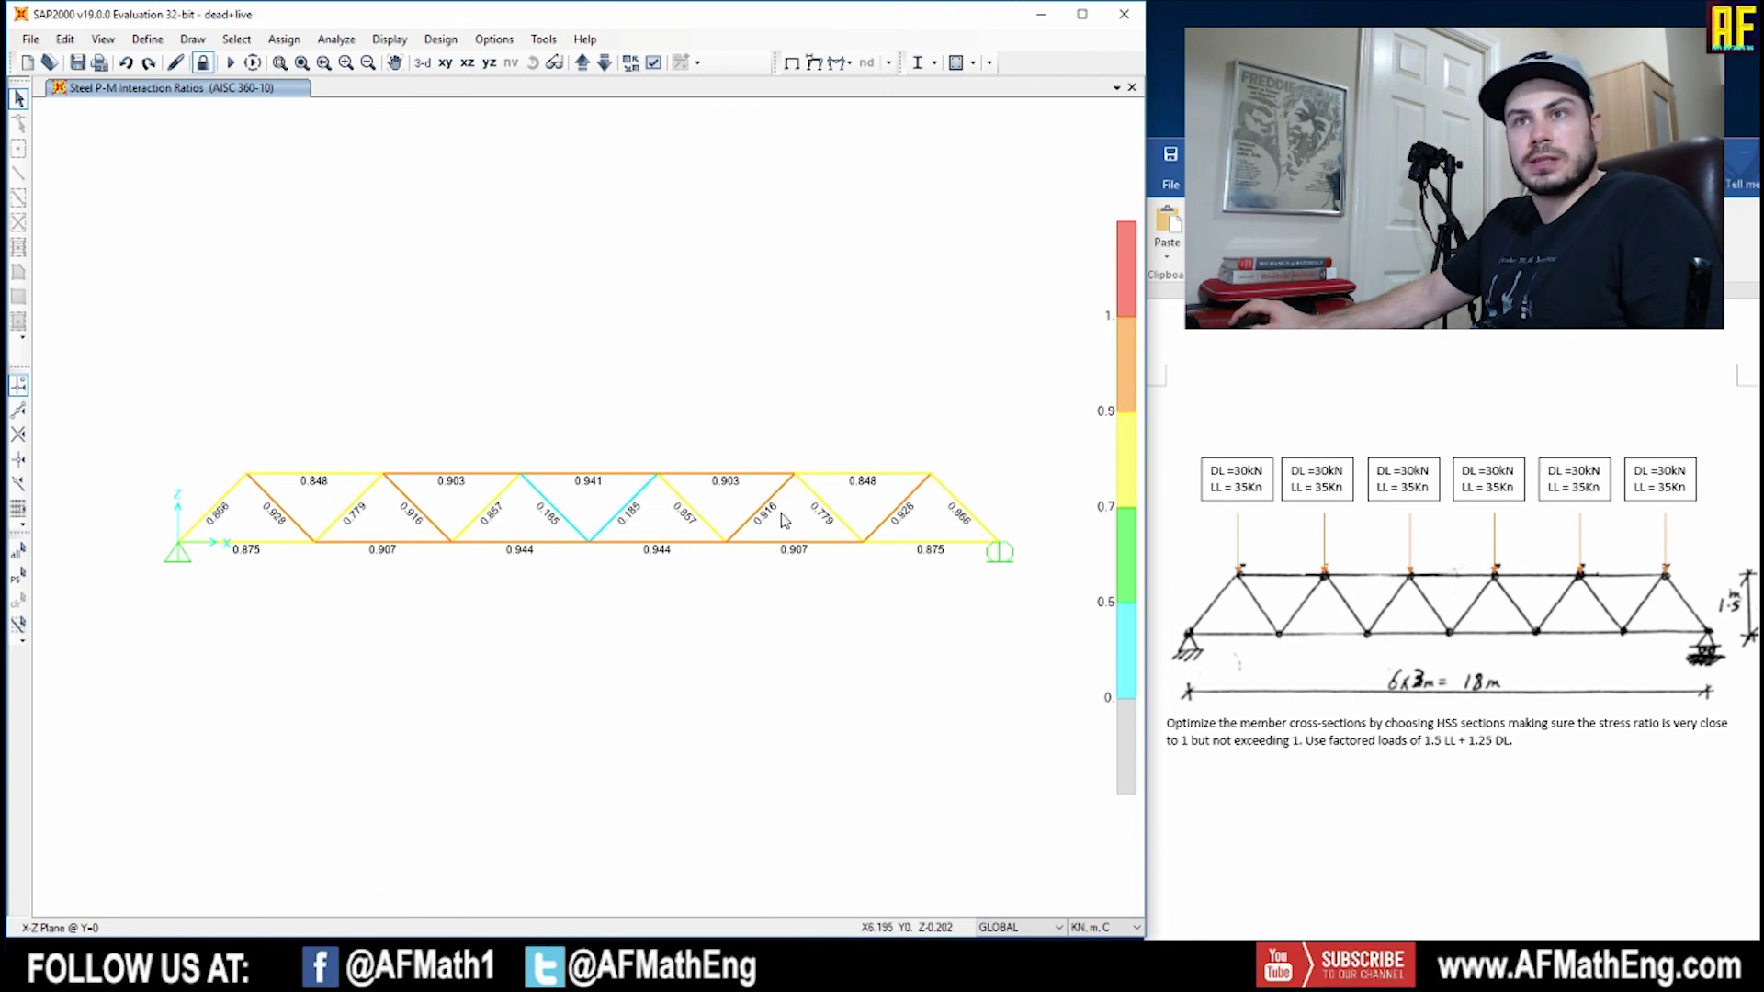
left_click(434, 39)
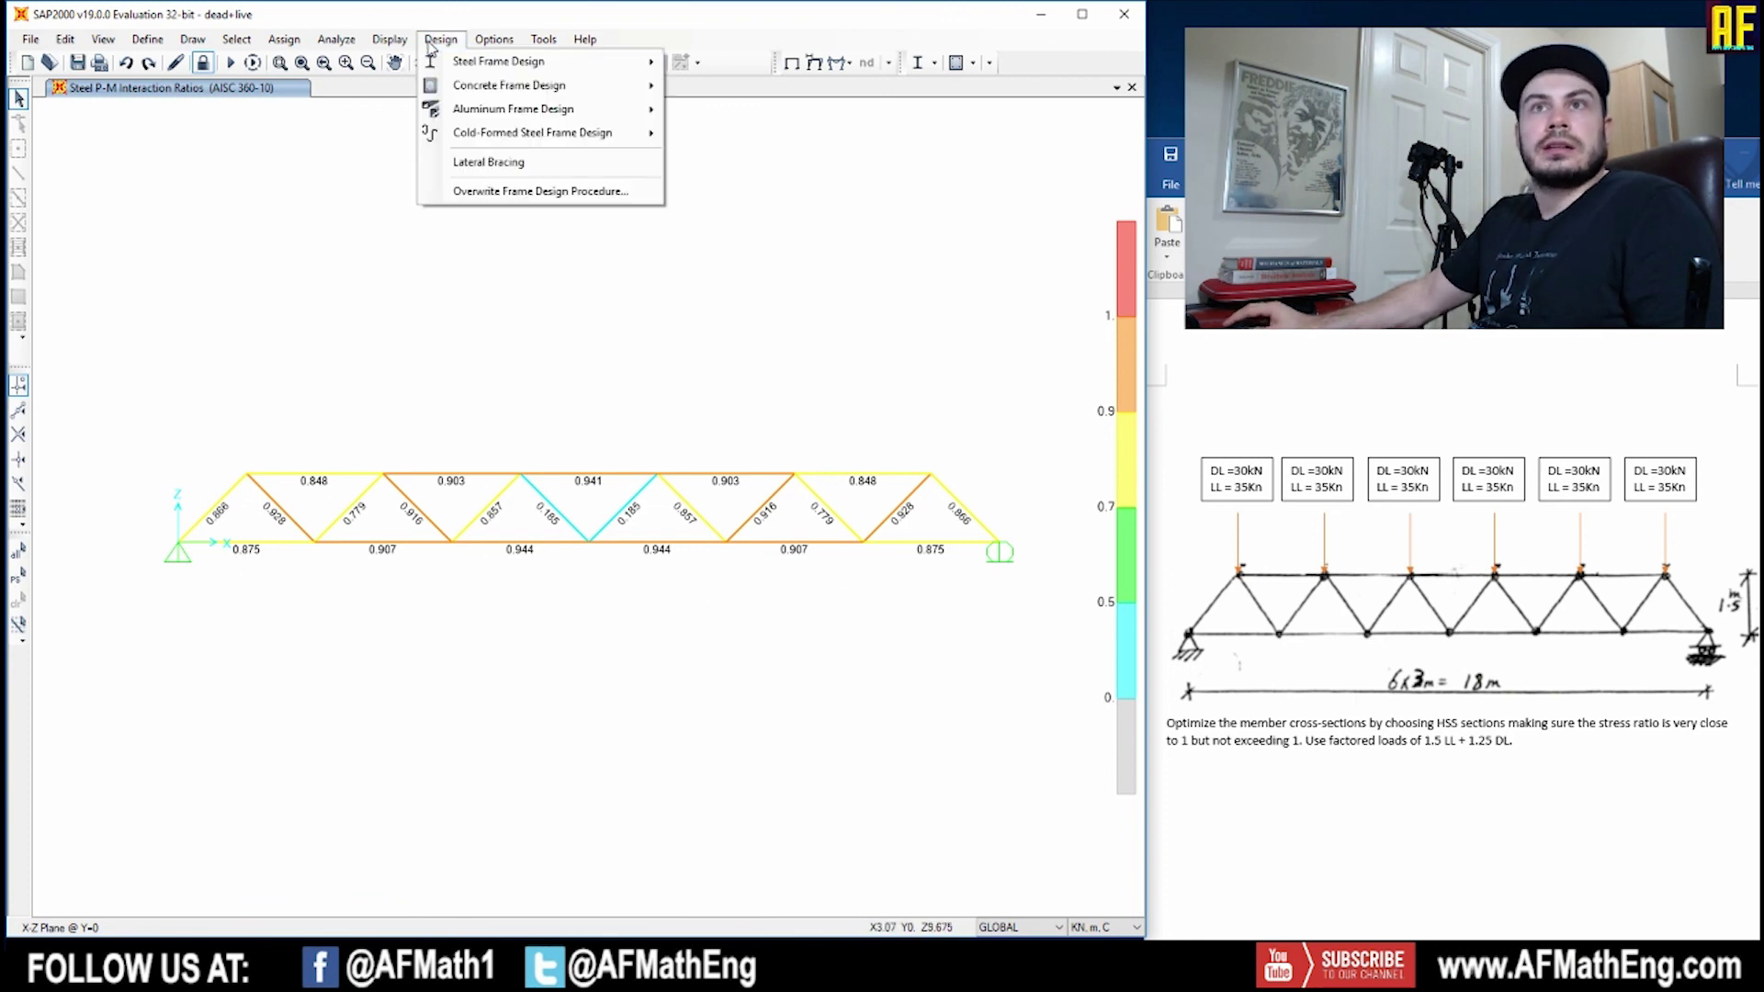
mouse_move(500, 62)
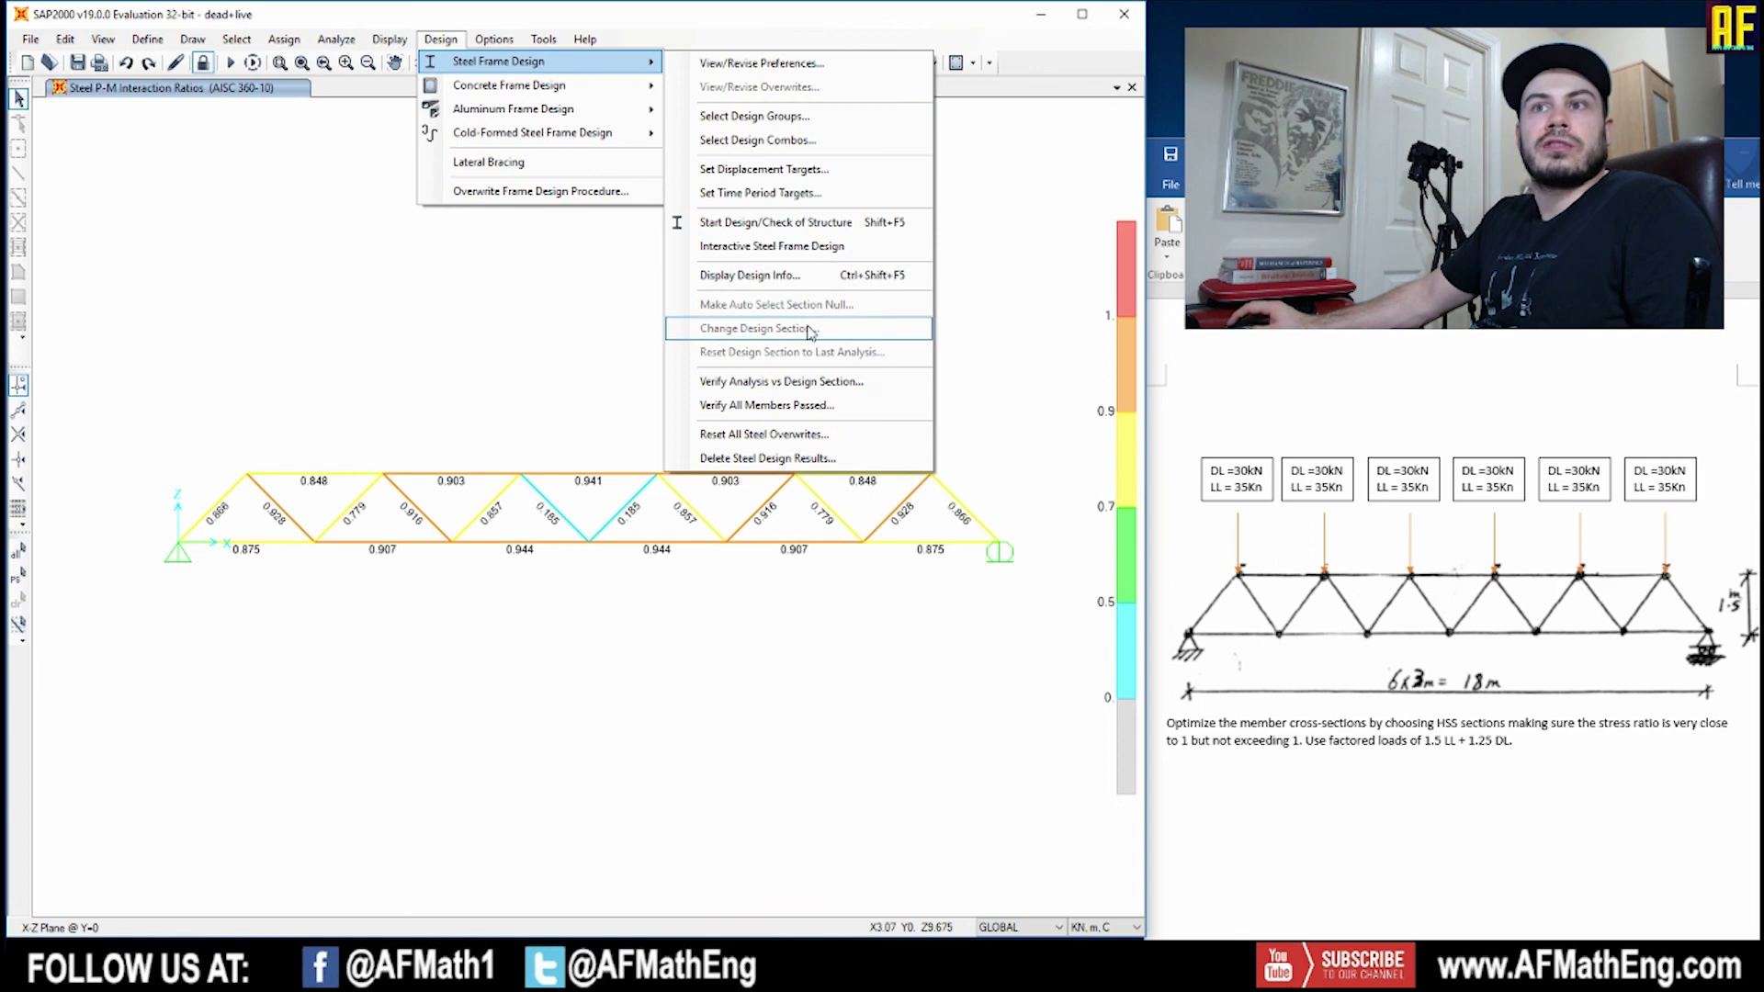
left_click(802, 421)
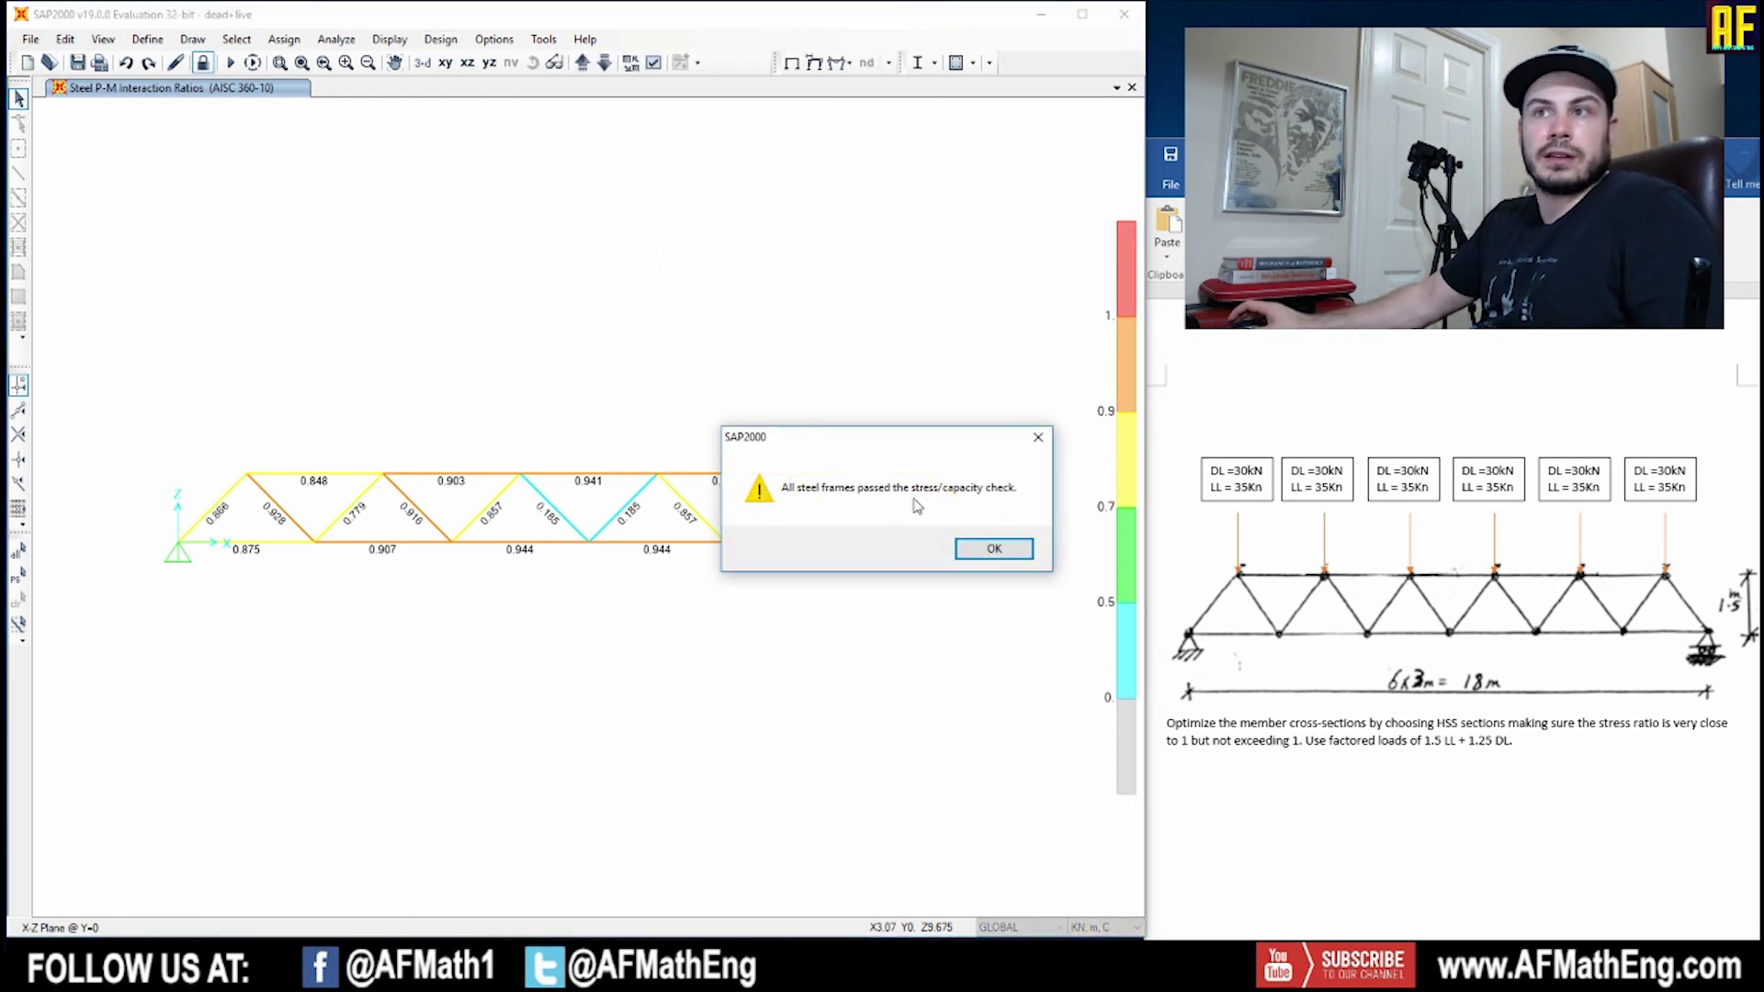
left_click(995, 549)
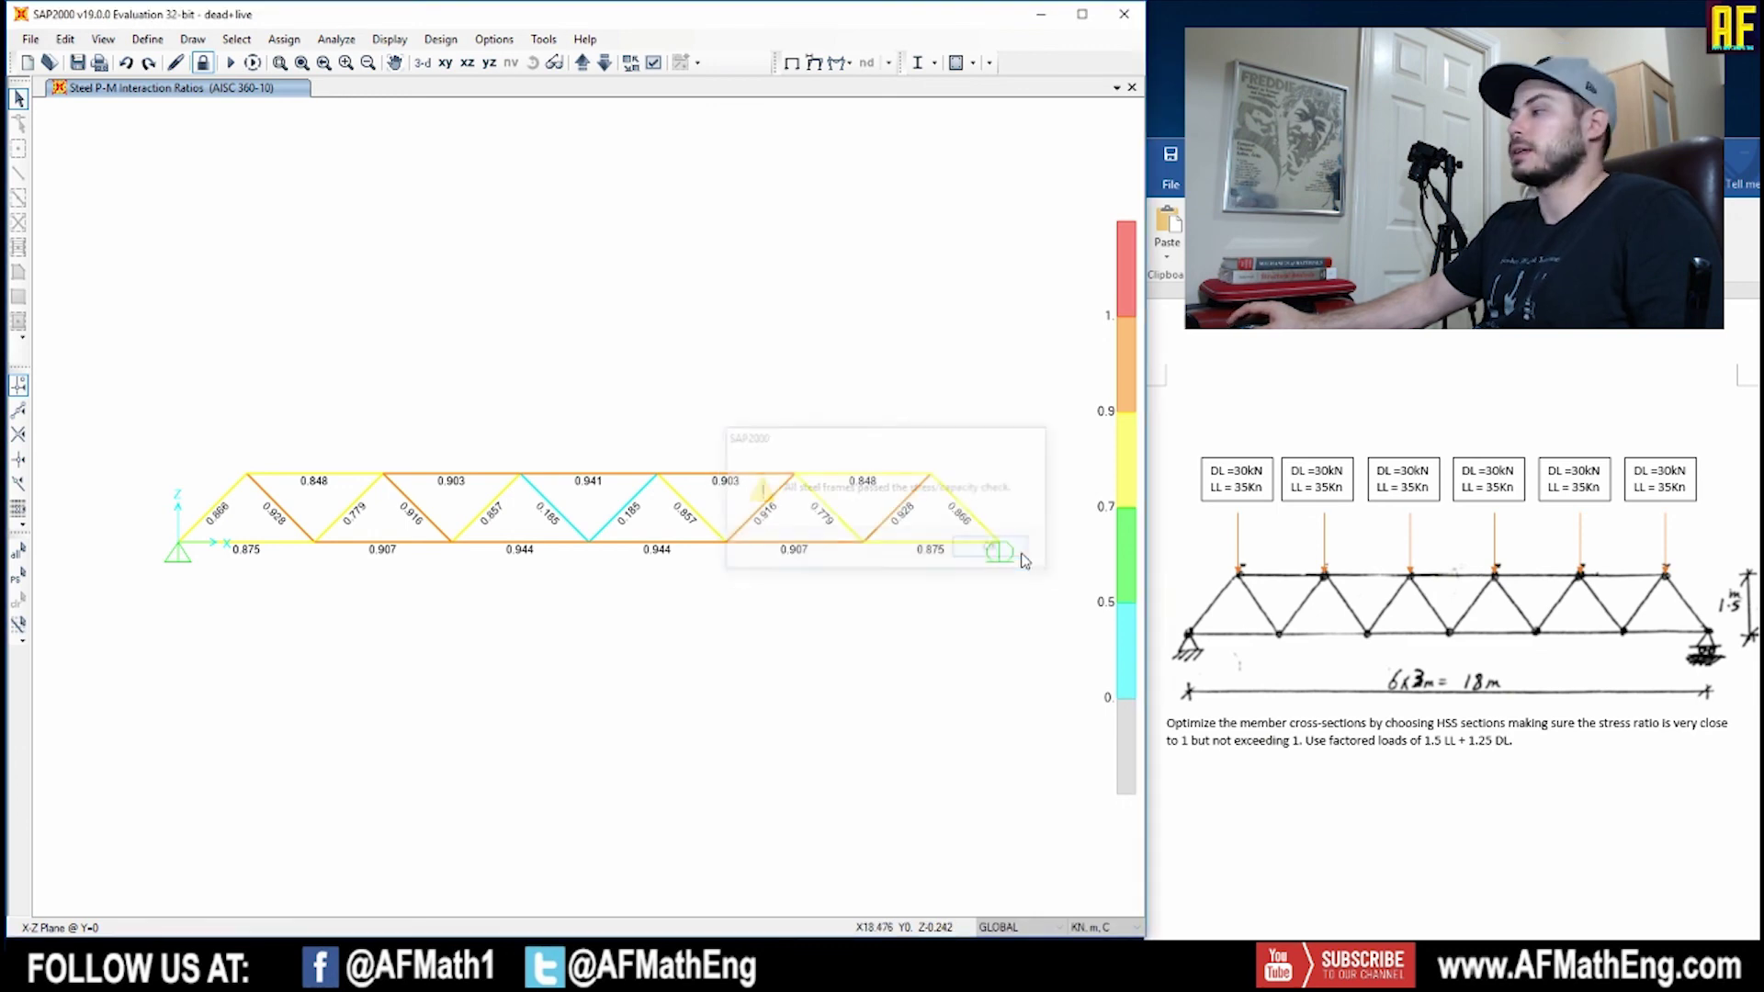